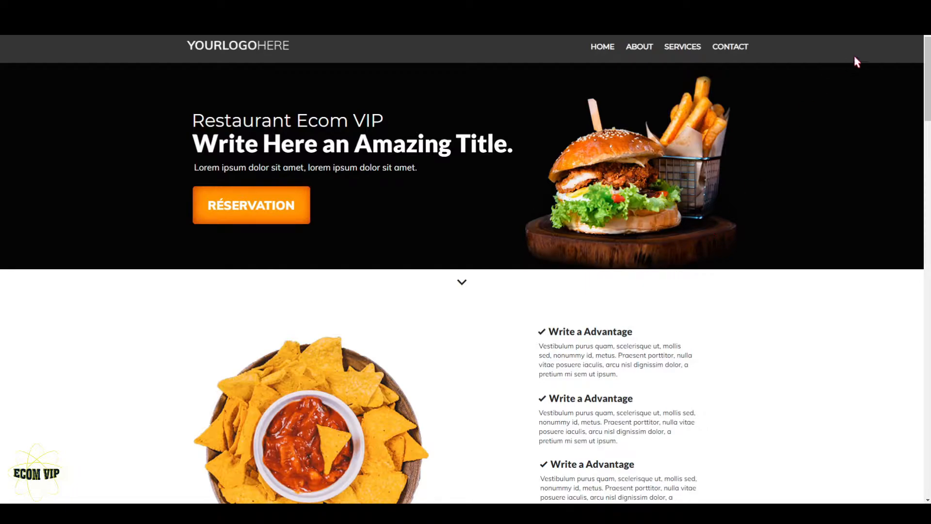
Step: Look through the finished restaurant page from the header down to the footer
left_click_drag(929, 73, 927, 452)
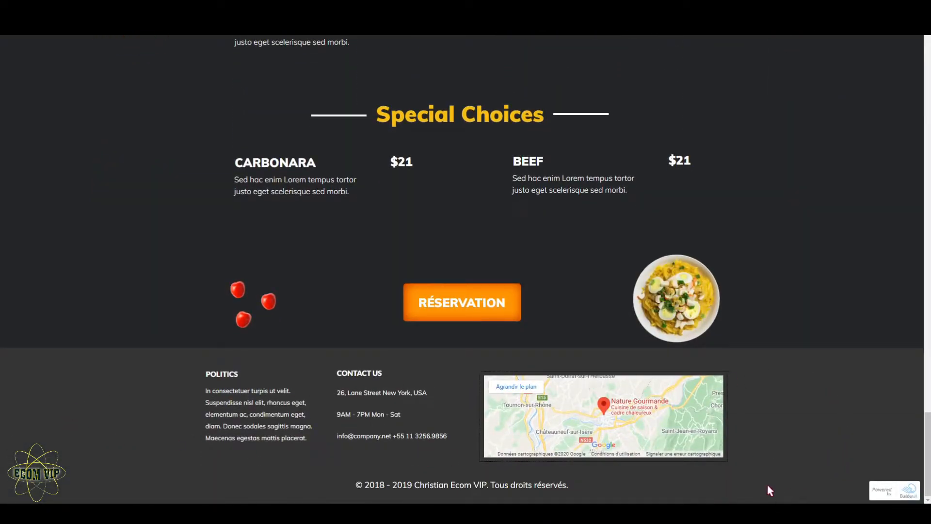
left_click_drag(927, 451, 908, 318)
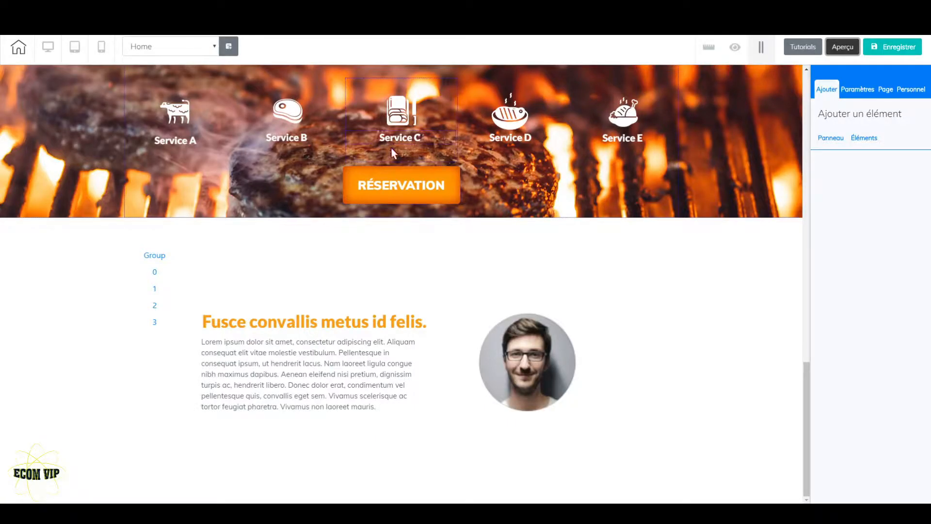
Step: Expand the Menu de restaurant category among the ready-made panels that can be added to the page
left_click(829, 141)
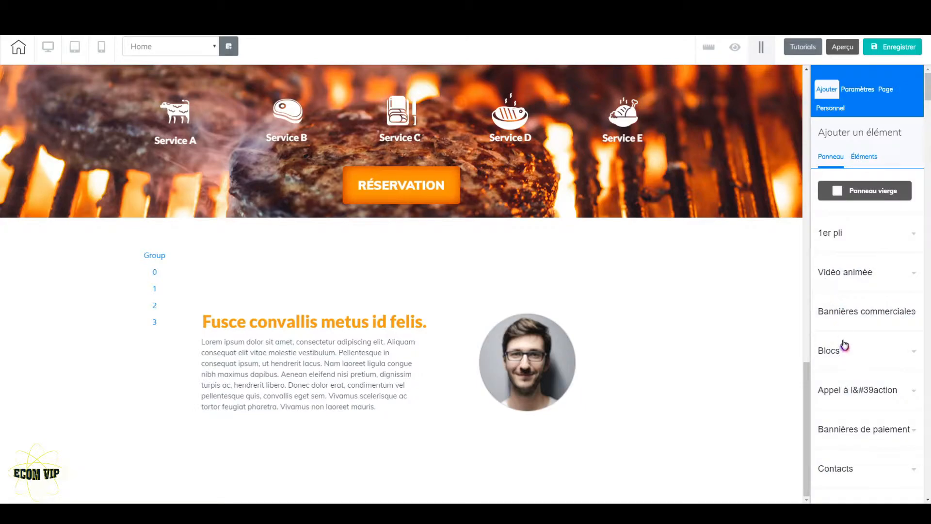
scroll(844, 344, "down", 5)
scroll(847, 346, "down", 2)
left_click(858, 259)
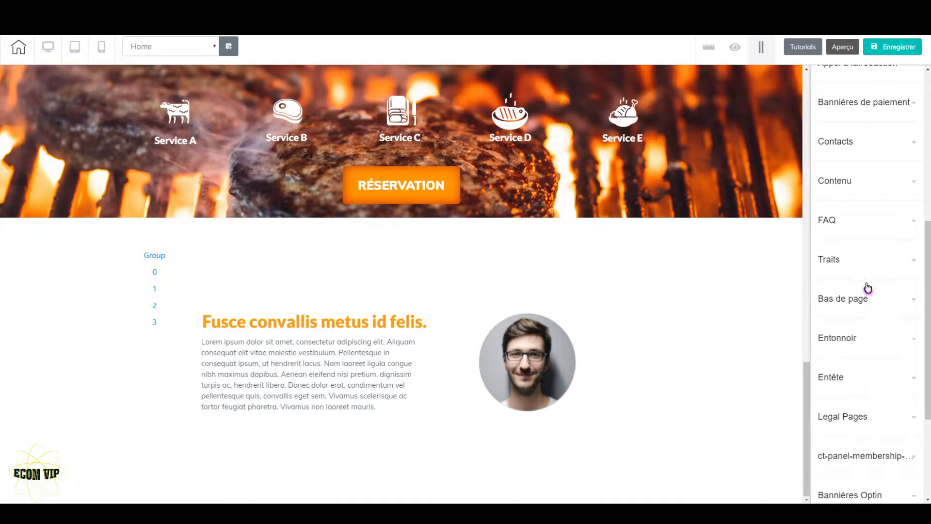
scroll(868, 290, "down", 2)
scroll(868, 290, "down", 2)
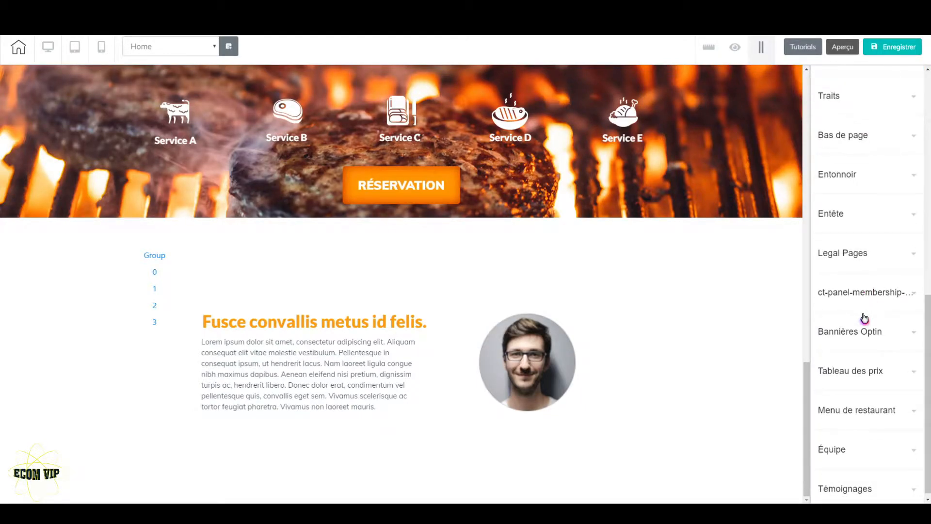
left_click(868, 413)
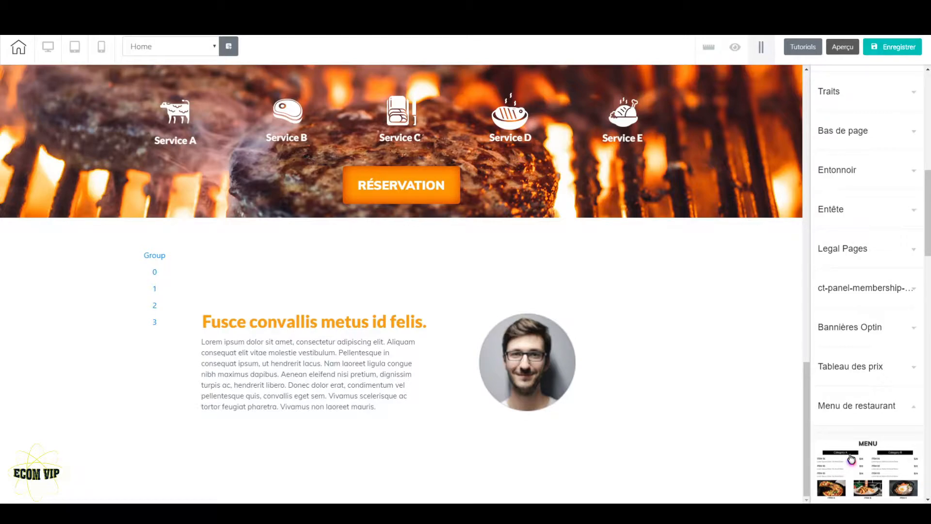
Step: Add the Restaurant's Menu | 02 panel to the end of the Home page
scroll(851, 458, "down", 5)
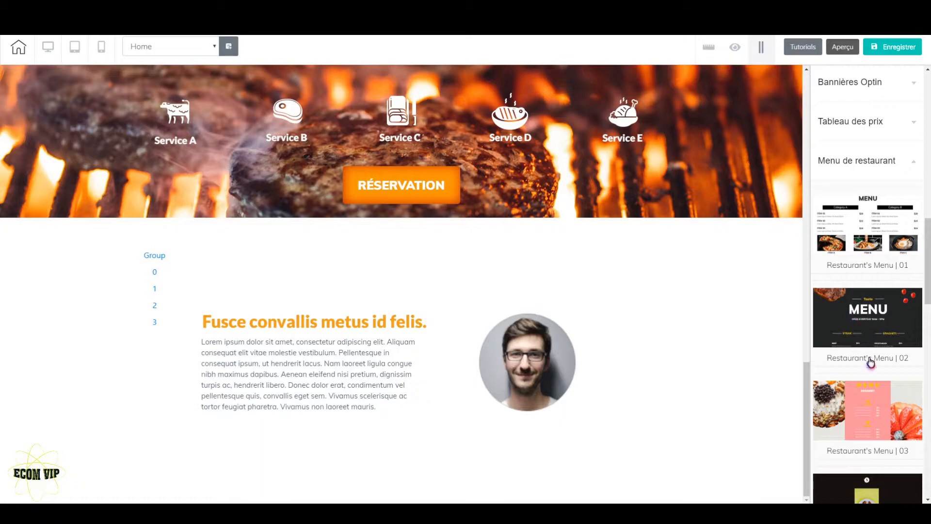
scroll(870, 363, "down", 13)
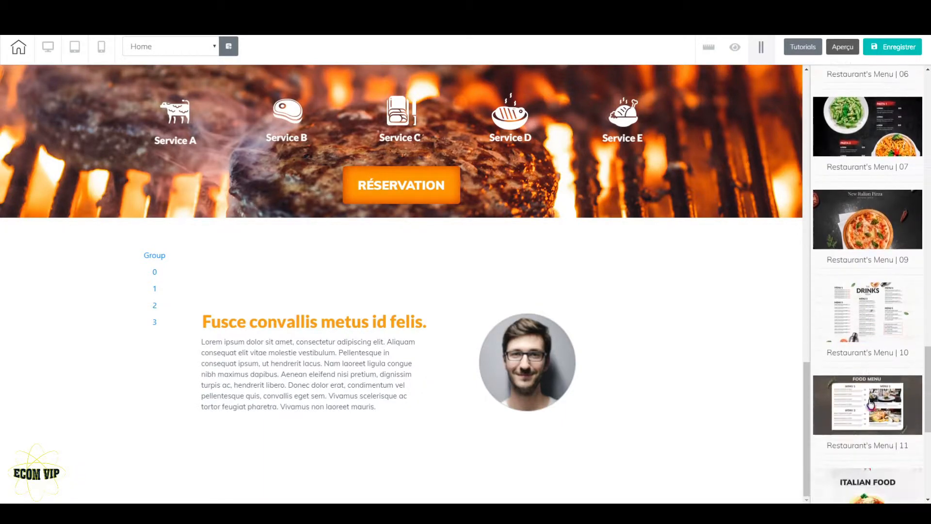
scroll(872, 434, "down", 2)
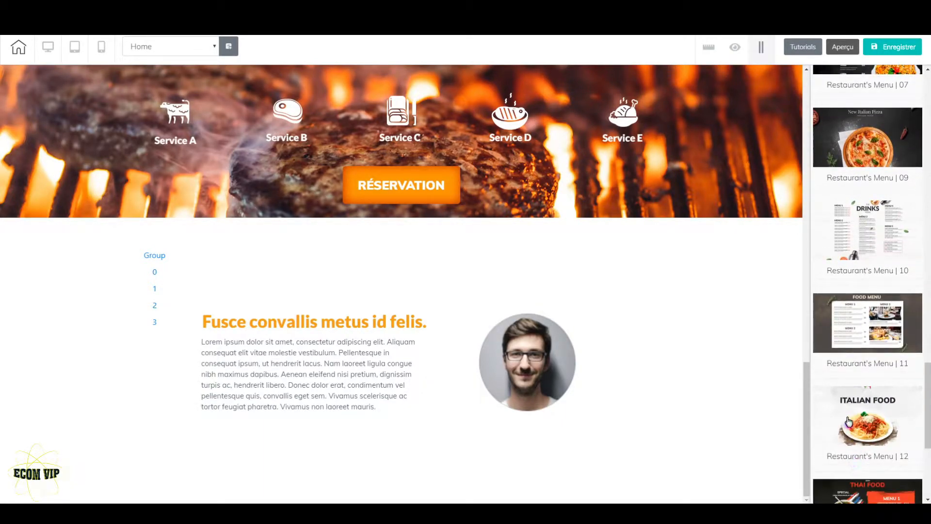
scroll(871, 450, "down", 2)
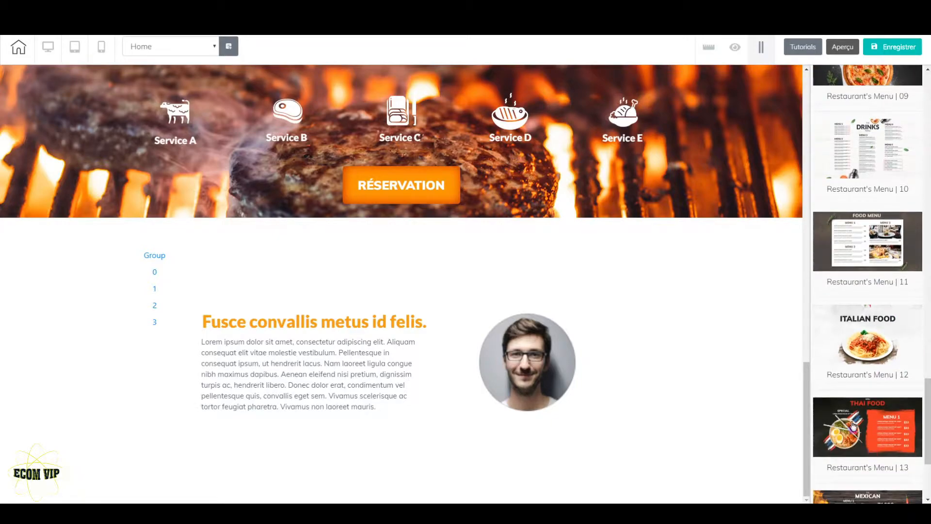
scroll(869, 420, "down", 4)
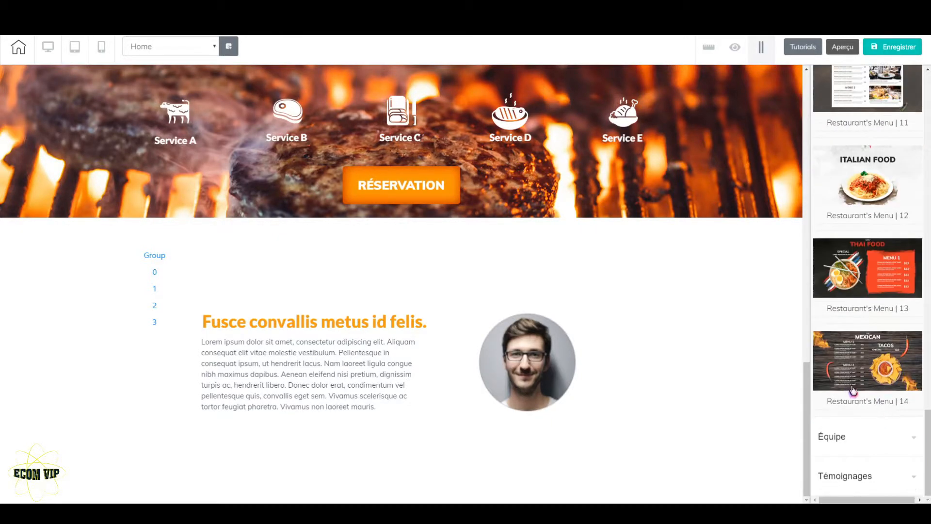
scroll(880, 373, "up", 8)
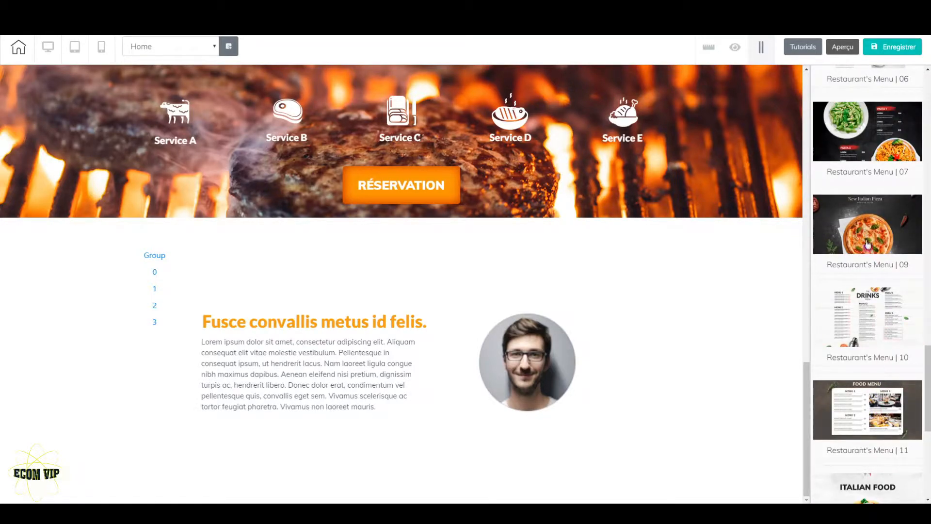
scroll(879, 272, "up", 4)
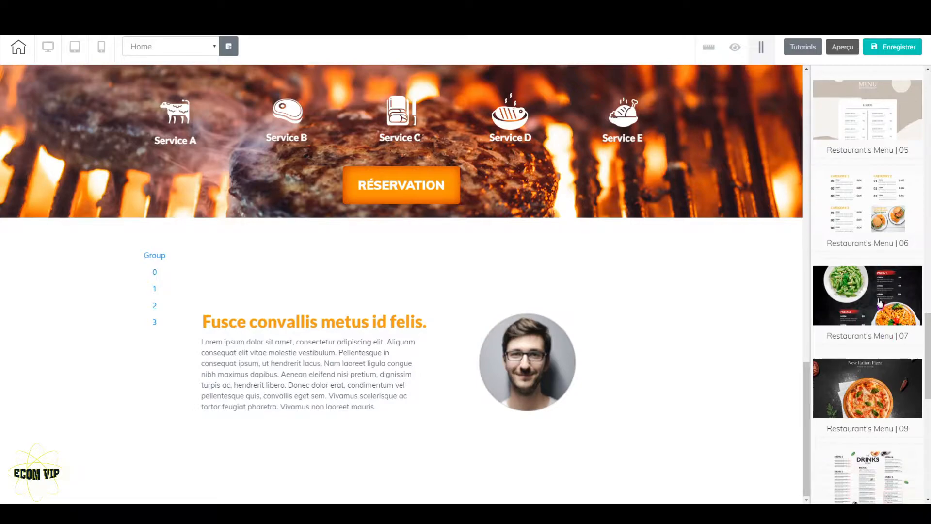
scroll(880, 311, "up", 2)
scroll(884, 318, "up", 2)
scroll(884, 325, "up", 2)
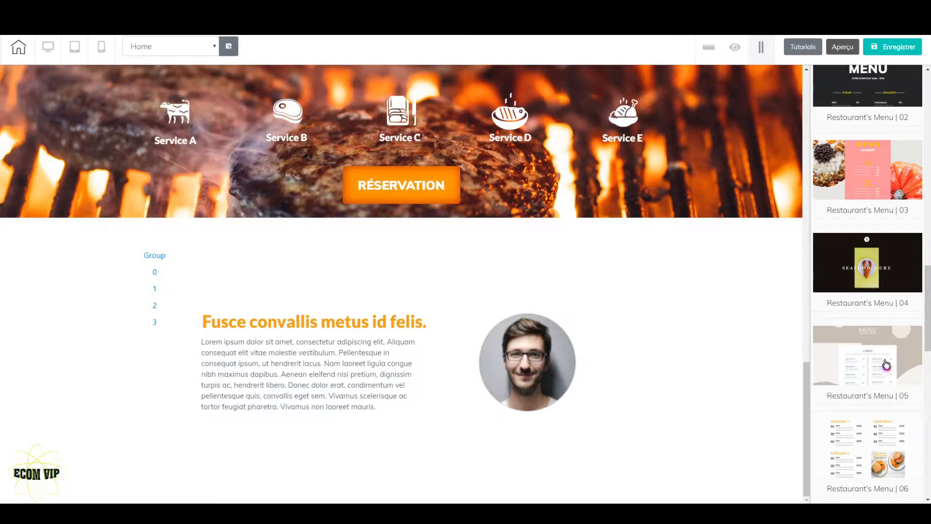
scroll(884, 369, "up", 2)
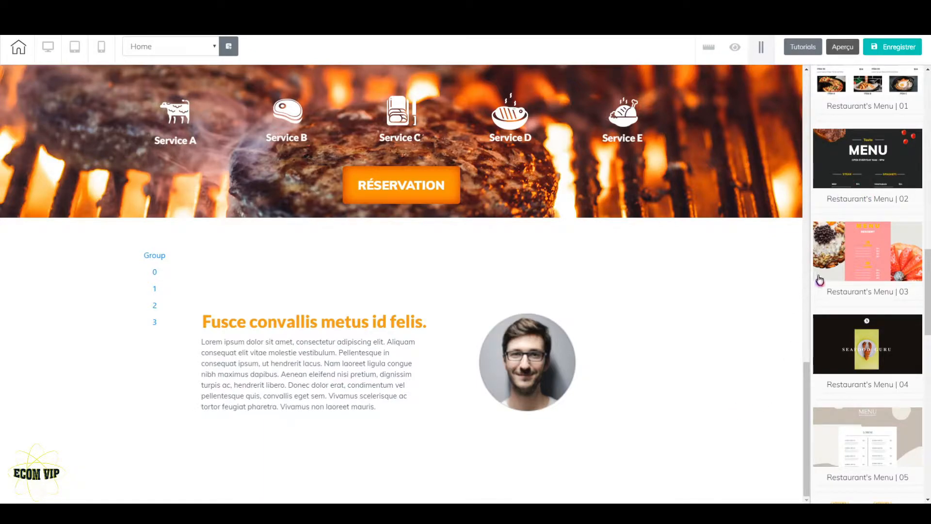
left_click(865, 197)
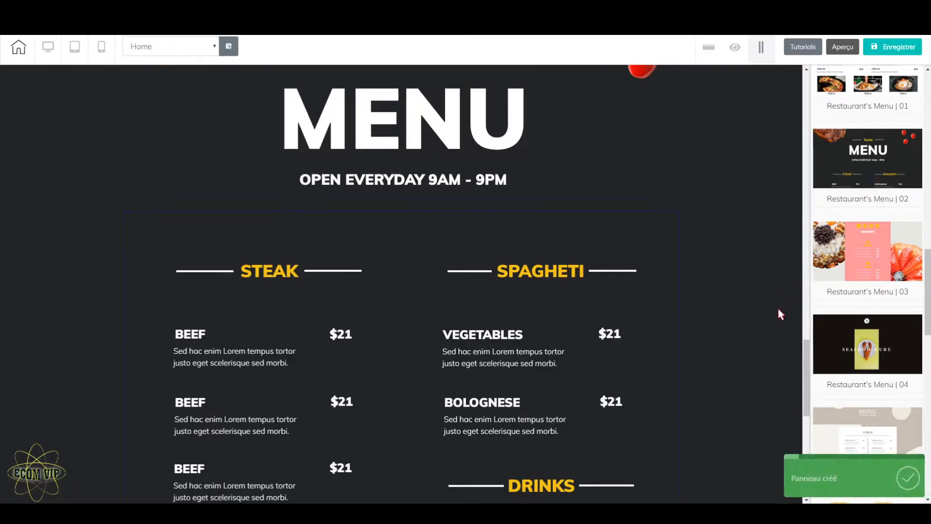
Step: Examine the added menu panel from its title to Special Choices, and compare it with the page sections above it
scroll(779, 314, "down", 7)
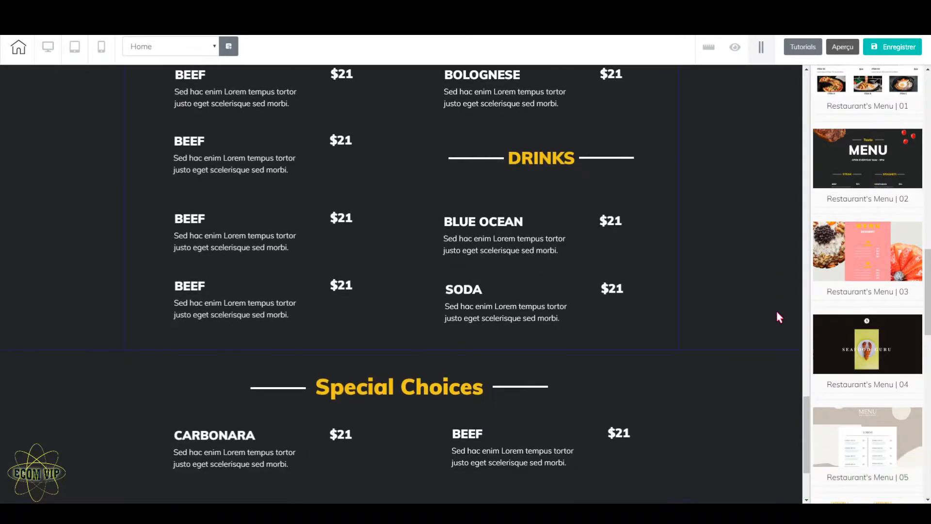
scroll(777, 316, "down", 3)
scroll(777, 315, "up", 9)
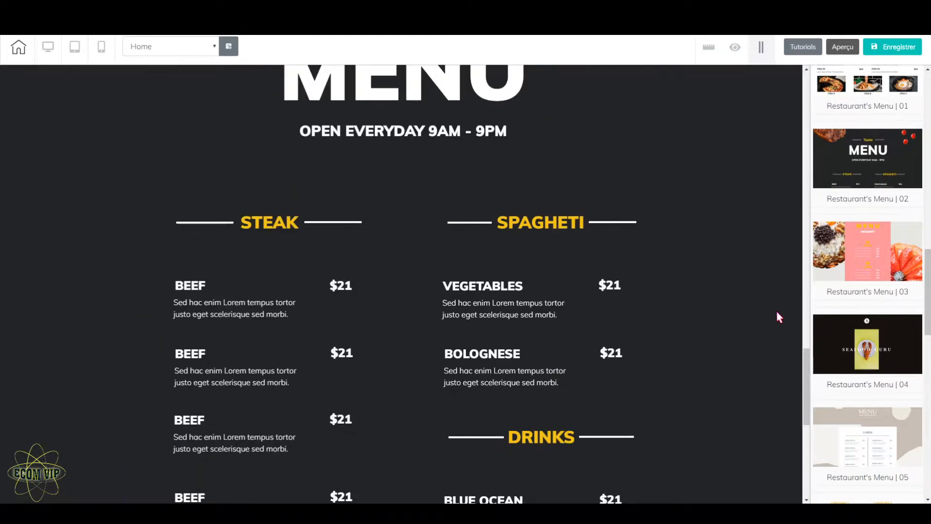
scroll(777, 313, "up", 6)
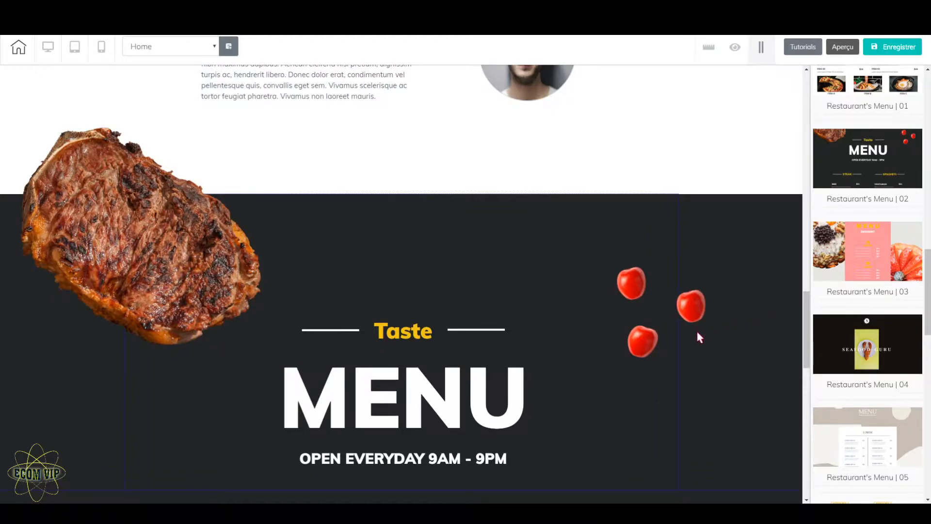
scroll(538, 331, "up", 6)
scroll(541, 339, "up", 15)
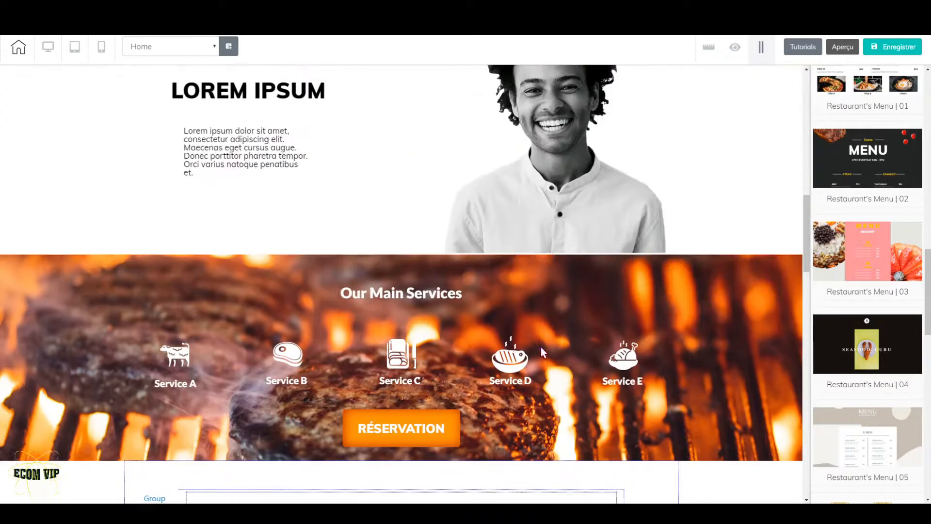
scroll(535, 357, "up", 4)
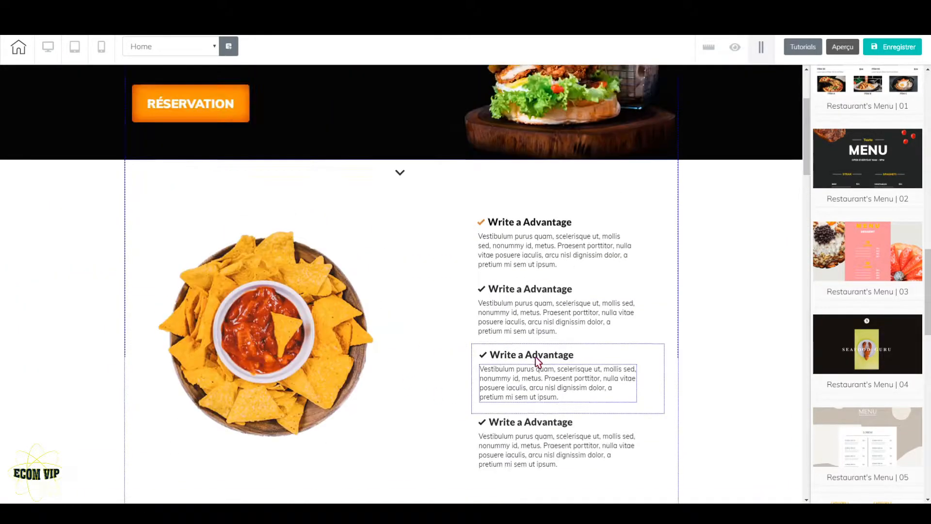
scroll(456, 351, "down", 20)
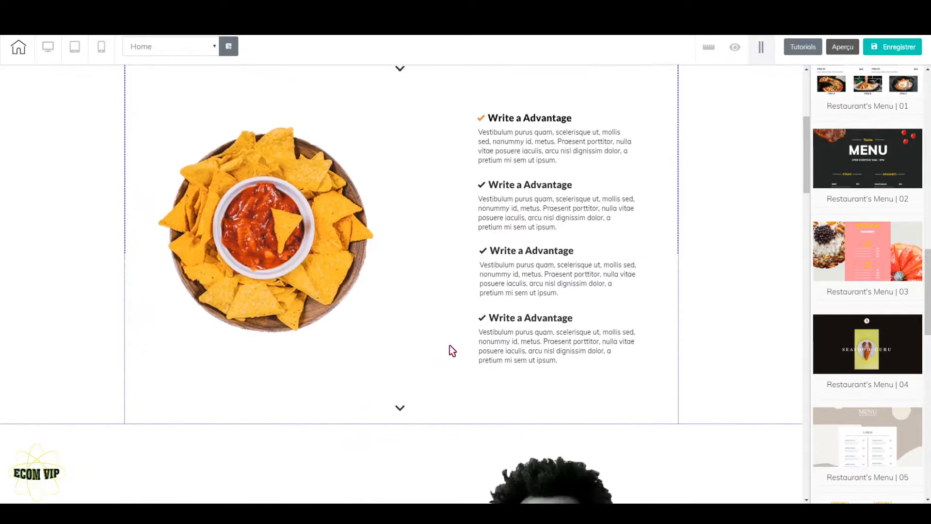
scroll(95, 345, "down", 5)
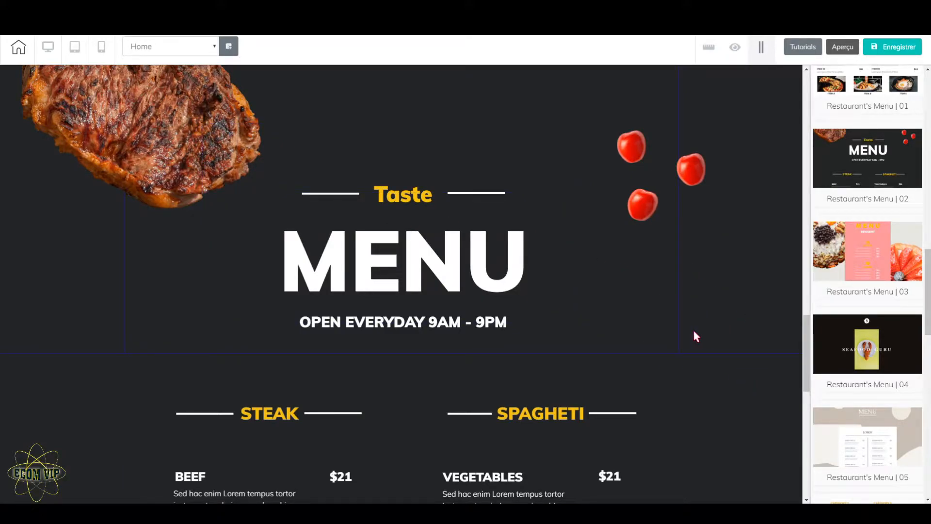
scroll(694, 339, "up", 5)
scroll(609, 343, "down", 8)
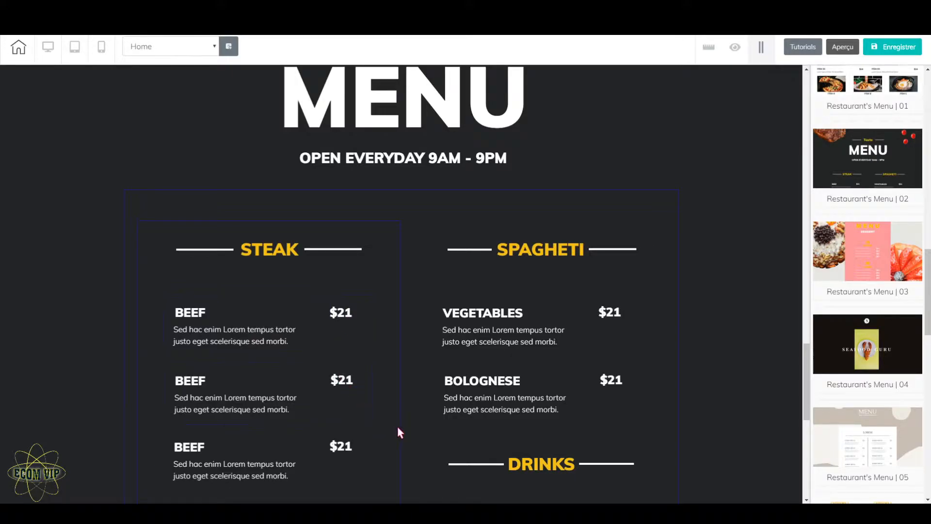
scroll(399, 431, "down", 8)
scroll(524, 390, "up", 3)
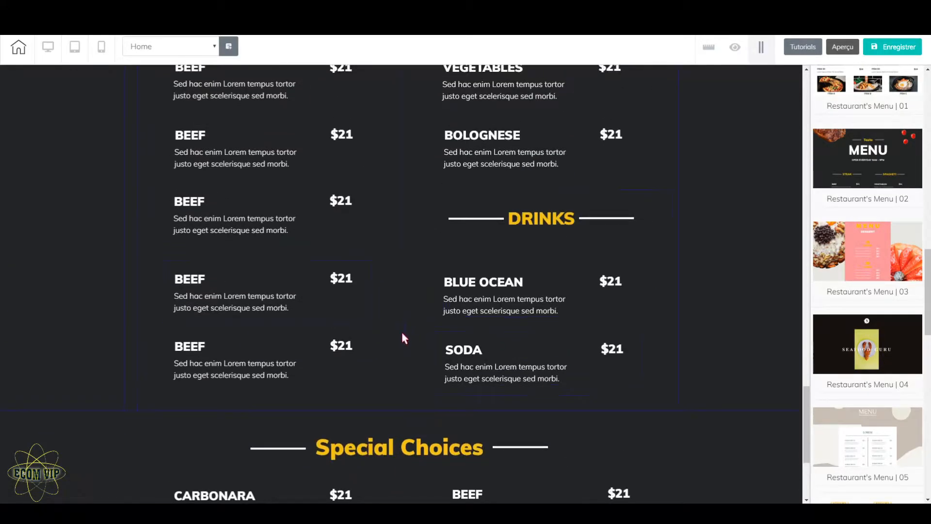
scroll(400, 328, "up", 3)
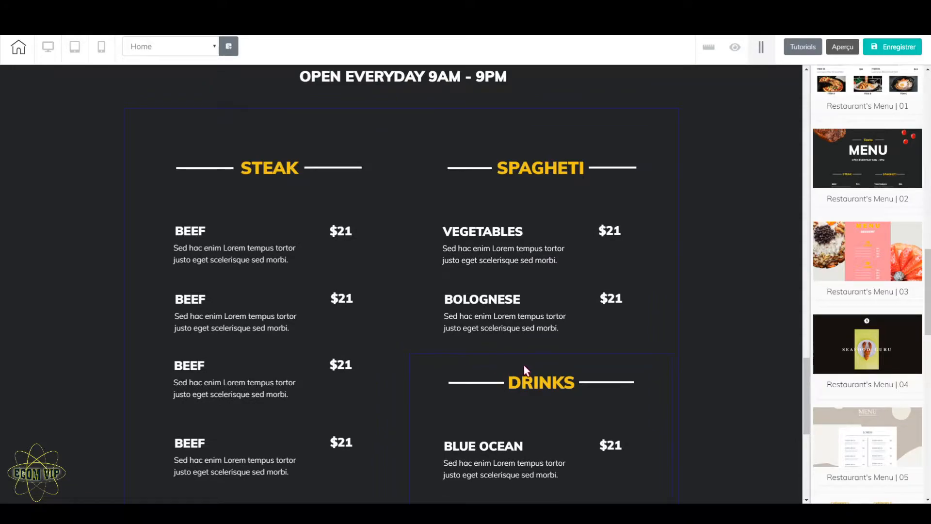
Step: Select the box holding the Steak list and shift it slightly left, against the left edge of its container
left_click(381, 206)
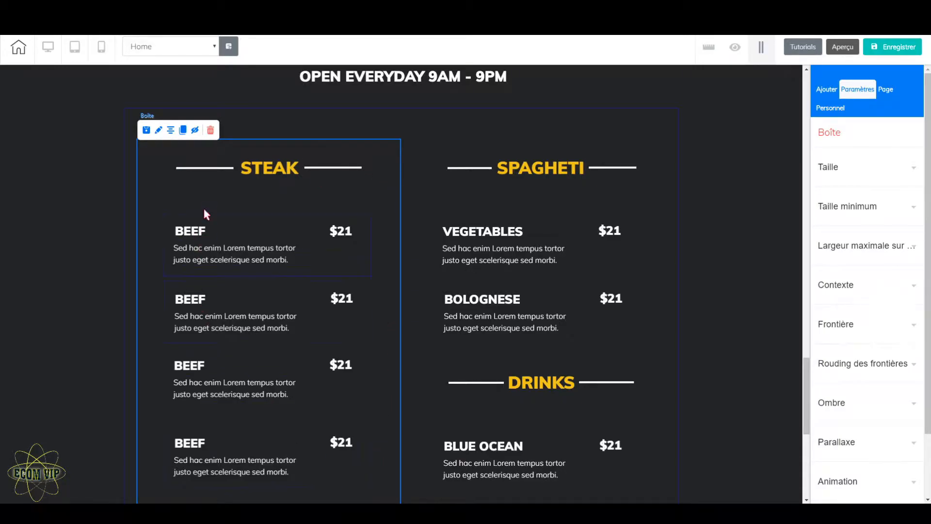
scroll(243, 262, "down", 3)
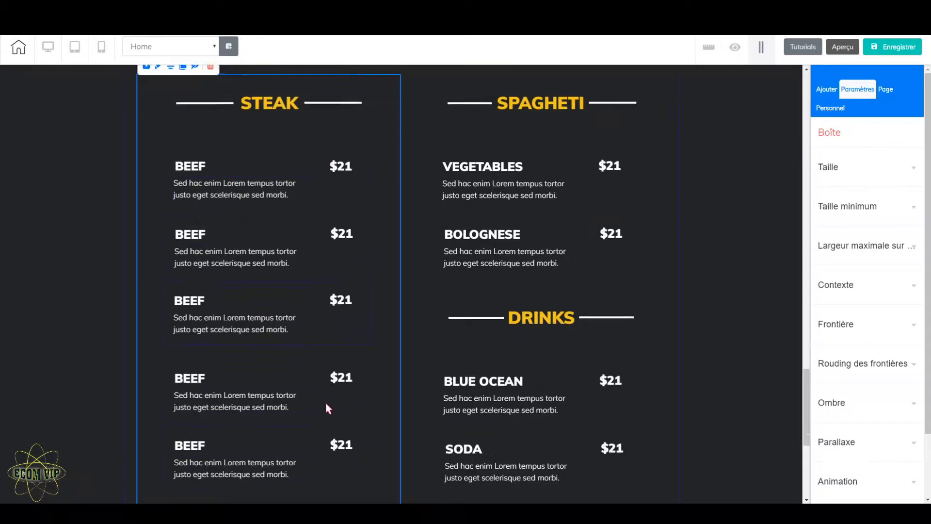
scroll(336, 374, "up", 5)
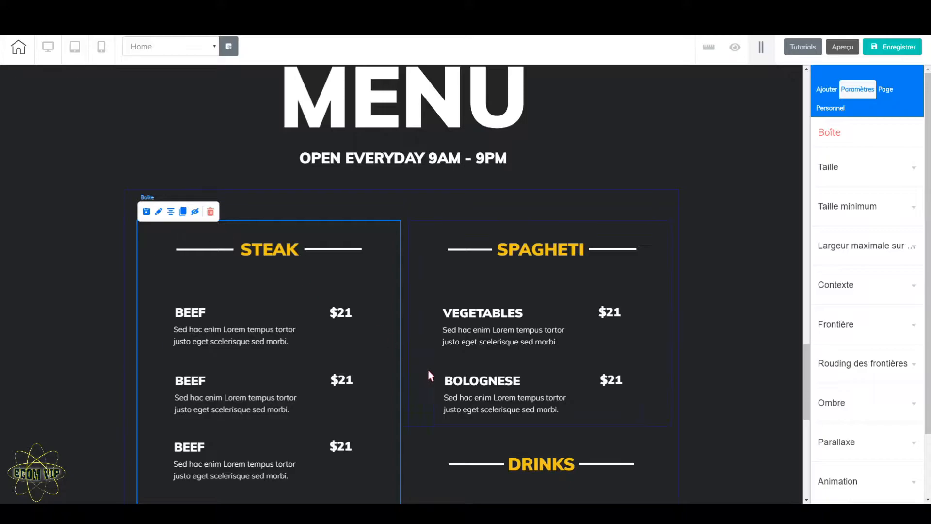
scroll(401, 397, "down", 5)
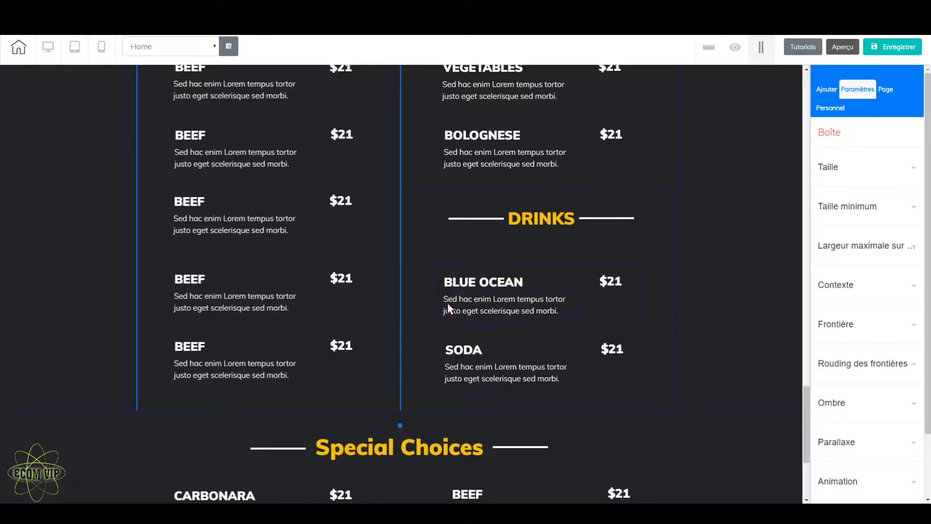
scroll(381, 313, "up", 7)
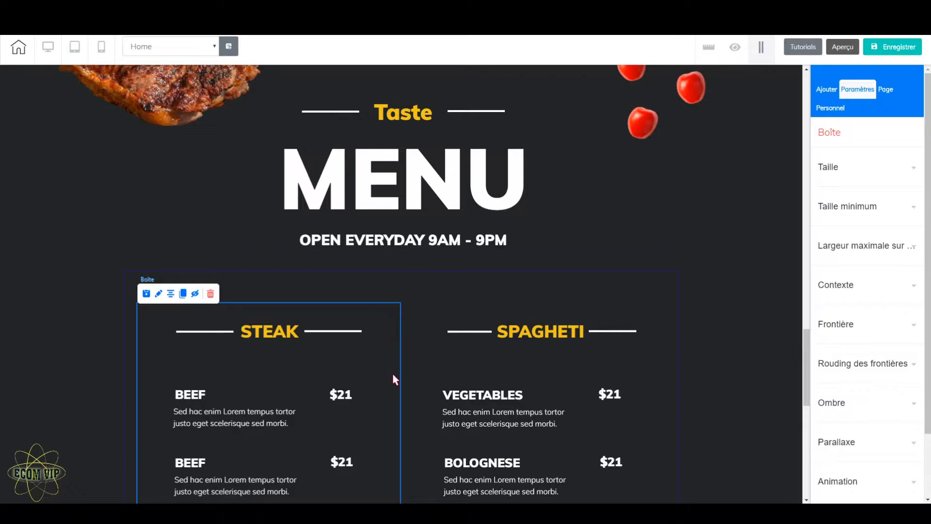
scroll(394, 377, "down", 7)
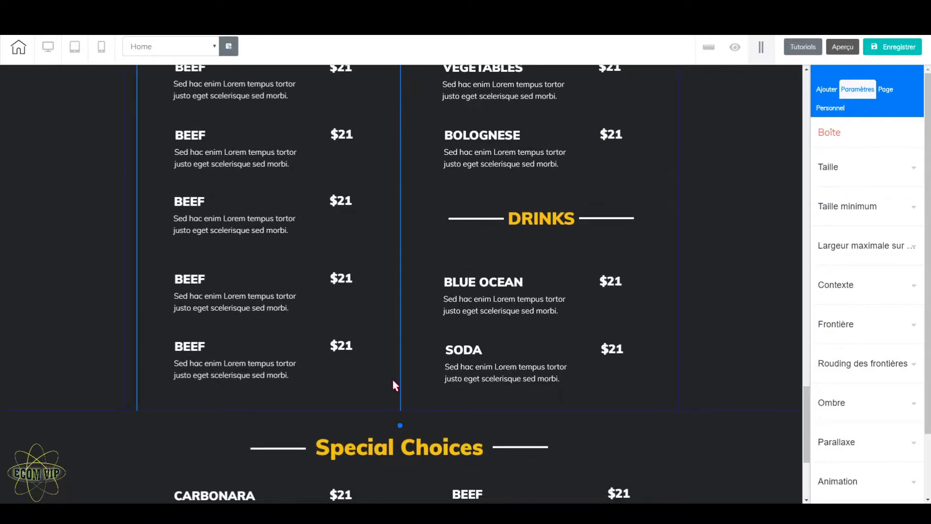
scroll(392, 380, "up", 2)
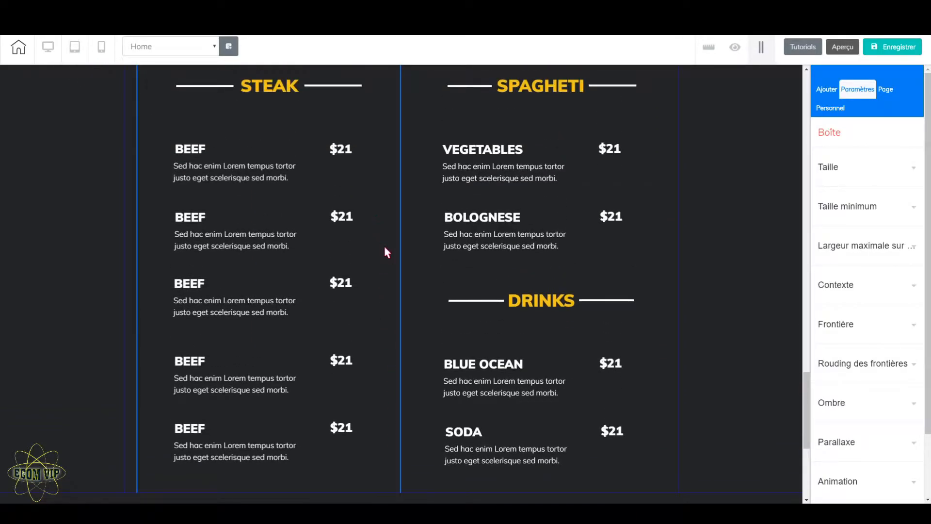
scroll(397, 264, "up", 4)
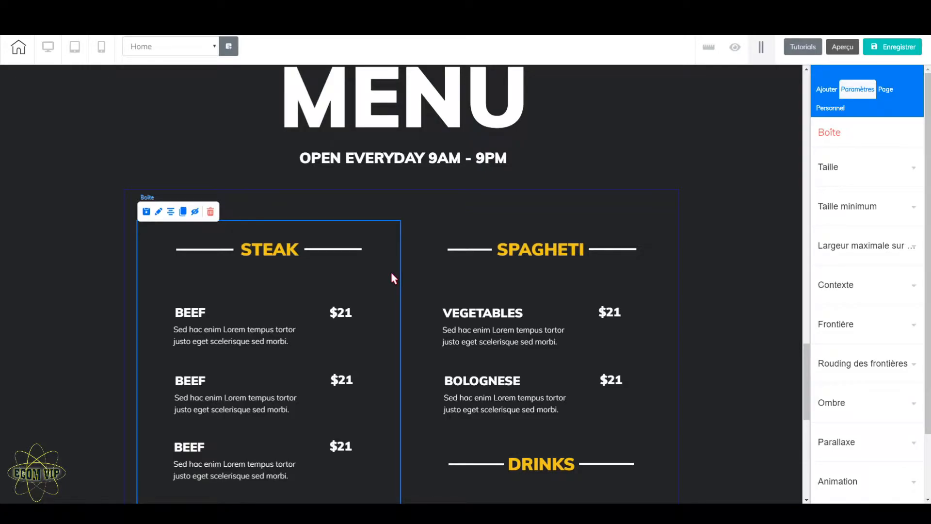
left_click_drag(391, 237, 410, 233)
left_click_drag(370, 225, 381, 240)
scroll(566, 366, "down", 5)
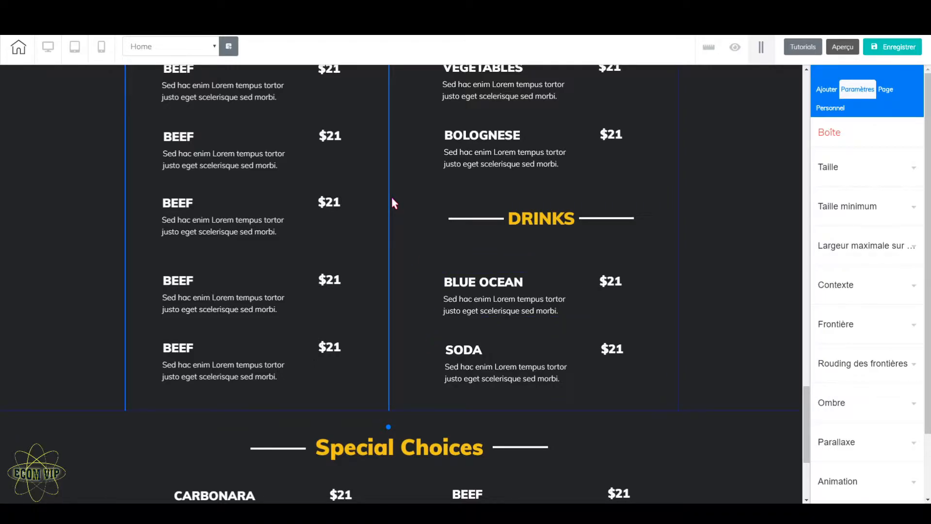
Step: Select the panel holding the Steak, Spagheti and Drinks lists and extend its lower edge slightly further down
scroll(393, 201, "up", 3)
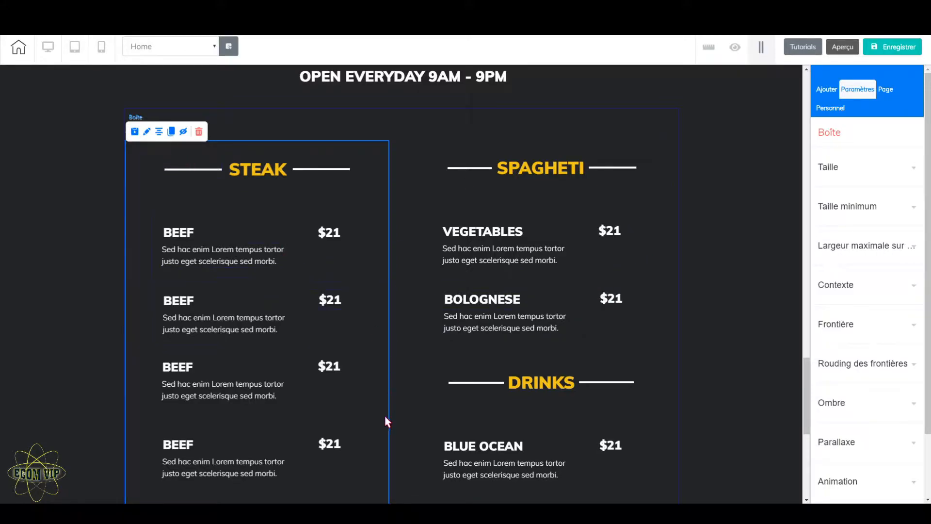
scroll(387, 420, "down", 3)
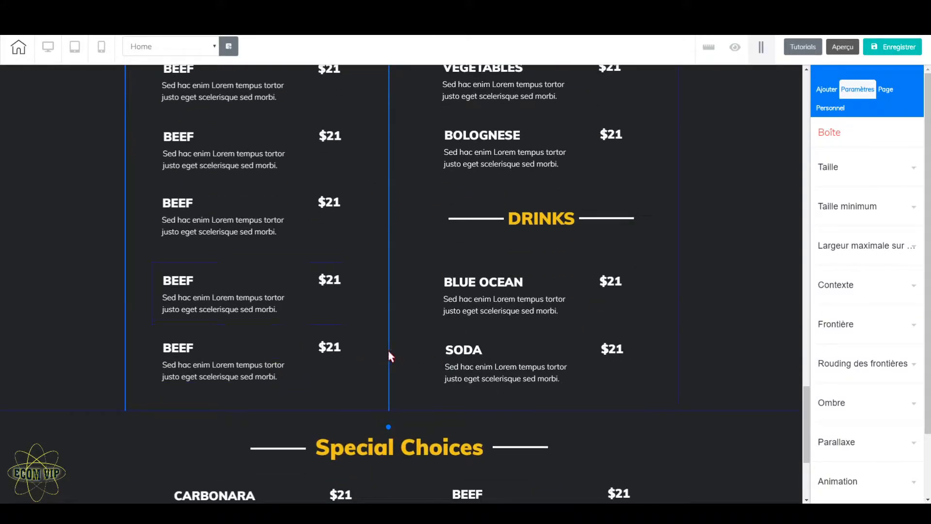
scroll(388, 350, "up", 3)
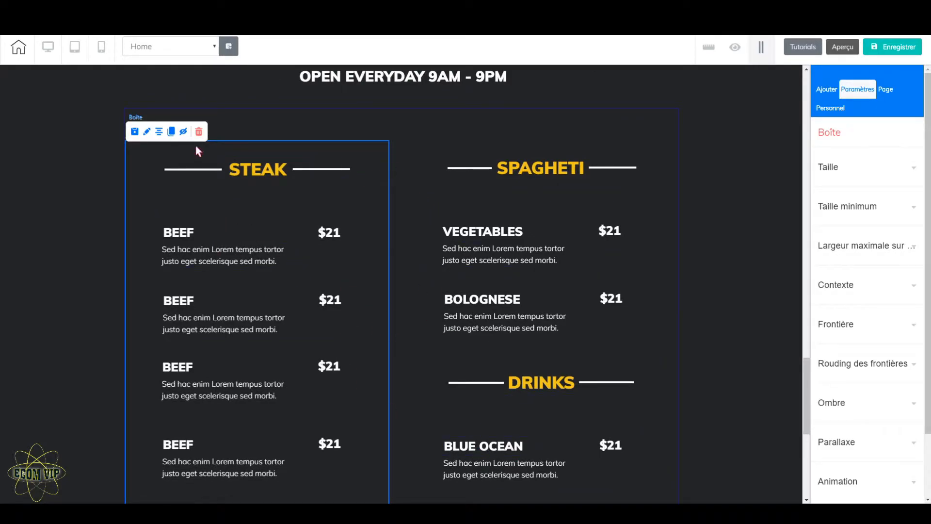
scroll(517, 488, "down", 3)
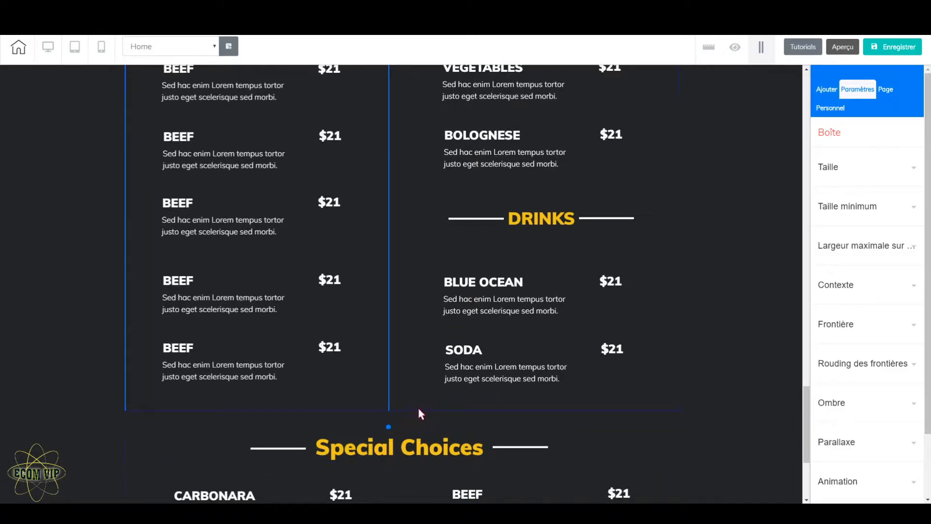
left_click(697, 352)
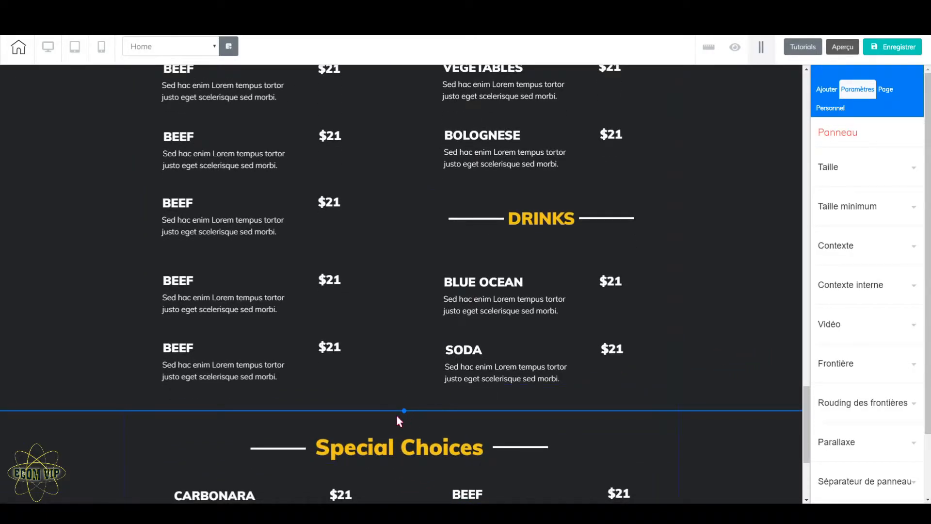
left_click_drag(405, 410, 395, 456)
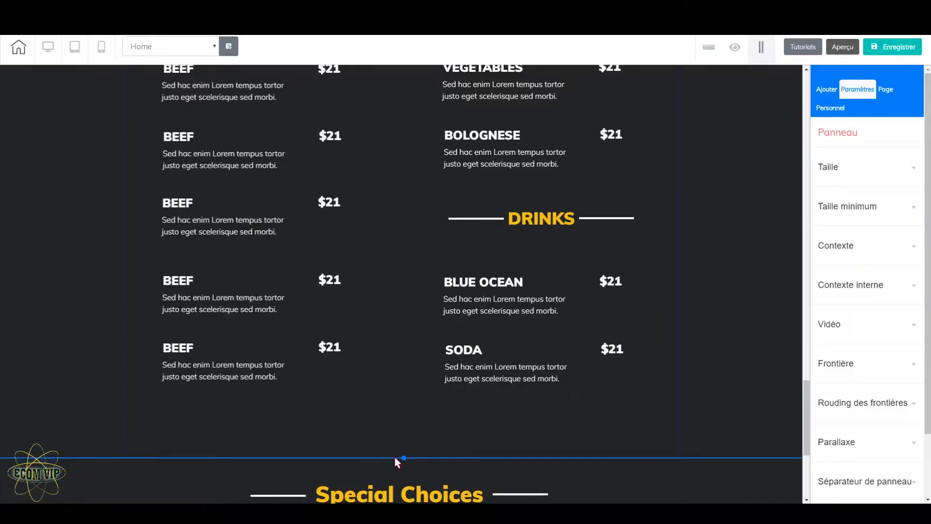
Step: Examine the boundary between the Menu title panel and the panel of dish lists below it
scroll(471, 386, "up", 5)
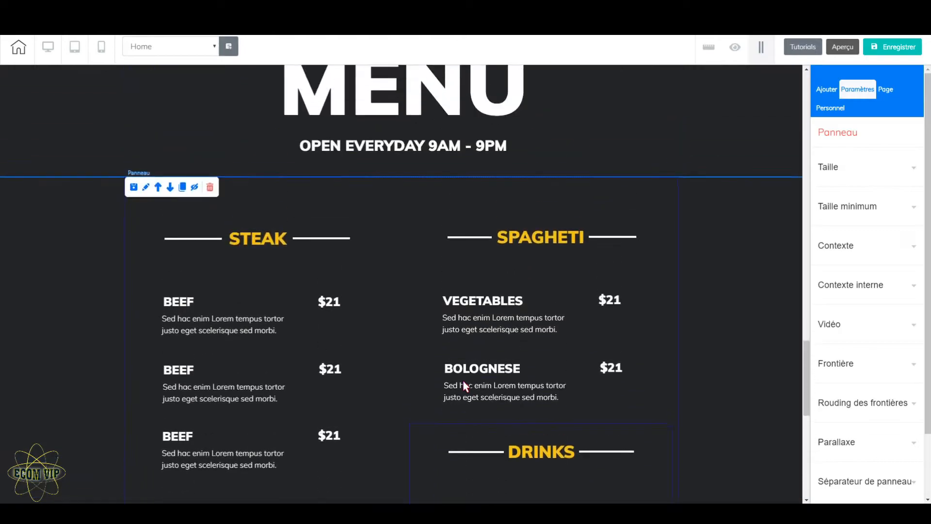
scroll(347, 389, "up", 5)
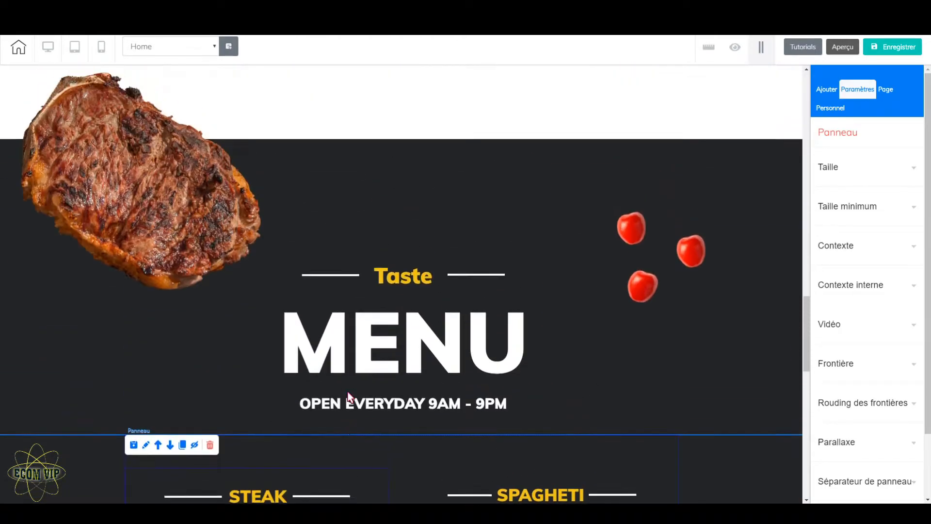
scroll(347, 391, "down", 5)
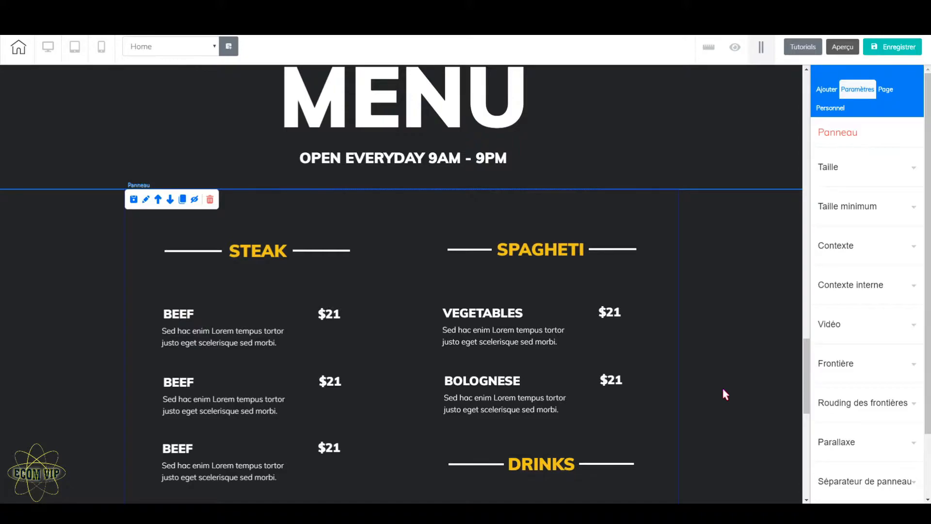
scroll(722, 386, "up", 3)
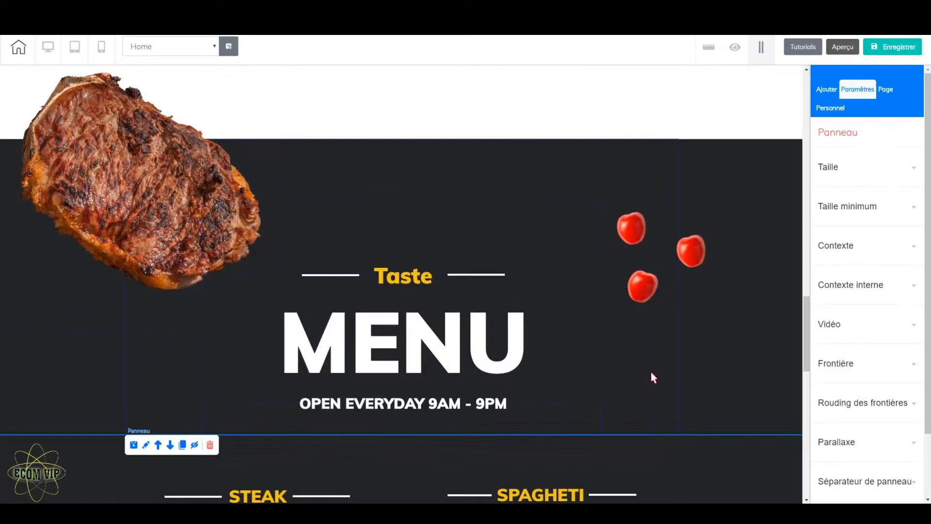
scroll(664, 428, "down", 2)
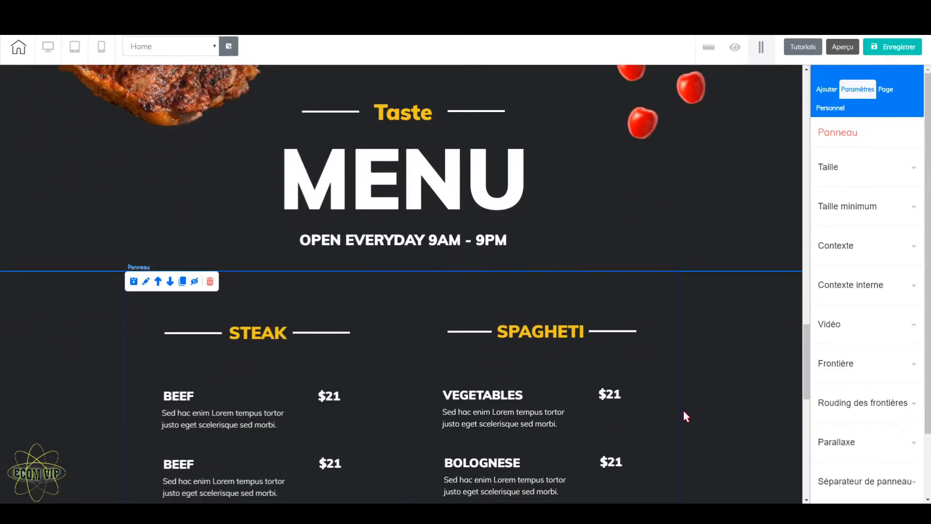
scroll(684, 410, "up", 5)
scroll(631, 433, "down", 5)
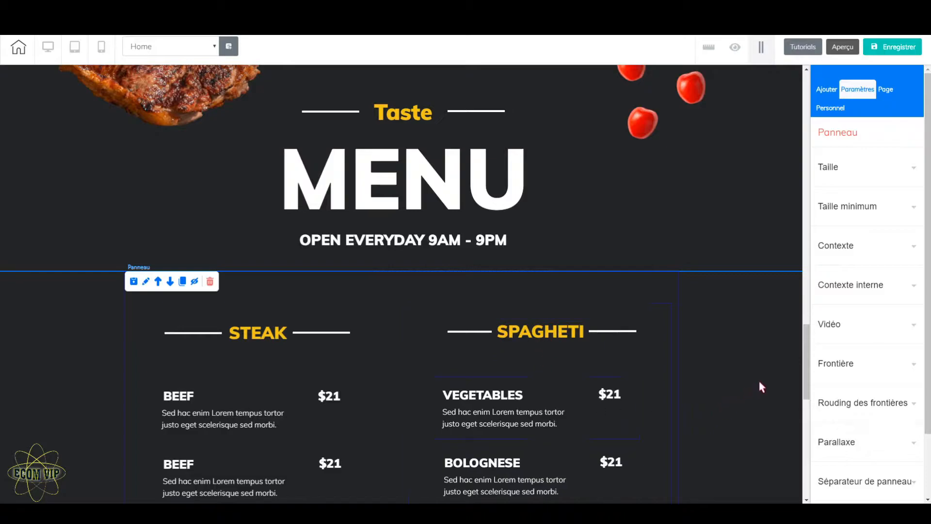
Step: Add an image element beside the Spagheti list in the panel of dish lists
left_click(827, 89)
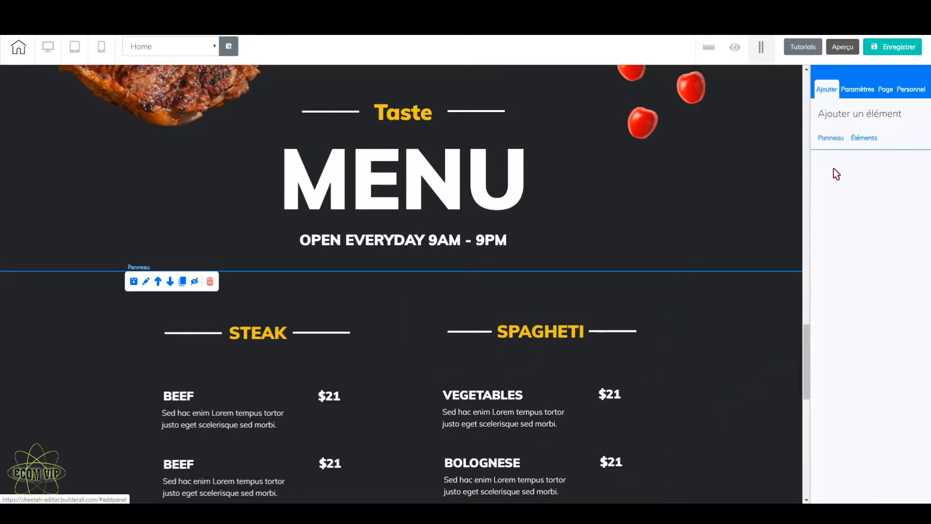
left_click(831, 138)
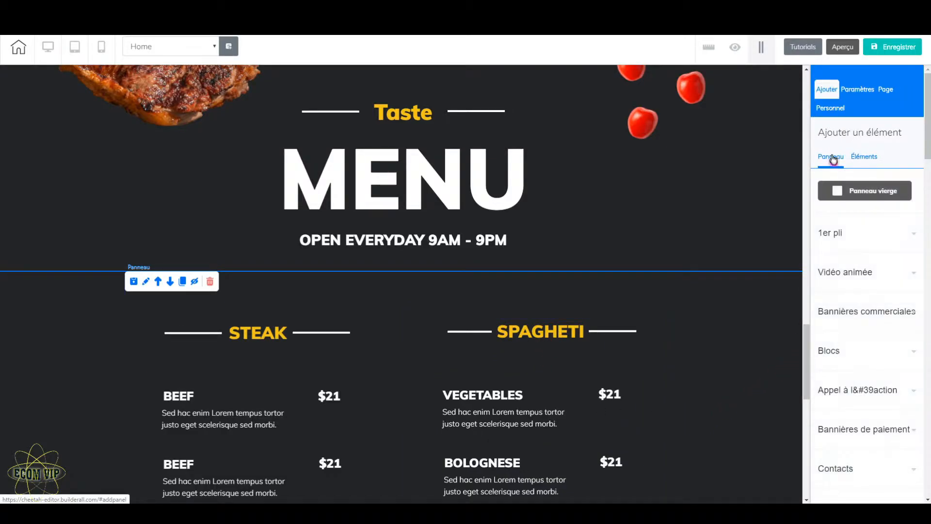
left_click(863, 165)
scroll(868, 369, "down", 2)
scroll(868, 384, "down", 5)
left_click(860, 307)
left_click_drag(848, 374, 733, 412)
Step: Reposition the new image beside the Drinks list, partly beyond the right edge of the page
scroll(731, 394, "down", 5)
left_click_drag(702, 248, 680, 301)
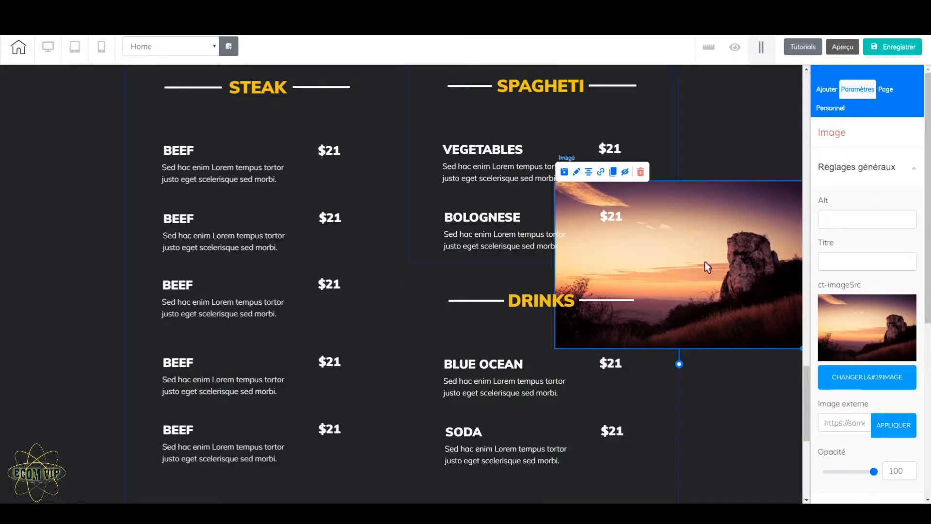
left_click_drag(741, 259, 774, 252)
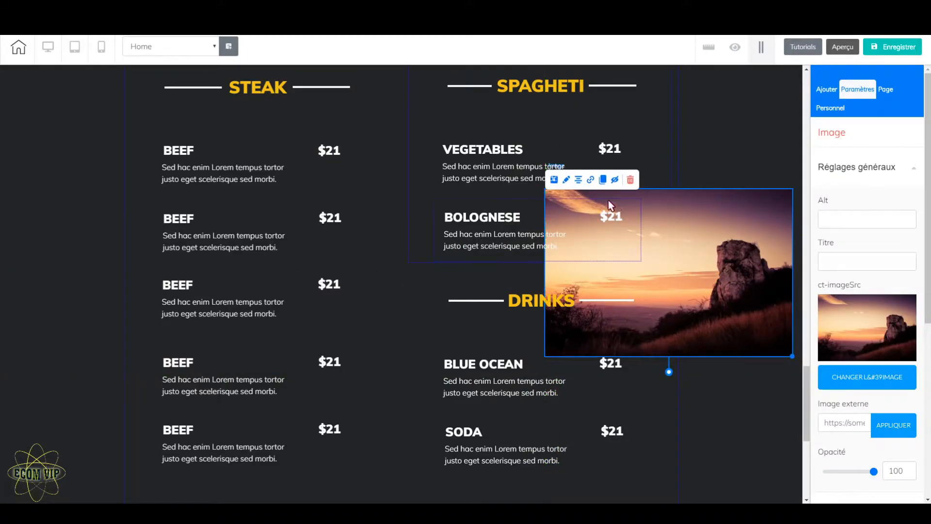
mouse_move(717, 223)
left_mouse_down()
mouse_move(719, 297)
mouse_move(709, 316)
mouse_move(777, 302)
mouse_move(872, 303)
left_mouse_up()
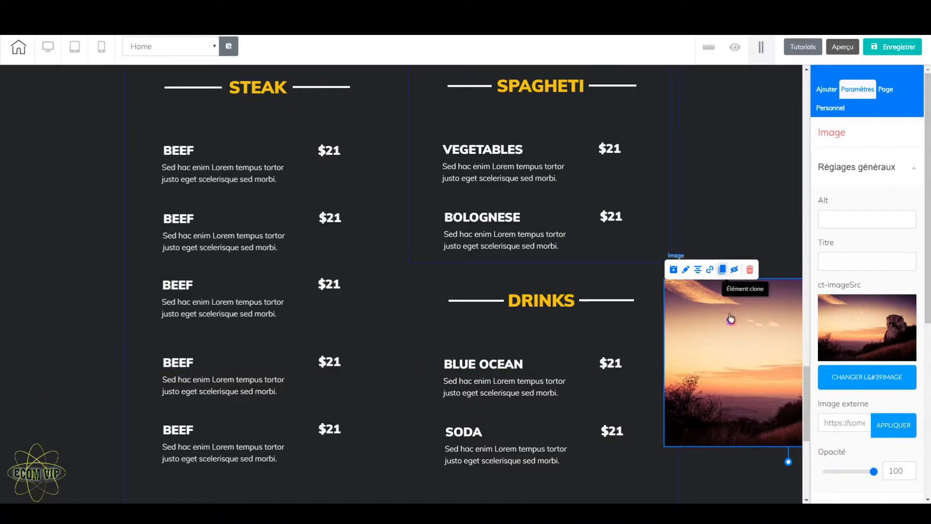
Step: Clone the image twice, placing one copy over the left side of the Steak list and the other beside the Spagheti list
mouse_move(730, 313)
left_mouse_down()
mouse_move(730, 339)
mouse_move(6, 306)
mouse_move(43, 308)
left_mouse_up()
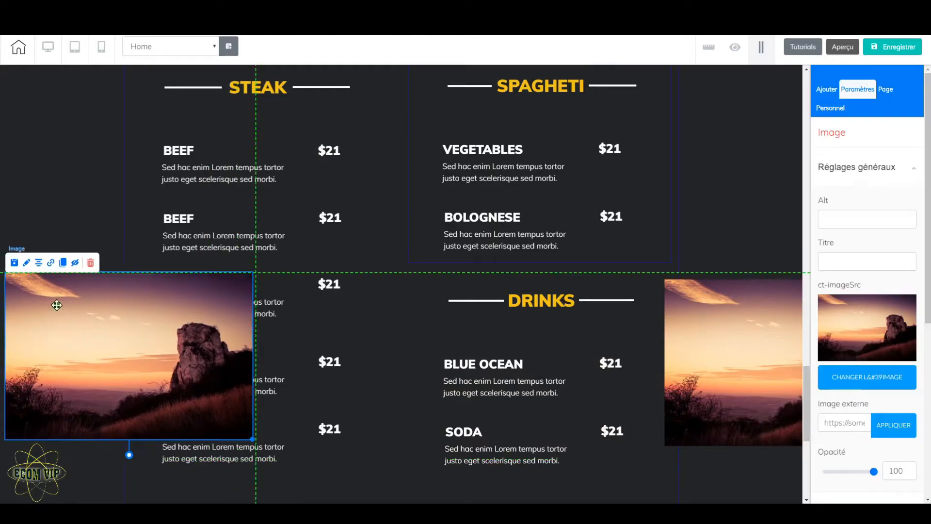
left_click(64, 262)
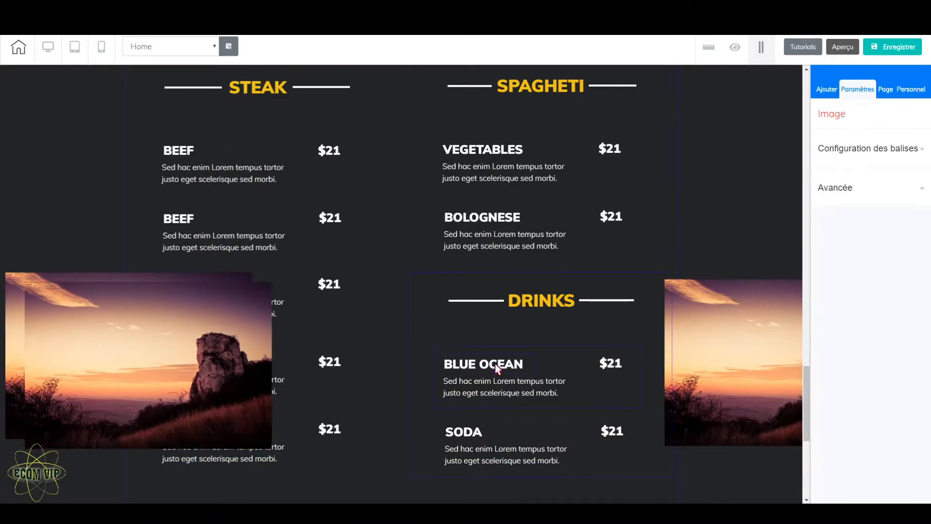
mouse_move(214, 364)
left_mouse_down()
mouse_move(522, 218)
mouse_move(733, 149)
mouse_move(735, 205)
mouse_move(687, 265)
left_mouse_up()
Step: Replace the picture beside the Steak list with the basil leaf image 4887467 from the user files
scroll(522, 329, "down", 8)
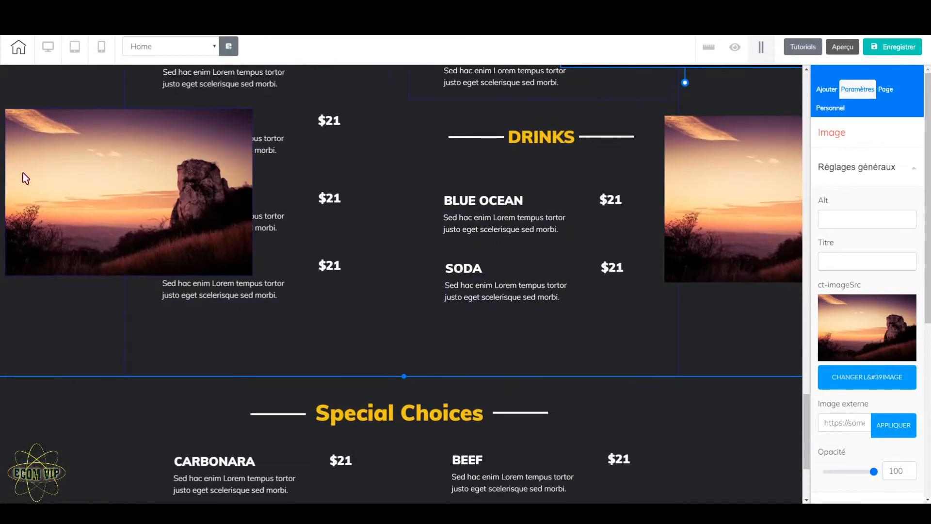
left_click(22, 176)
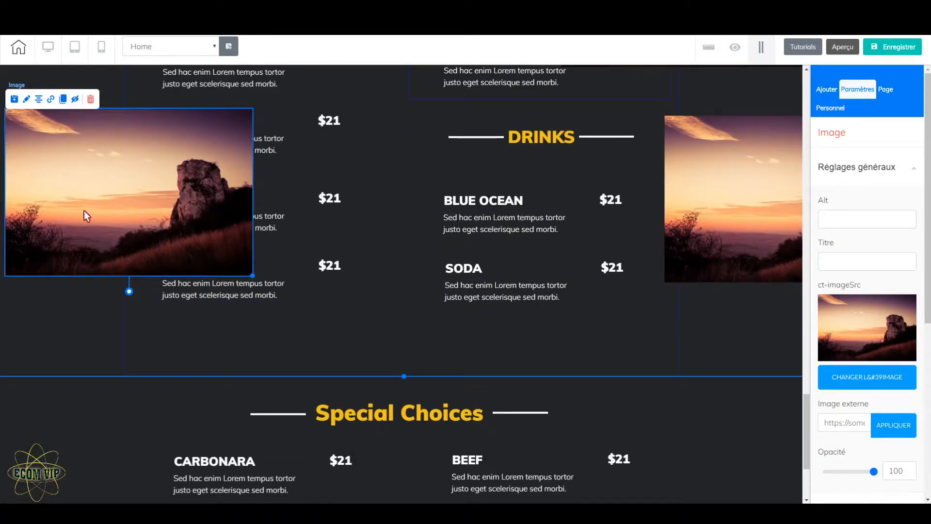
left_click(874, 376)
left_click(394, 263)
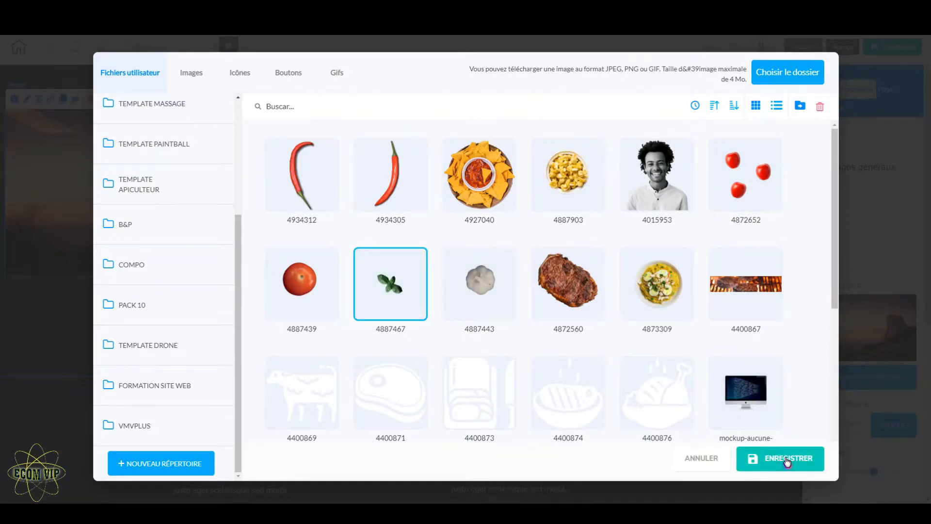
left_click(787, 460)
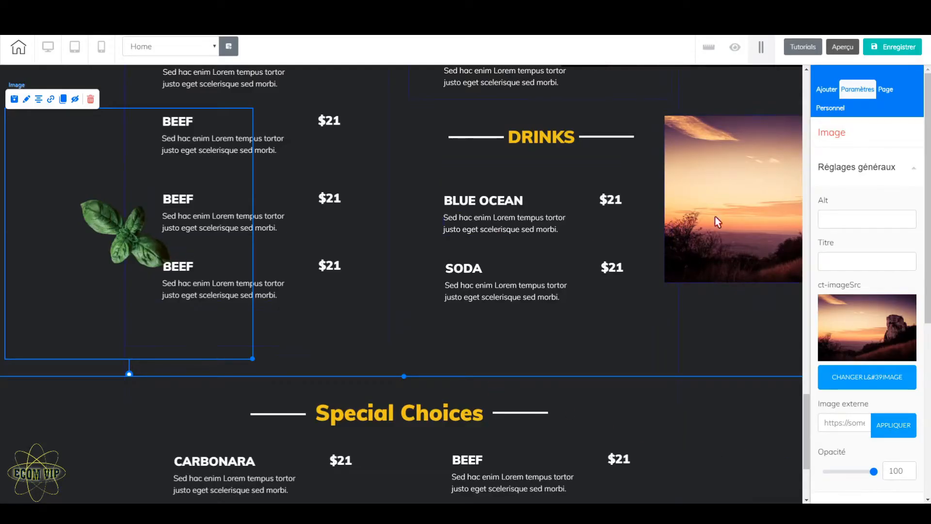
Step: Replace the picture beside the Drinks list with the tomato image 4887439 from the user files
left_click(720, 161)
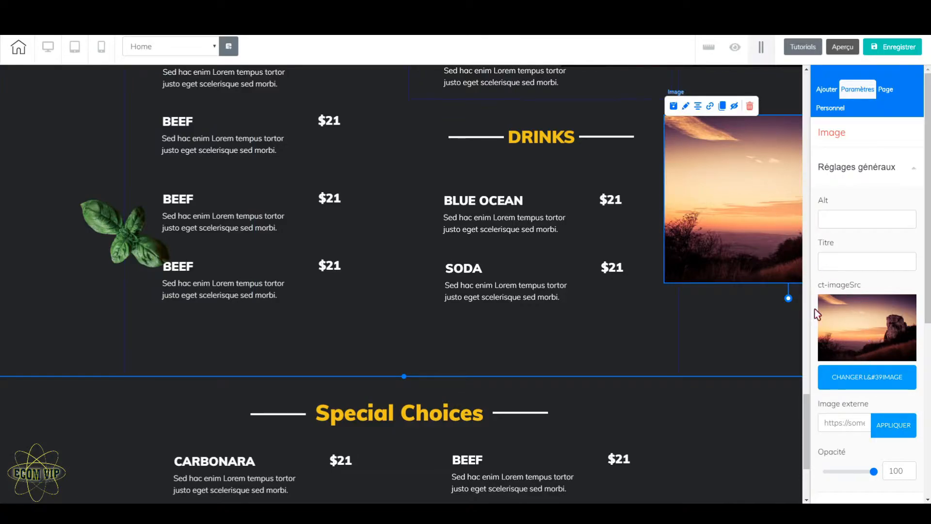
left_click(858, 377)
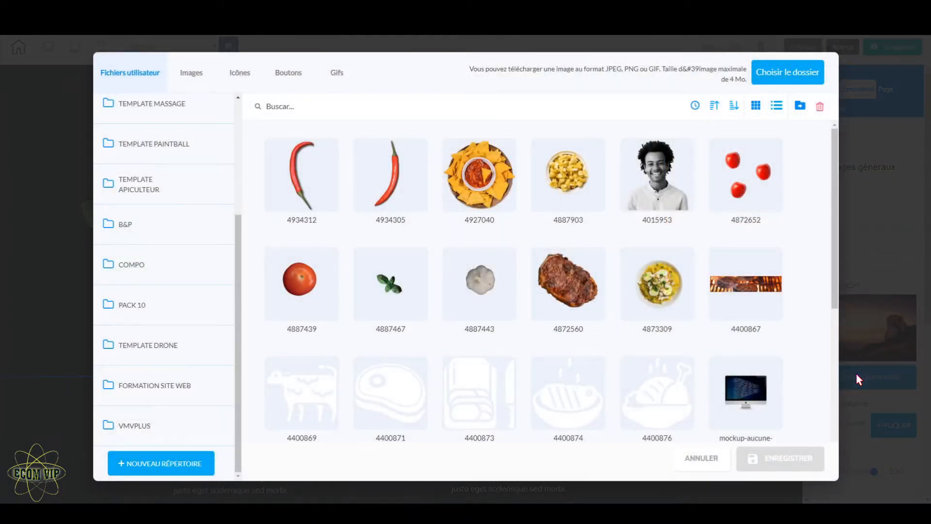
left_click(300, 284)
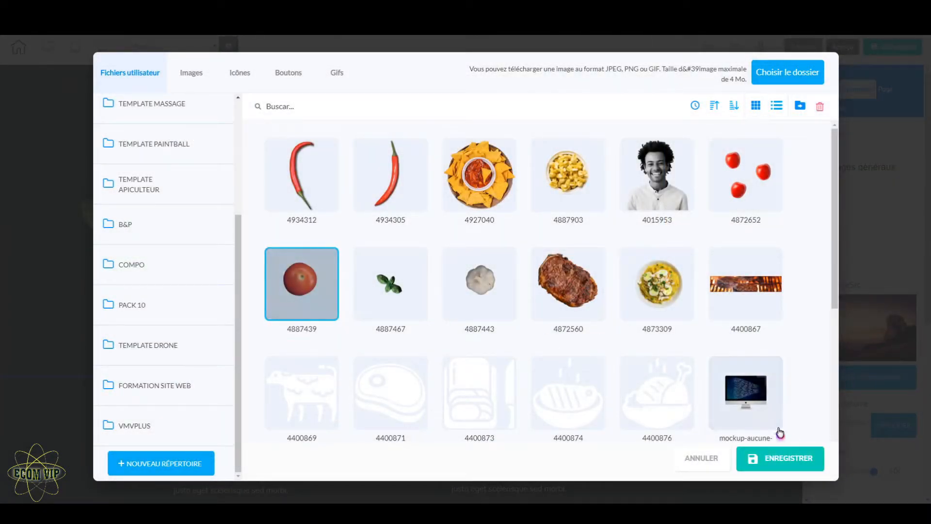
left_click(791, 459)
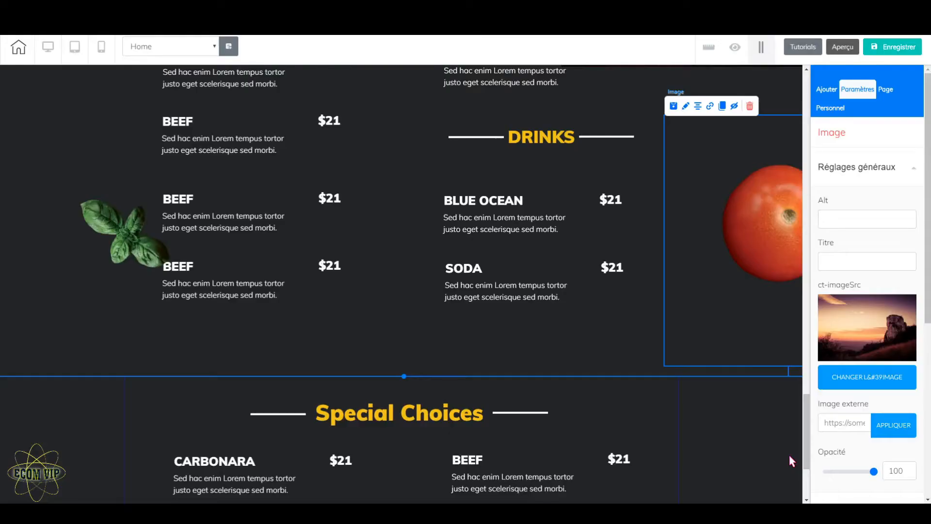
Step: Replace the picture beside the Spagheti list with the garlic image 4887443 from the user files
scroll(728, 342, "up", 5)
left_click(734, 239)
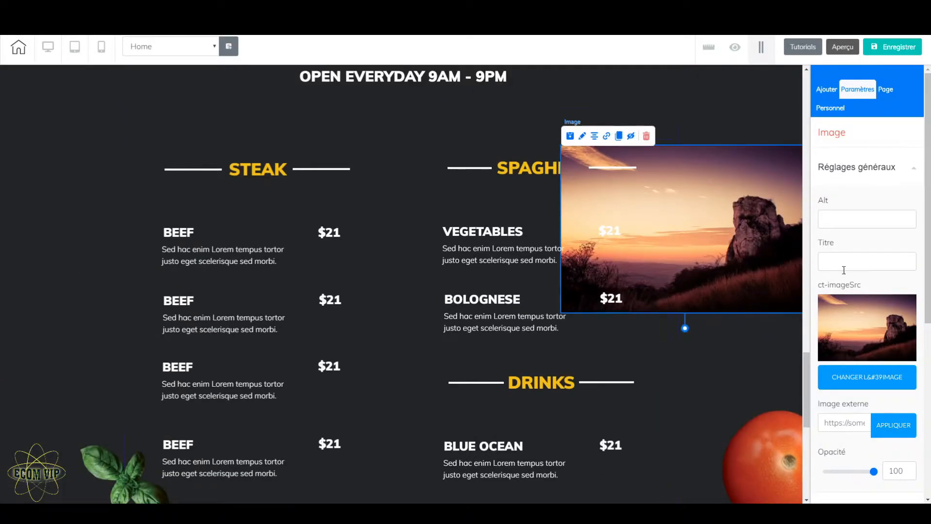
left_click(867, 377)
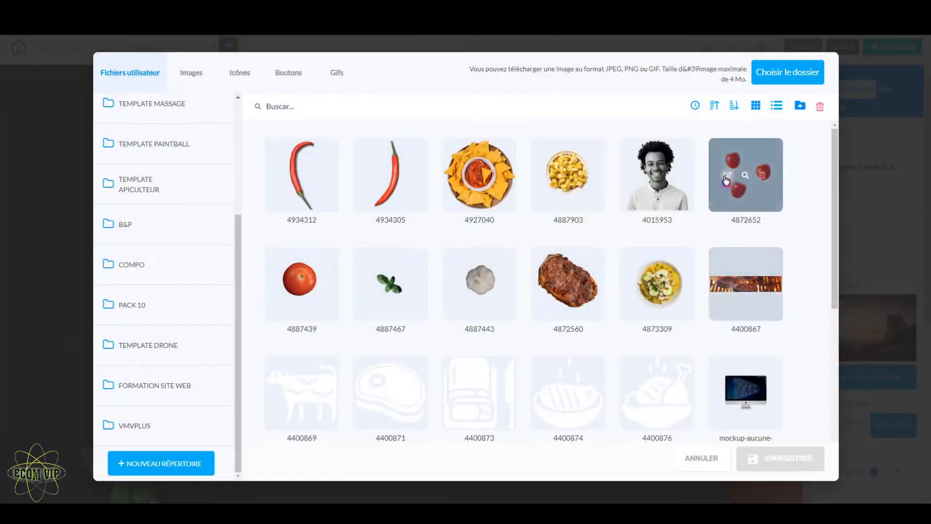
left_click(488, 262)
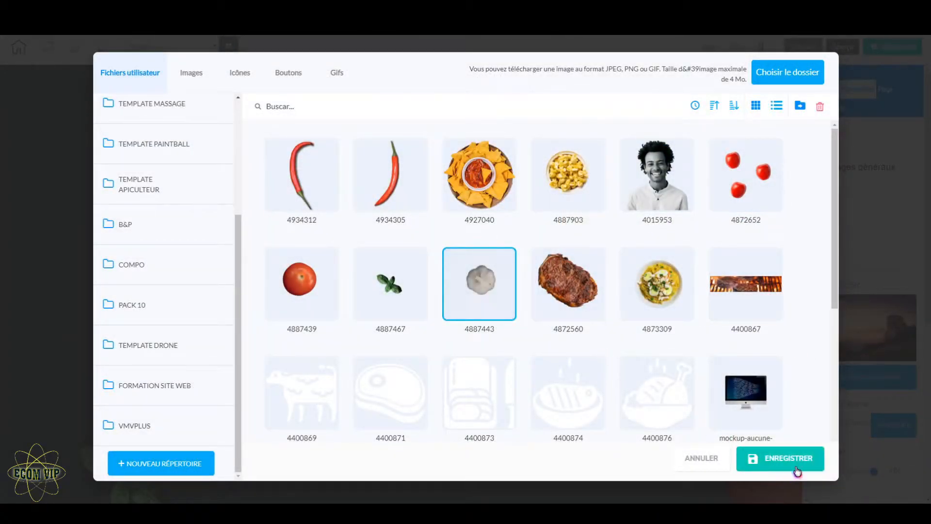
left_click(791, 466)
Step: Move the basil image up onto the Menu title panel, centred just below the opening hours across the panel boundary
scroll(701, 427, "down", 3)
left_click_drag(113, 322, 77, 199)
scroll(233, 285, "up", 5)
left_click_drag(72, 407, 393, 177)
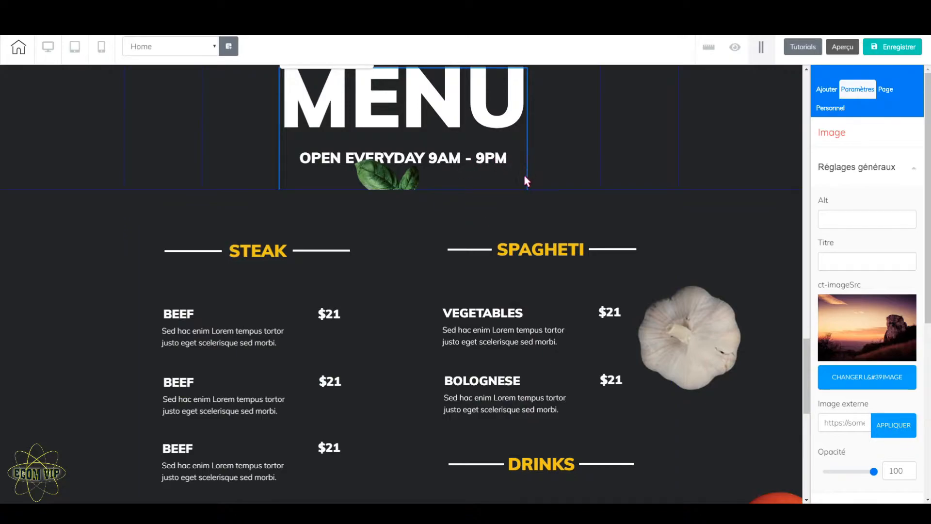
left_click(422, 182)
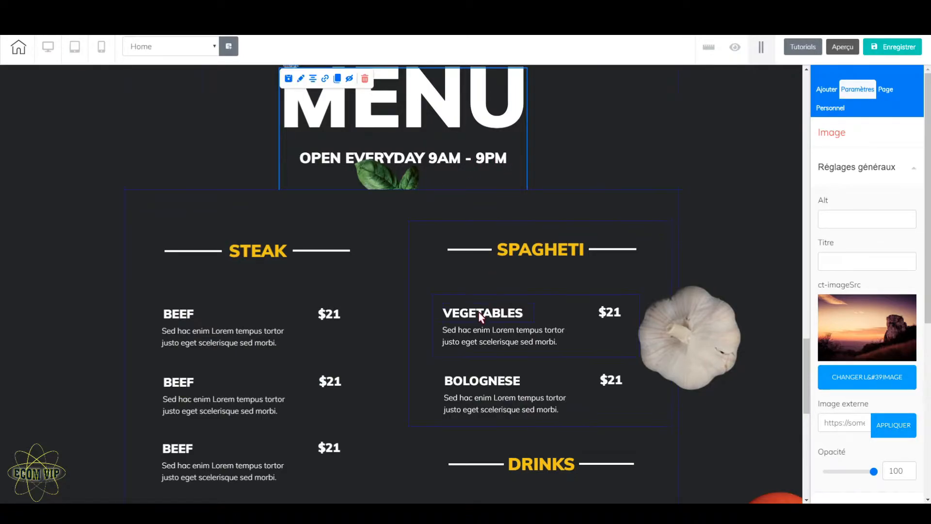
Step: Raise the basil image's positioning layer to level 1 in its advanced settings
scroll(481, 317, "up", 3)
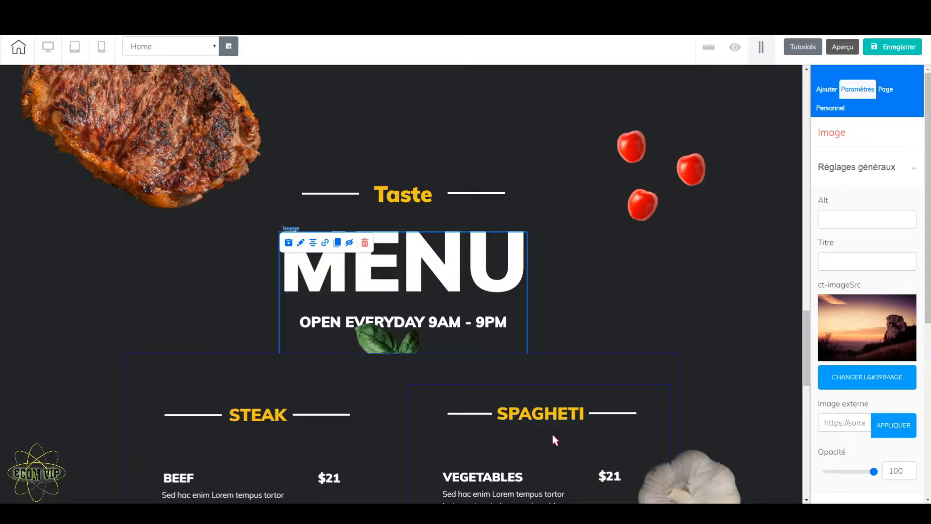
scroll(905, 296, "down", 6)
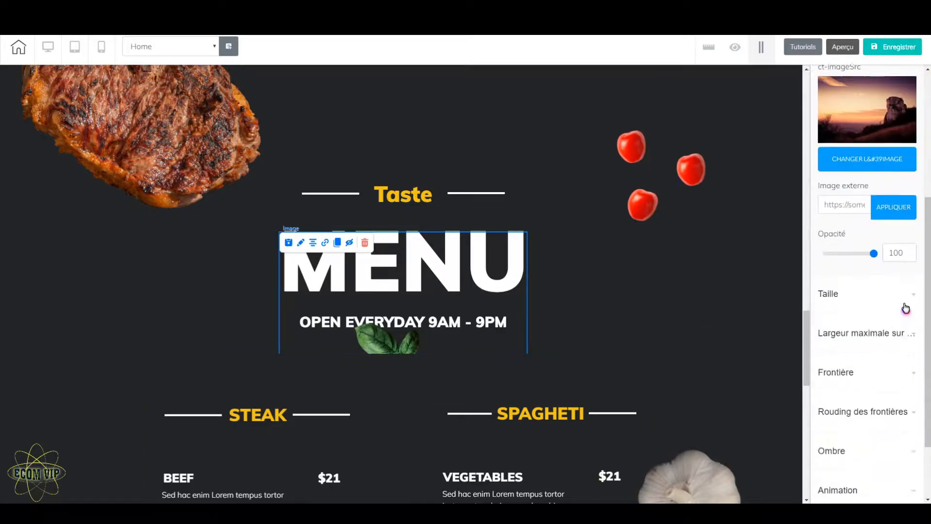
left_click(884, 485)
scroll(883, 467, "down", 3)
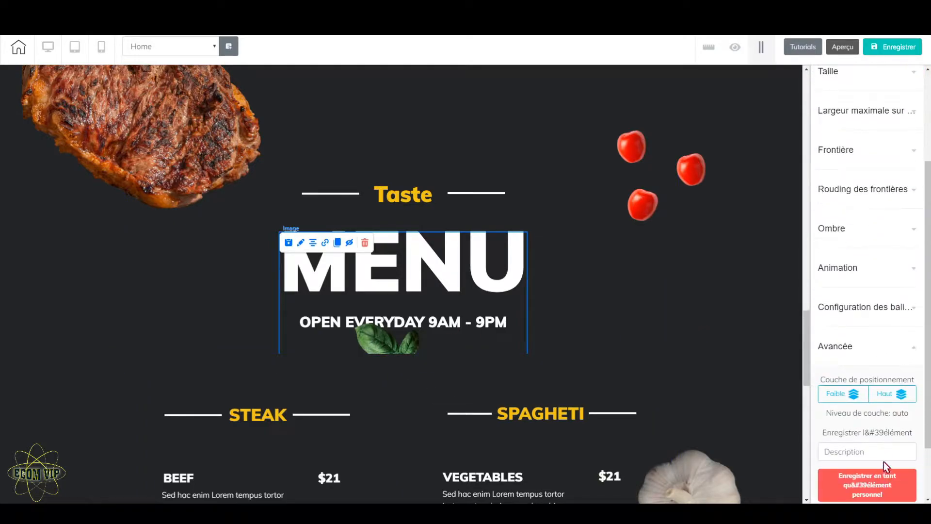
left_click(885, 396)
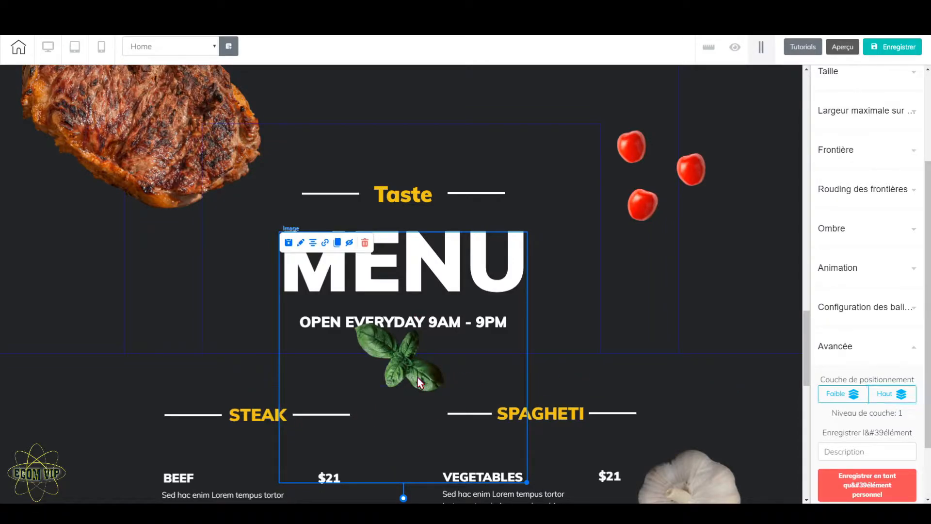
Step: Enlarge the basil image slightly and shift it down so it sits just below the opening hours
left_click_drag(527, 482, 539, 505)
left_click_drag(422, 383, 424, 403)
Step: Move the garlic image down beside the Bolognese entry and rotate it clockwise so its stem stands upright
scroll(425, 403, "down", 3)
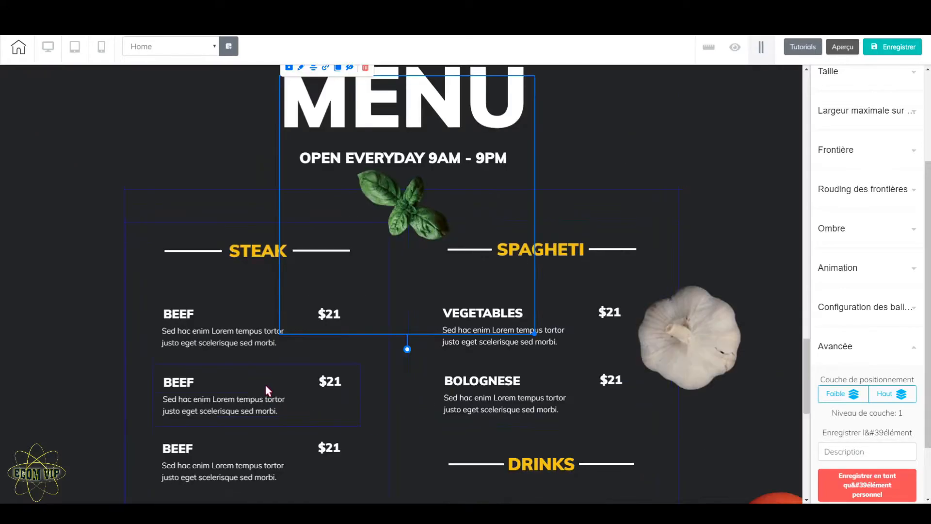
left_click(743, 345)
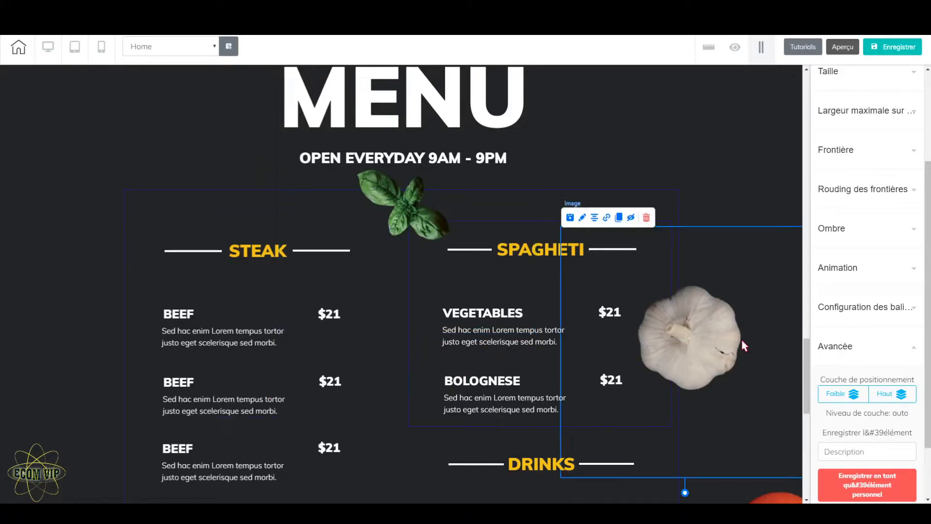
scroll(732, 388, "down", 3)
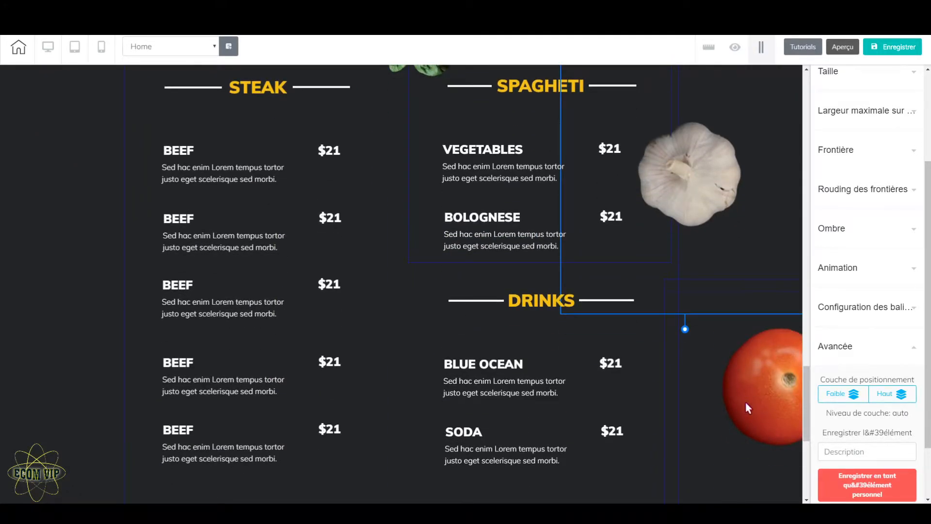
scroll(746, 401, "up", 2)
left_click_drag(734, 300, 749, 365)
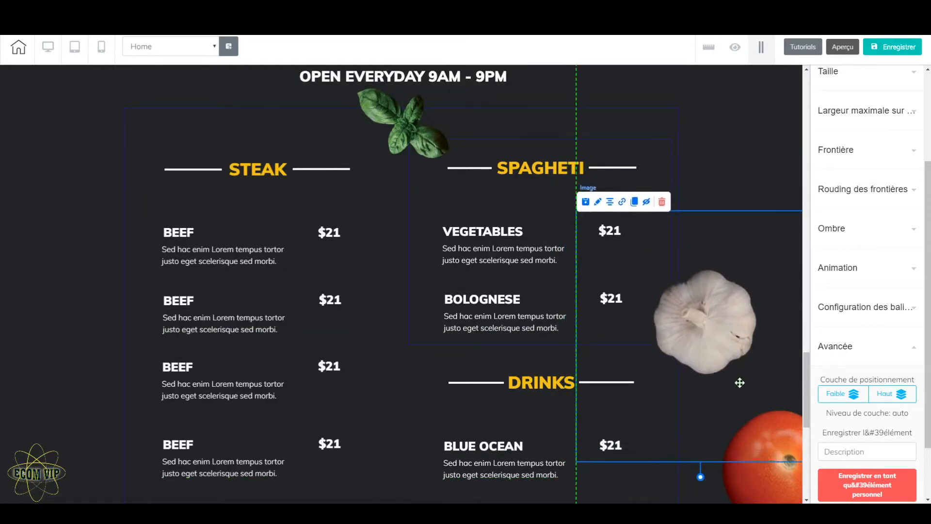
left_click_drag(702, 480, 647, 420)
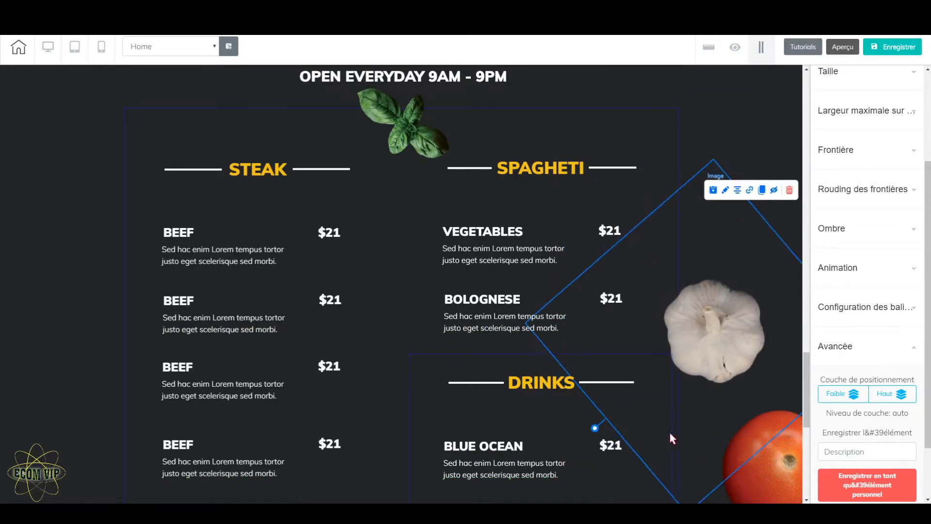
Step: Move the tomato image from beside the Drinks list to the empty margin left of the Steak list and shrink it
left_click(793, 491)
left_click(781, 481)
scroll(779, 466, "down", 4)
left_click_drag(762, 327, 54, 297)
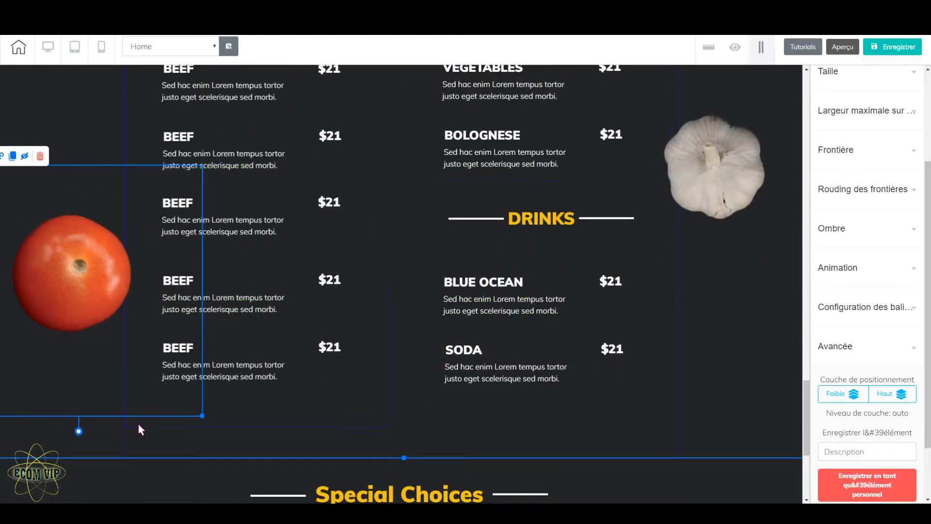
left_click_drag(202, 416, 141, 381)
left_click_drag(63, 265, 89, 251)
Step: Nudge the garlic image slightly upward and review the menu panels from the contact footer up to the steak image
scroll(220, 301, "up", 3)
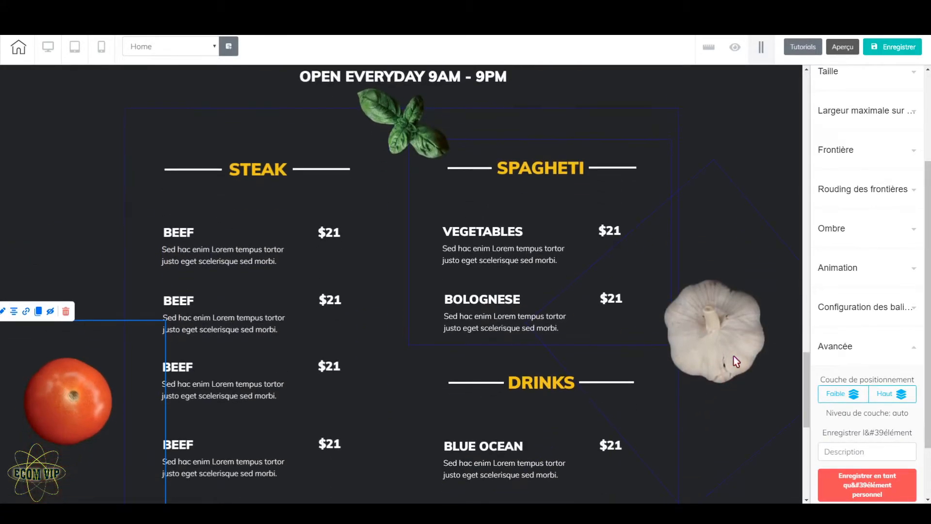
left_click(734, 363)
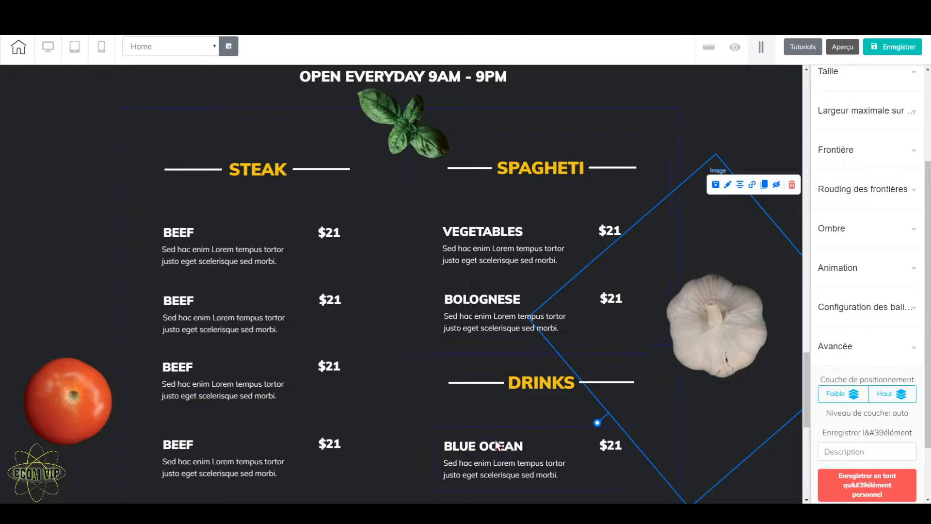
scroll(495, 432, "down", 8)
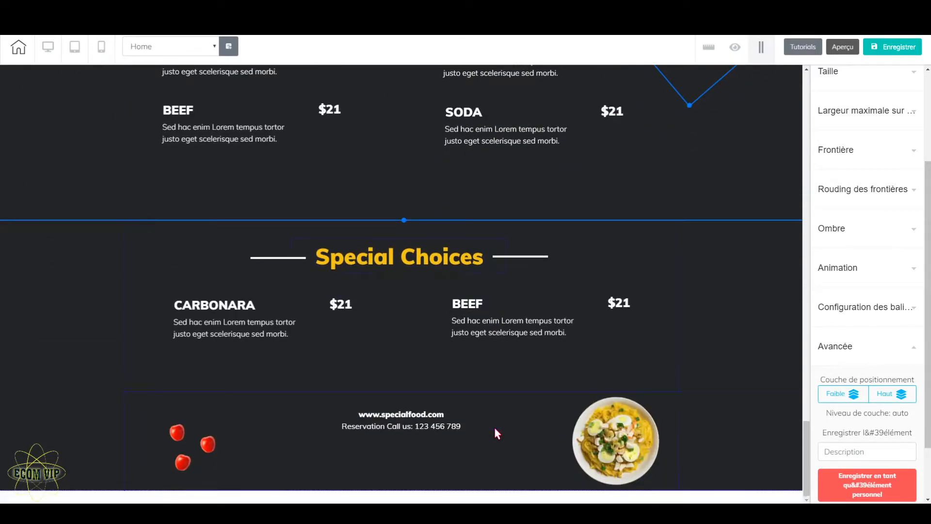
scroll(494, 427, "up", 10)
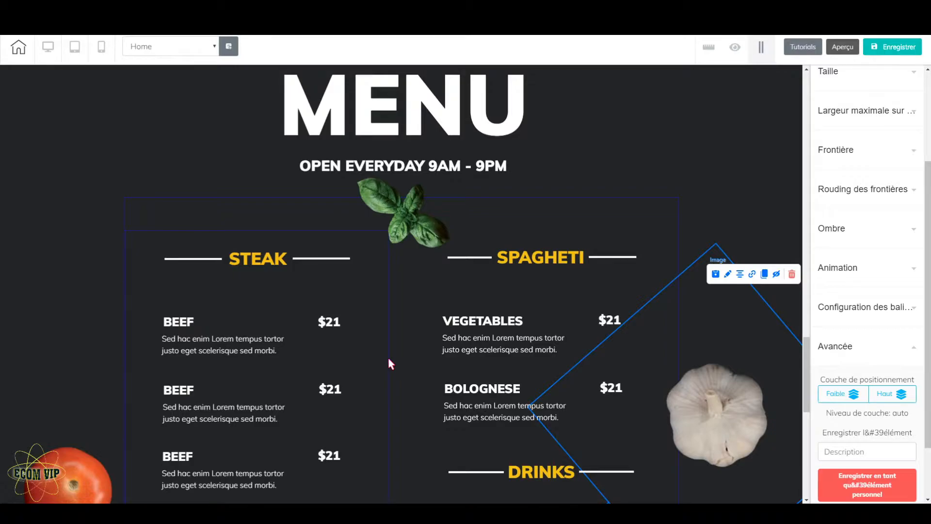
scroll(400, 347, "up", 3)
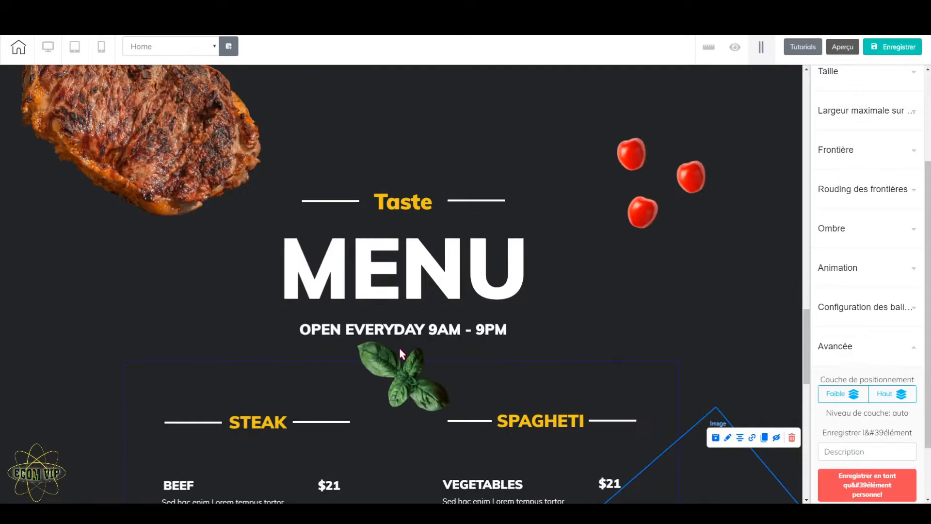
scroll(394, 385, "up", 3)
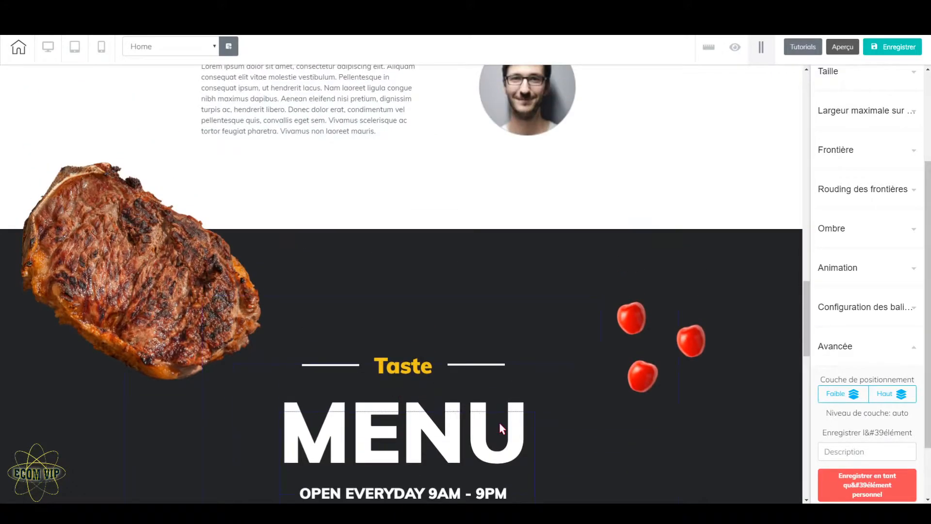
scroll(499, 426, "down", 4)
scroll(499, 422, "up", 2)
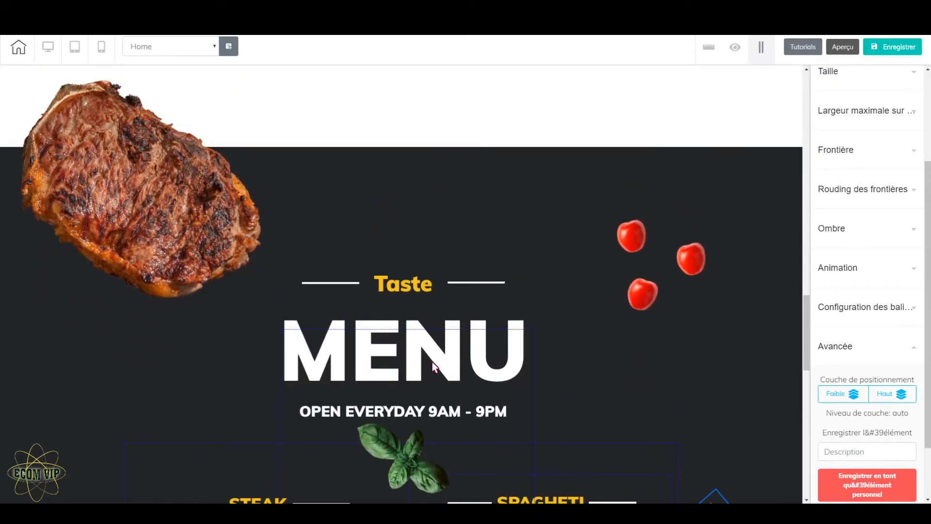
Step: Set the Taste heading's animation trigger to Quand visible
left_click(411, 282)
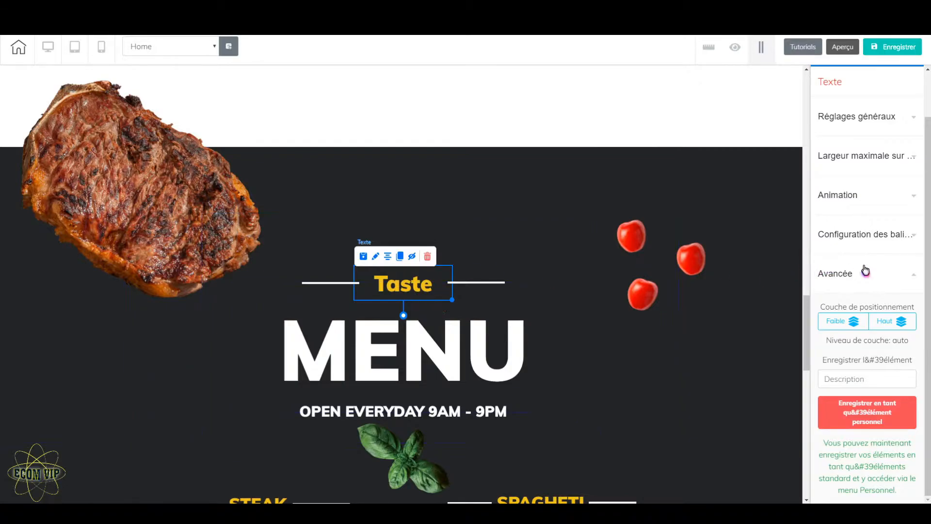
left_click(899, 204)
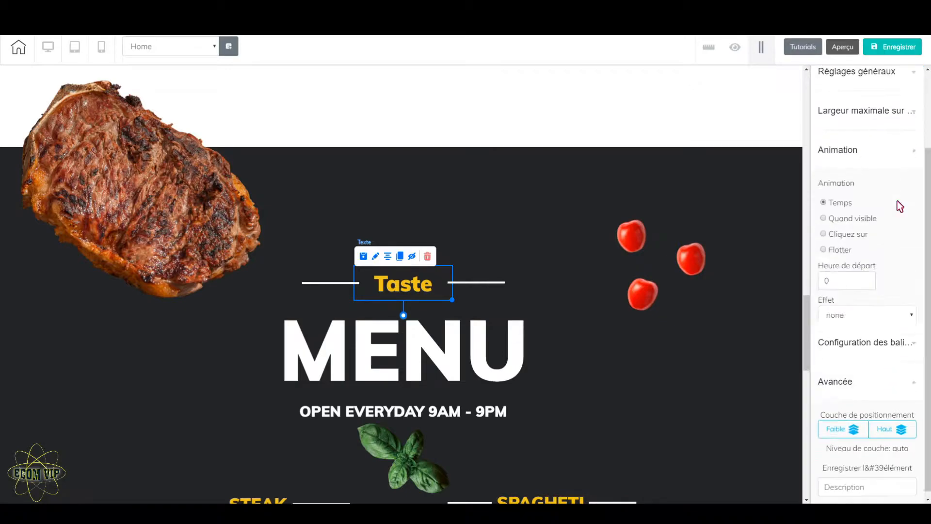
left_click(823, 218)
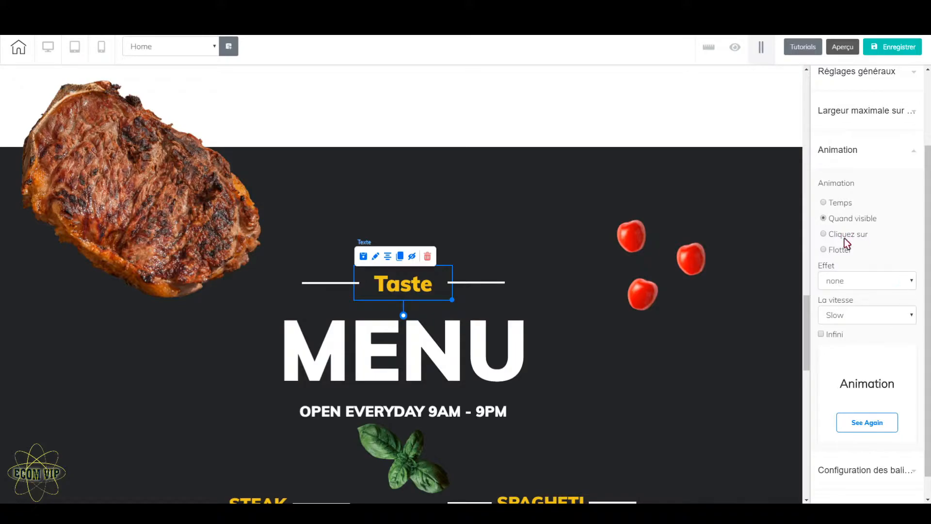
Step: Try the fadeInDown animation effect on the Taste heading
left_click(902, 286)
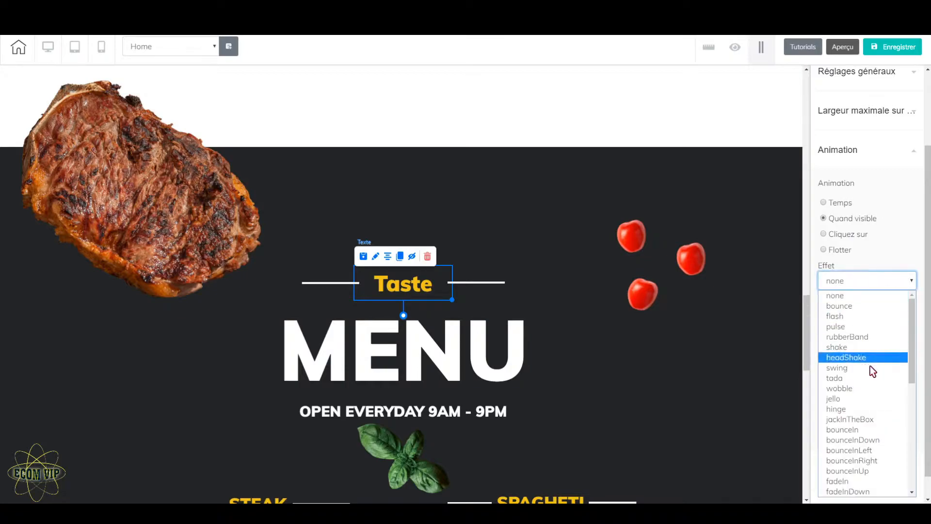
scroll(867, 419, "down", 3)
scroll(867, 420, "down", 3)
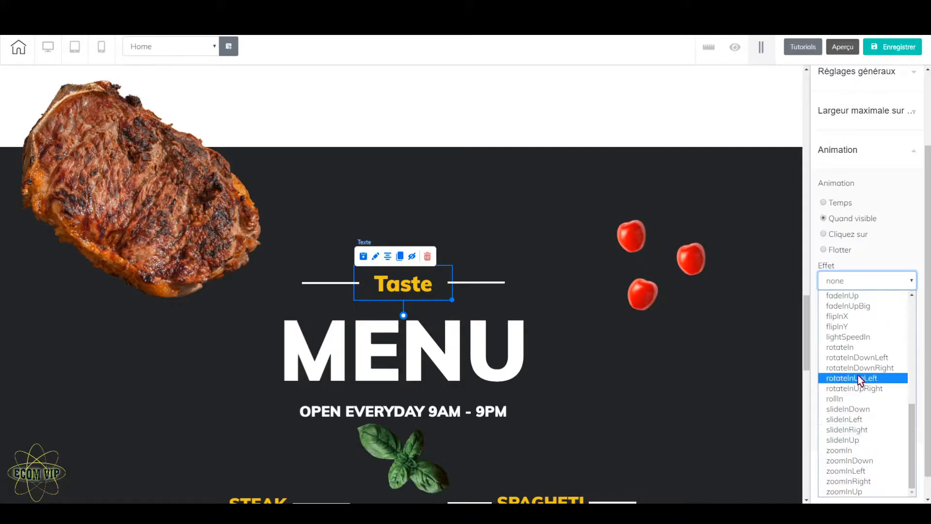
scroll(848, 339, "up", 3)
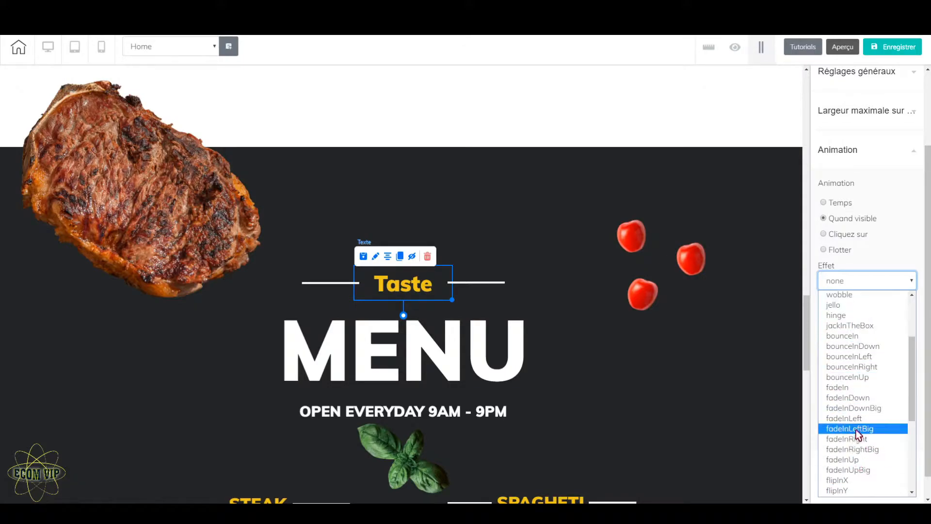
left_click(861, 404)
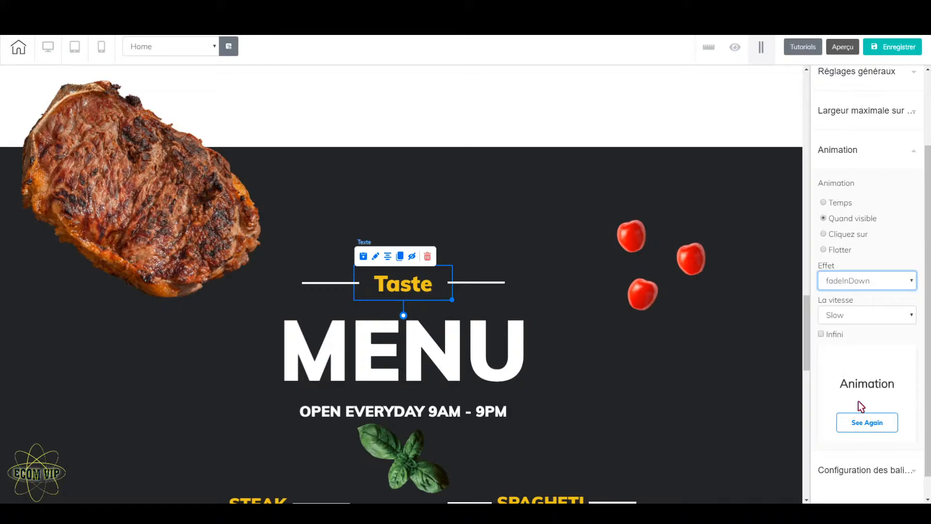
Step: Set the Taste heading's animation effect to fadeIn and replay its preview
left_click(890, 283)
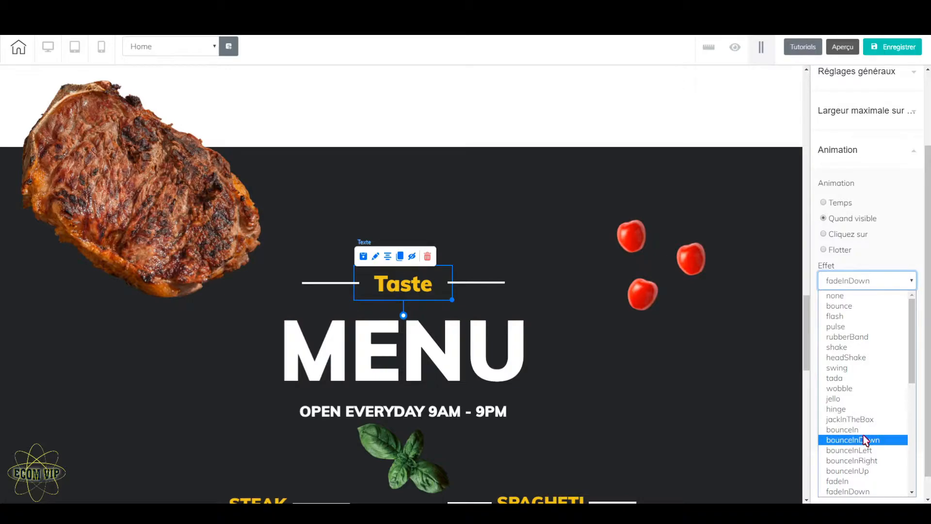
scroll(864, 439, "down", 5)
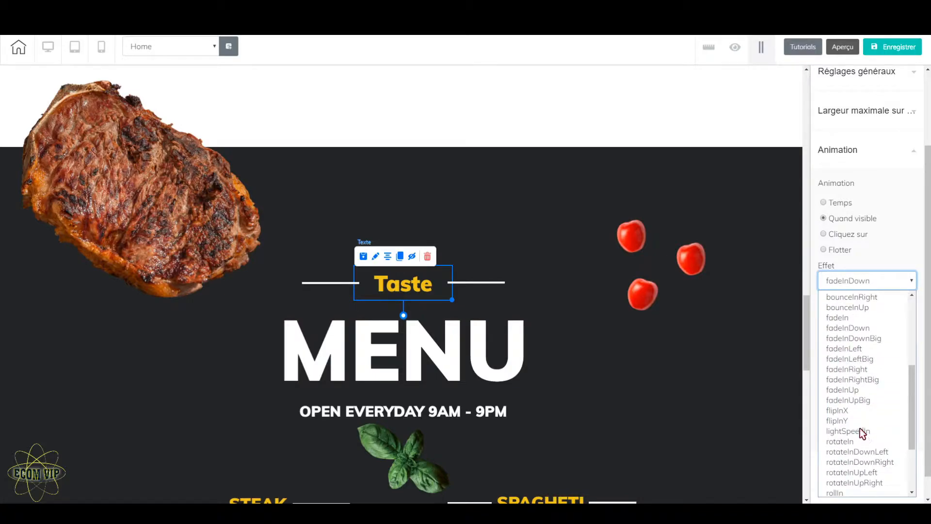
scroll(862, 422, "up", 2)
left_click(859, 389)
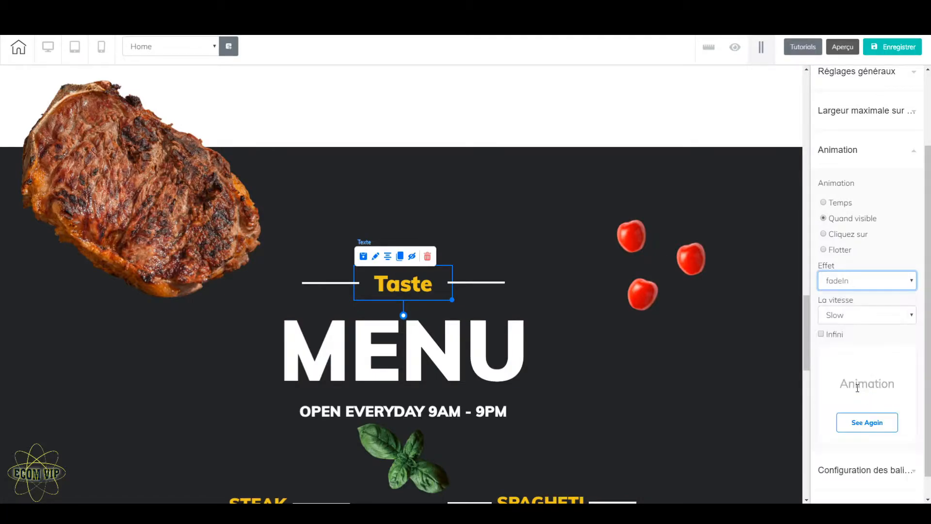
left_click(862, 422)
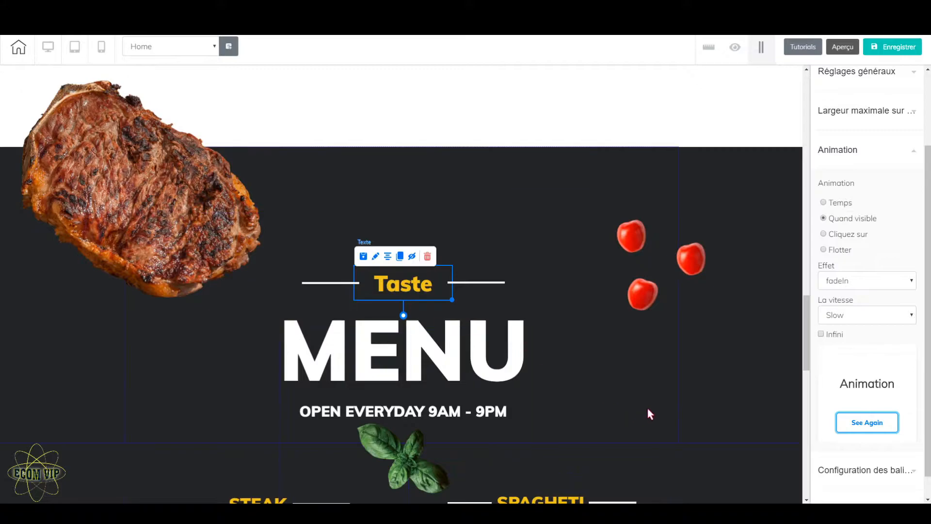
Step: Give the Spagheti heading a Quand visible animation with the fadeIn effect
scroll(649, 412, "down", 3)
left_click(550, 348)
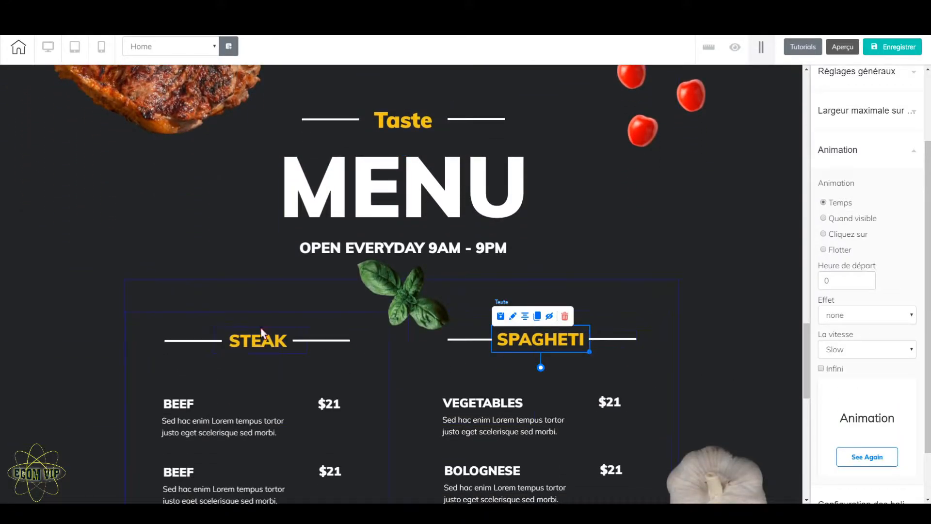
left_click(824, 218)
left_click(905, 284)
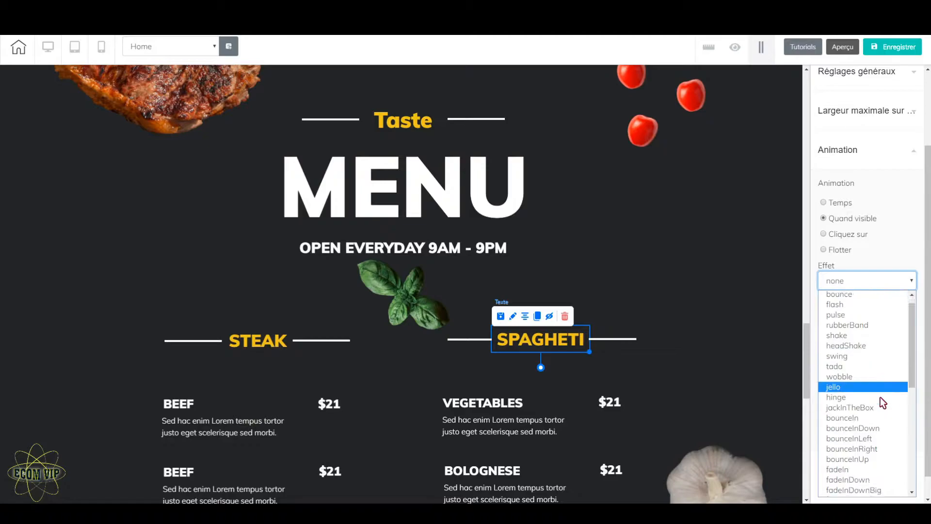
scroll(880, 402, "down", 5)
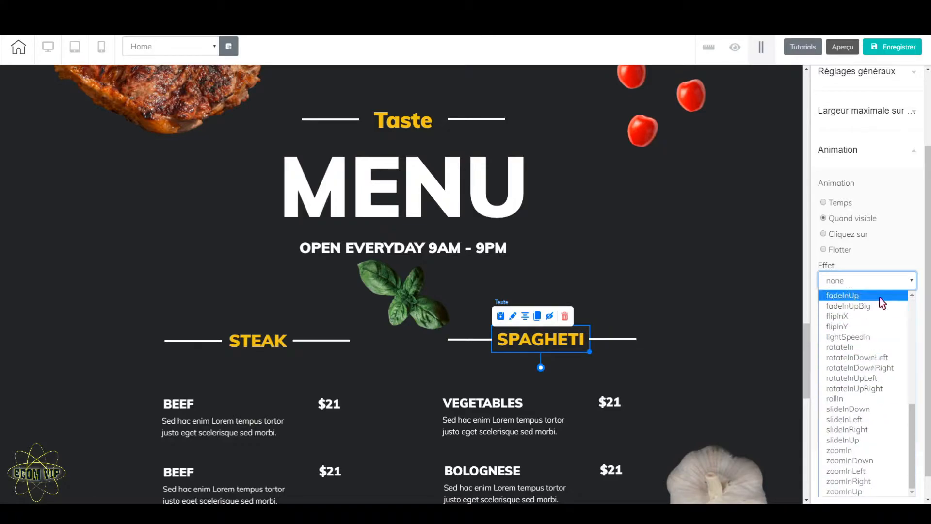
left_click(913, 295)
left_click(912, 295)
left_click(913, 296)
left_click(913, 296)
left_click(913, 295)
left_click(912, 296)
left_click(866, 324)
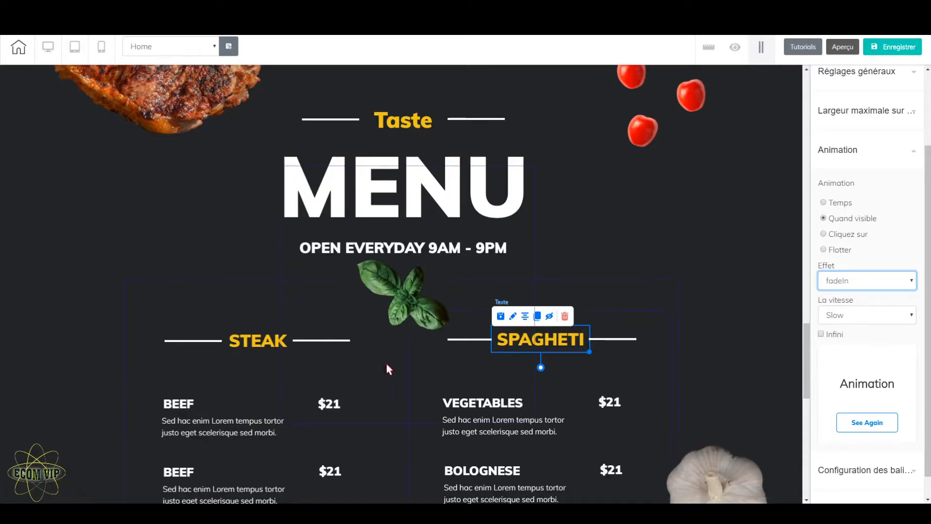
Step: Give the Steak heading a Quand visible animation with the fadeIn effect
left_click(268, 347)
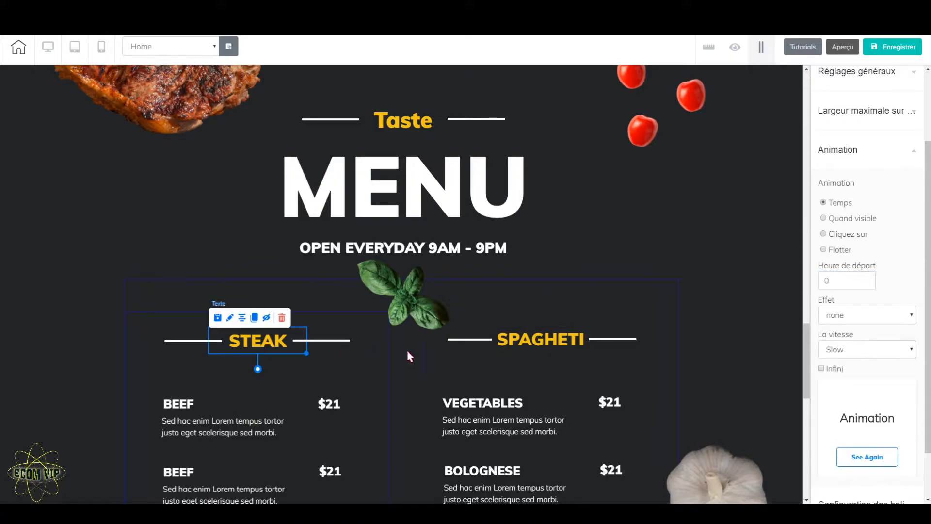
left_click(824, 219)
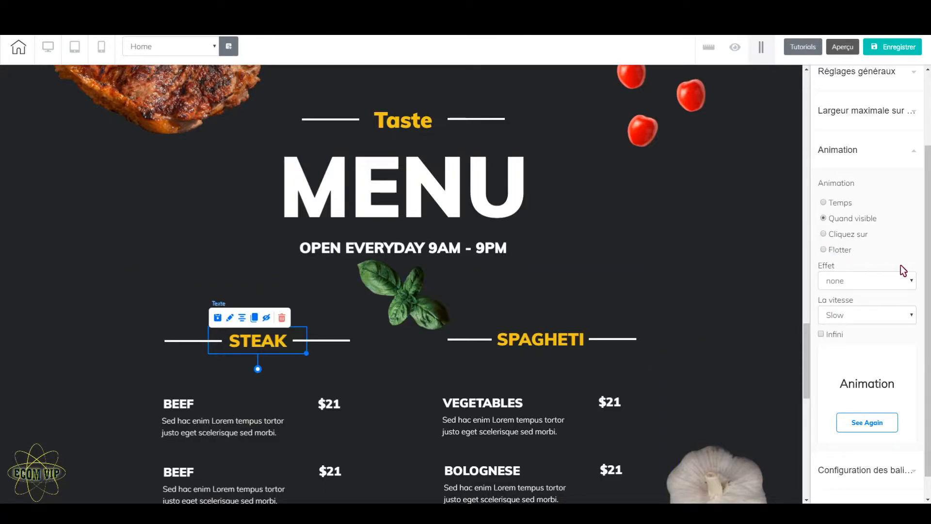
left_click(907, 282)
scroll(876, 434, "down", 5)
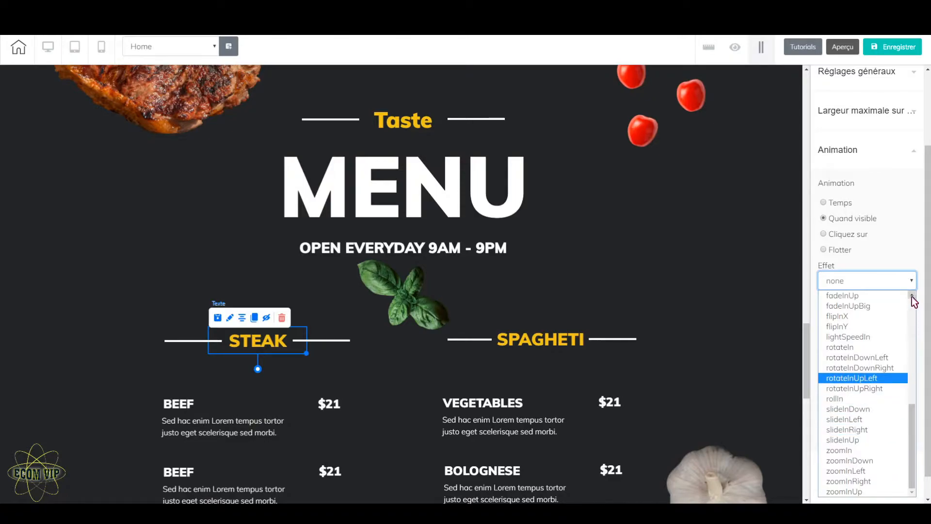
scroll(913, 299, "up", 3)
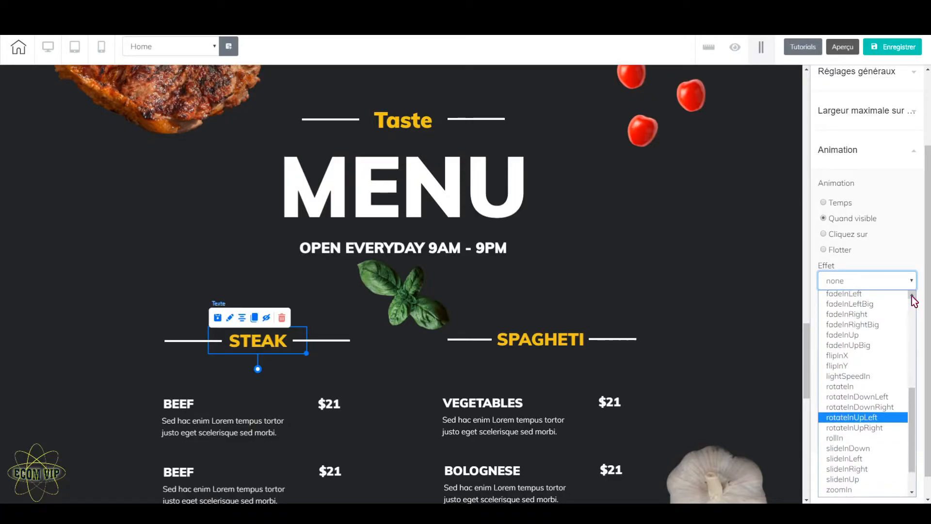
scroll(853, 340, "up", 1)
left_click(849, 323)
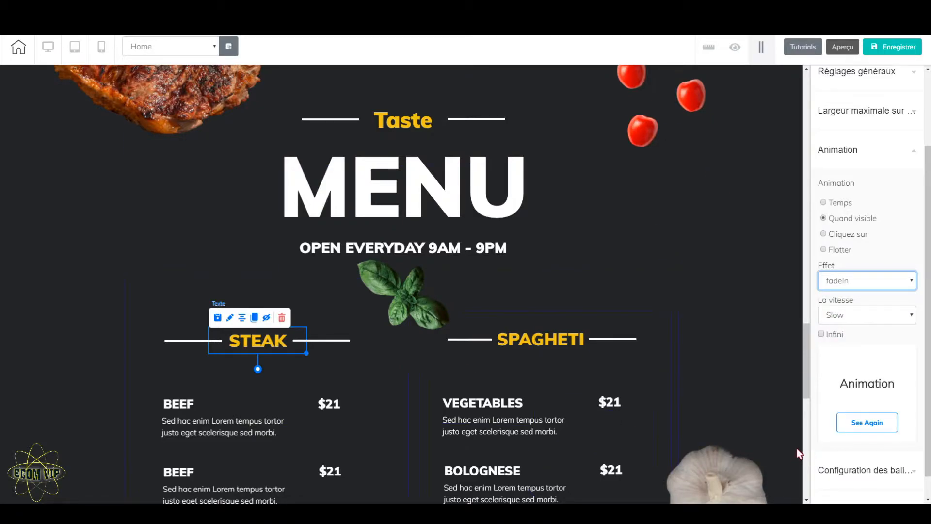
Step: Give the Drinks heading a Quand visible animation with the fadeIn effect
scroll(559, 414, "down", 5)
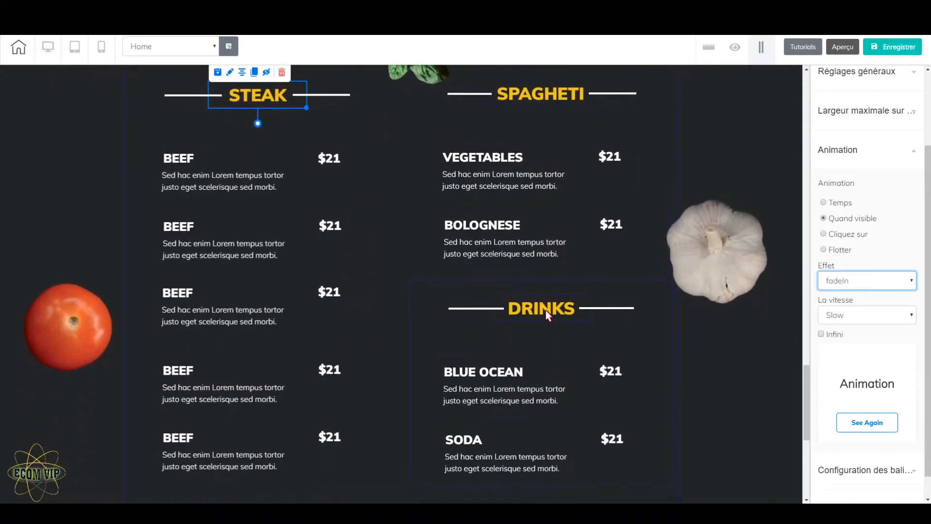
left_click(566, 319)
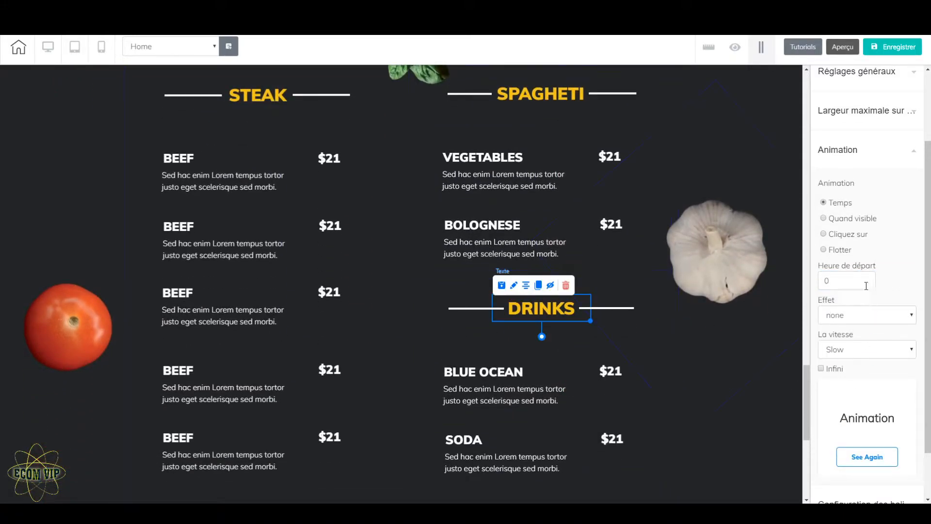
left_click(824, 218)
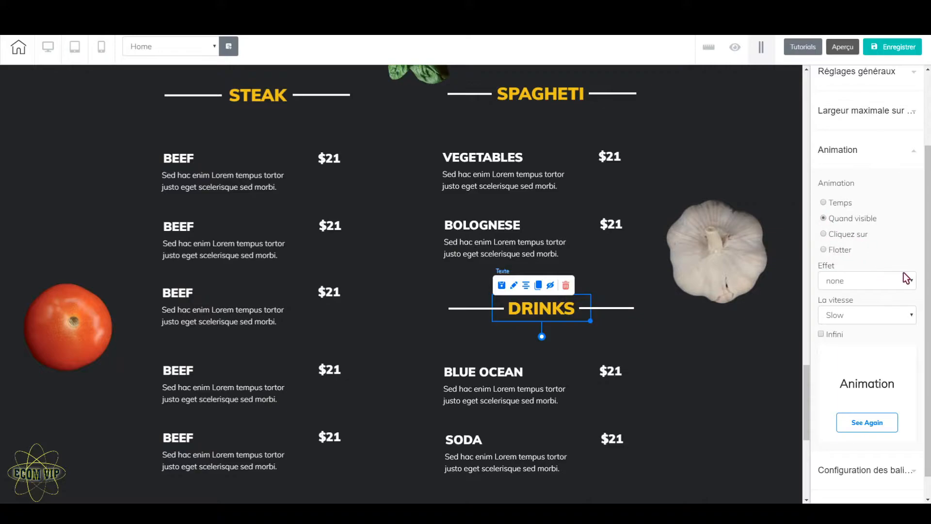
left_click(910, 286)
scroll(875, 417, "down", 5)
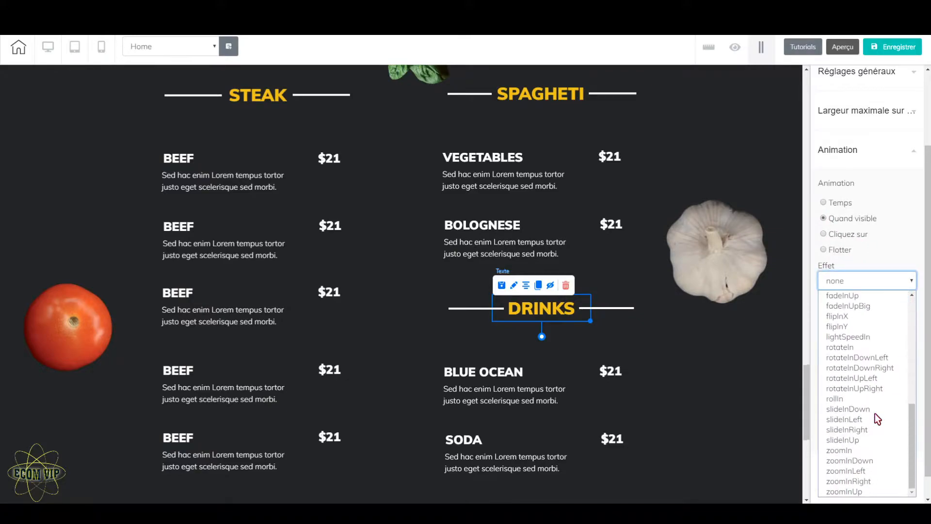
scroll(876, 407, "up", 5)
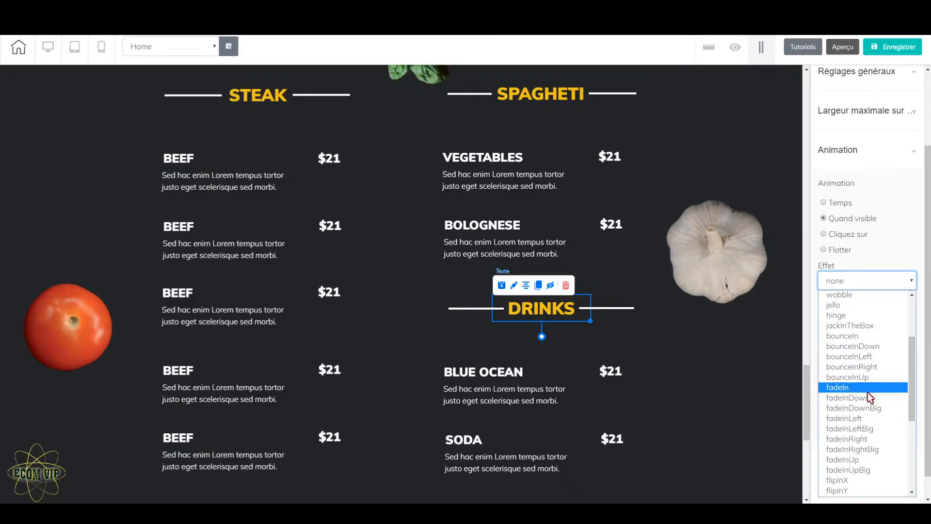
left_click(871, 391)
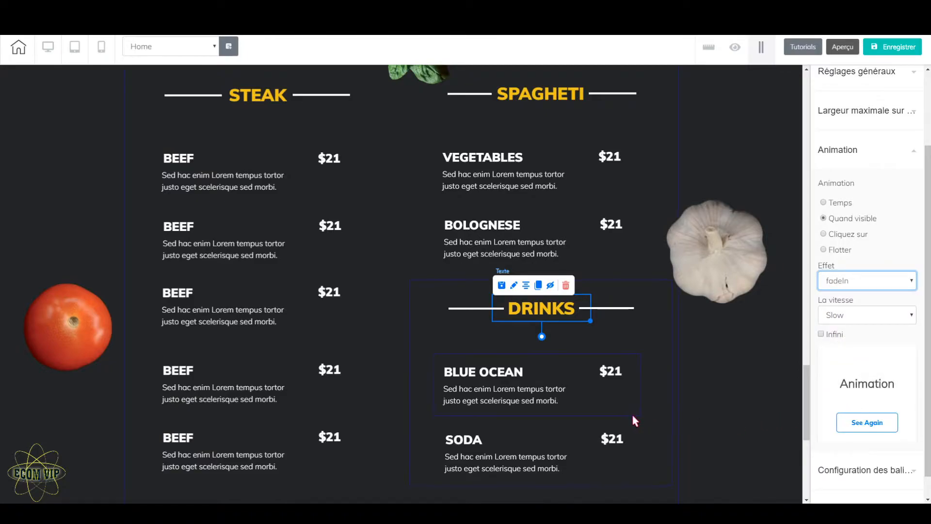
Step: Give the Special Choices heading a Quand visible animation with the fadeIn effect
scroll(632, 413, "down", 5)
scroll(633, 420, "down", 1)
left_click(399, 258)
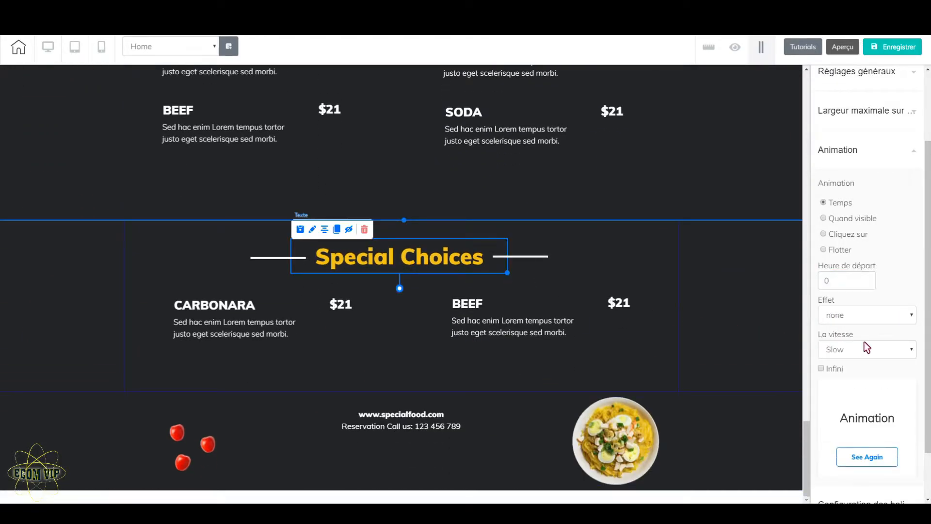
left_click(825, 219)
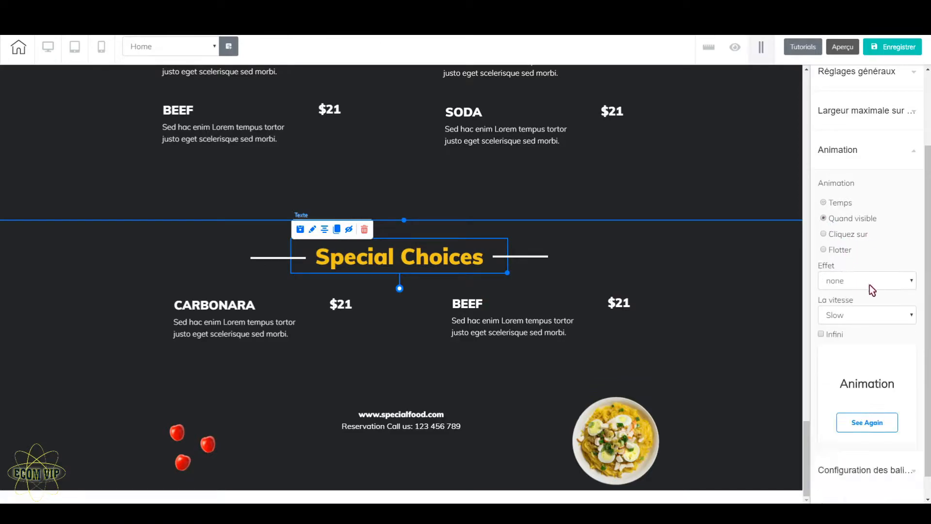
left_click(882, 286)
scroll(878, 407, "down", 5)
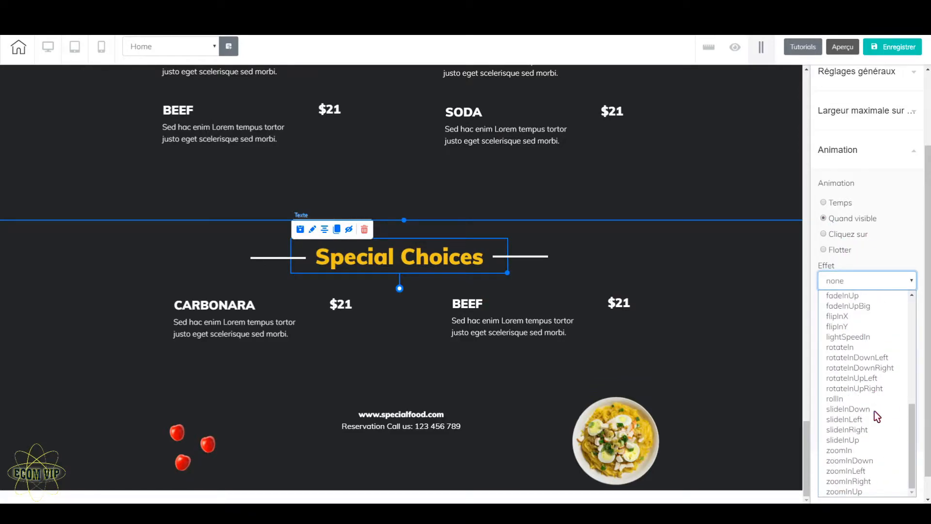
scroll(873, 407, "up", 5)
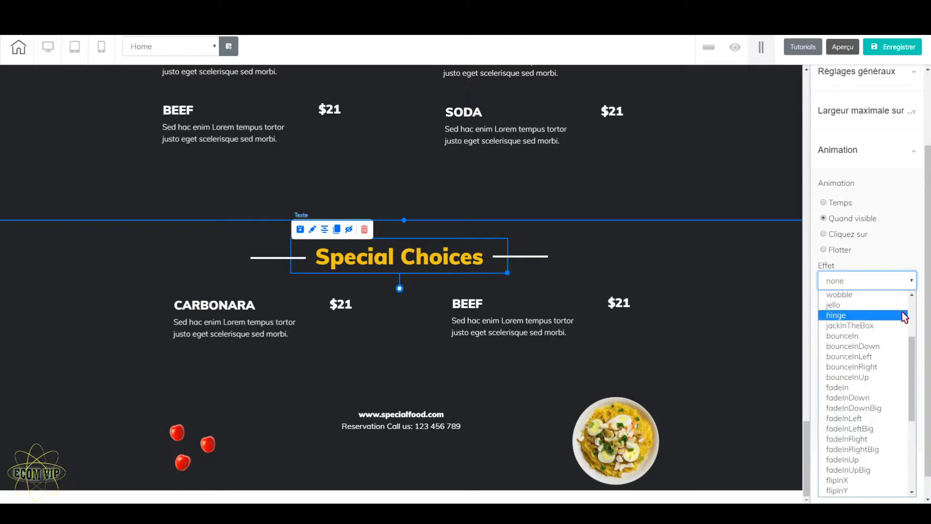
left_click(864, 391)
Step: Give the garlic image beside the Spagheti list a Quand visible animation with the fadeInRight effect
scroll(485, 405, "up", 2)
scroll(483, 409, "down", 2)
scroll(481, 409, "up", 10)
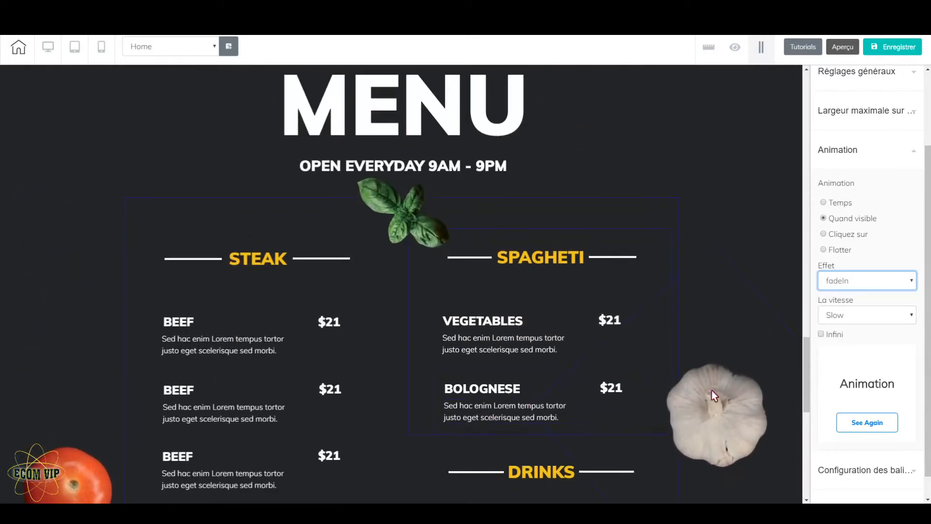
left_click(730, 362)
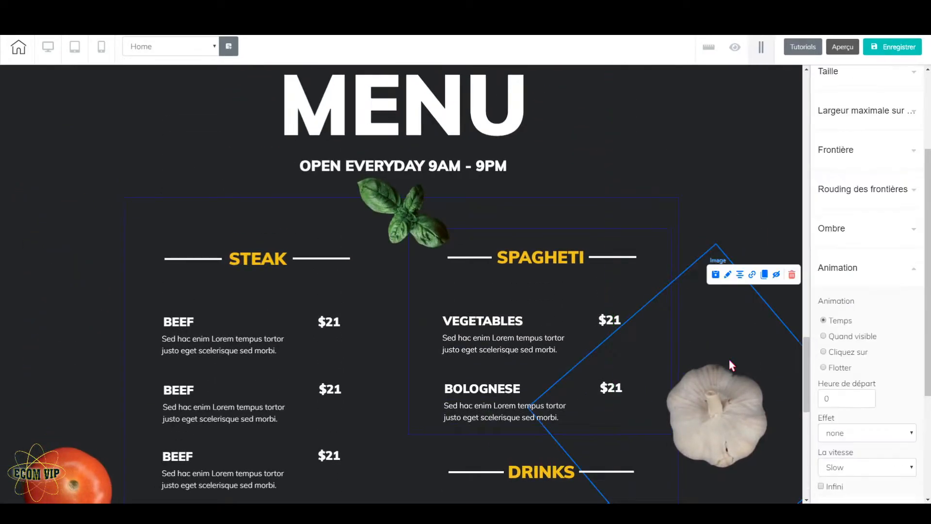
left_click(824, 337)
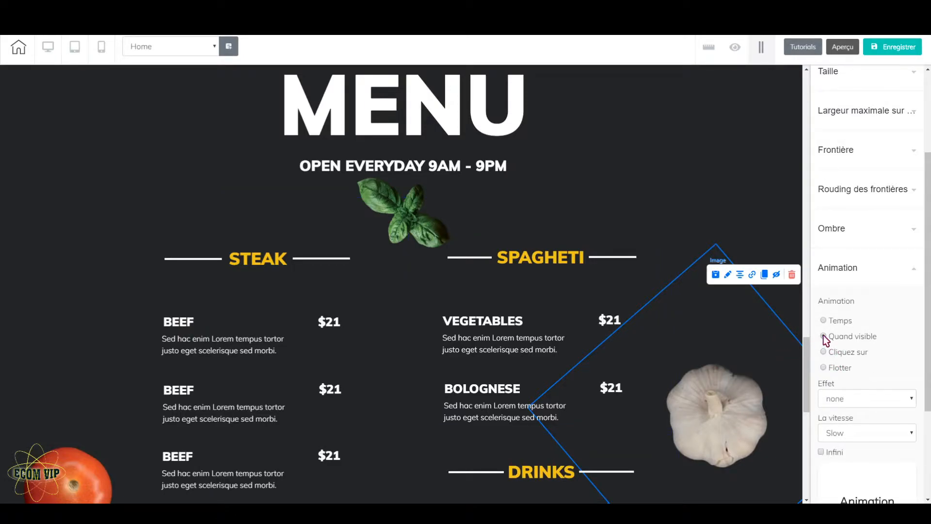
left_click(901, 402)
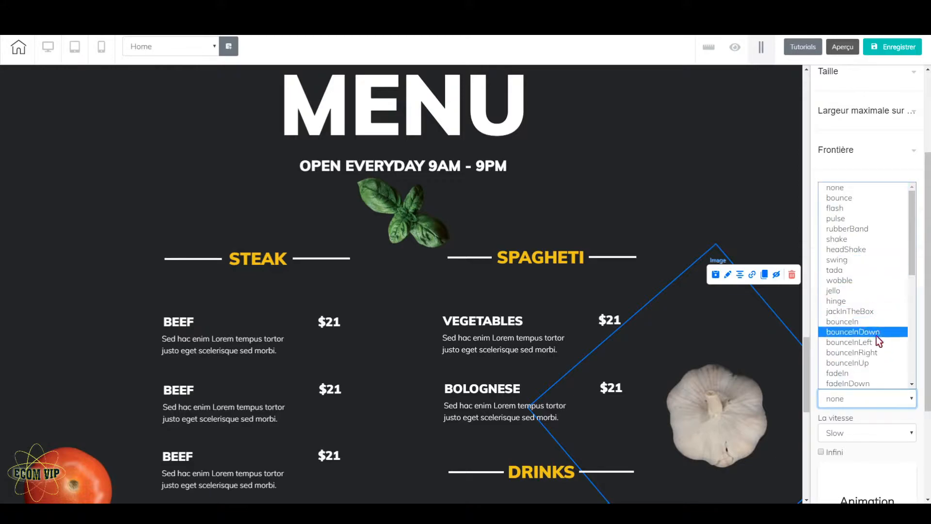
scroll(876, 349, "down", 5)
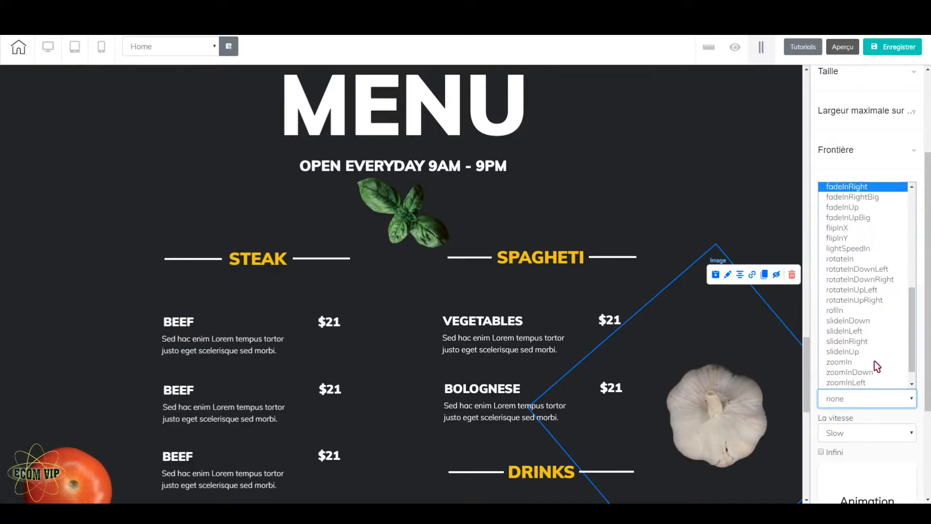
scroll(875, 361, "up", 5)
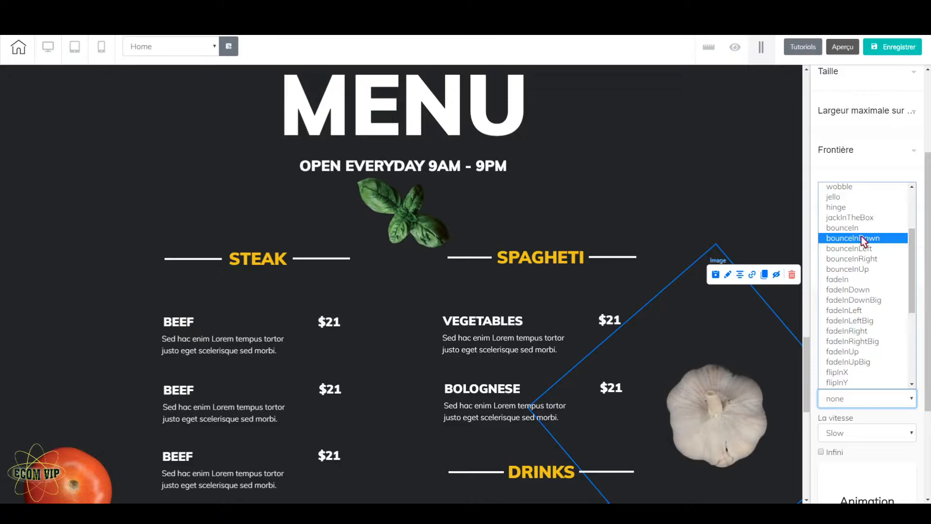
left_click(864, 332)
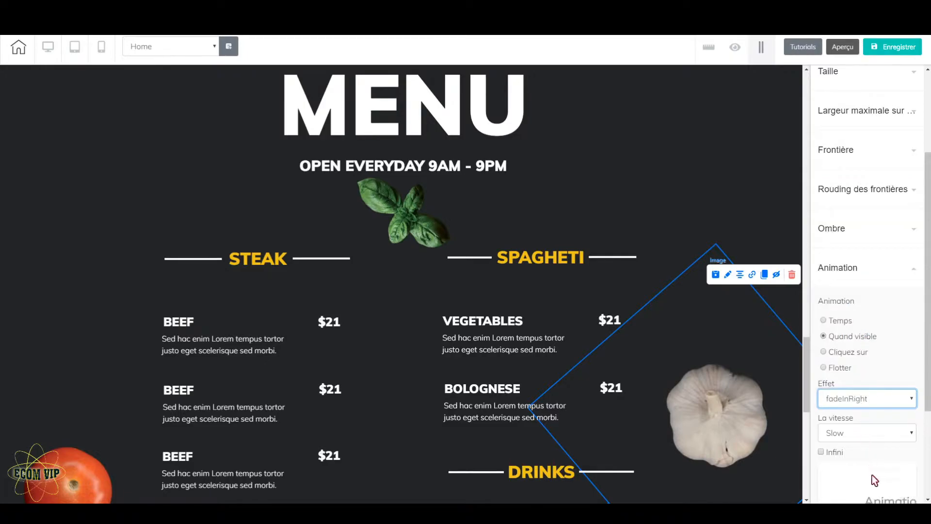
scroll(876, 496, "down", 2)
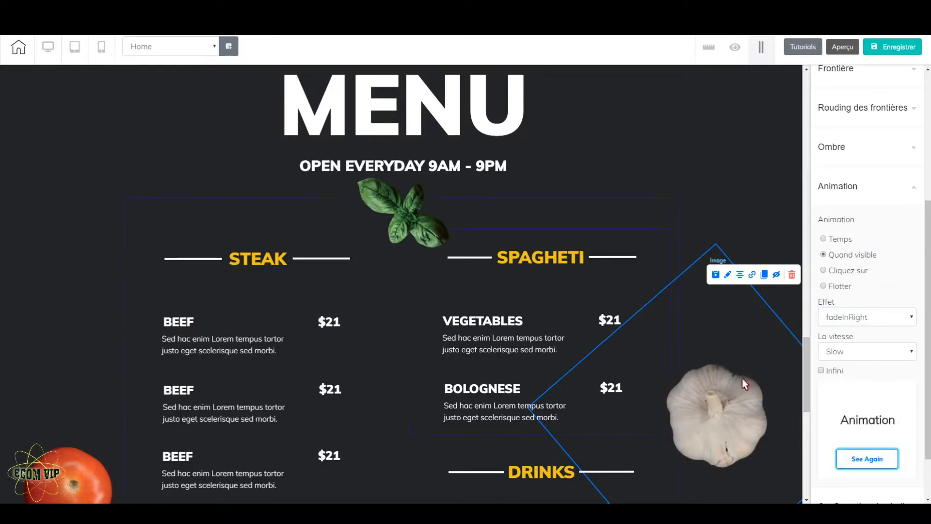
Step: Give the large tomato image beside the Steak list a Quand visible animation with the fadeInLeft effect and replay its preview
left_click(63, 465)
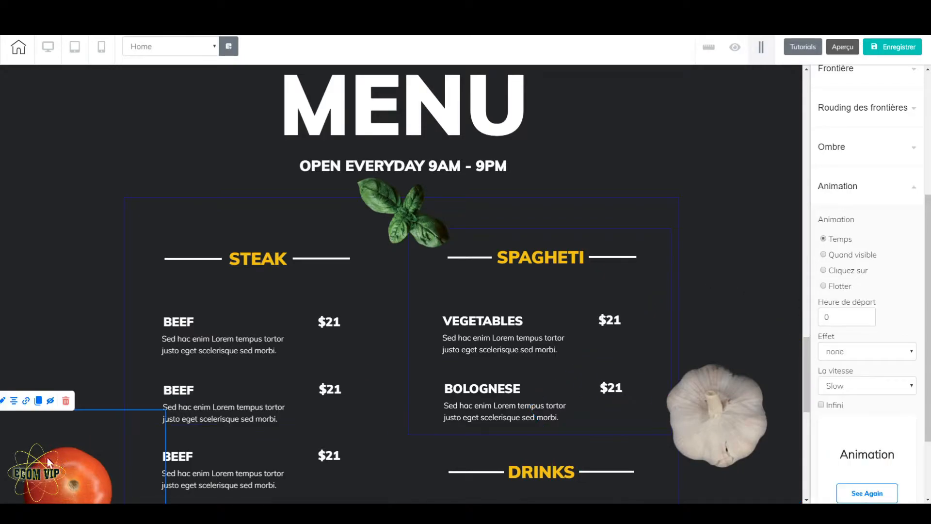
left_click(824, 254)
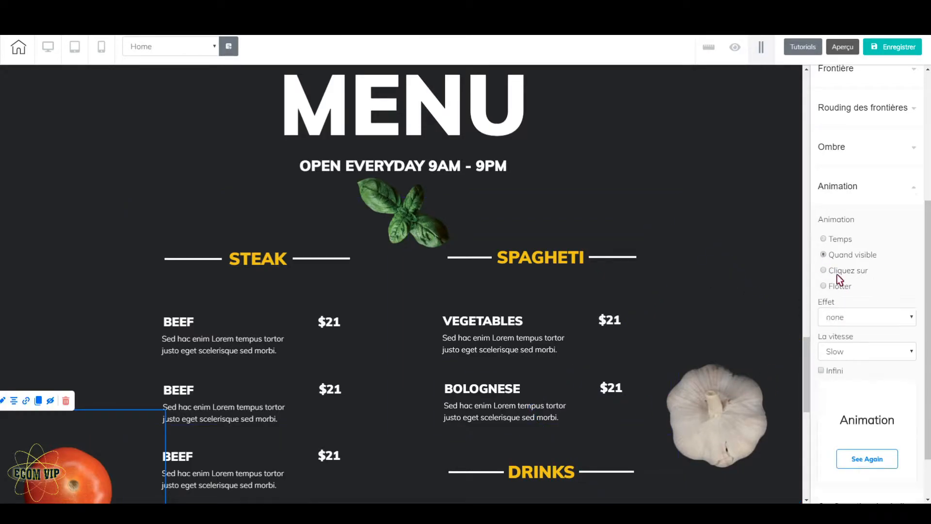
left_click(894, 318)
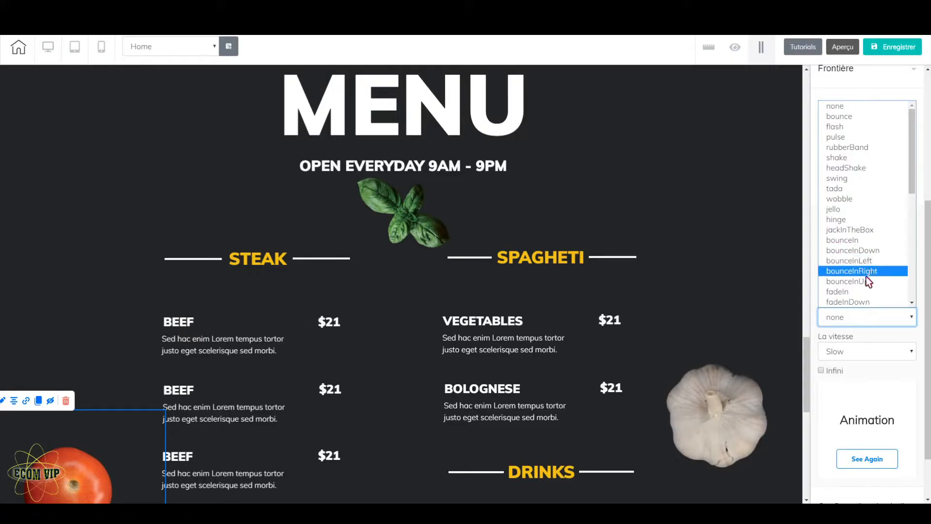
scroll(914, 306, "down", 2)
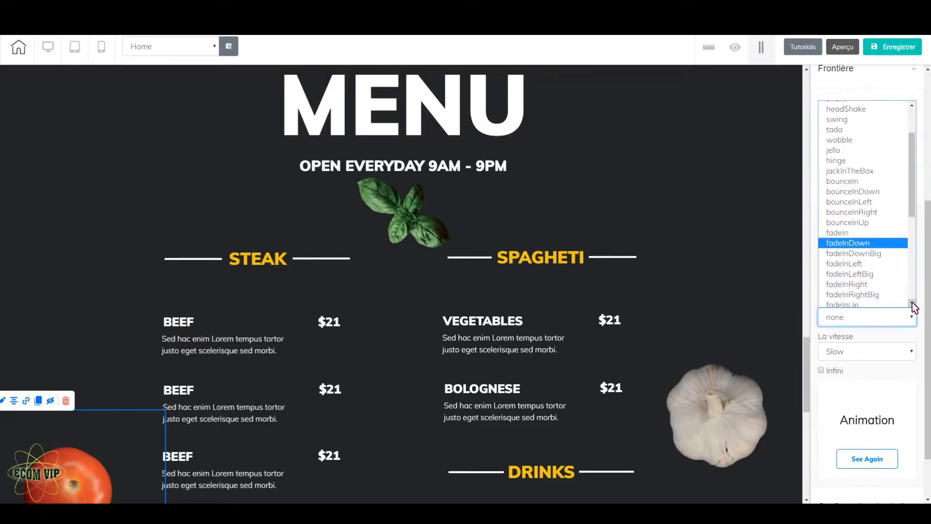
left_click(850, 264)
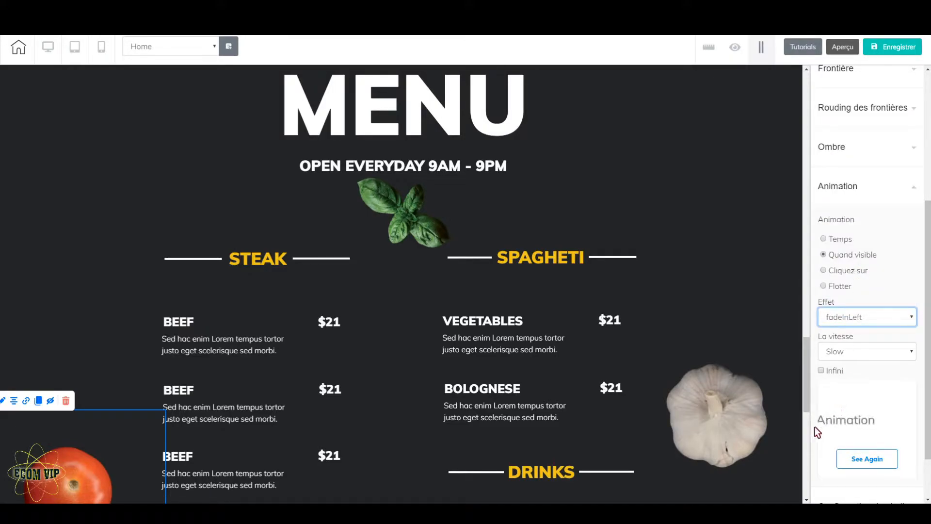
left_click(869, 464)
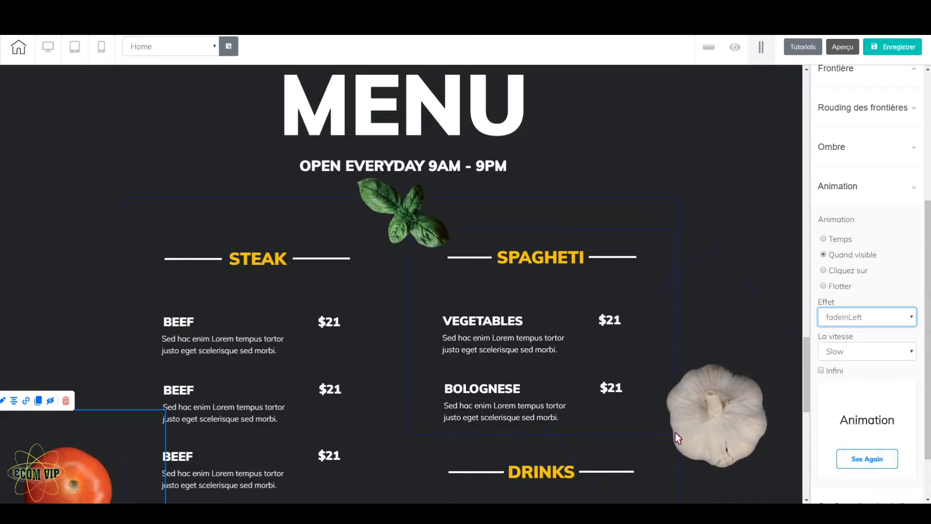
Step: Give the basil image below the opening hours a Quand visible animation with the bounceInDown effect
left_click(400, 220)
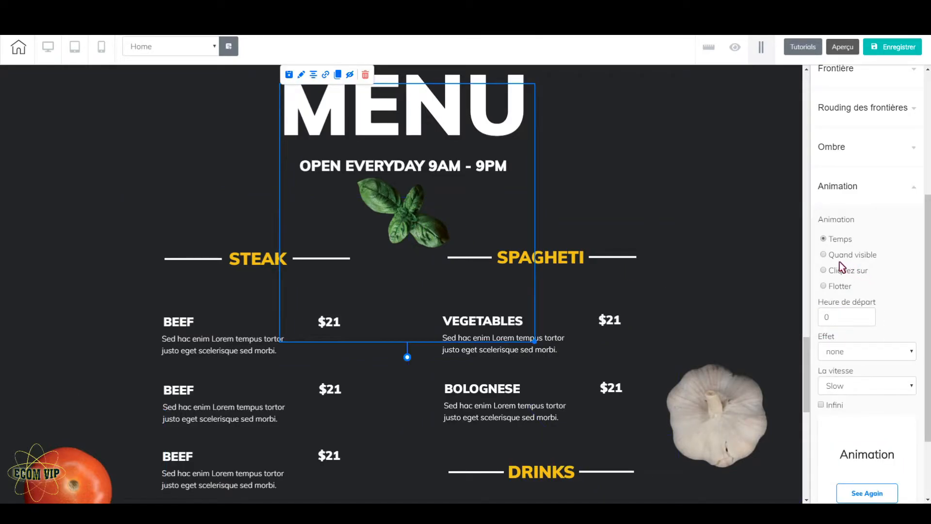
left_click(824, 255)
left_click(899, 323)
scroll(888, 262, "down", 1)
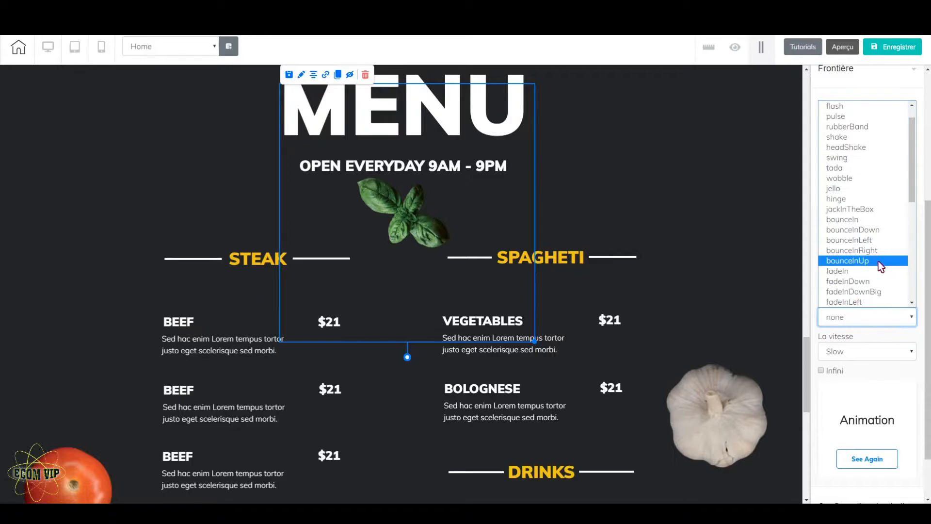
left_click(868, 238)
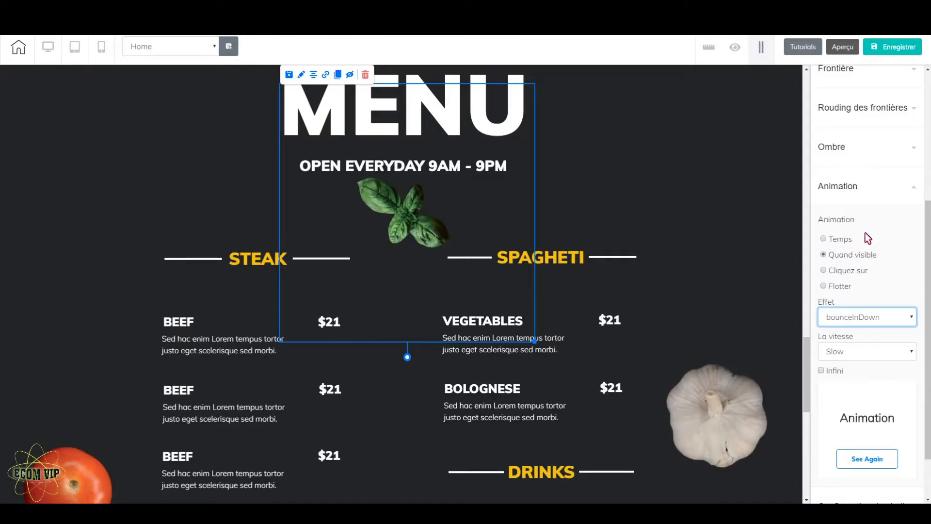
Step: Change the basil image's animation effect to fadeInDown
left_click(916, 323)
scroll(844, 252, "down", 1)
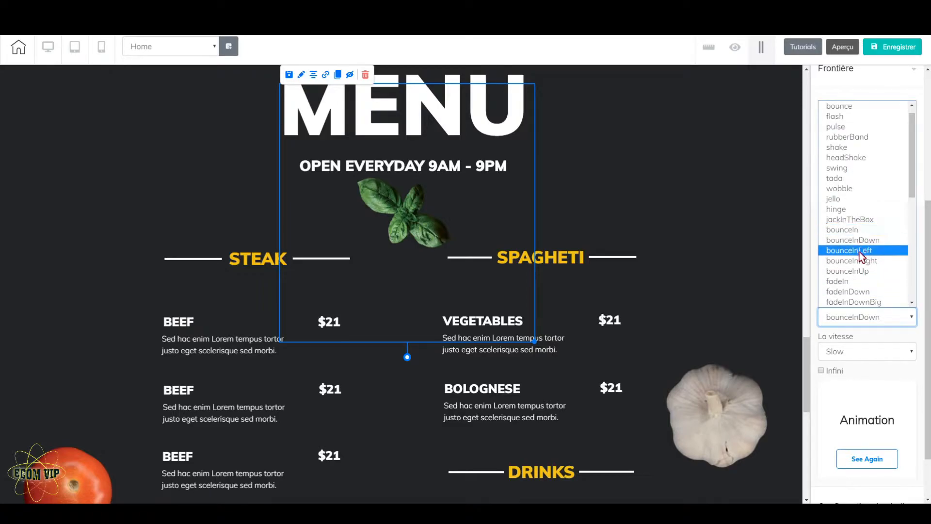
scroll(863, 265, "down", 5)
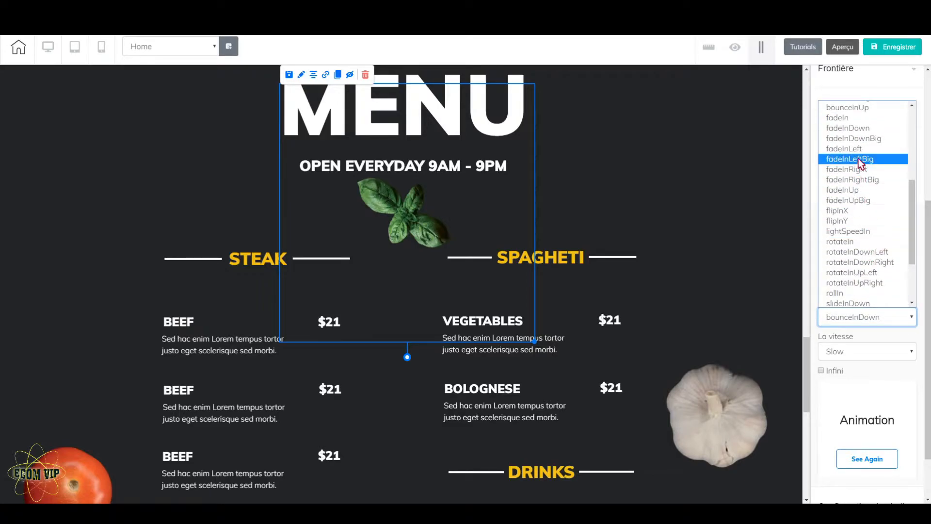
left_click(866, 129)
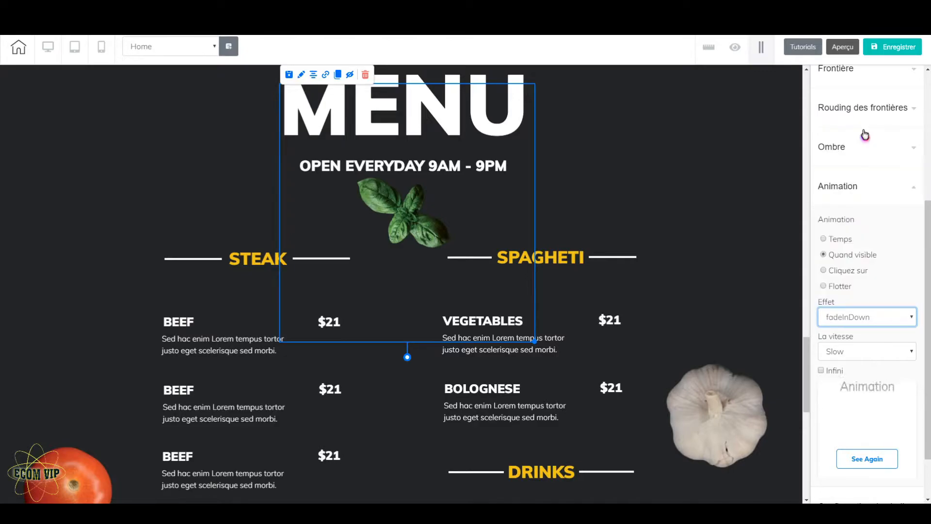
Step: Preview the Home page to check the menu panel's heading and image animations, and return to the editor
scroll(699, 344, "down", 10)
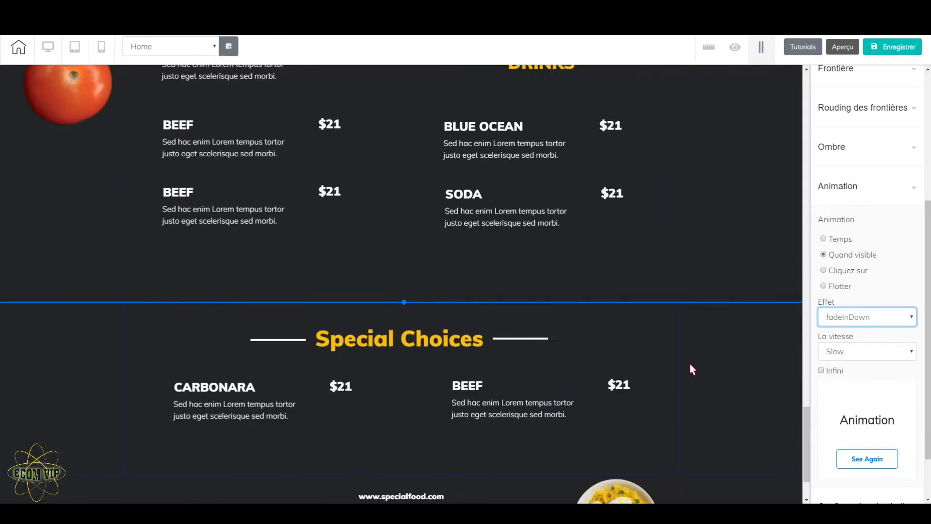
scroll(679, 345, "up", 8)
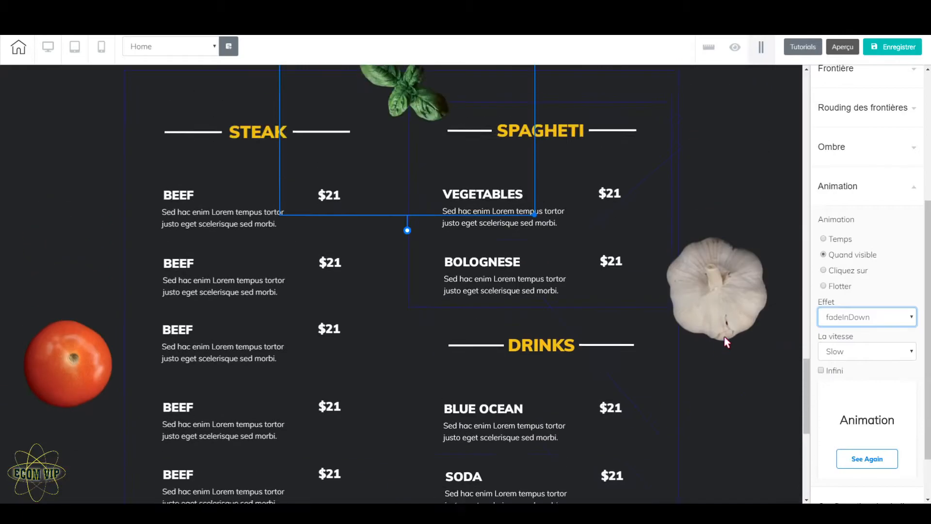
left_click(844, 46)
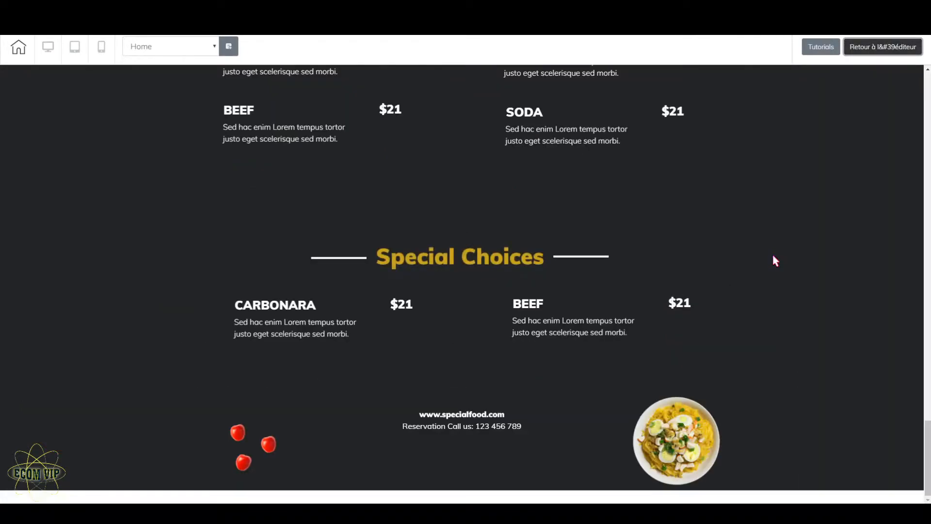
scroll(774, 258, "up", 20)
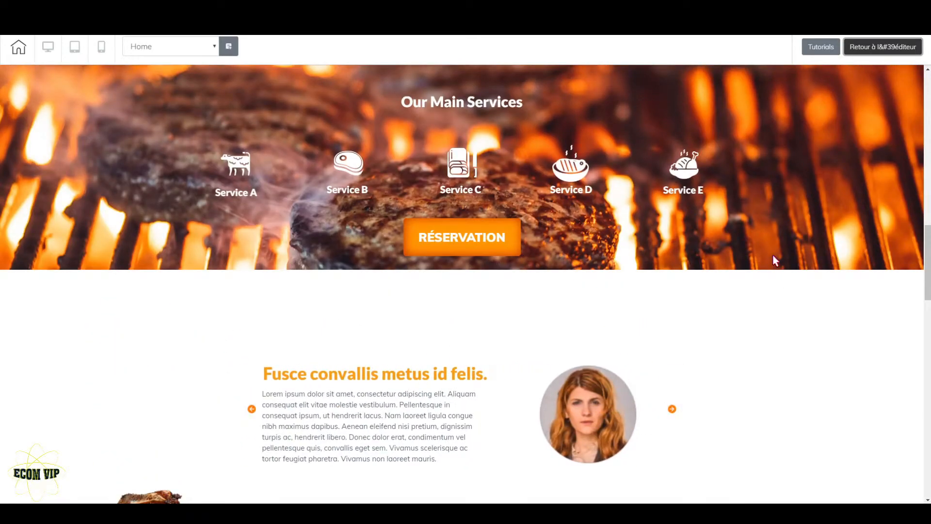
scroll(774, 257, "down", 5)
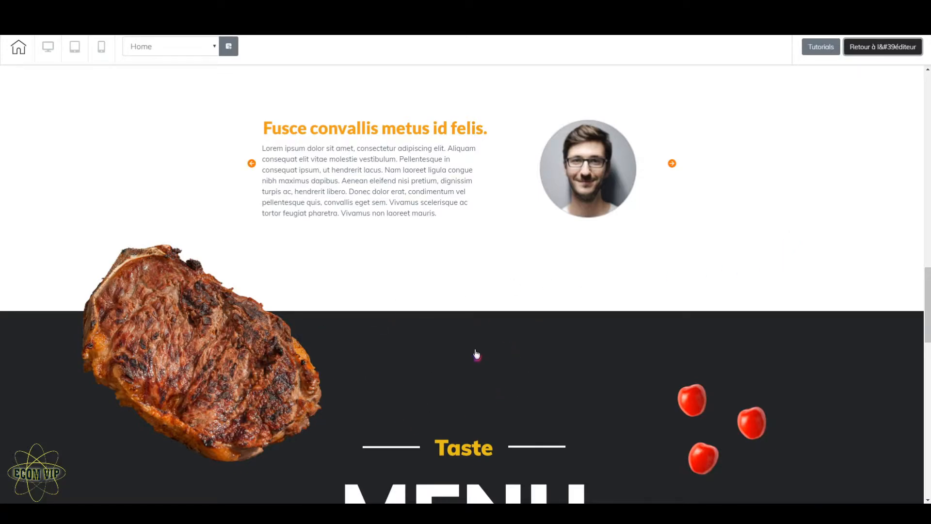
key("space")
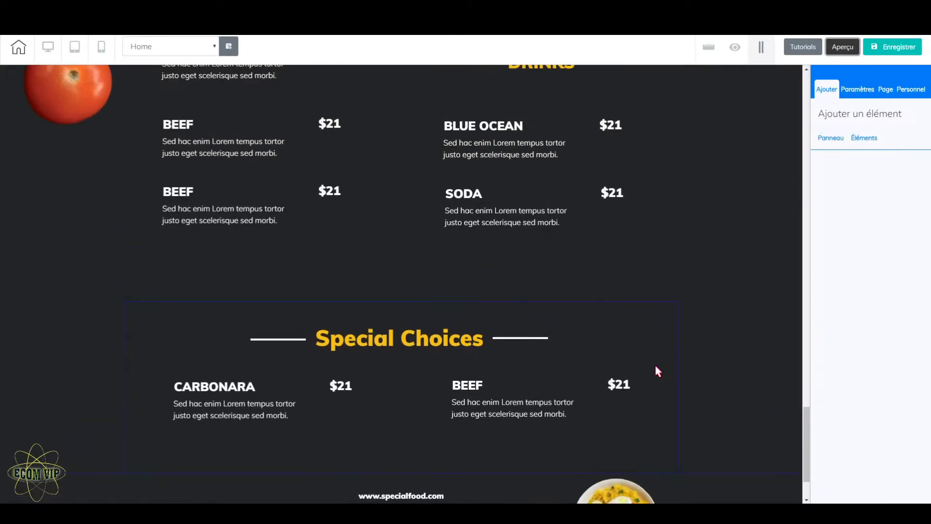
Step: Save the site and decline publishing it for now
left_click(895, 47)
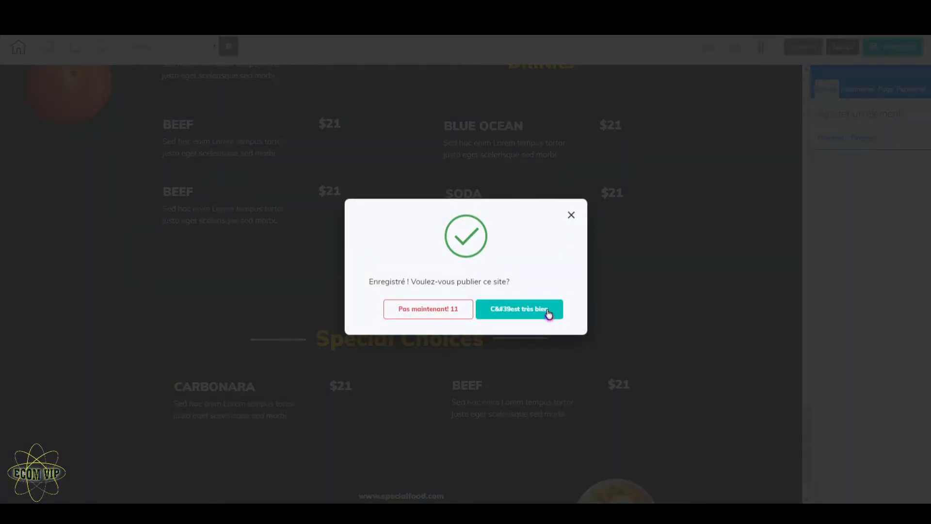
left_click(443, 314)
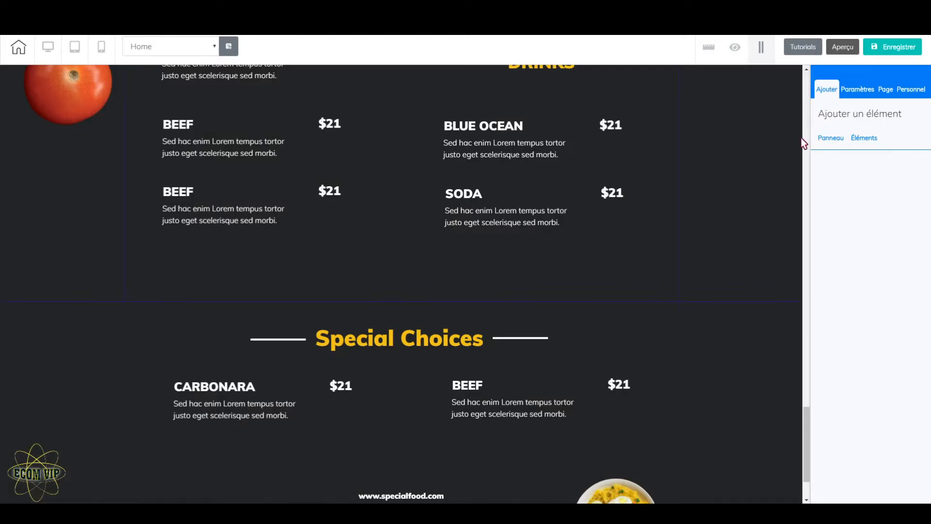
Step: Preview the Home page from the header down through its sections, and return to the editor
scroll(735, 258, "up", 15)
scroll(733, 261, "up", 5)
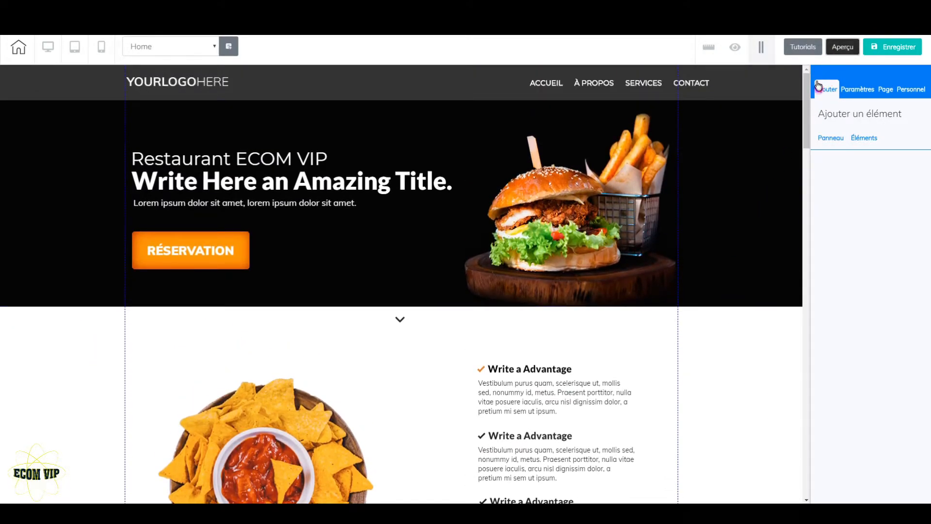
left_click(842, 47)
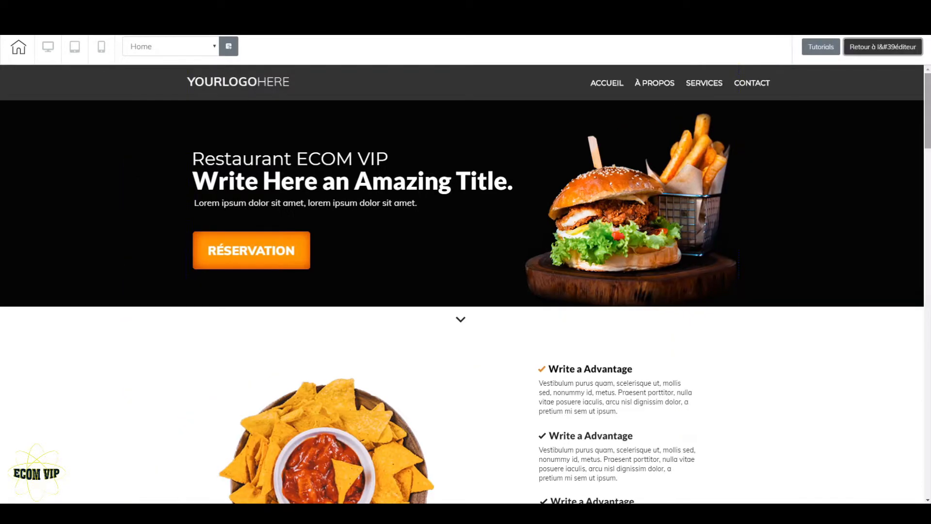
left_click_drag(929, 95, 930, 120)
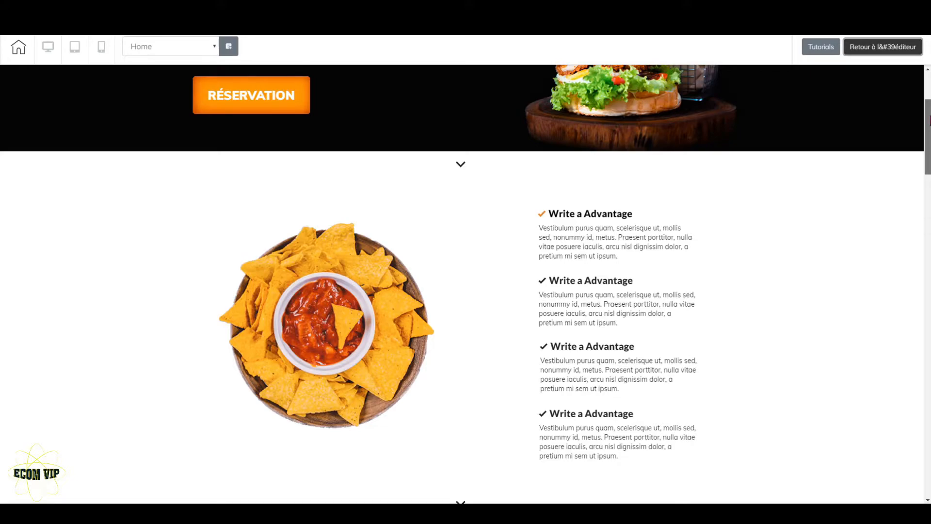
left_click_drag(930, 120, 928, 262)
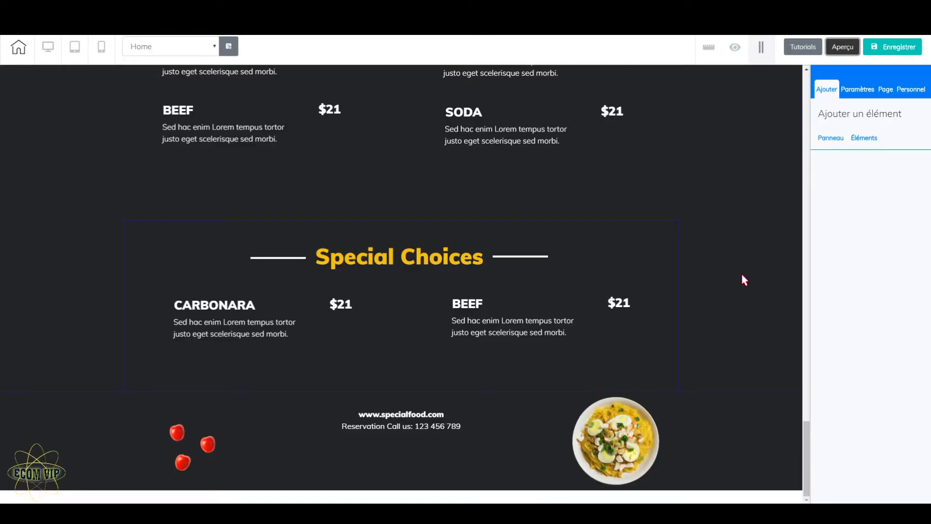
scroll(744, 280, "up", 3)
scroll(620, 154, "down", 3)
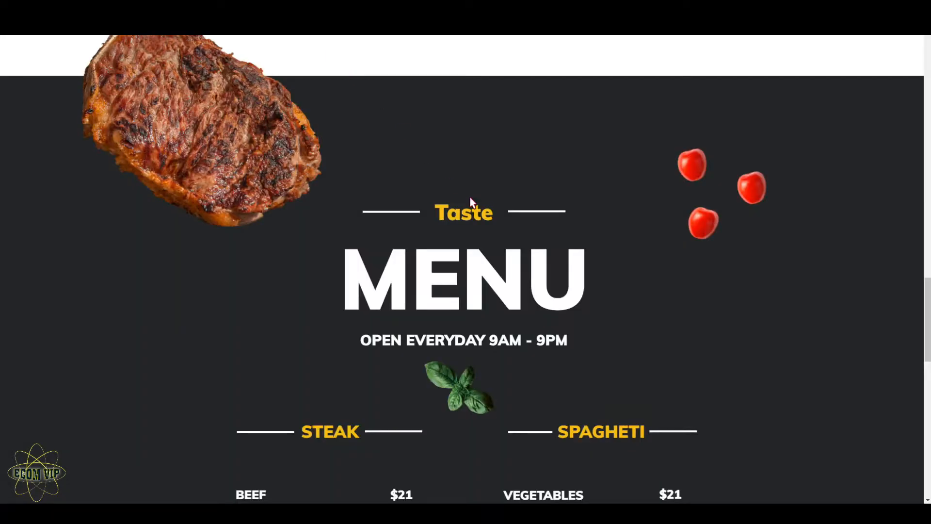
scroll(604, 264, "down", 10)
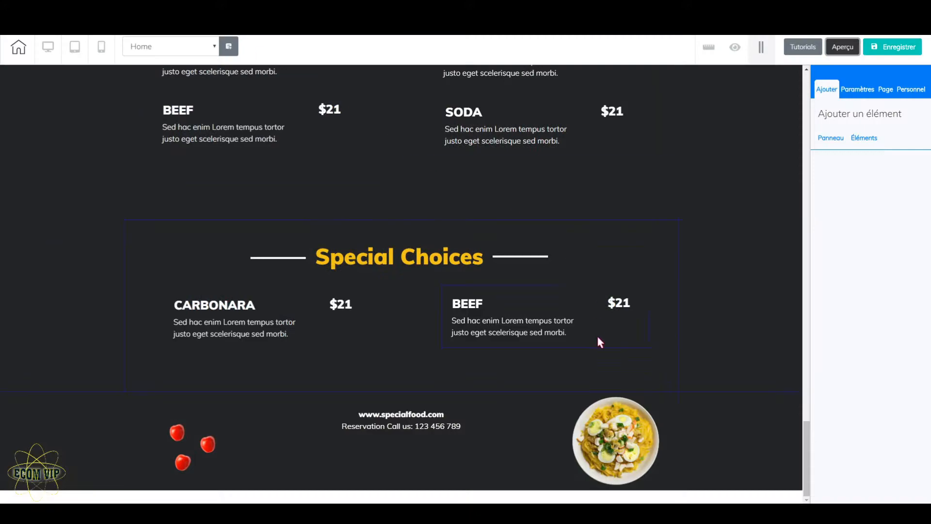
Step: Delete the website and reservation phone text below the Special Choices section
left_click(424, 430)
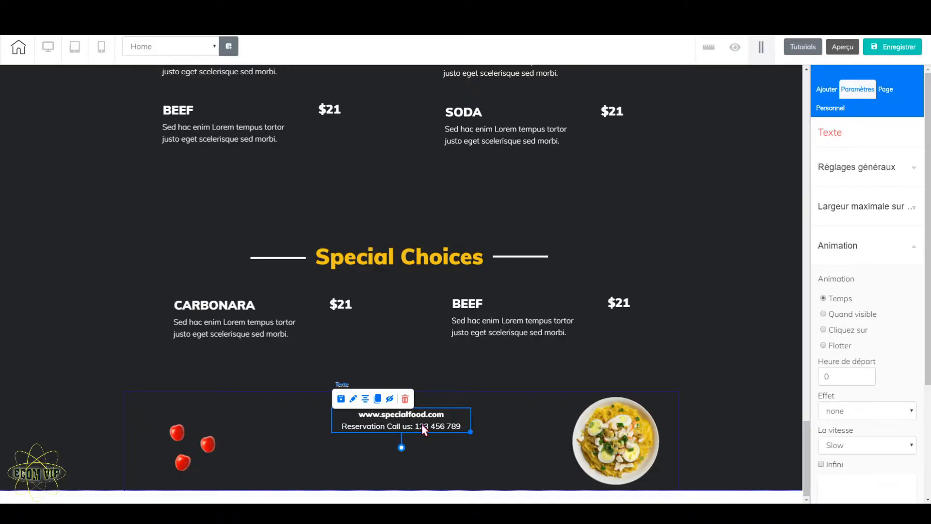
left_click(405, 398)
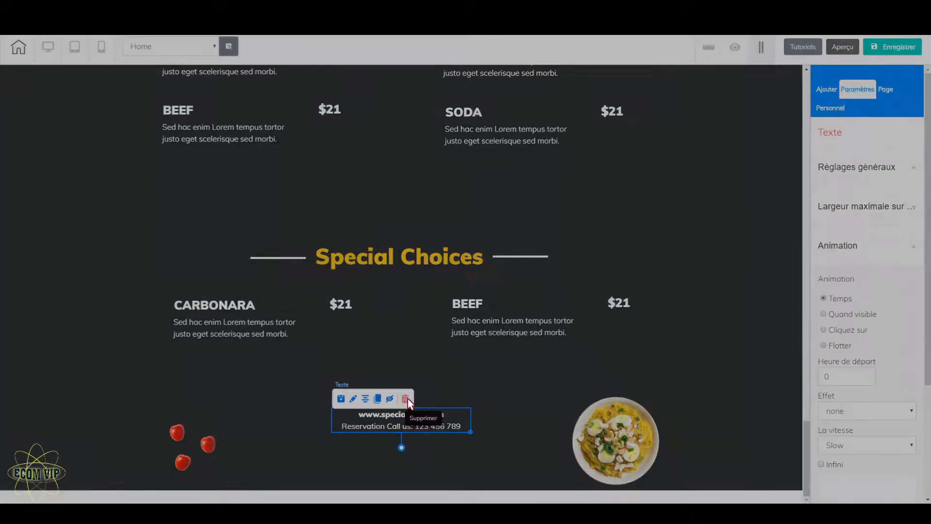
left_click(494, 285)
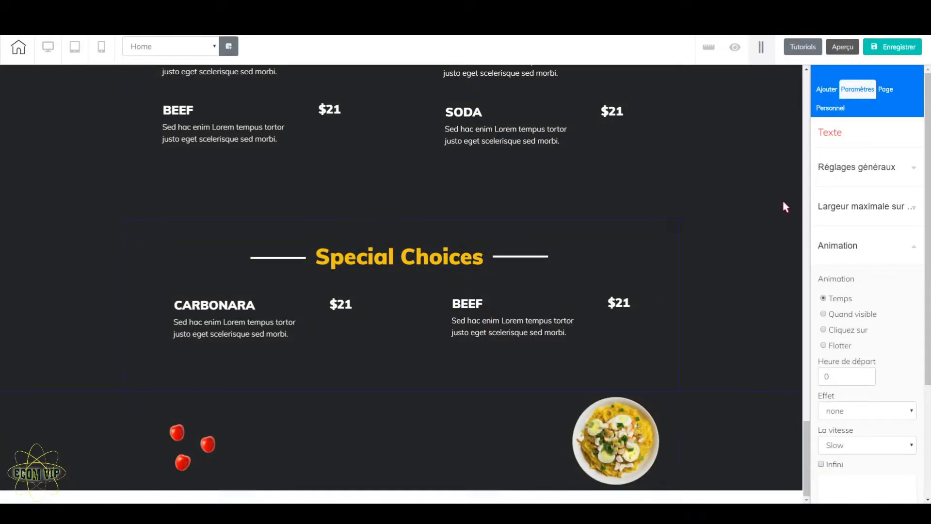
Step: Browse the ready-made Bouton element designs for a suitable reservation button
left_click(827, 89)
left_click(864, 139)
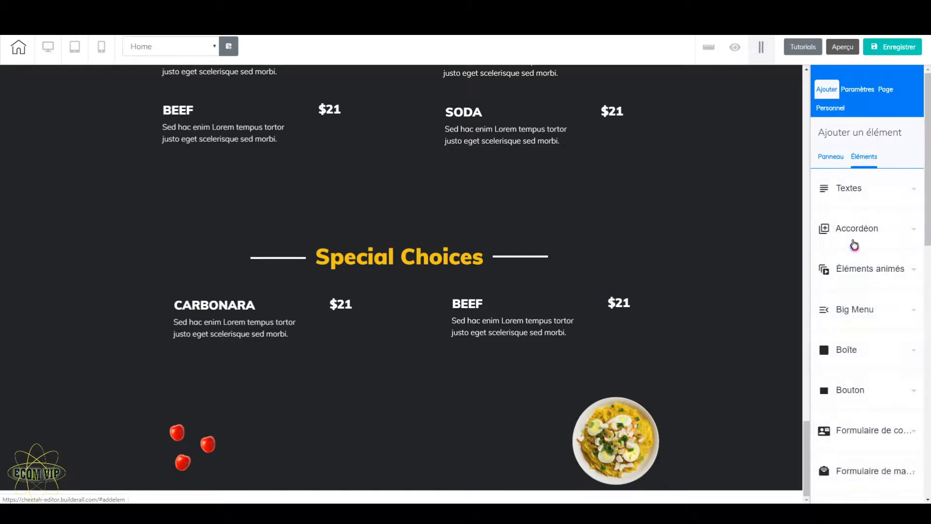
left_click(869, 397)
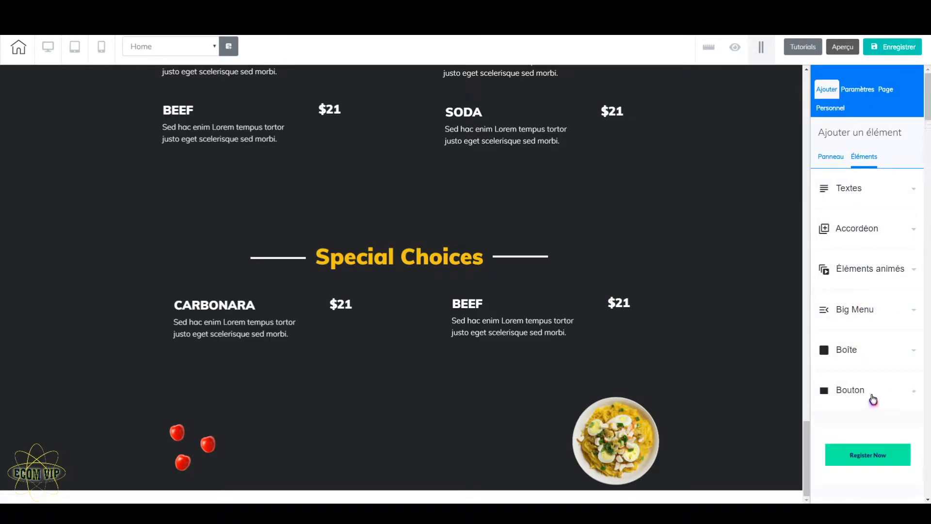
scroll(876, 408, "down", 8)
scroll(878, 415, "down", 15)
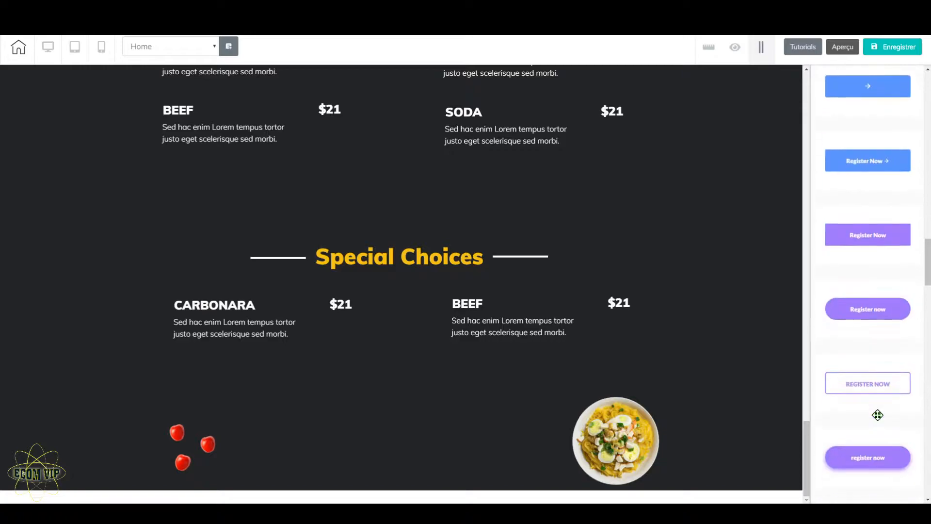
scroll(878, 415, "down", 15)
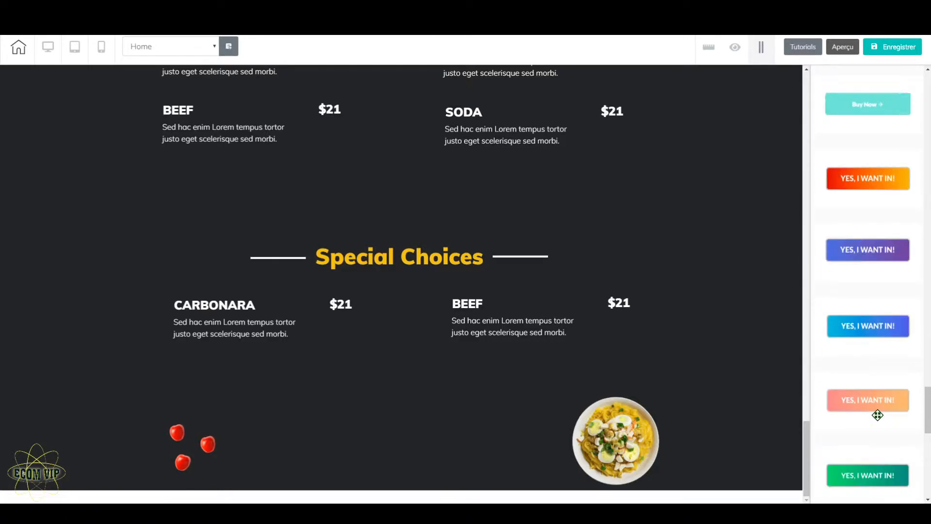
scroll(879, 417, "up", 20)
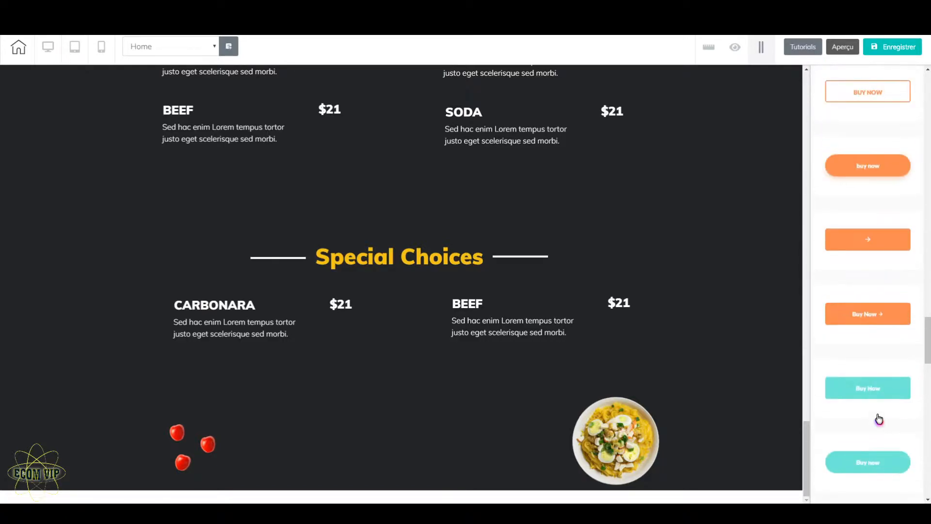
scroll(878, 415, "up", 20)
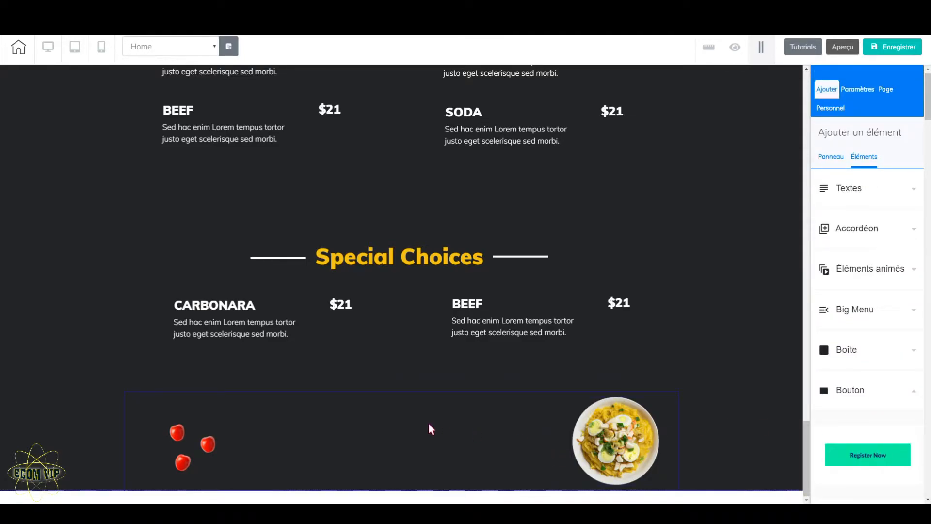
Step: Clone the RÉSERVATION button from Our Main Services and place the copy between the cherry tomatoes and the pasta plate in the last panel
scroll(428, 425, "up", 10)
scroll(428, 423, "up", 15)
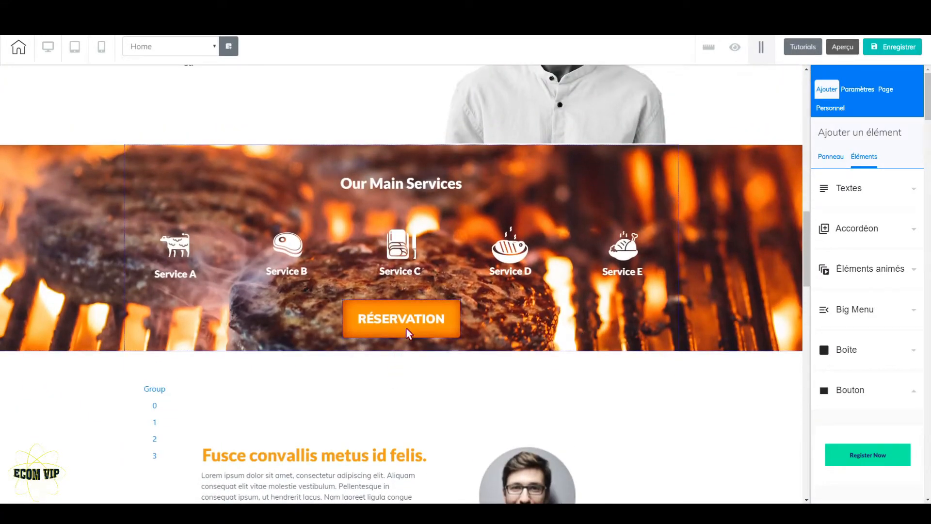
left_click(407, 329)
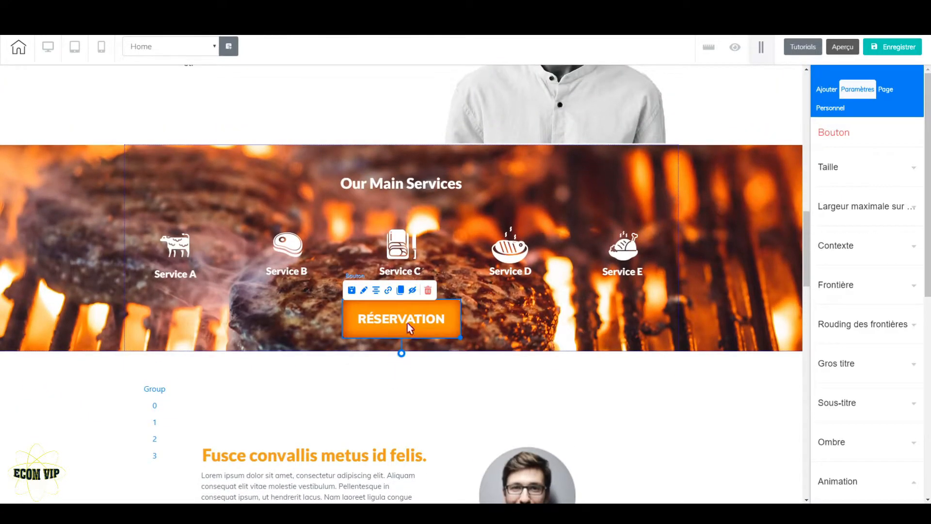
left_click(401, 292)
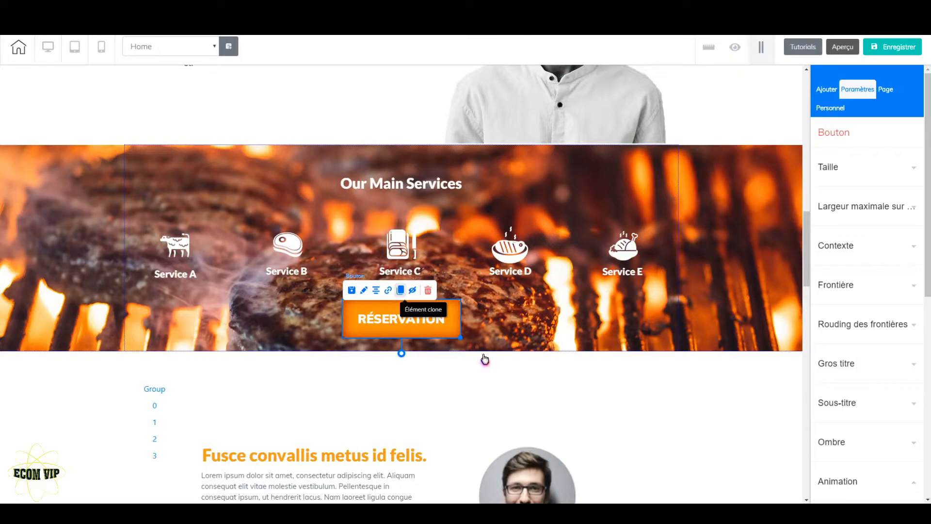
mouse_move(469, 348)
left_mouse_down()
mouse_move(479, 384)
mouse_move(460, 463)
mouse_move(441, 453)
left_mouse_up()
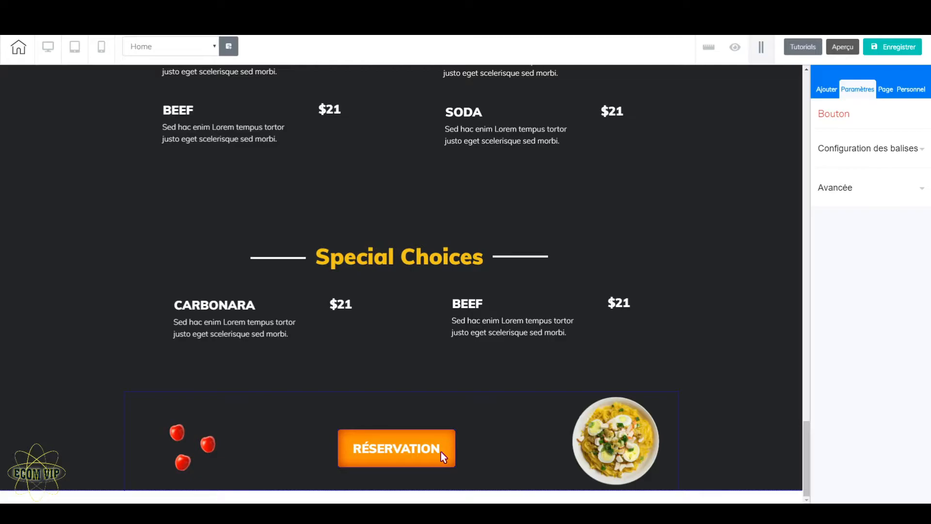
Step: Review the Home page's sections and the placement of its RÉSERVATION buttons from the menu up to the header
scroll(524, 393, "up", 8)
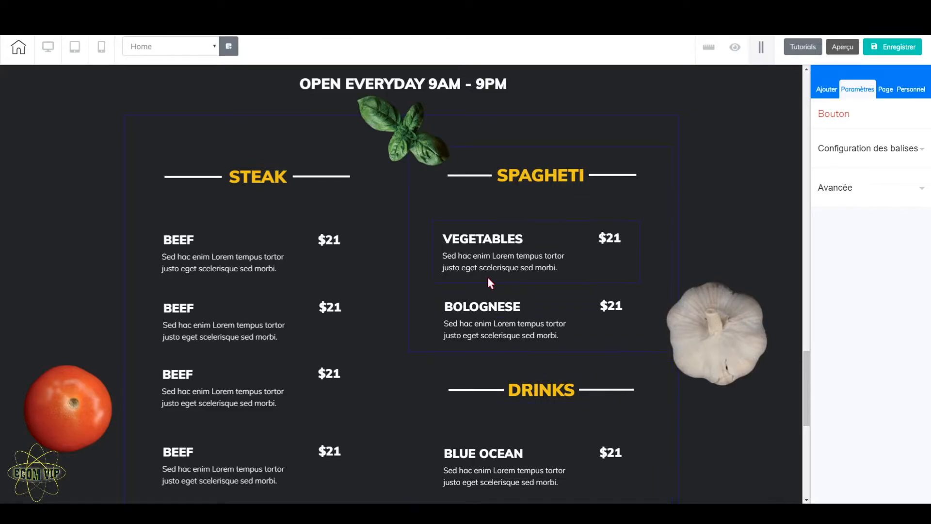
scroll(489, 282, "down", 8)
scroll(440, 443, "up", 20)
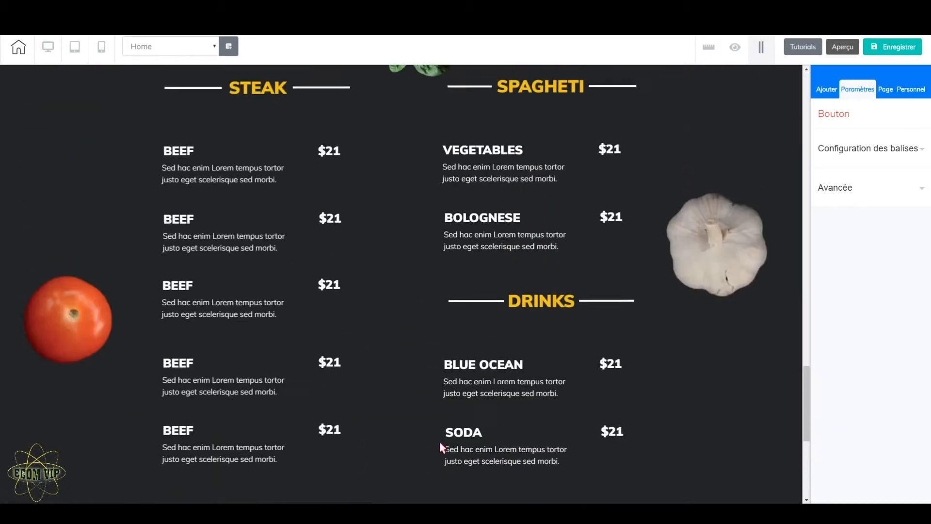
scroll(447, 413, "up", 6)
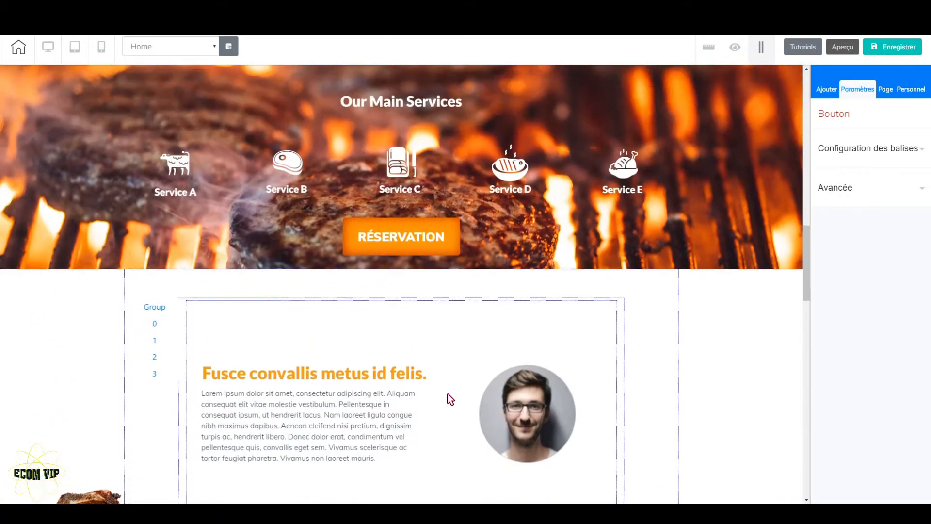
scroll(435, 272, "up", 1)
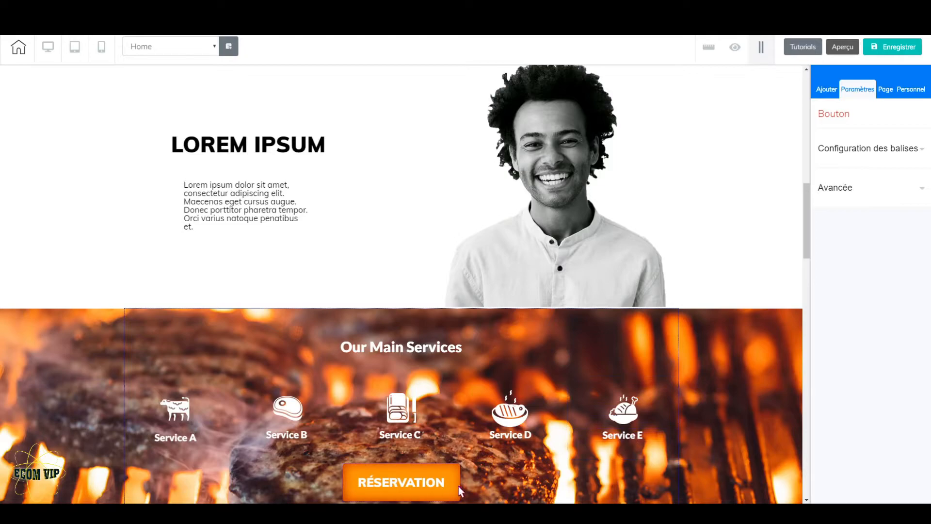
scroll(524, 371, "up", 12)
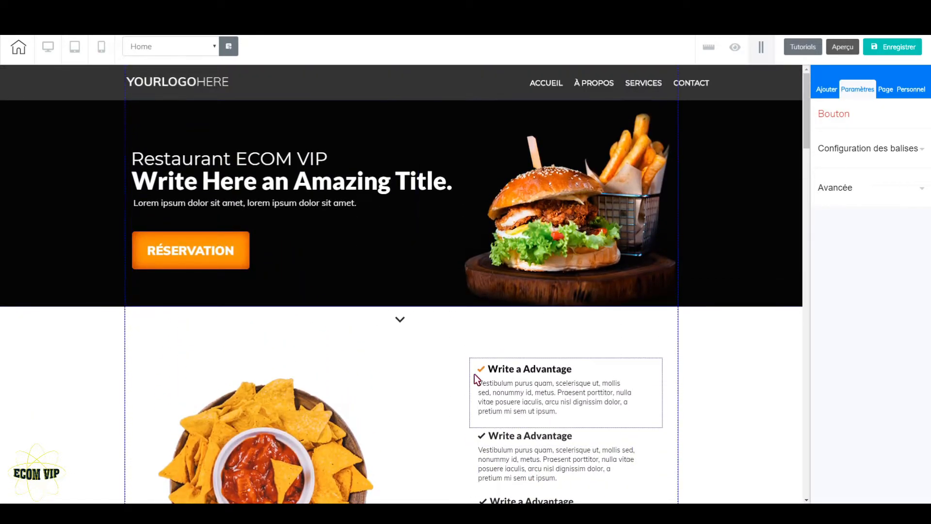
scroll(476, 383, "down", 15)
scroll(480, 392, "down", 5)
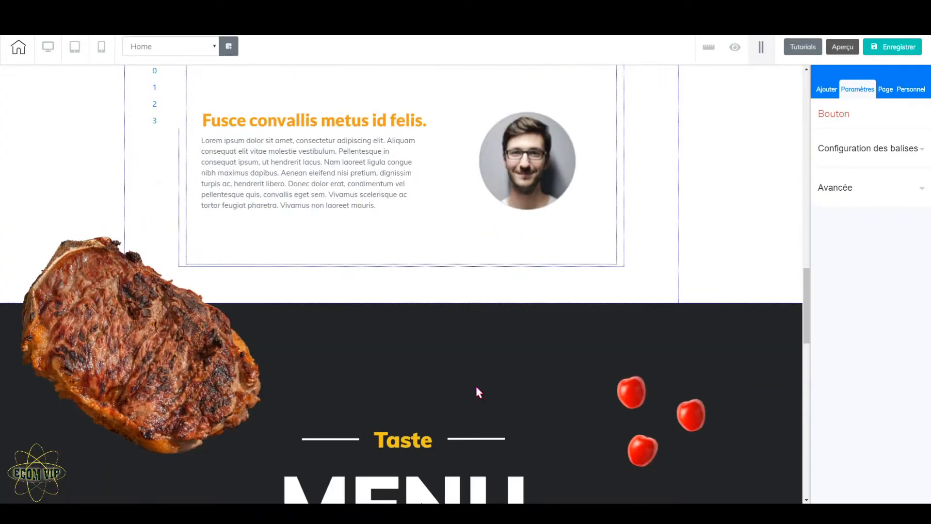
scroll(479, 392, "up", 15)
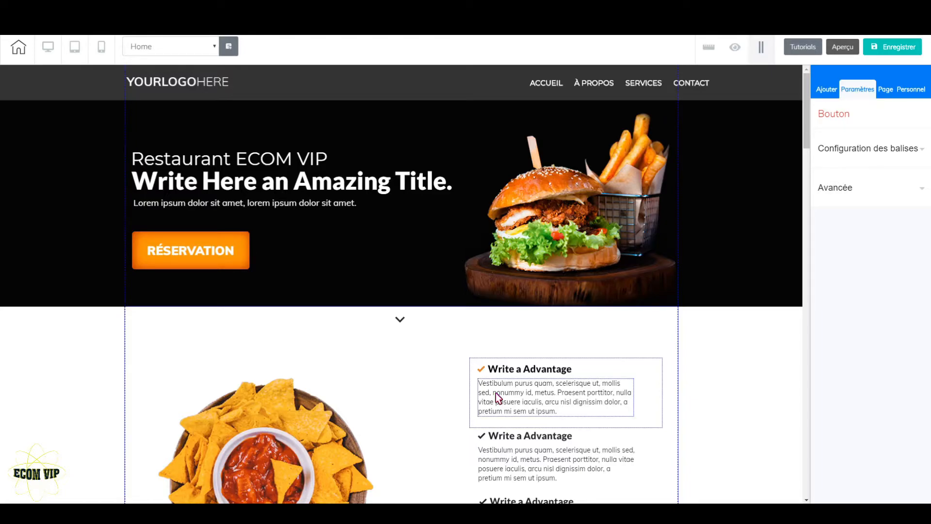
scroll(411, 376, "down", 2)
scroll(466, 429, "down", 10)
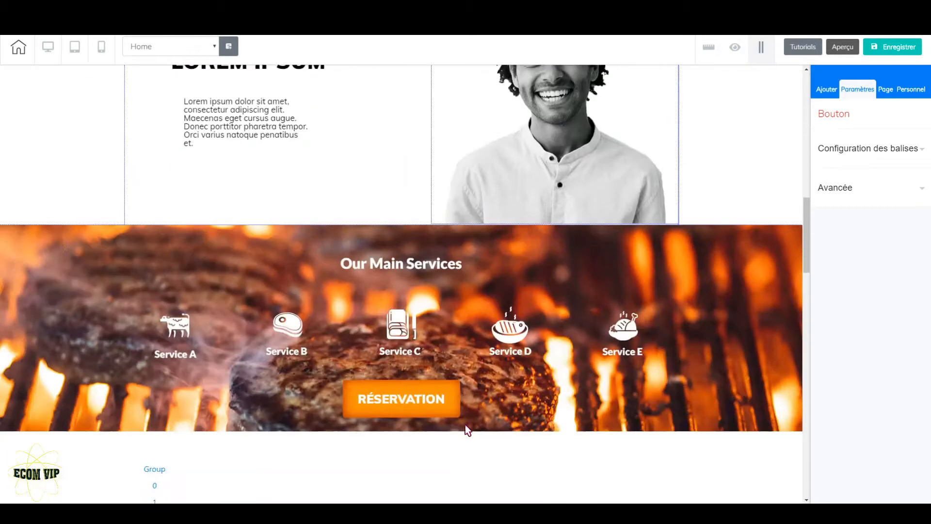
Step: Center the RÉSERVATION button within the last panel, below Special Choices
scroll(466, 429, "down", 15)
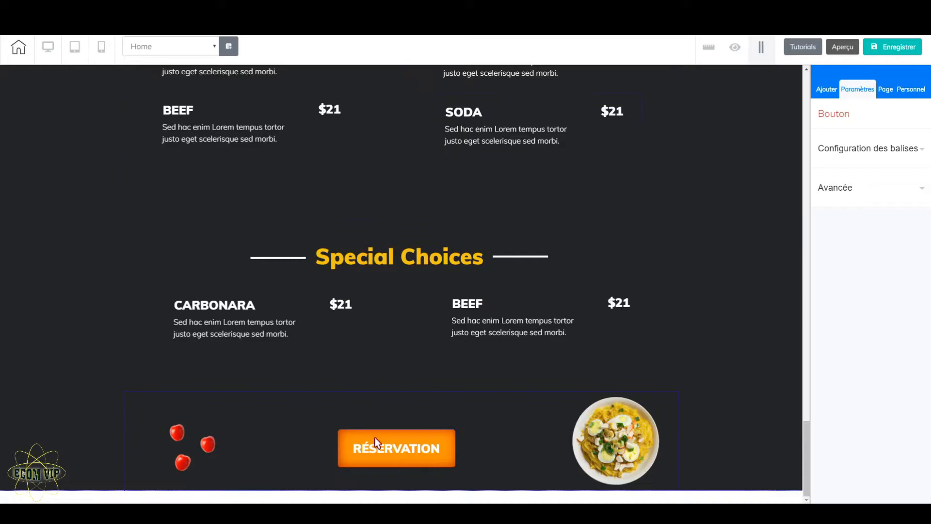
left_click(406, 442)
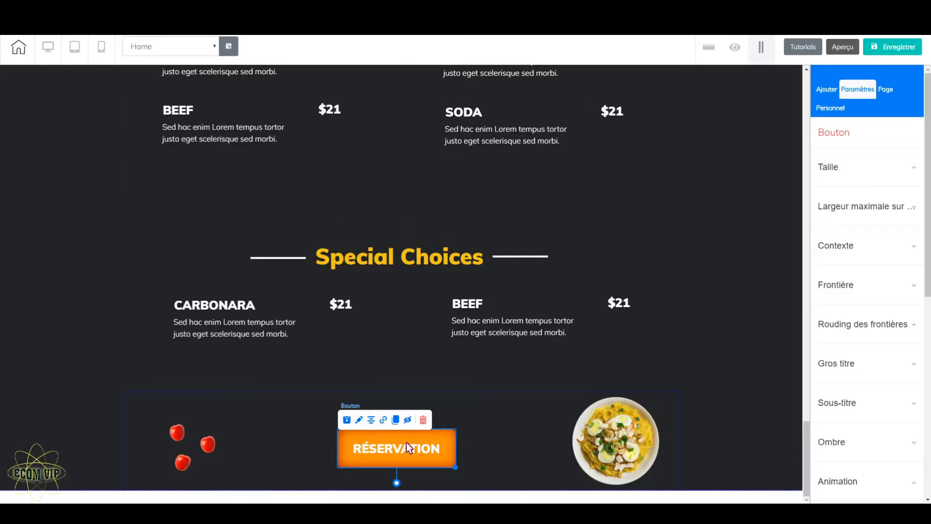
left_click(371, 424)
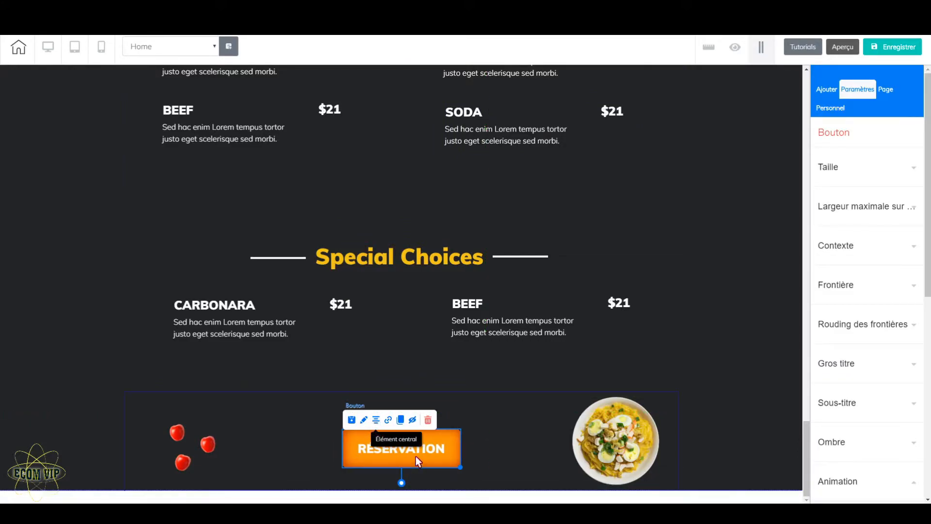
left_click(498, 441)
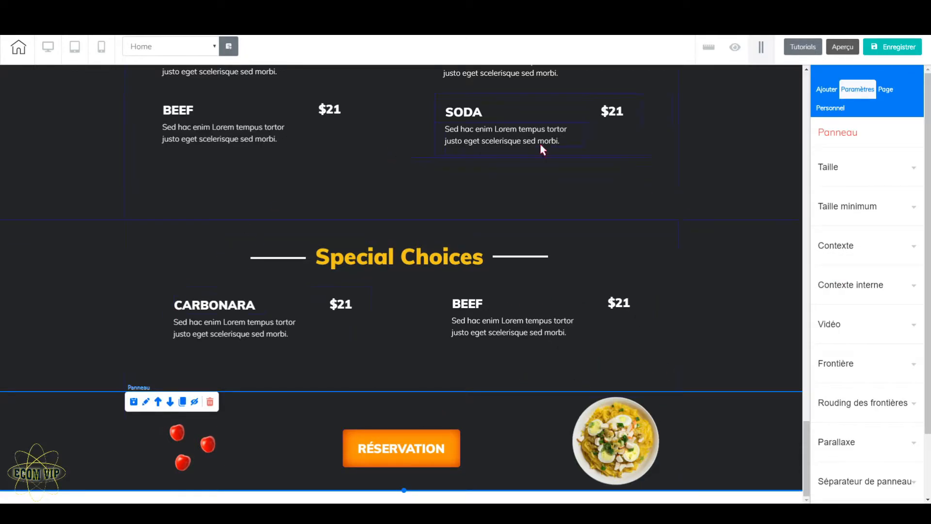
scroll(571, 324, "up", 6)
scroll(572, 323, "up", 15)
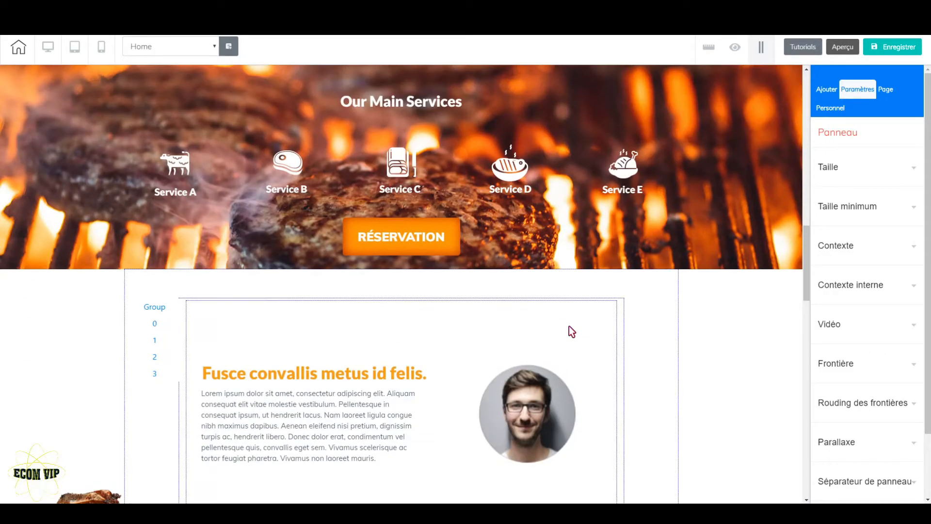
scroll(569, 326, "up", 8)
scroll(569, 325, "down", 20)
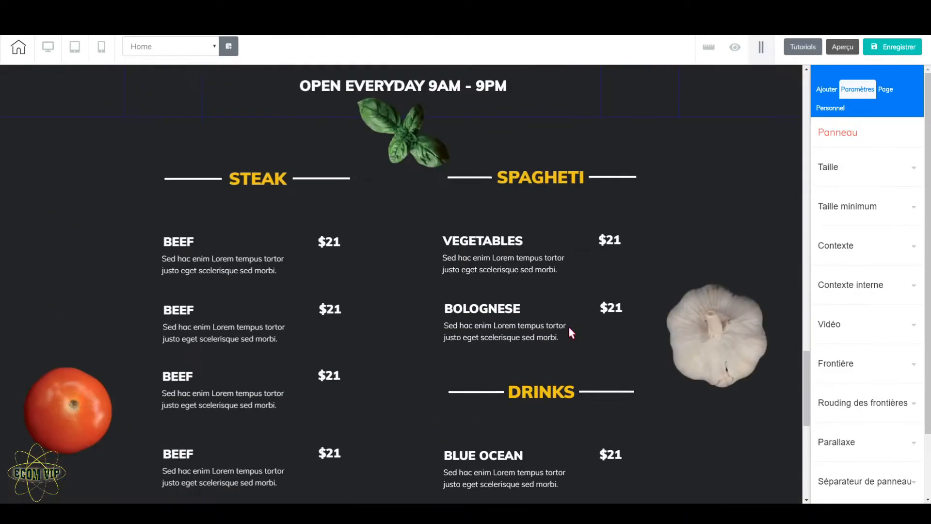
scroll(568, 325, "down", 8)
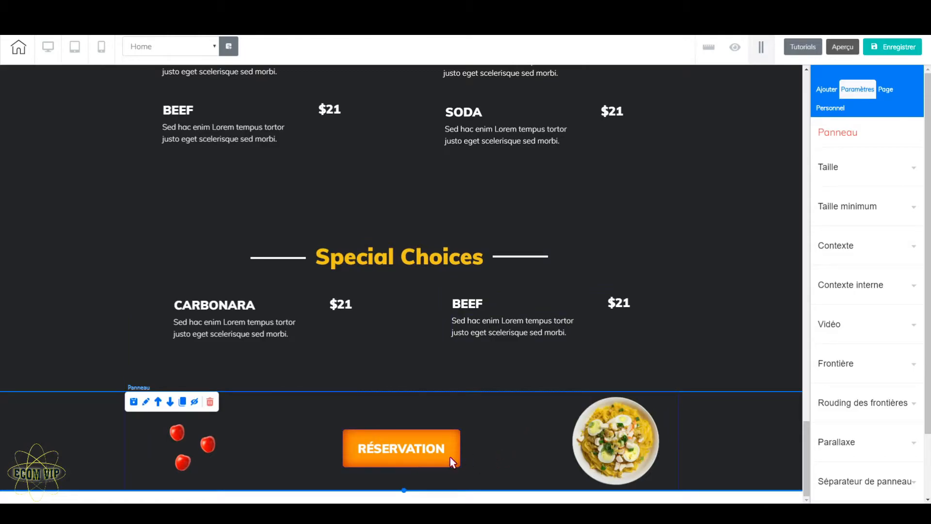
Step: Examine the Phone and Popup link options for the RÉSERVATION button in the last panel, leaving its link unchanged
left_click(405, 460)
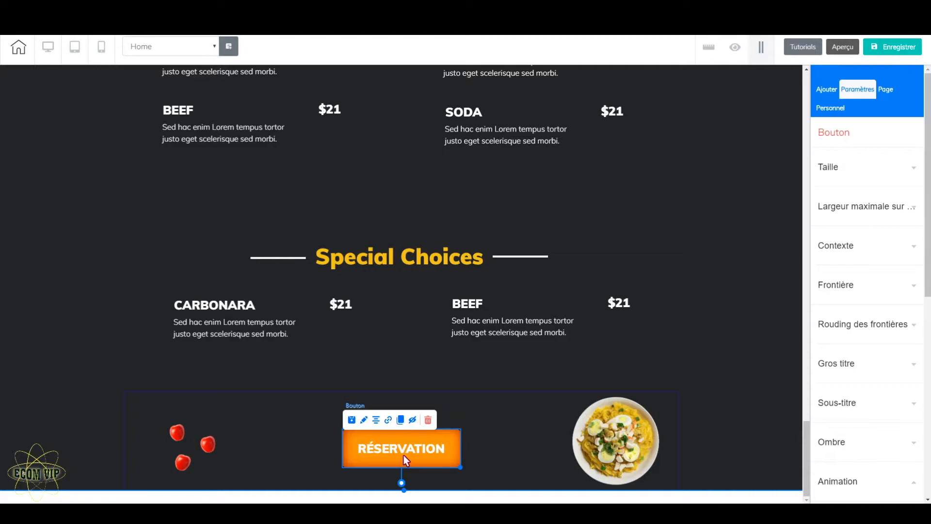
left_click(389, 422)
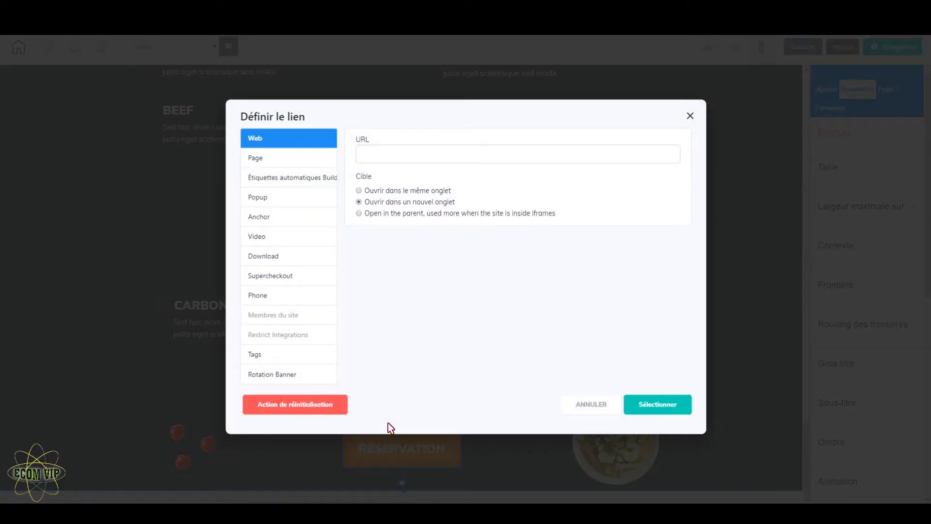
left_click(272, 297)
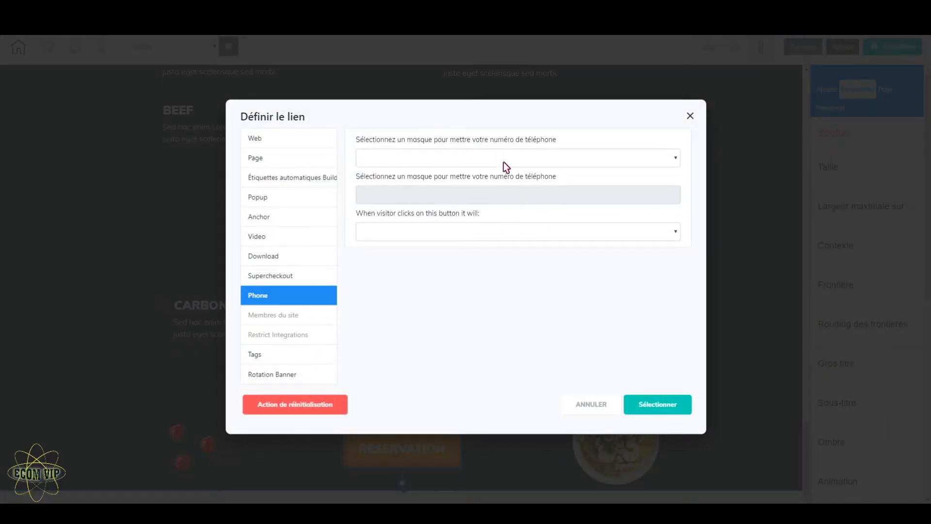
left_click(690, 117)
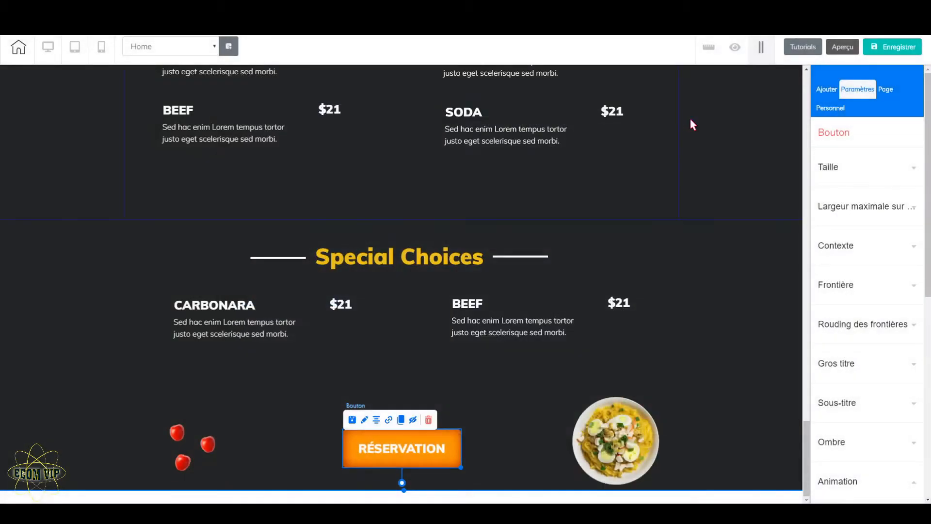
left_click(388, 419)
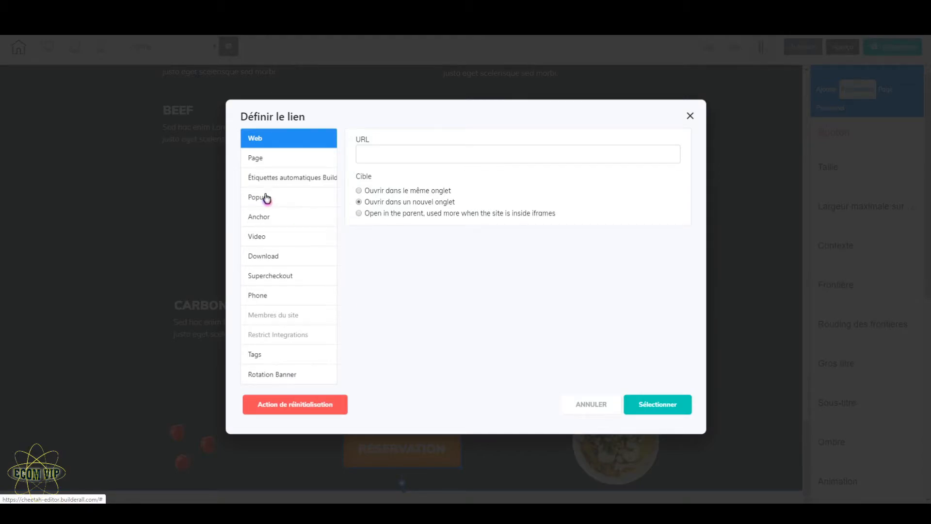
left_click(266, 198)
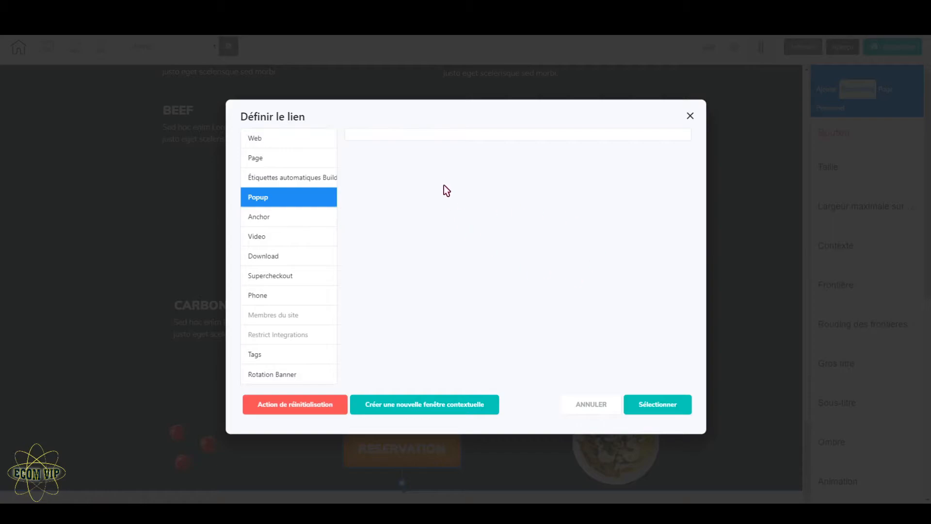
left_click(690, 116)
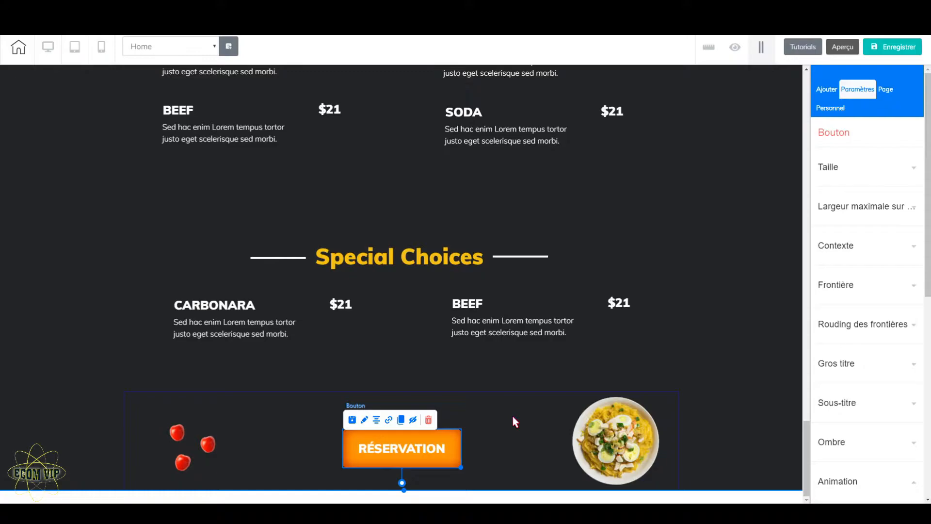
scroll(518, 412, "up", 10)
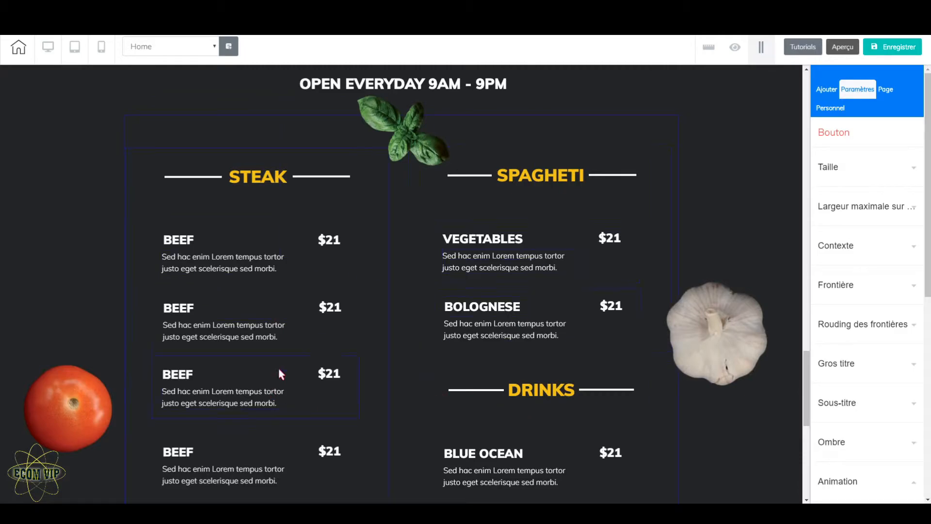
scroll(456, 386, "down", 5)
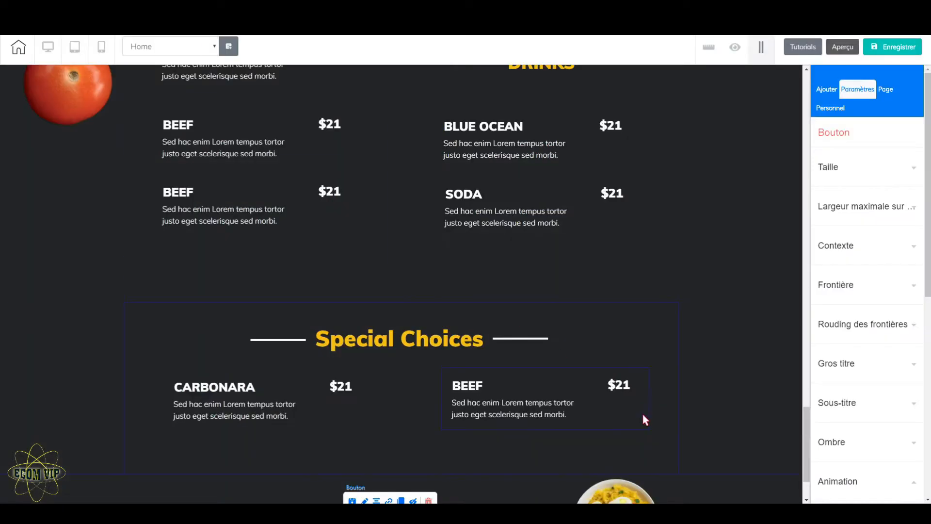
scroll(642, 411, "down", 2)
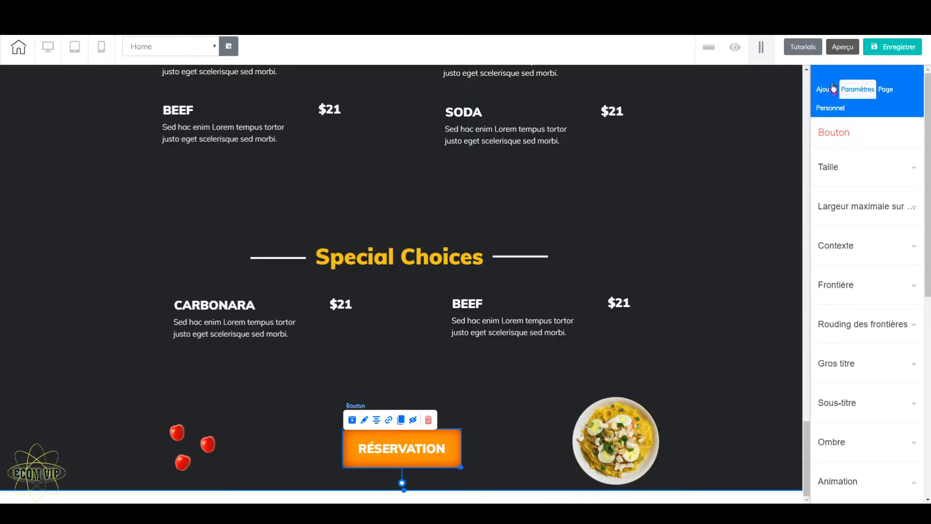
Step: Add the ready-made Express Footer panel from the Bas de page designs below the panel with the RÉSERVATION button
left_click(829, 89)
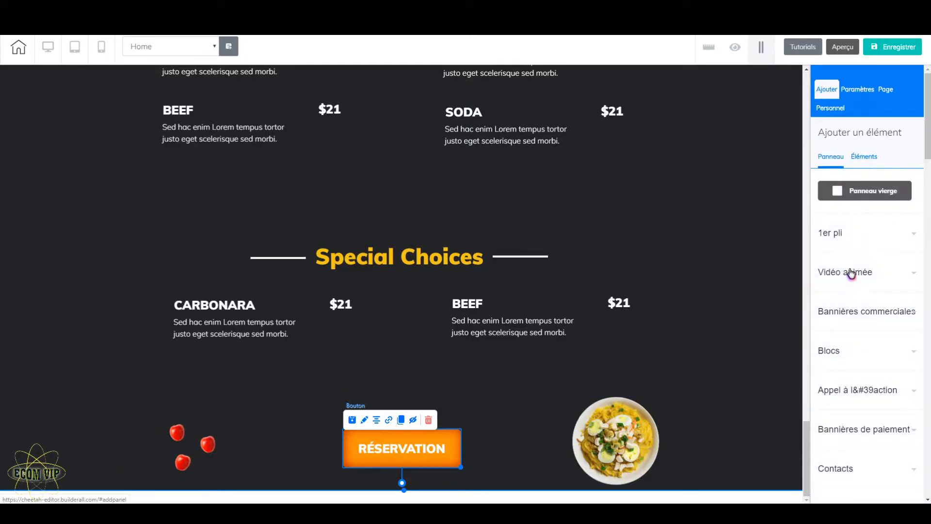
scroll(869, 358, "down", 6)
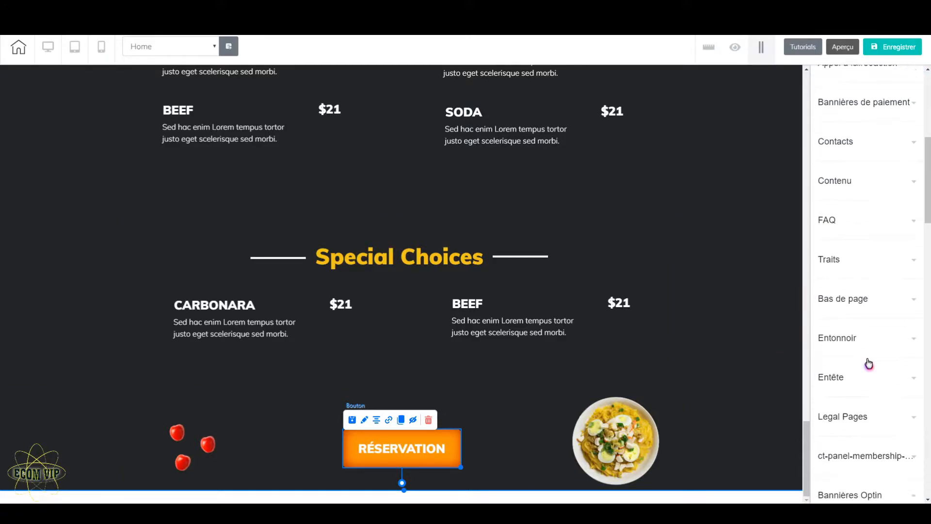
scroll(869, 364, "down", 2)
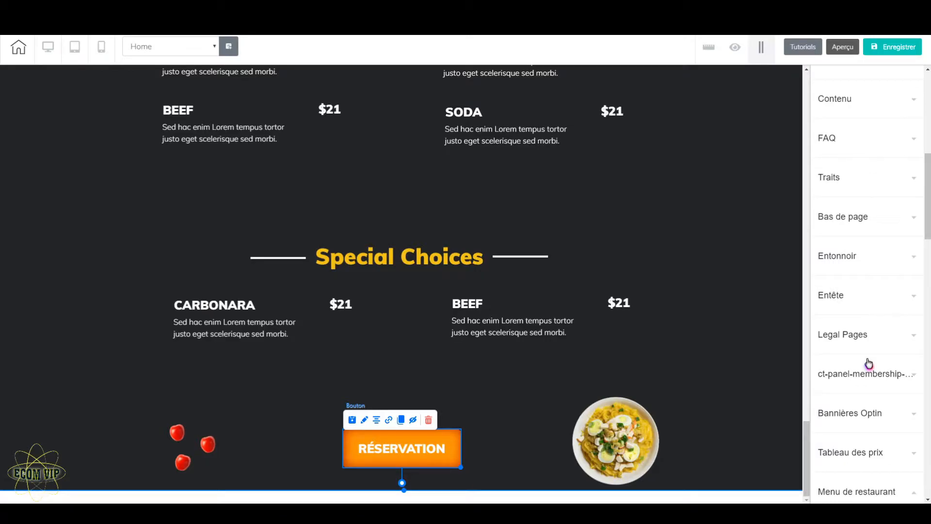
scroll(869, 364, "up", 4)
scroll(869, 364, "down", 6)
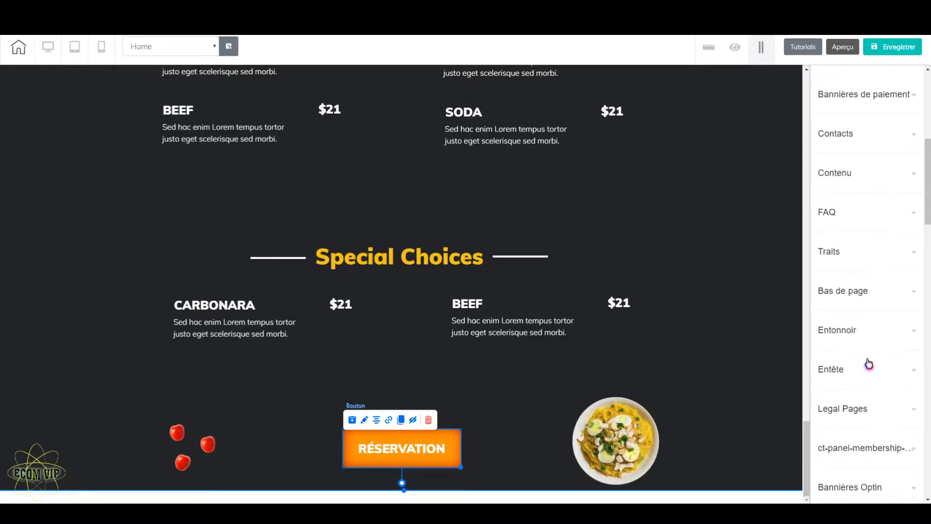
scroll(869, 364, "down", 3)
left_click(870, 250)
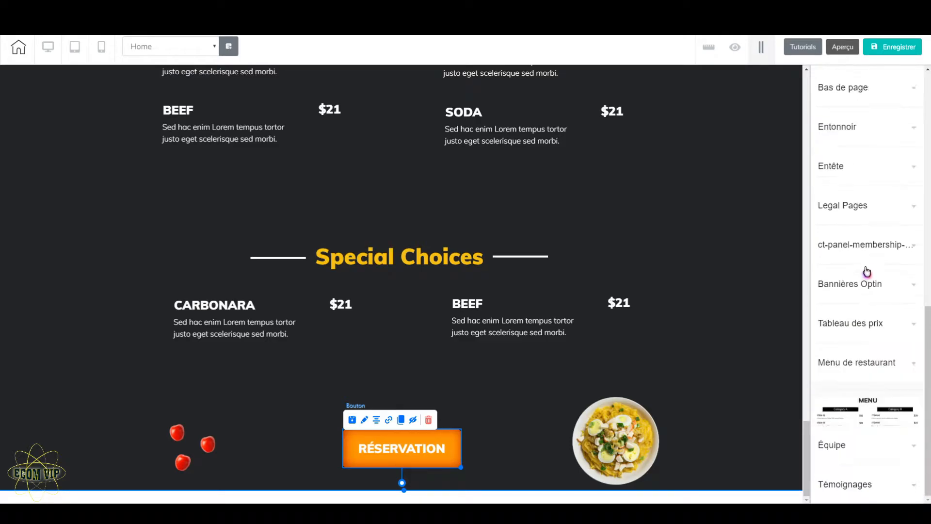
scroll(845, 429, "up", 4)
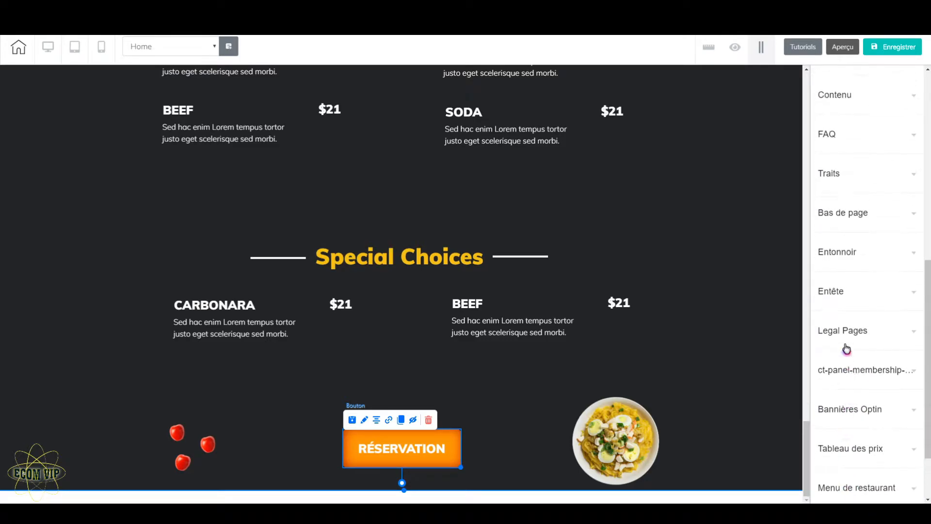
left_click(860, 297)
scroll(866, 340, "down", 8)
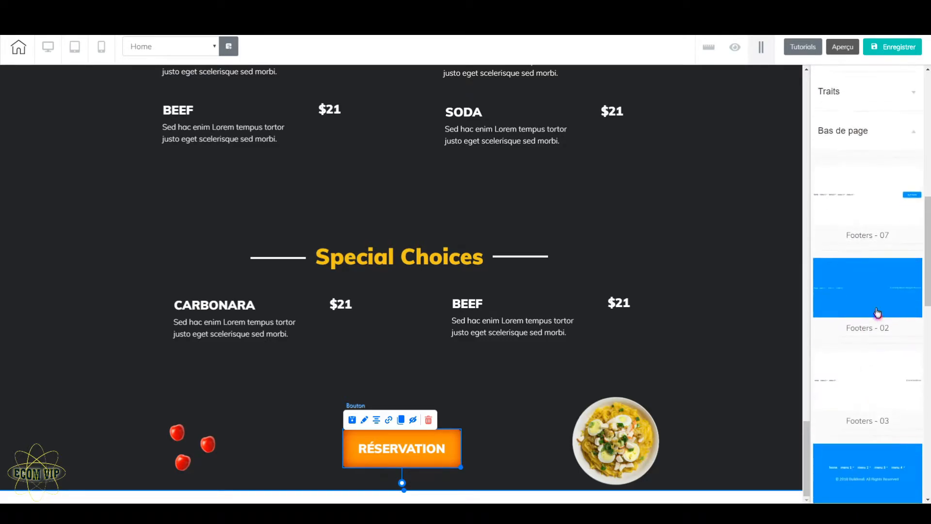
scroll(871, 331, "down", 3)
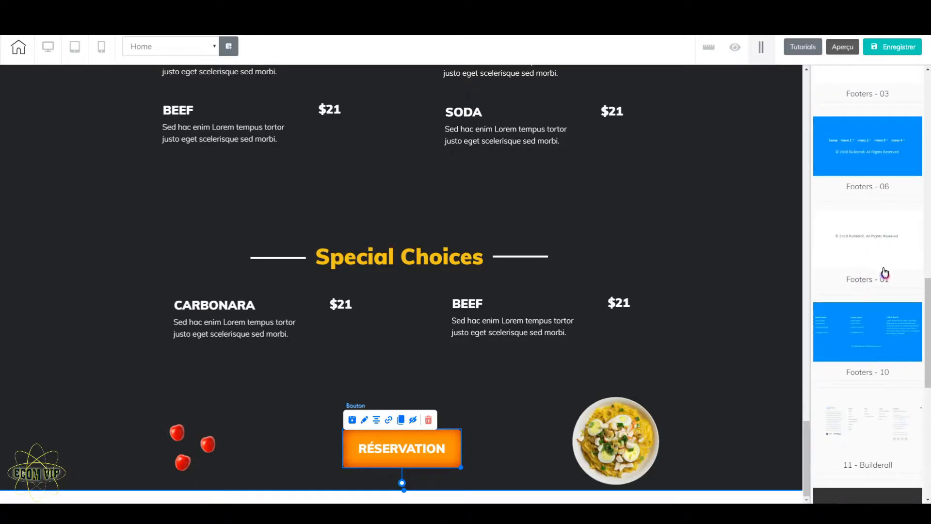
scroll(873, 397, "down", 2)
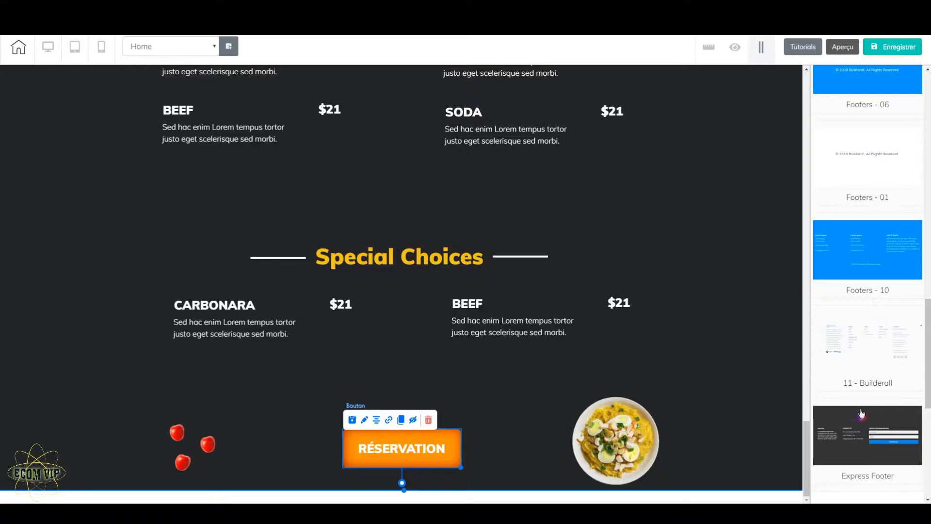
left_click_drag(861, 418, 521, 411)
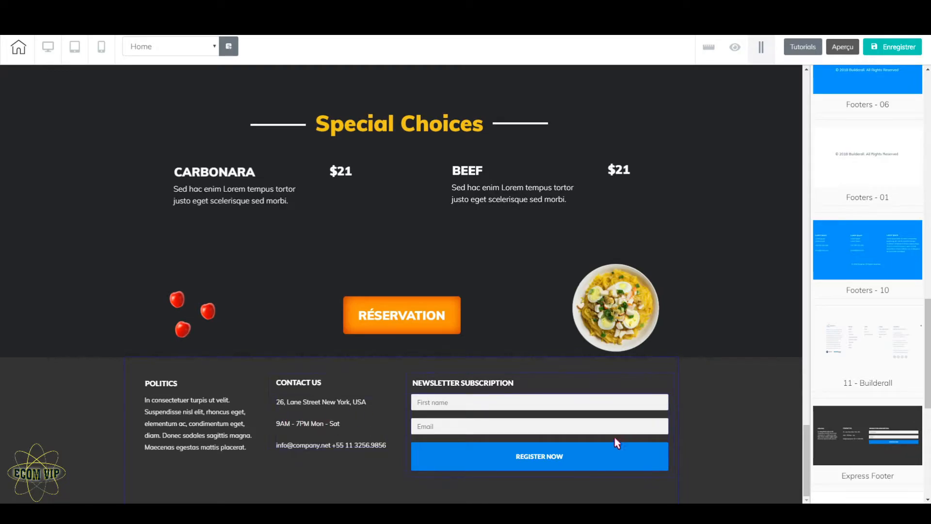
Step: Delete the newsletter sign-up form and its NEWSLETTER SUBSCRIPTION heading from the footer
left_click(541, 413)
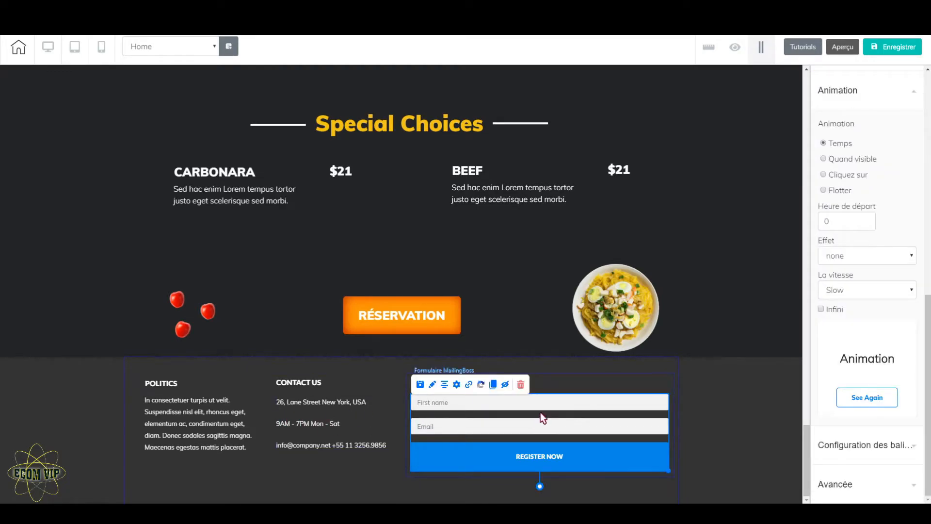
left_click(525, 390)
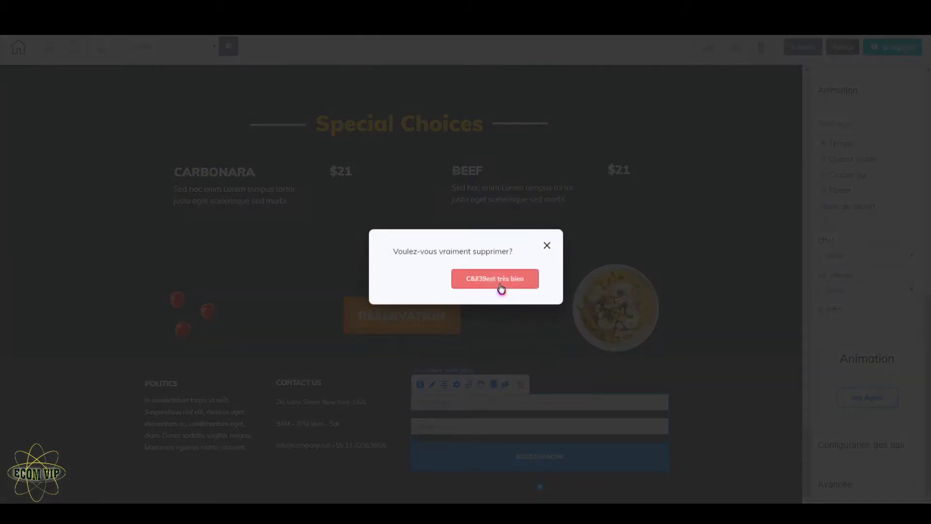
left_click(500, 284)
left_click(517, 384)
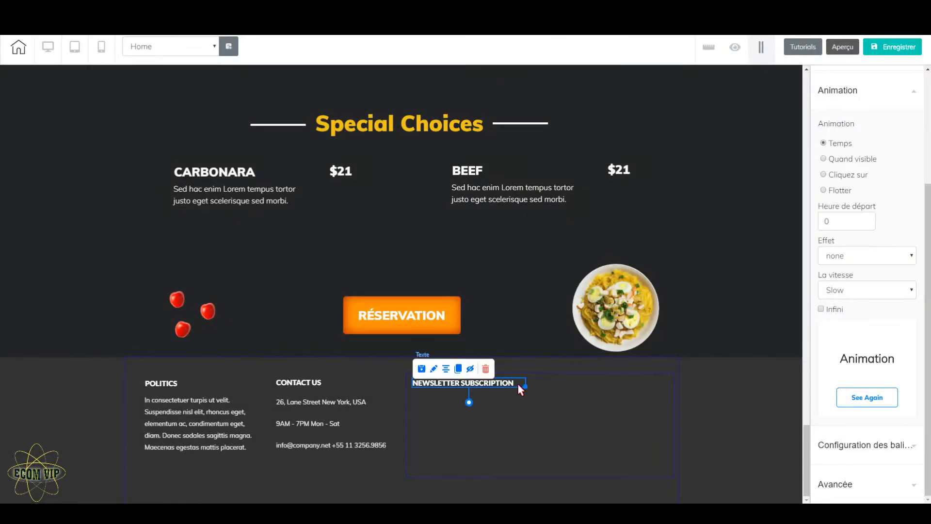
left_click(486, 372)
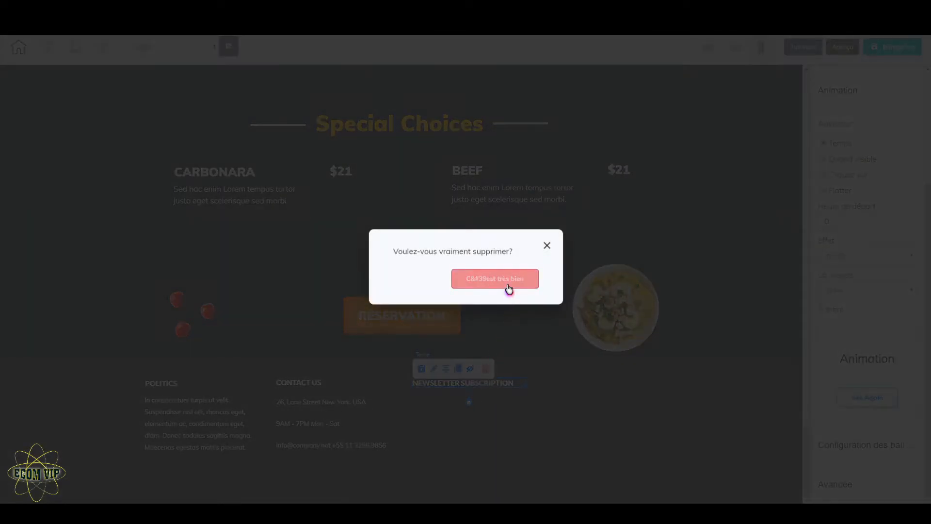
left_click(503, 288)
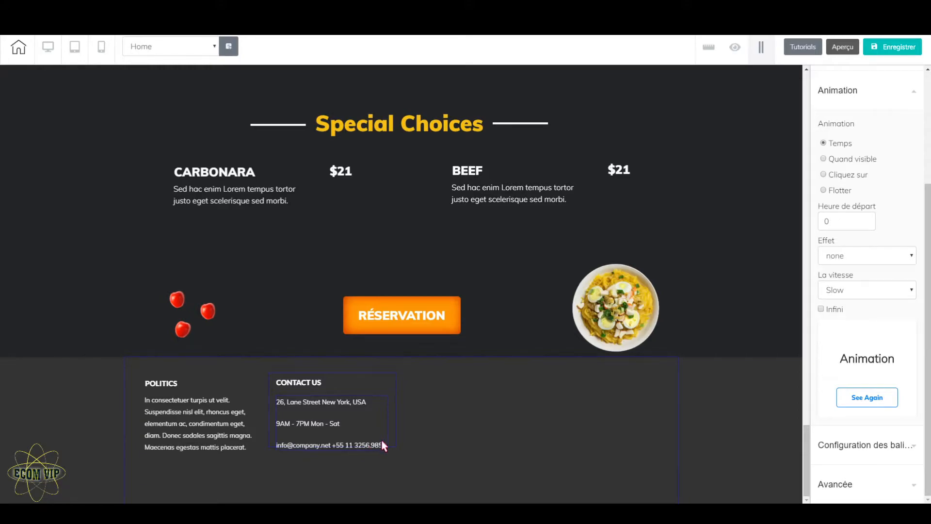
Step: Examine the ready-made contact form designs among the elements that can be added to the page
scroll(370, 430, "up", 3)
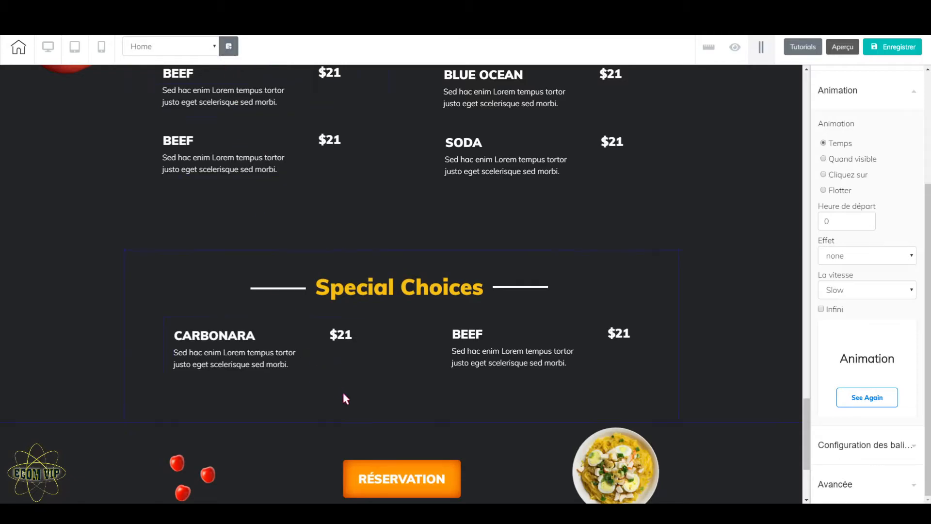
scroll(342, 392, "down", 3)
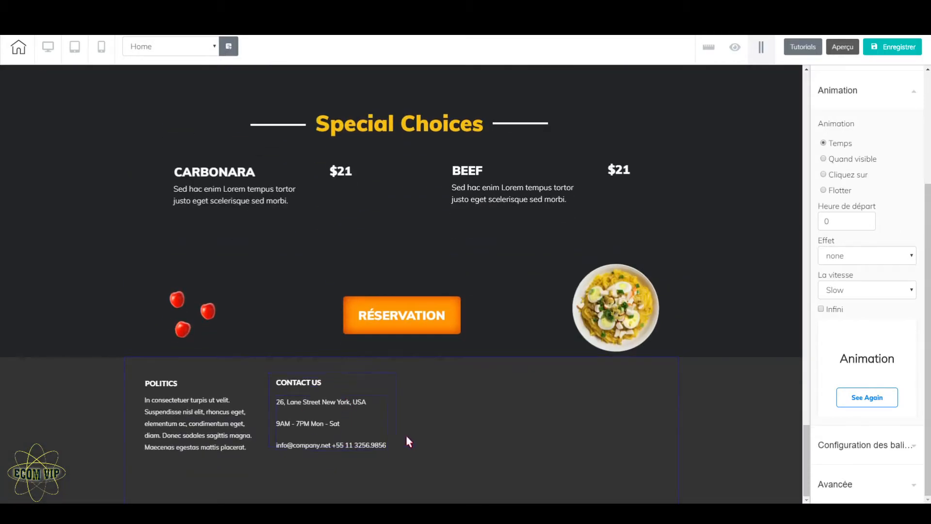
scroll(822, 371, "up", 4)
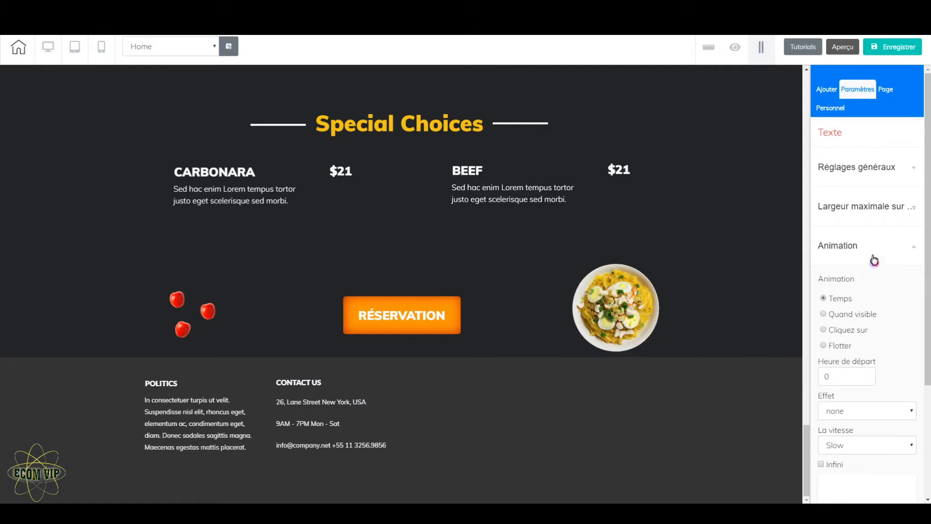
left_click(871, 228)
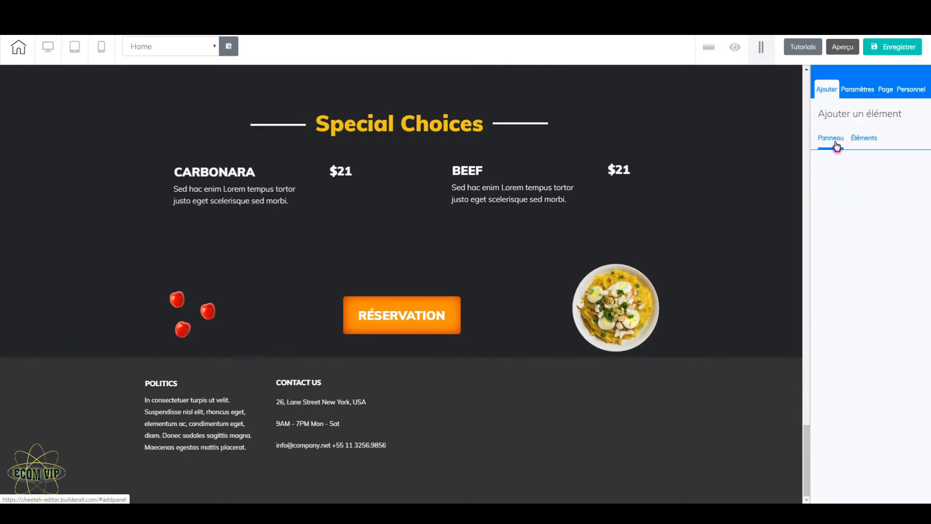
left_click(852, 145)
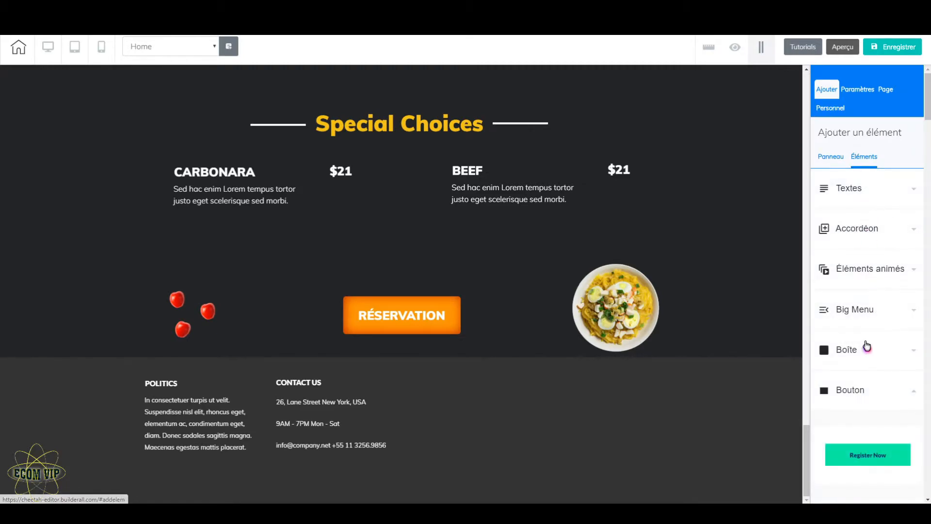
left_click(912, 393)
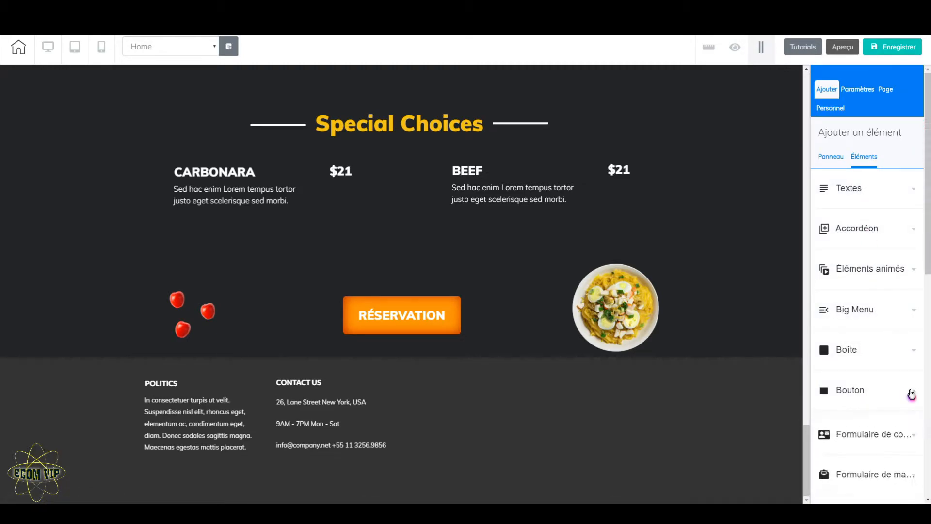
scroll(887, 402, "down", 2)
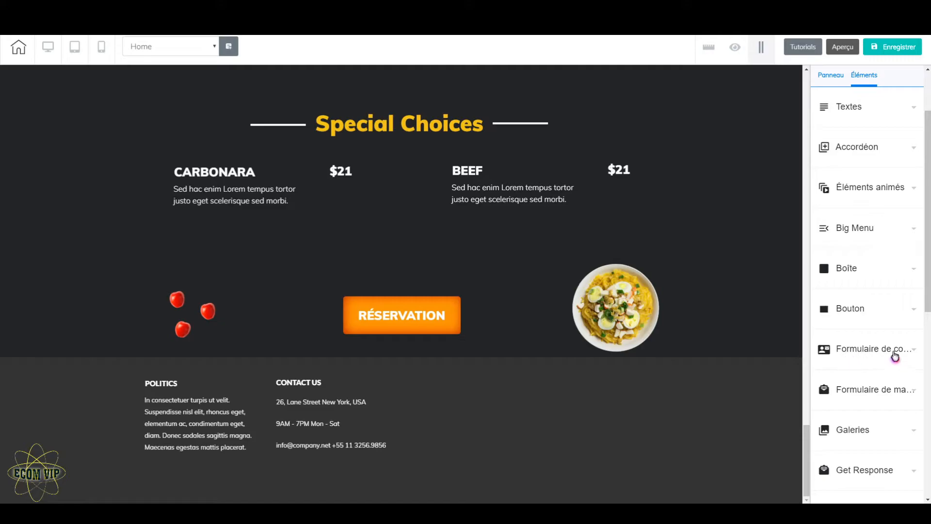
left_click(861, 352)
scroll(859, 406, "down", 8)
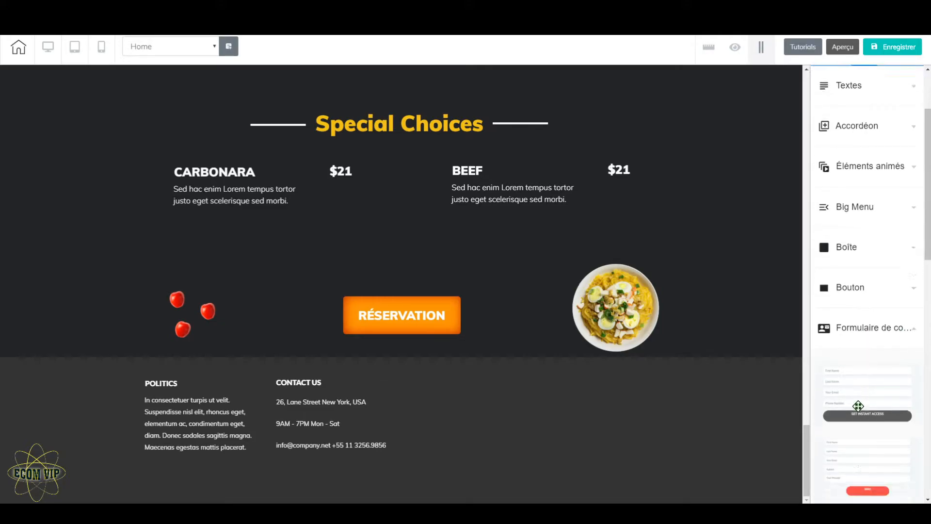
scroll(858, 406, "up", 3)
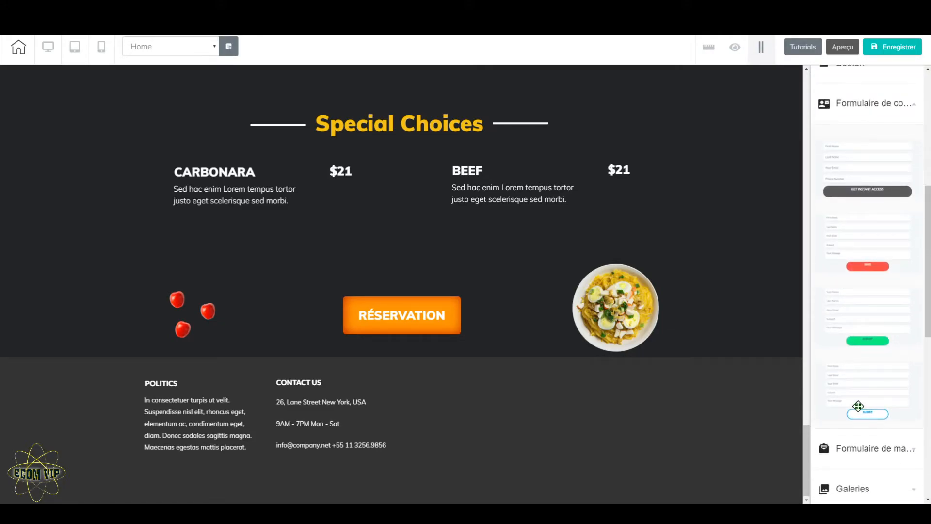
scroll(859, 406, "up", 3)
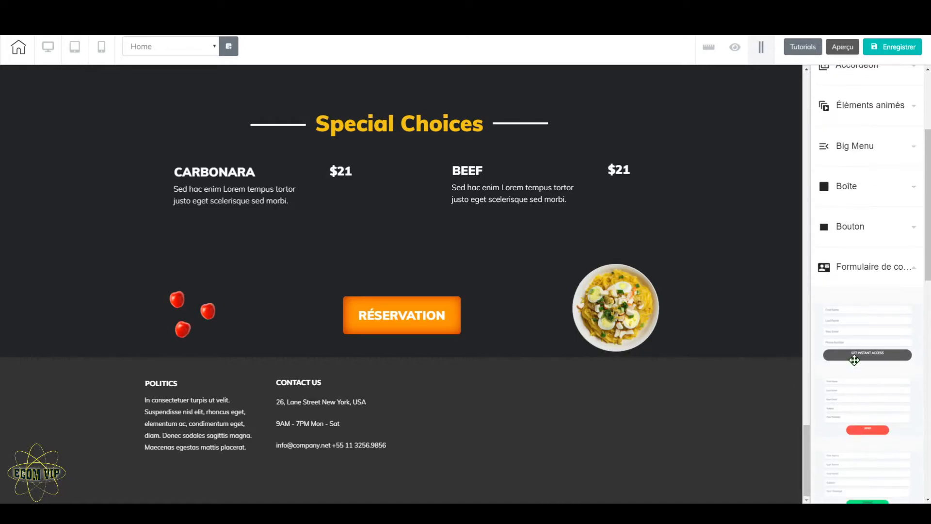
left_click(883, 268)
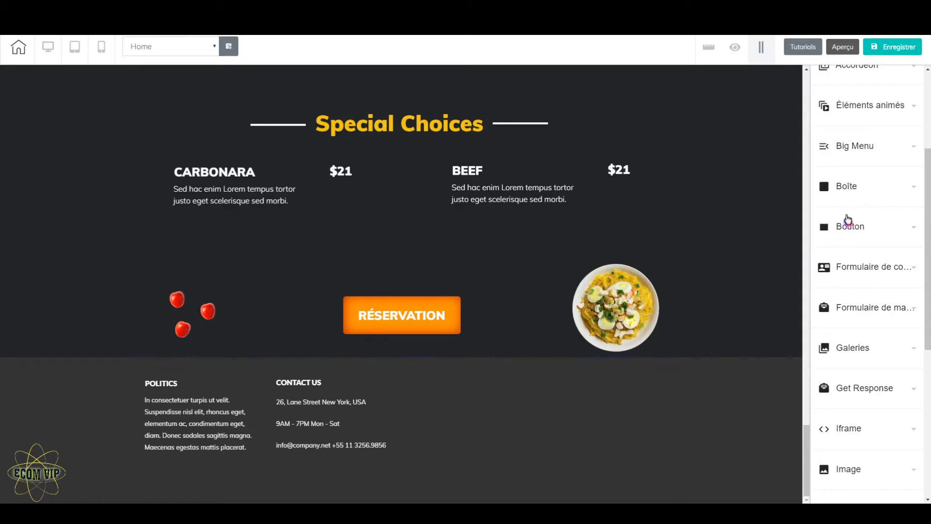
Step: Add an Iframe element to the empty footer area beside the CONTACT US column
scroll(848, 221, "up", 5)
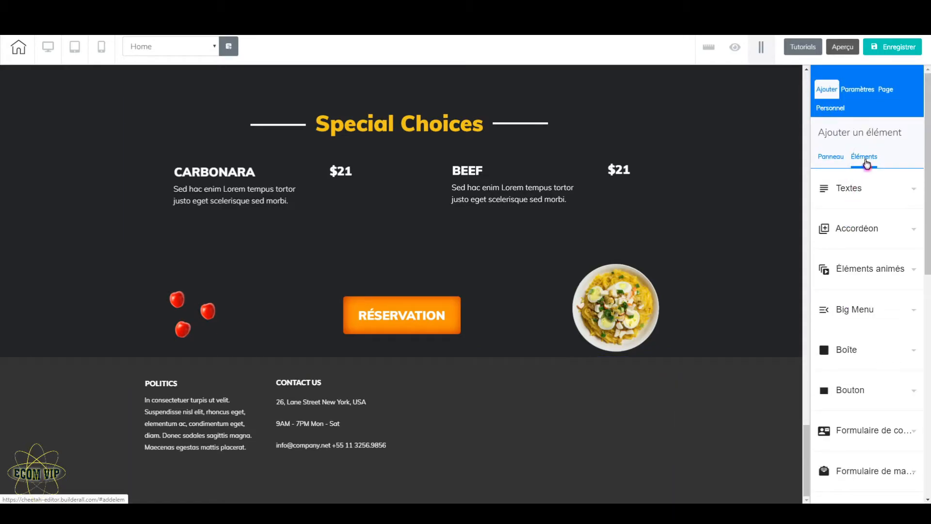
scroll(880, 385, "down", 3)
scroll(880, 385, "down", 2)
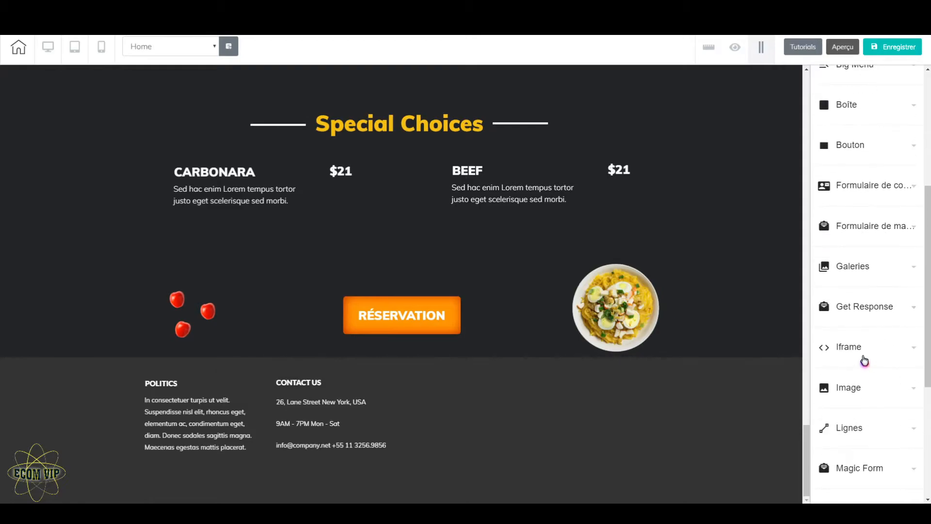
left_click(863, 348)
left_click_drag(874, 416, 526, 427)
left_click_drag(591, 424, 556, 428)
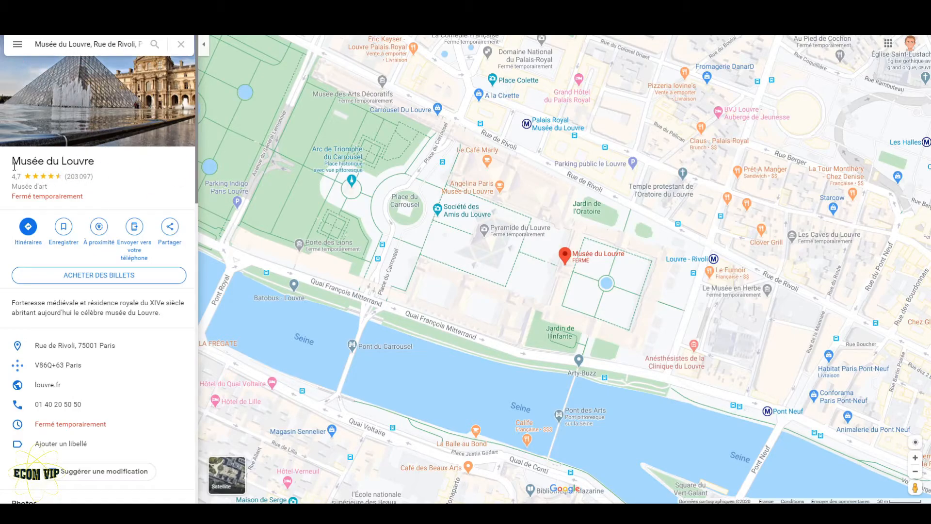
Step: In Google Maps, copy the medium-size HTML embed code for the Musée du Louvre map
left_click(170, 227)
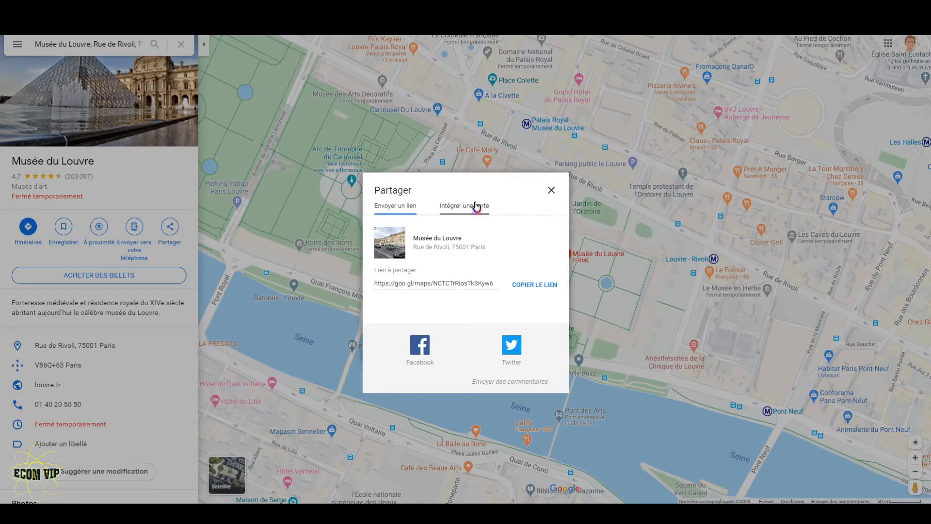
left_click(476, 207)
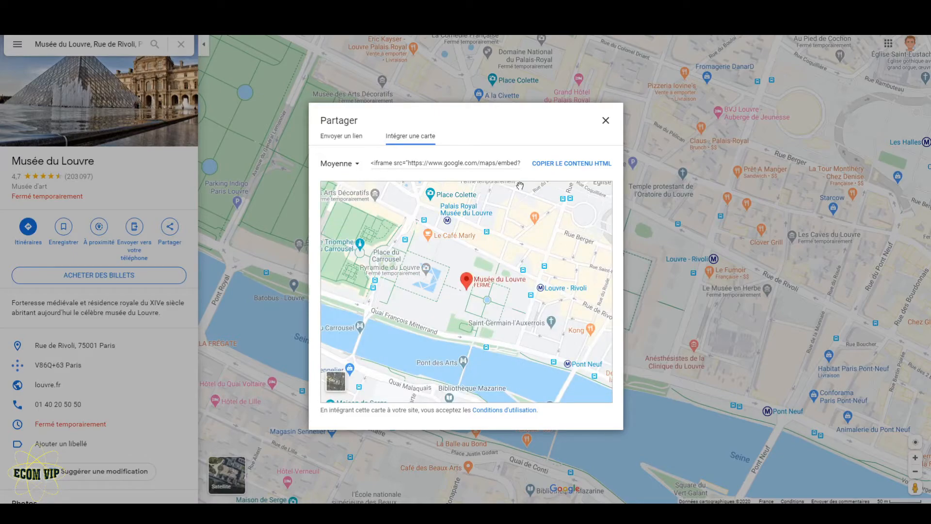
left_click(582, 164)
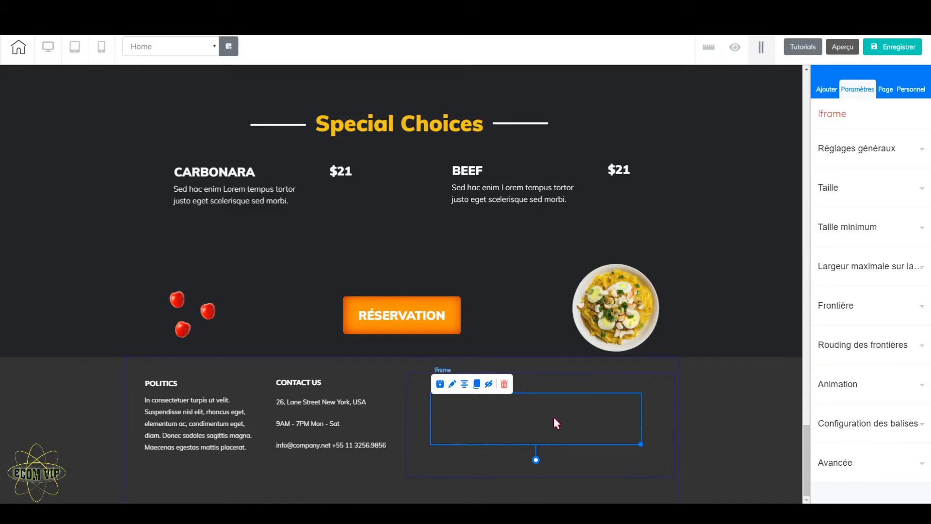
Step: Apply the copied map code as the footer Iframe's embedded document and enlarge the frame slightly
left_click(903, 155)
left_click(853, 320)
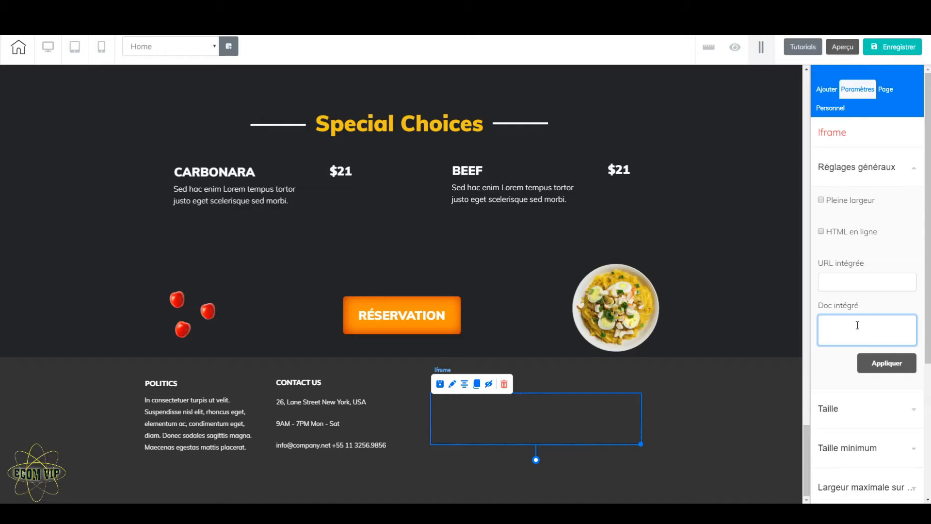
key("ctrl+v")
left_click(886, 367)
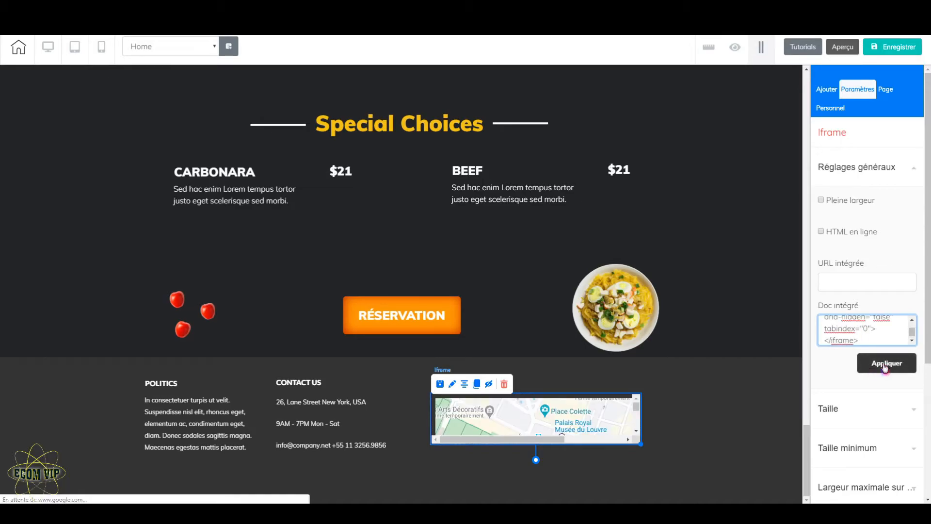
left_click(886, 368)
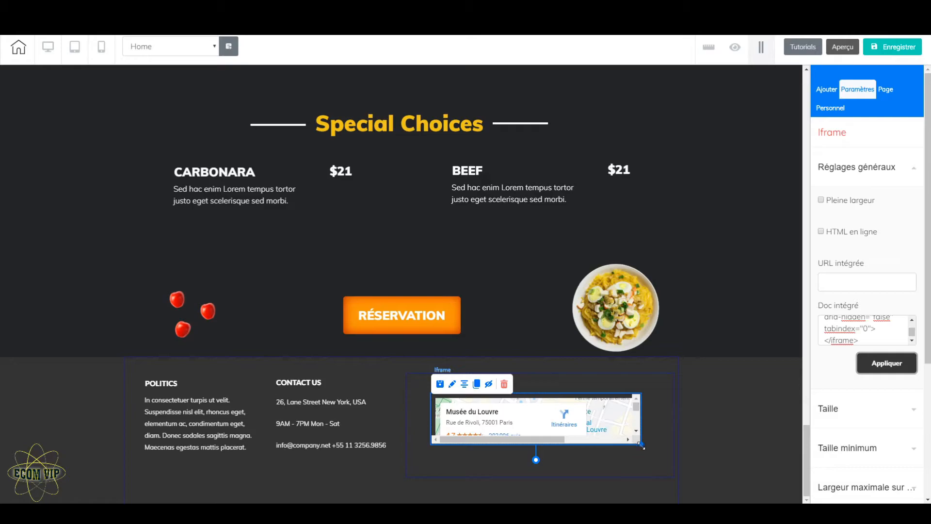
mouse_move(641, 446)
left_mouse_down()
mouse_move(665, 464)
mouse_move(652, 470)
mouse_move(649, 460)
left_mouse_up()
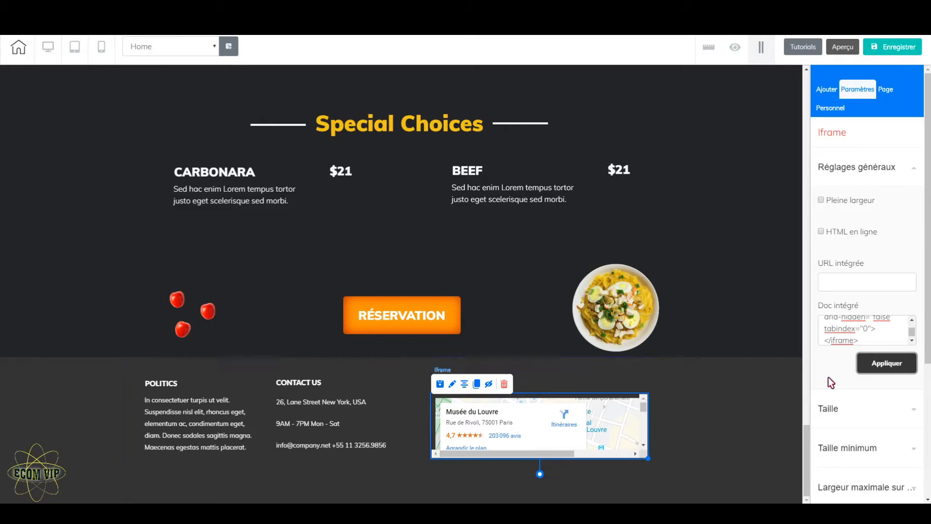
Step: Set both the height and width in the map's embed code to 100% and apply the change
left_click(912, 321)
left_click(912, 320)
left_click(914, 320)
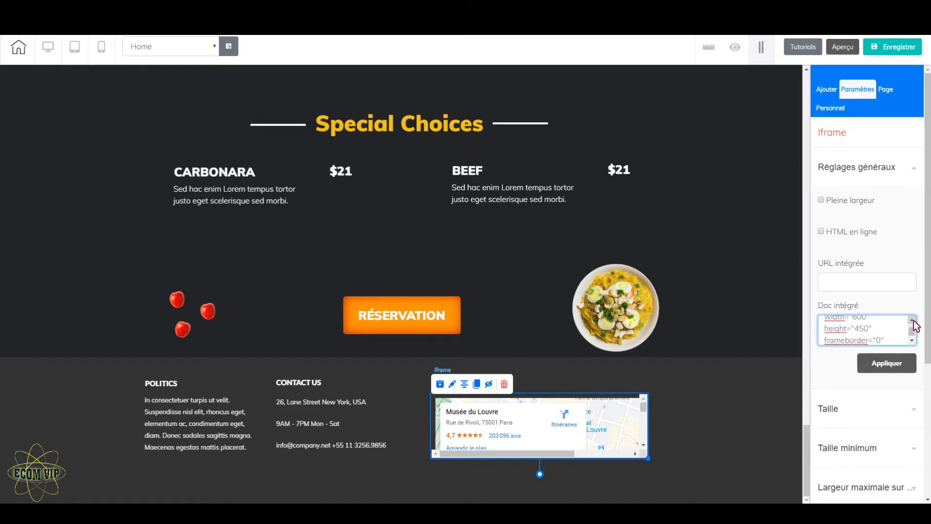
left_click_drag(856, 331, 869, 333)
type("100%")
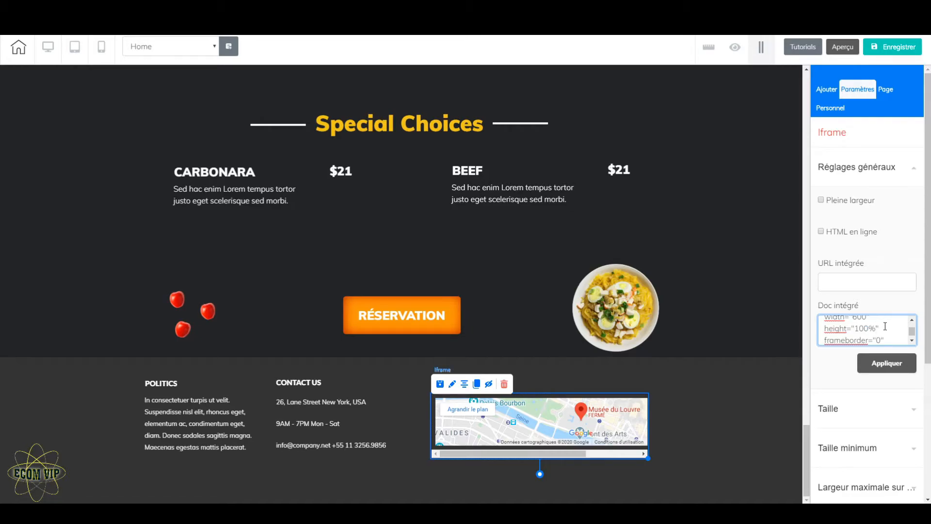
left_click(912, 320)
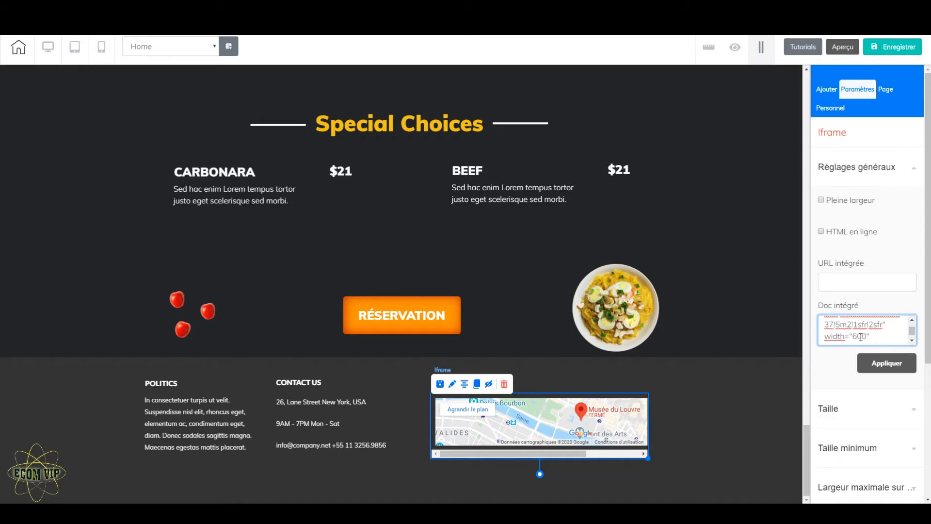
left_click_drag(853, 335, 855, 335)
type("100")
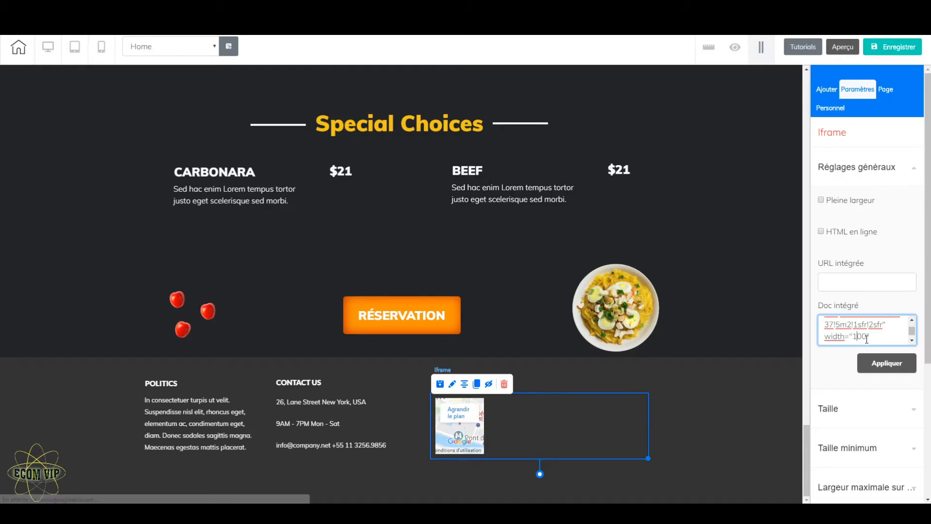
type("%")
left_click(889, 365)
left_click(891, 368)
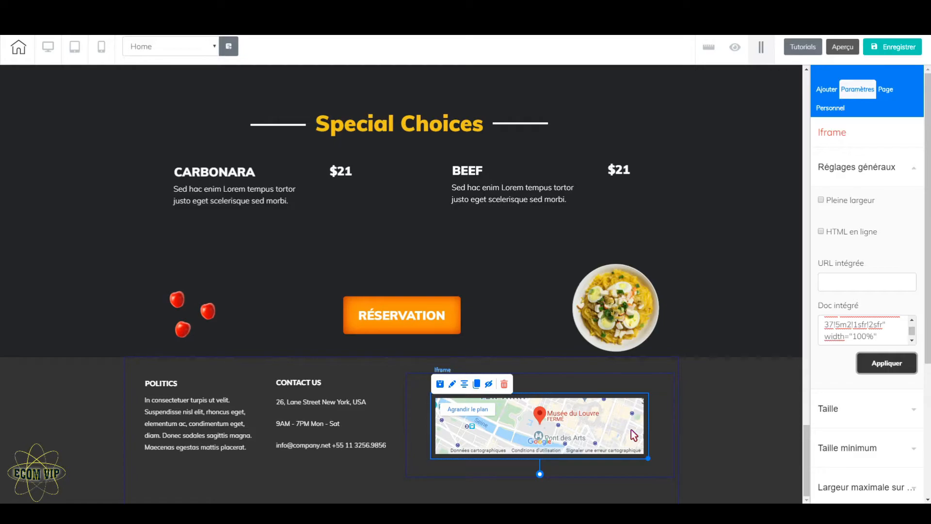
Step: Make the map Iframe taller and slightly narrower, and center it within its footer column
left_click_drag(648, 458, 541, 486)
left_click_drag(540, 486, 627, 479)
left_click_drag(591, 434, 573, 424)
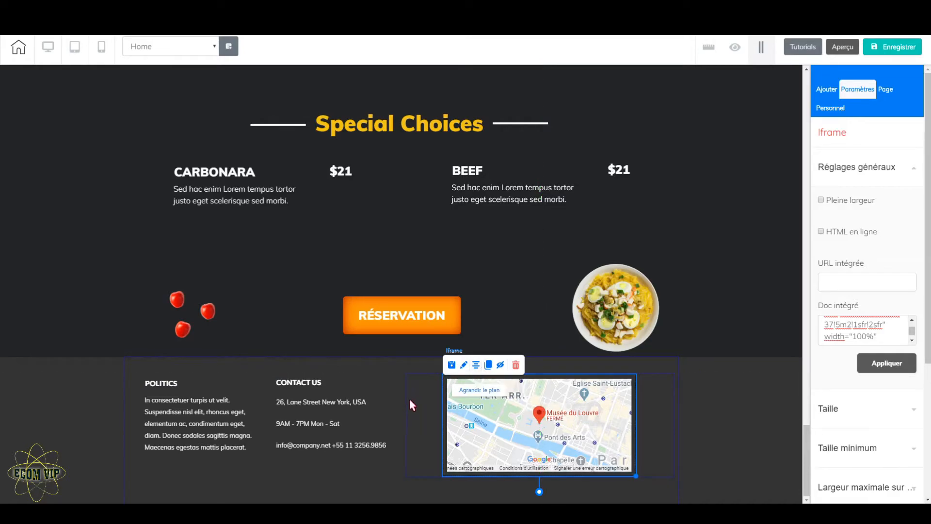
left_click(476, 365)
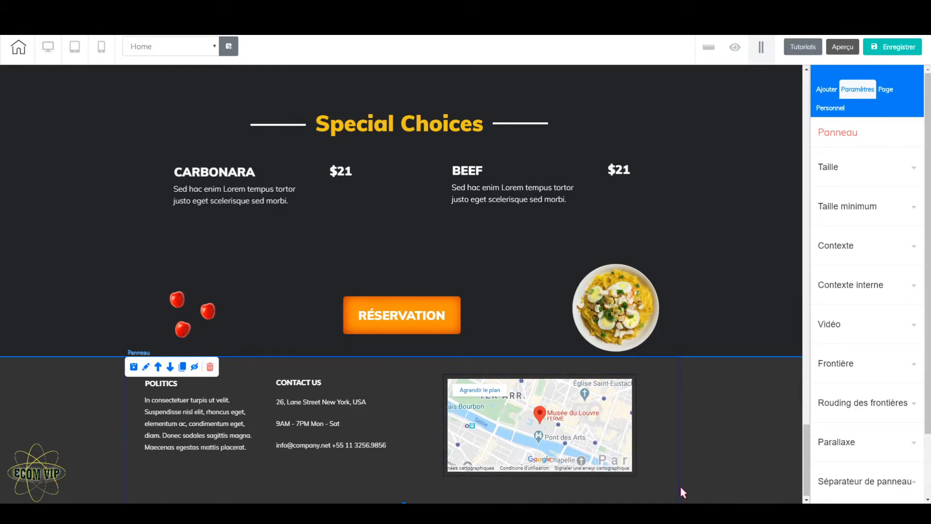
Step: Give the footer's map Iframe a solid border with a width of 2
left_click(497, 411)
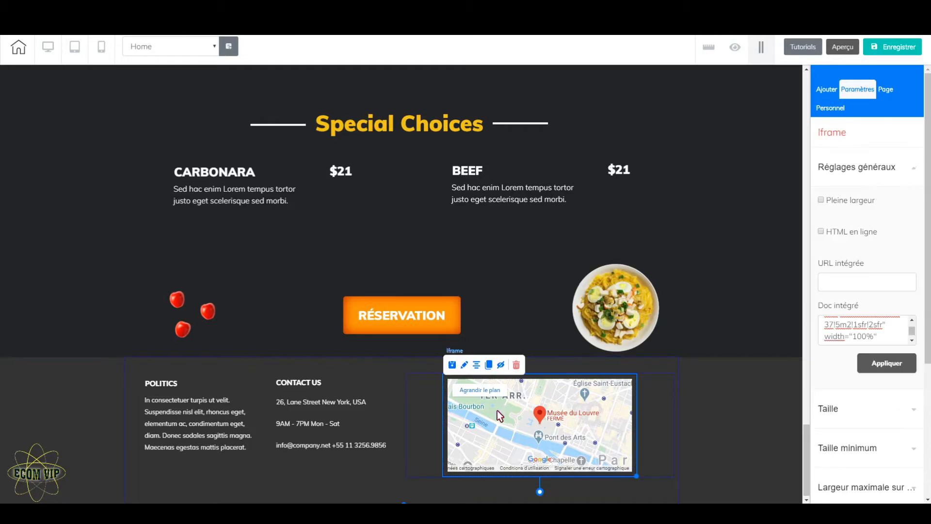
left_click(893, 170)
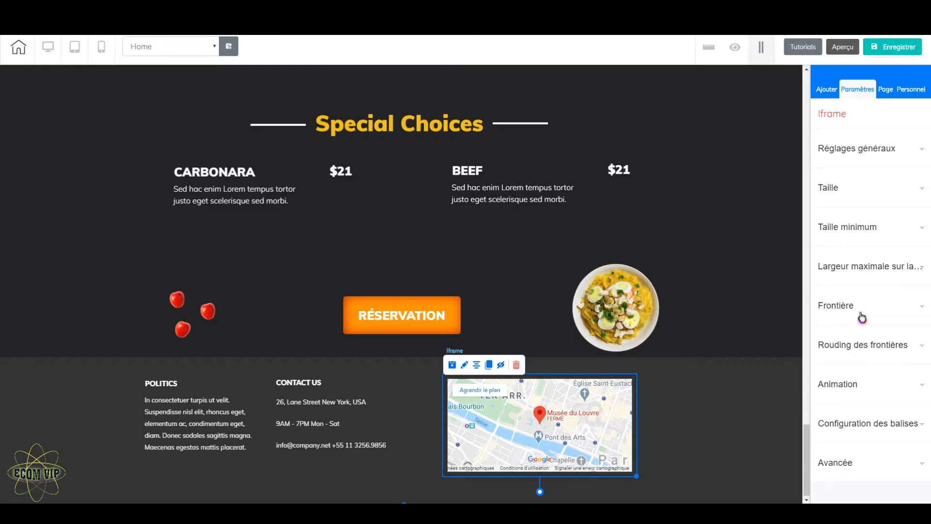
left_click(877, 305)
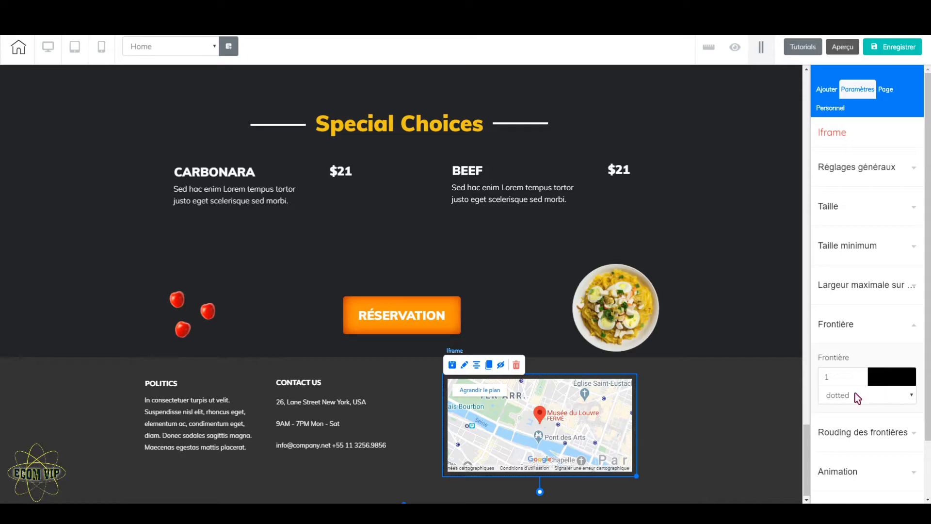
left_click(863, 374)
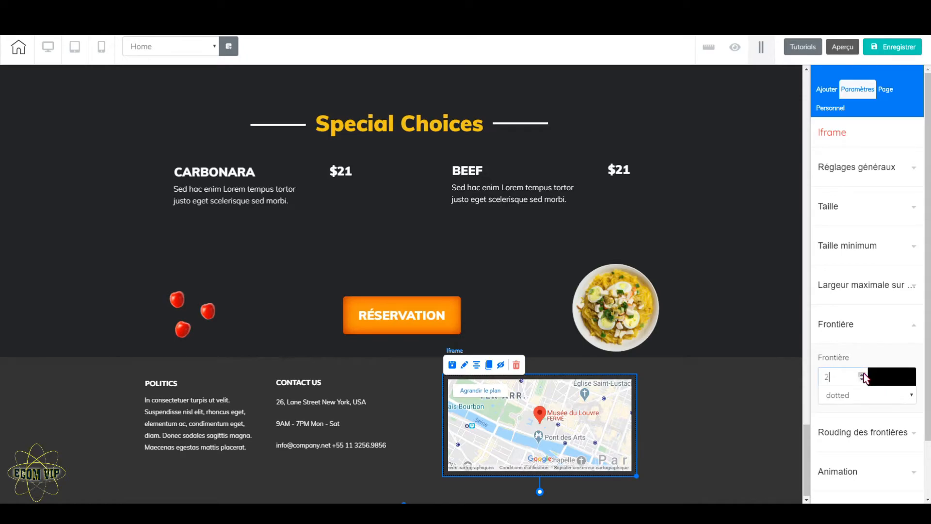
left_click(908, 396)
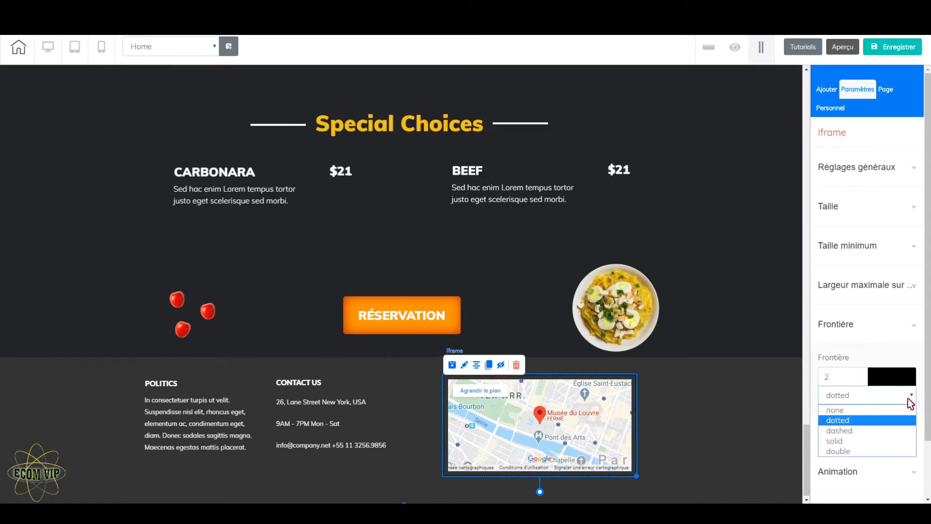
left_click(856, 441)
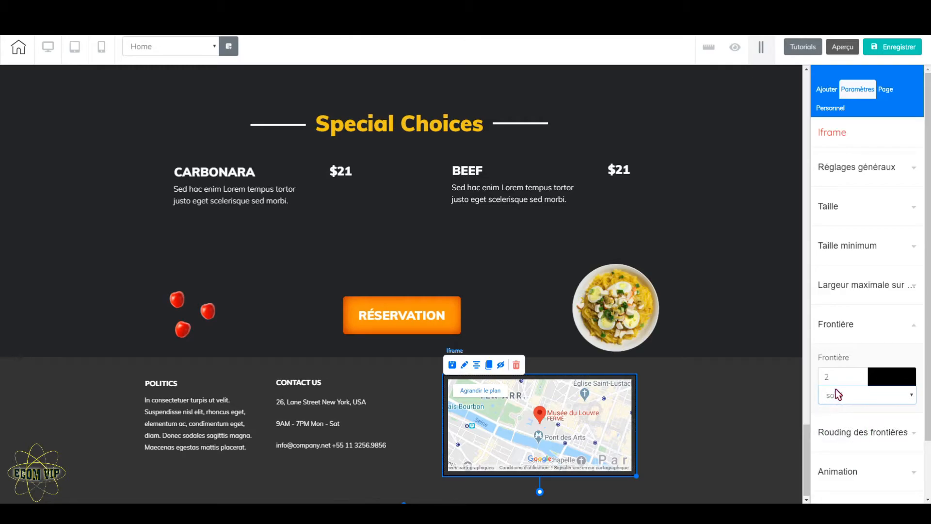
Step: Color the map Iframe's border with the saved orange swatch
left_click(900, 384)
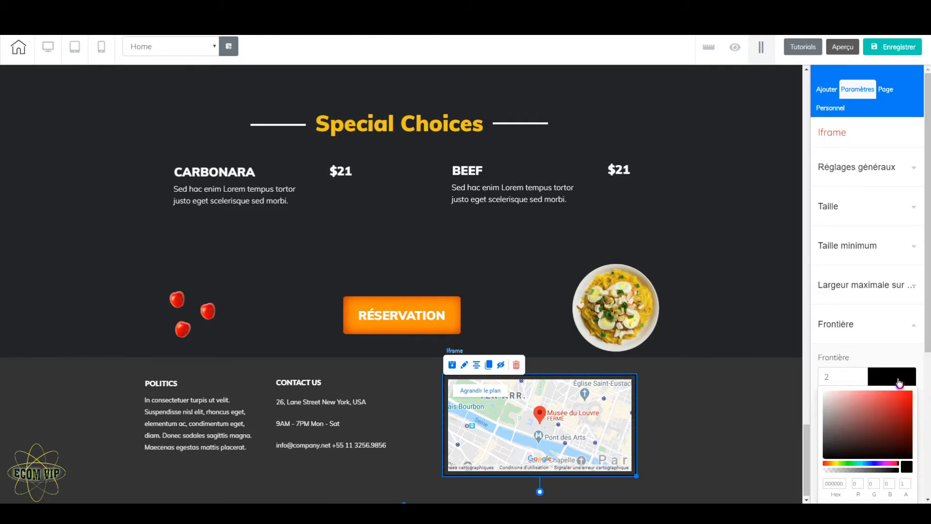
scroll(903, 412, "down", 2)
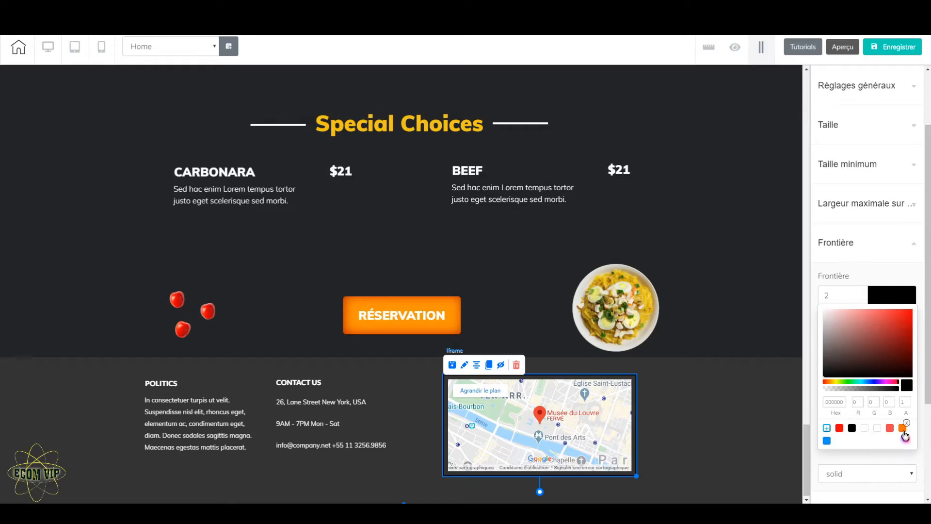
left_click(904, 429)
left_click(749, 436)
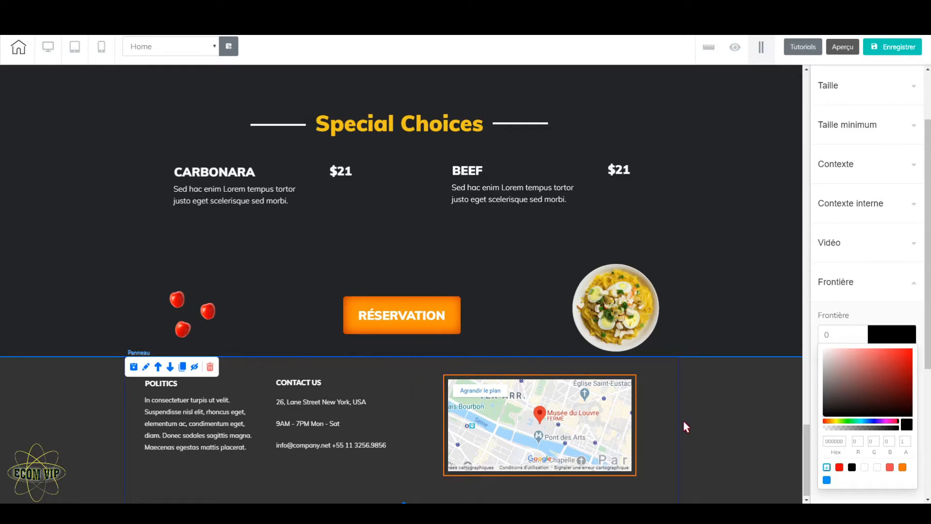
Step: Save the Home page and decline publishing the site for now
scroll(491, 394, "up", 3)
scroll(490, 394, "down", 3)
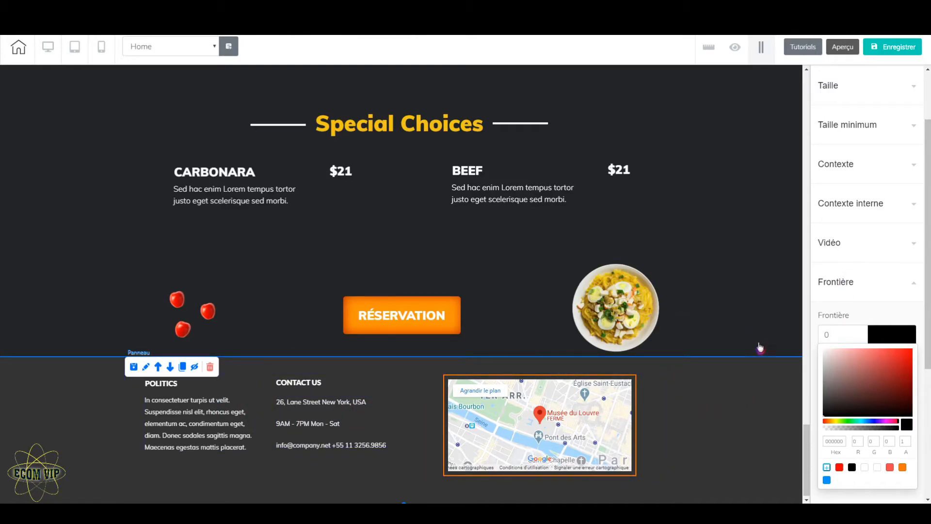
scroll(727, 441, "up", 10)
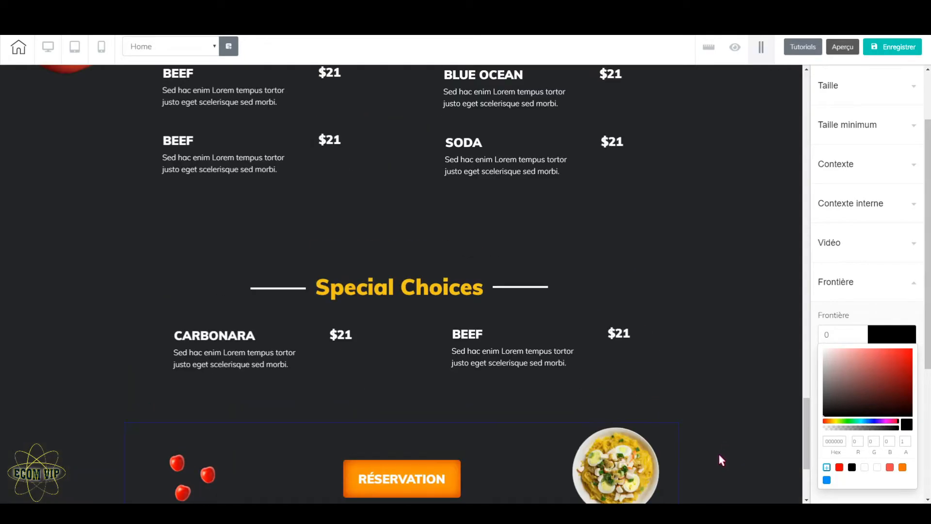
scroll(719, 459, "up", 8)
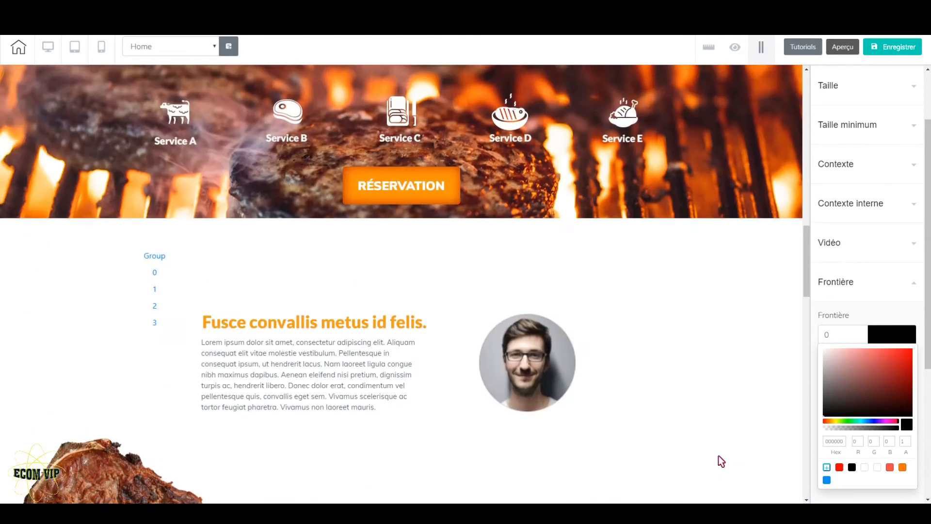
scroll(718, 454, "down", 8)
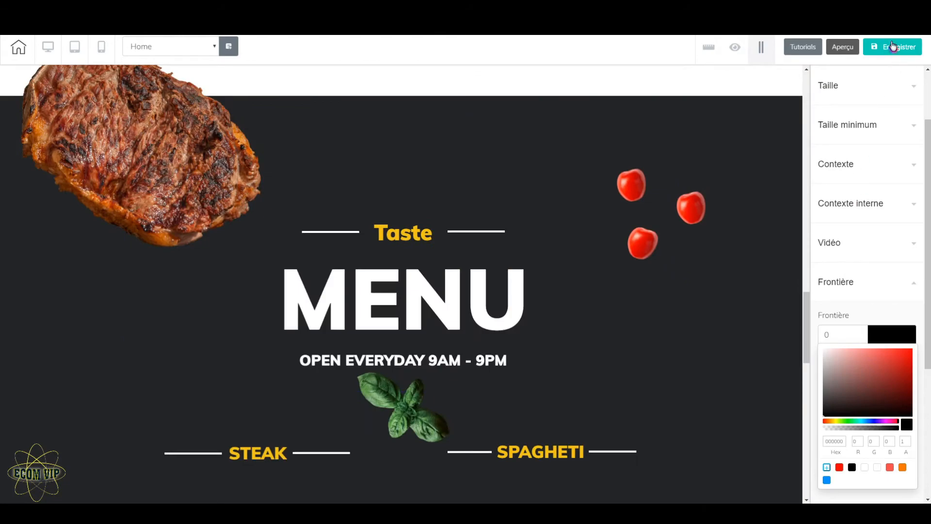
left_click(892, 47)
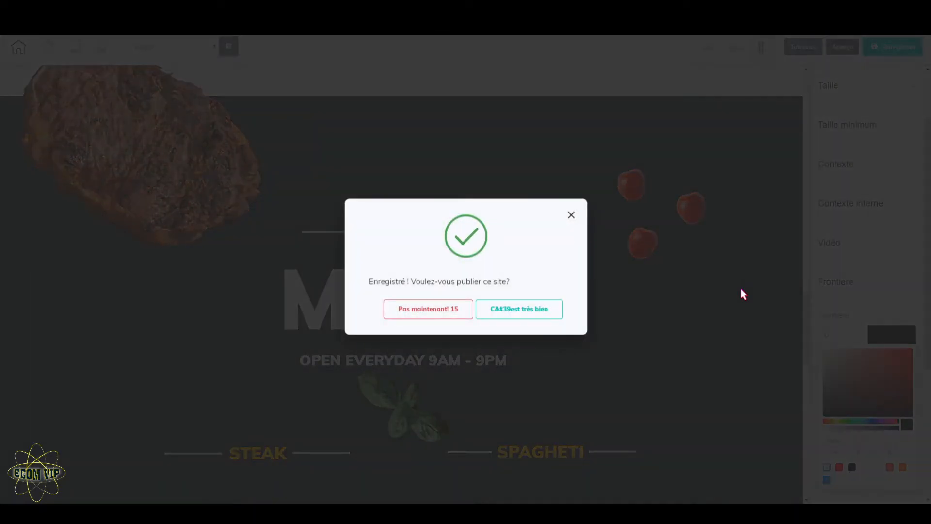
left_click(439, 315)
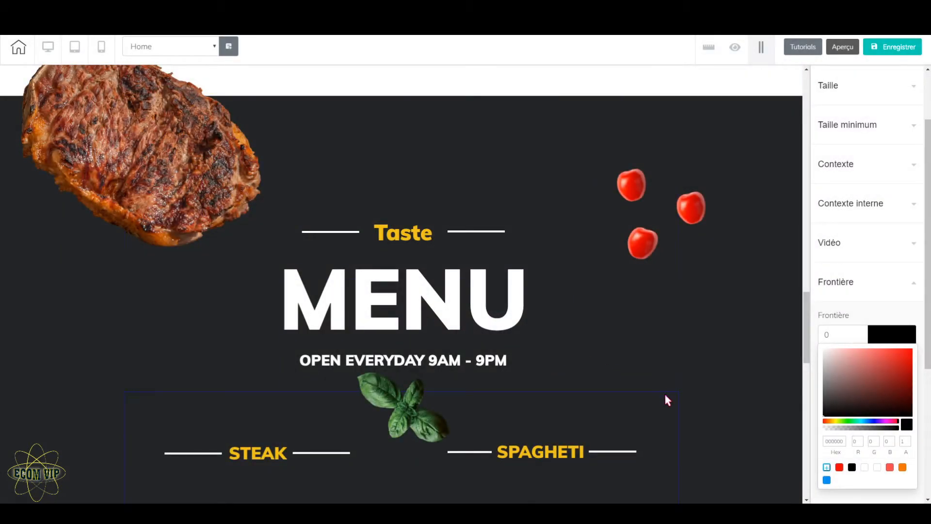
Step: Review the Home page's sections between the header and the footer against the header menu's items
scroll(664, 392, "up", 15)
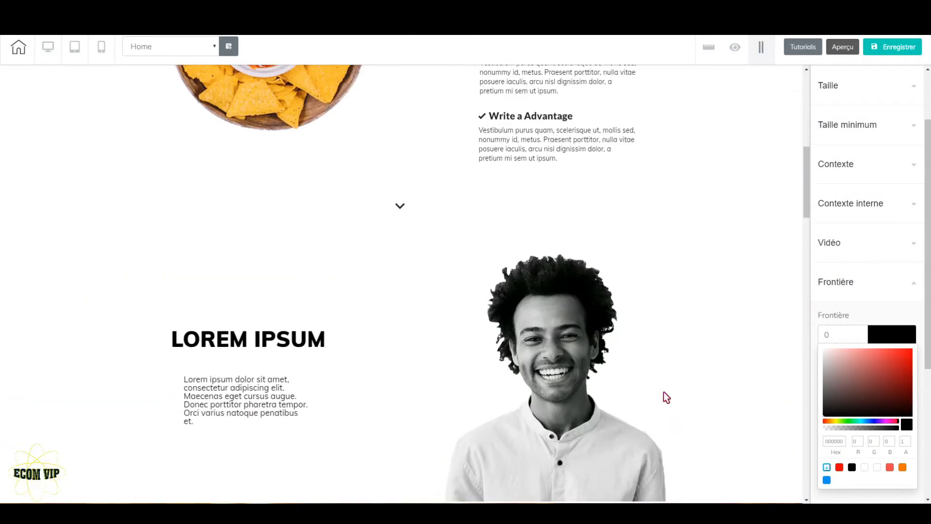
scroll(664, 391, "up", 8)
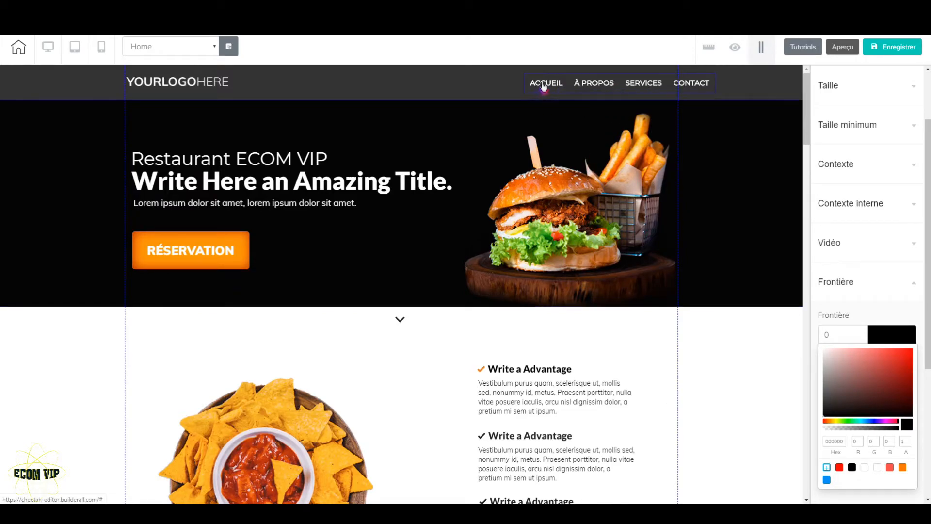
scroll(623, 391, "down", 15)
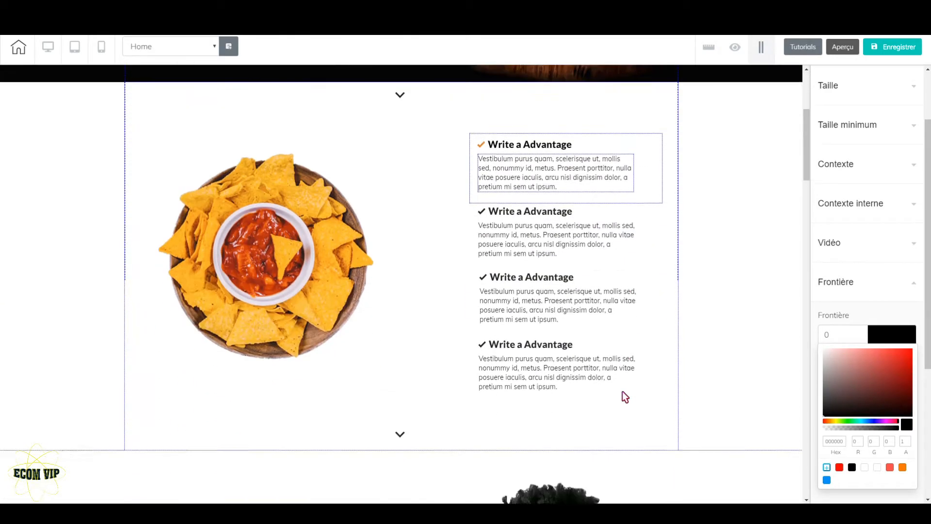
scroll(624, 392, "down", 15)
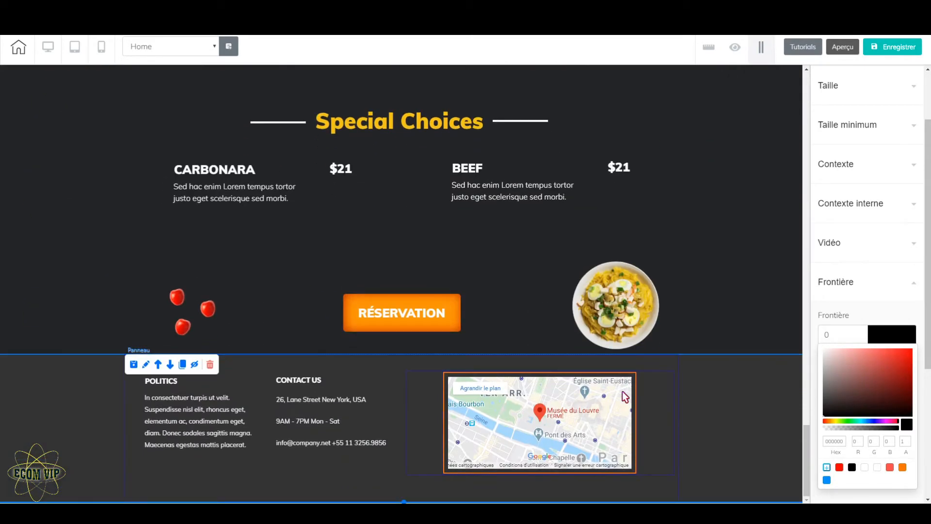
scroll(624, 397, "up", 15)
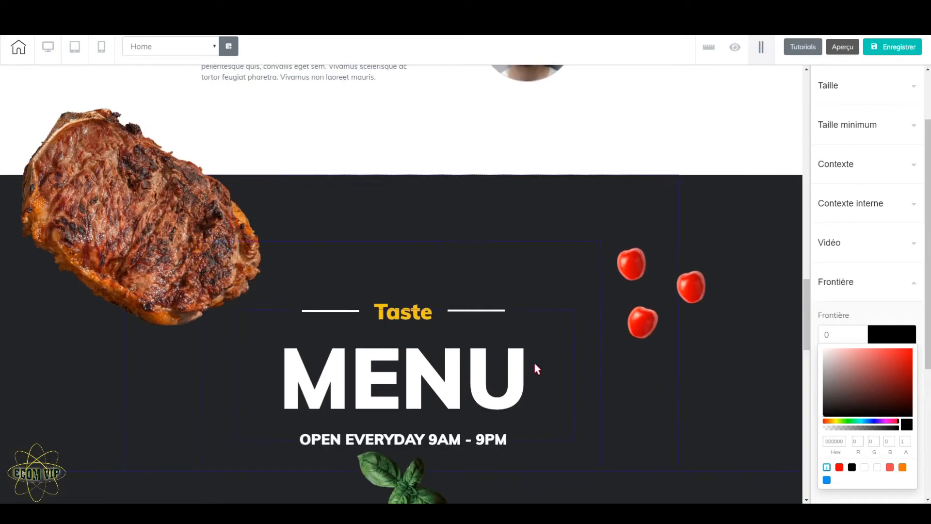
scroll(553, 399, "up", 15)
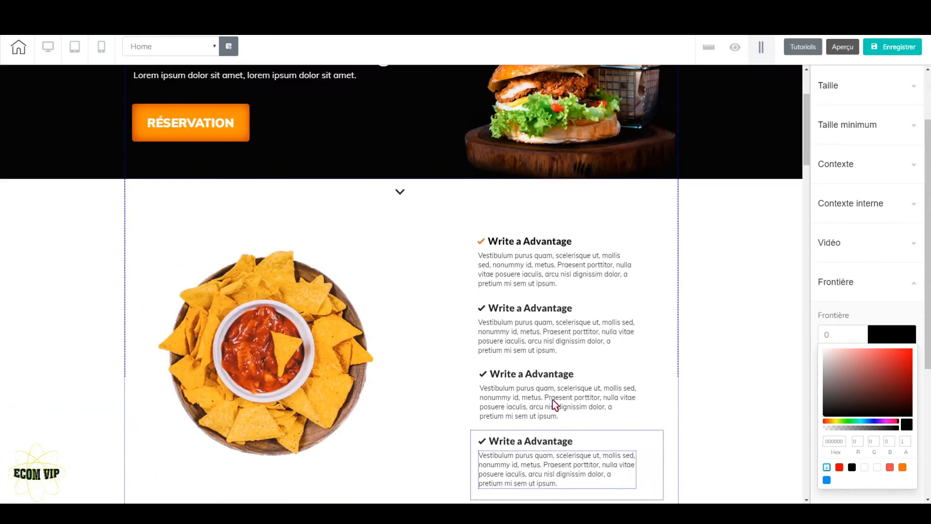
scroll(552, 400, "up", 3)
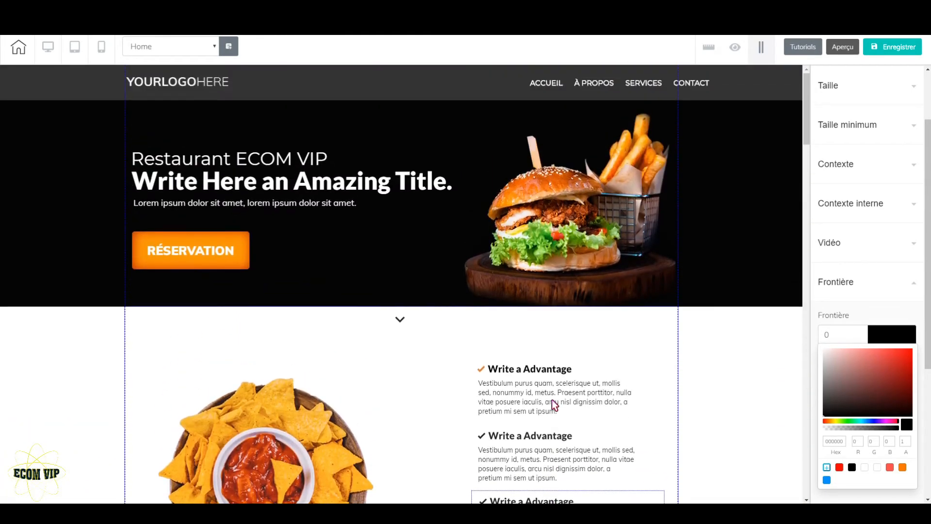
Step: Rename the header menu's CONTACT item as MENU and save the menu's items
left_click(611, 87)
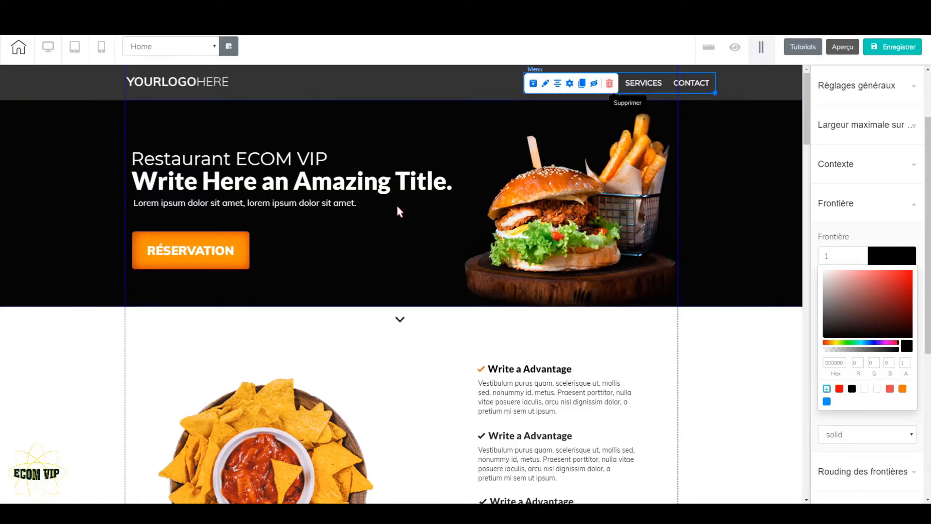
left_click(571, 85)
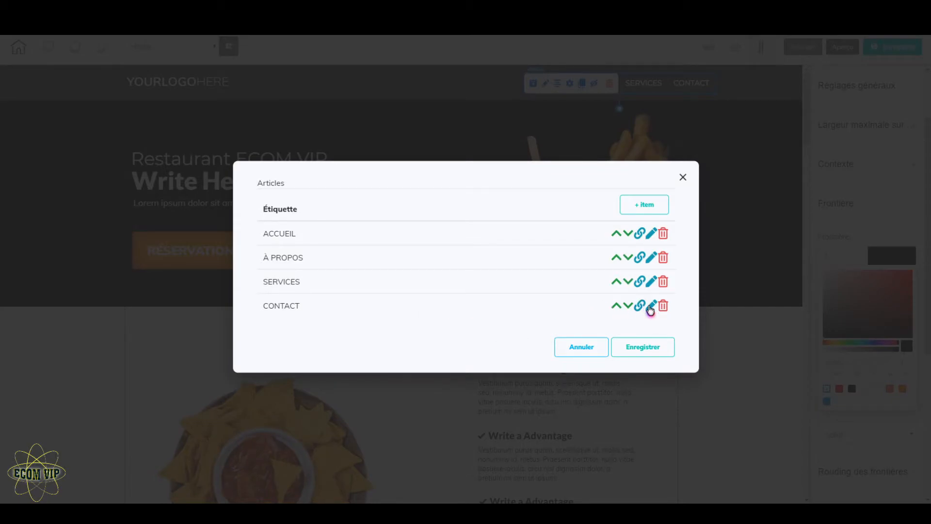
left_click(651, 307)
left_click_drag(327, 223, 275, 227)
type("MENU")
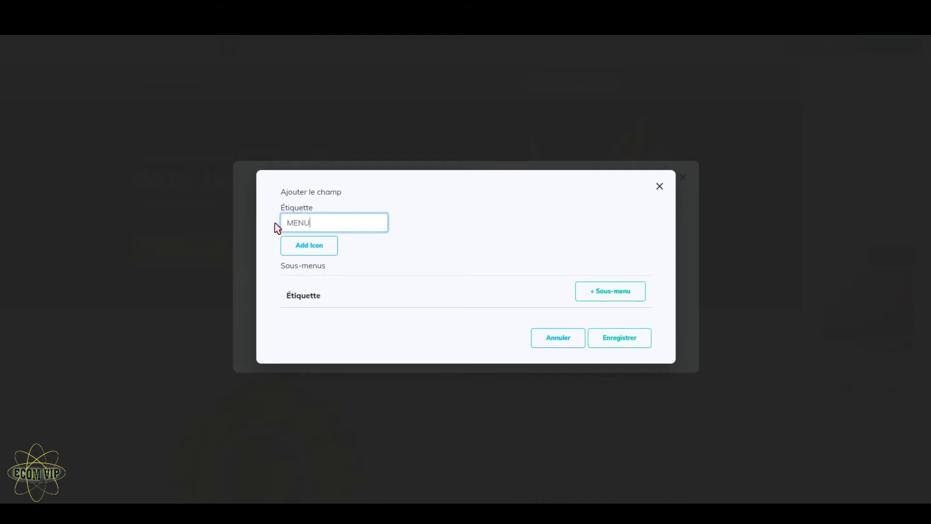
left_click(631, 344)
left_click(634, 348)
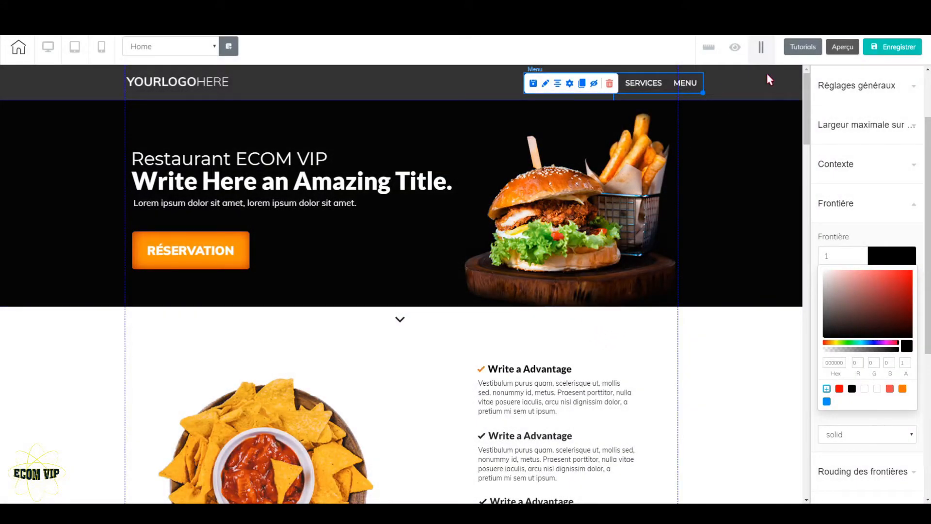
left_click(767, 73)
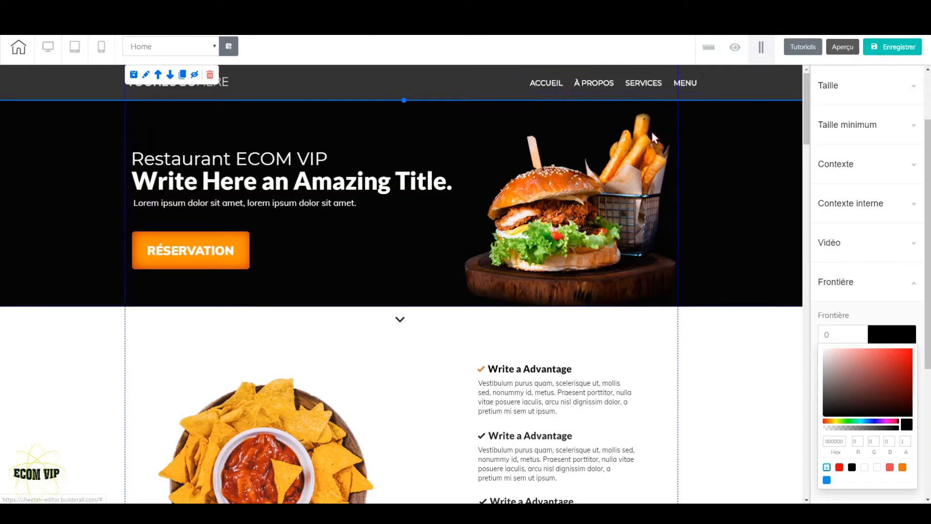
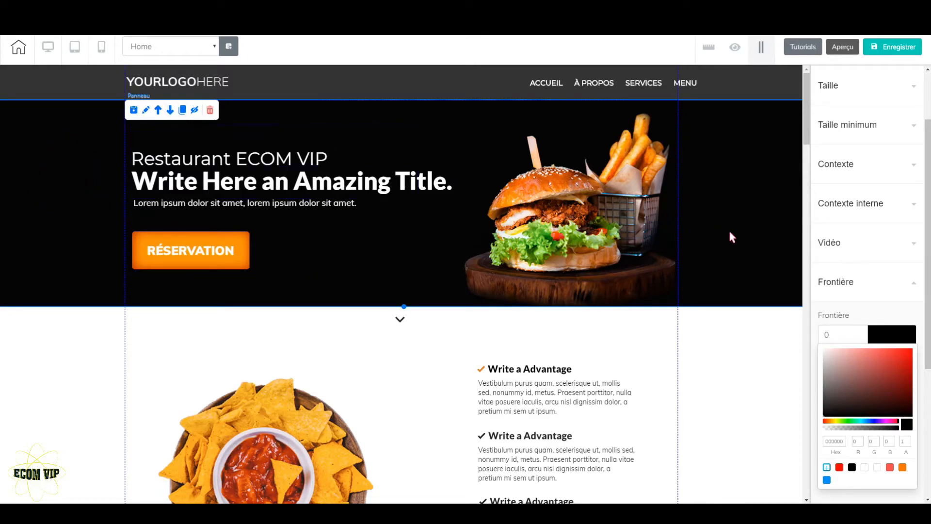
Step: Activate an anchor on the hero panel with the burger image and name it accueil
scroll(906, 315, "down", 5)
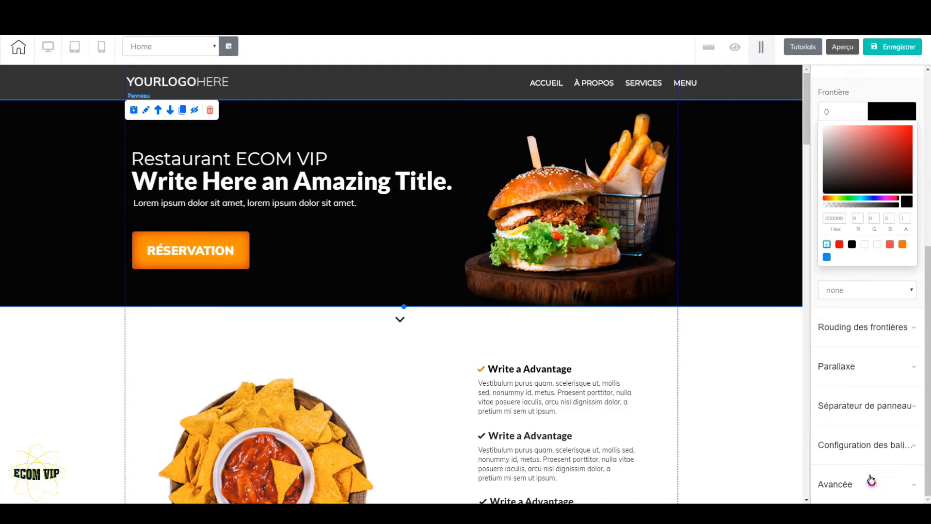
left_click(866, 493)
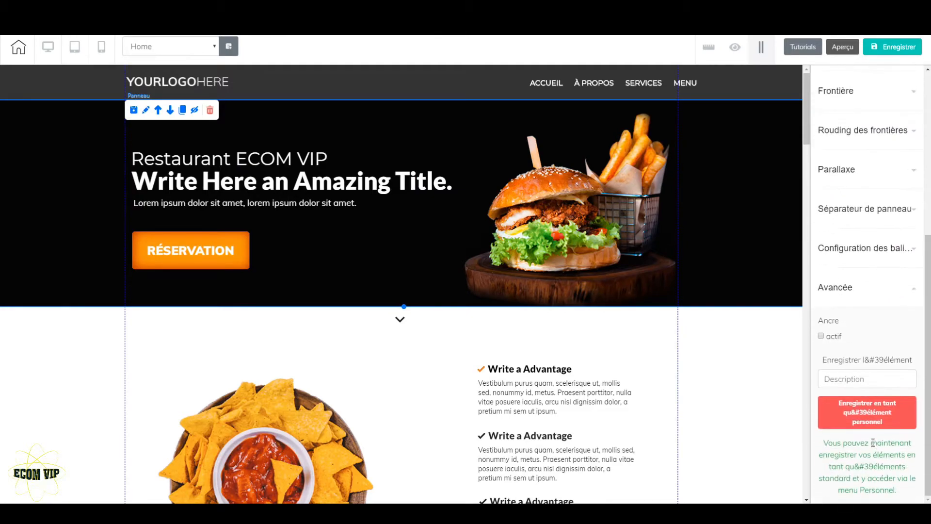
left_click(821, 336)
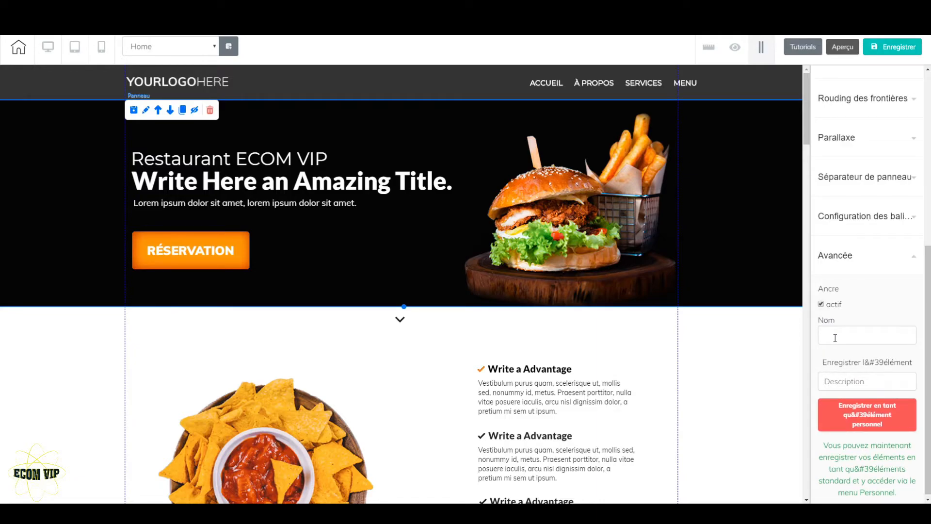
left_click(836, 338)
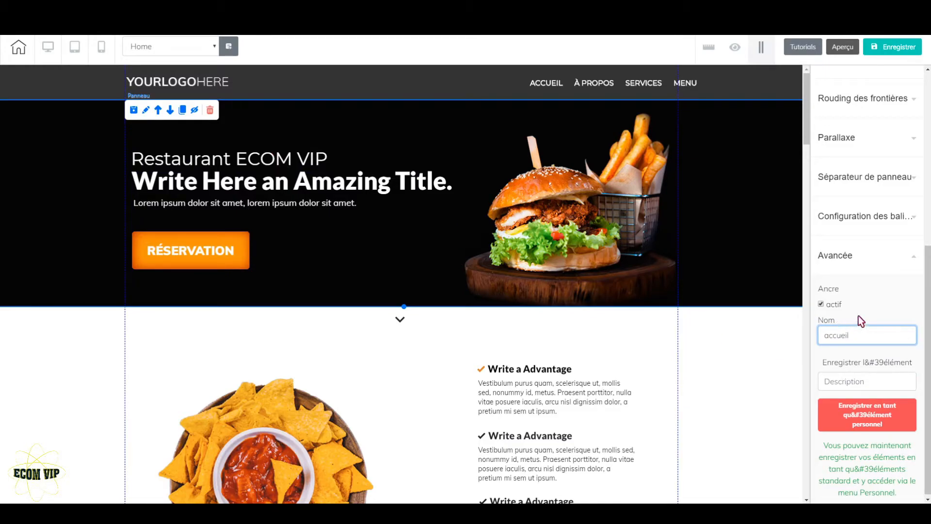
scroll(700, 382, "down", 2)
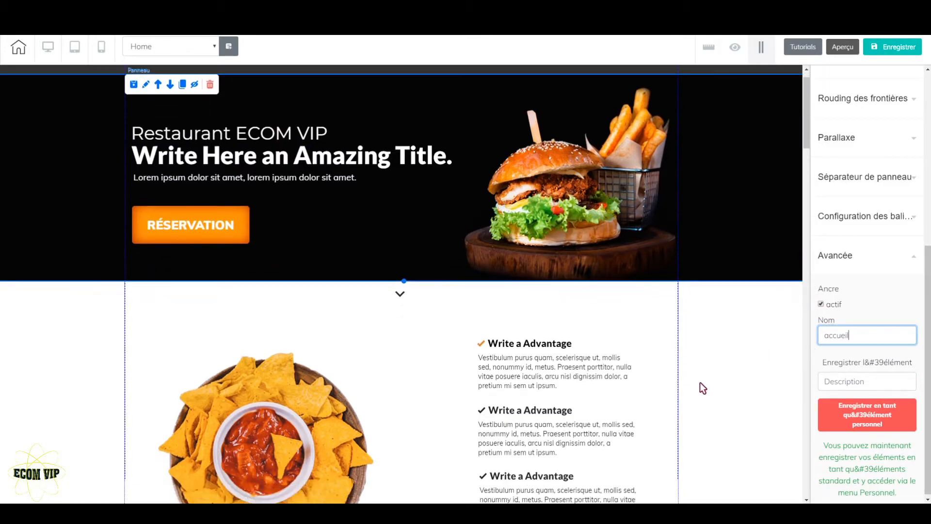
scroll(700, 382, "up", 2)
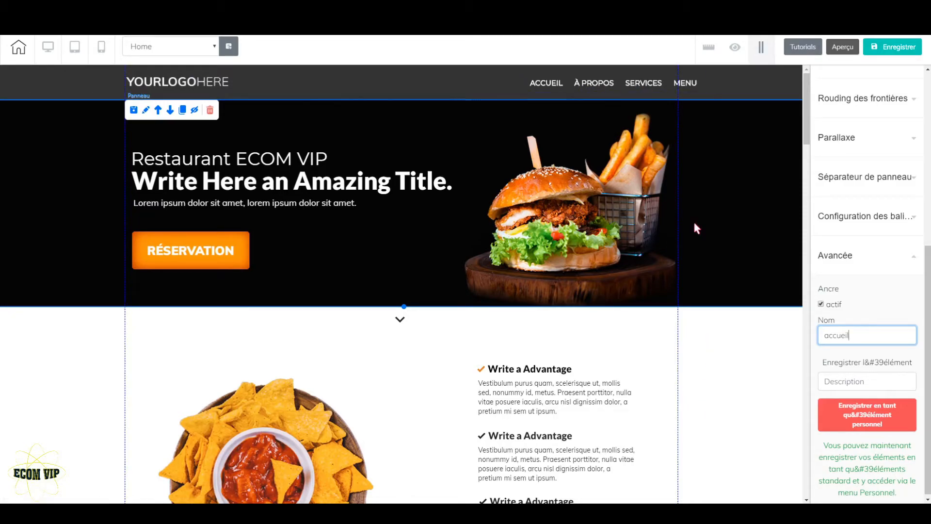
Step: Activate an anchor on the advantages panel with the nachos image and name it apropos
scroll(687, 361, "down", 10)
scroll(687, 362, "down", 5)
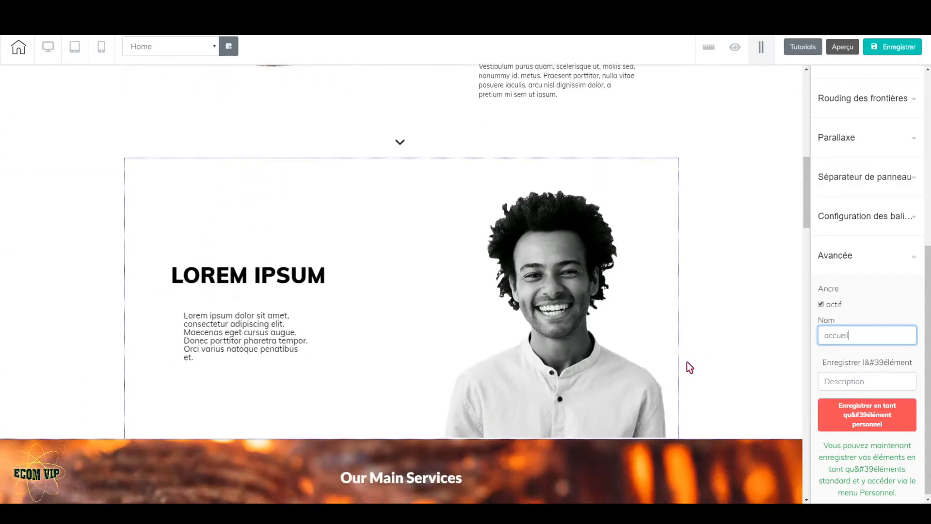
scroll(687, 363, "up", 12)
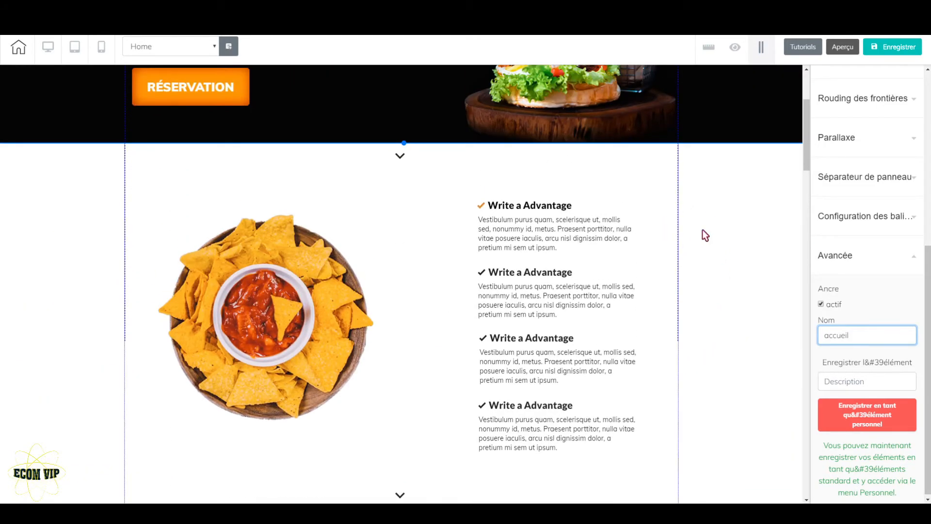
left_click(715, 234)
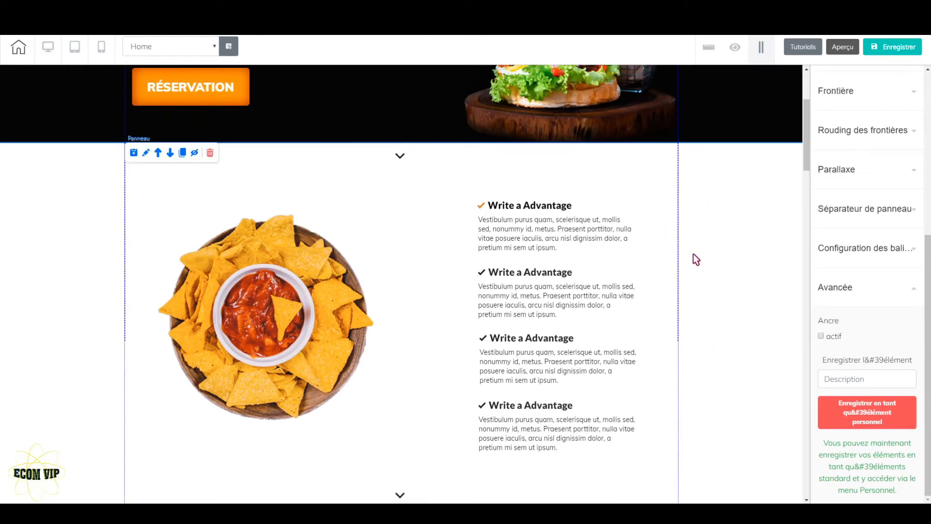
left_click(821, 336)
left_click(847, 337)
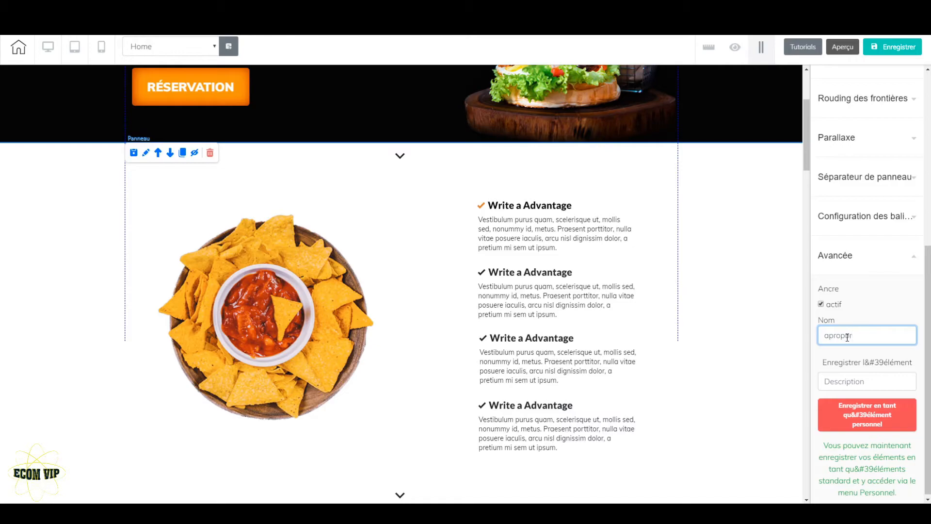
type("apropos")
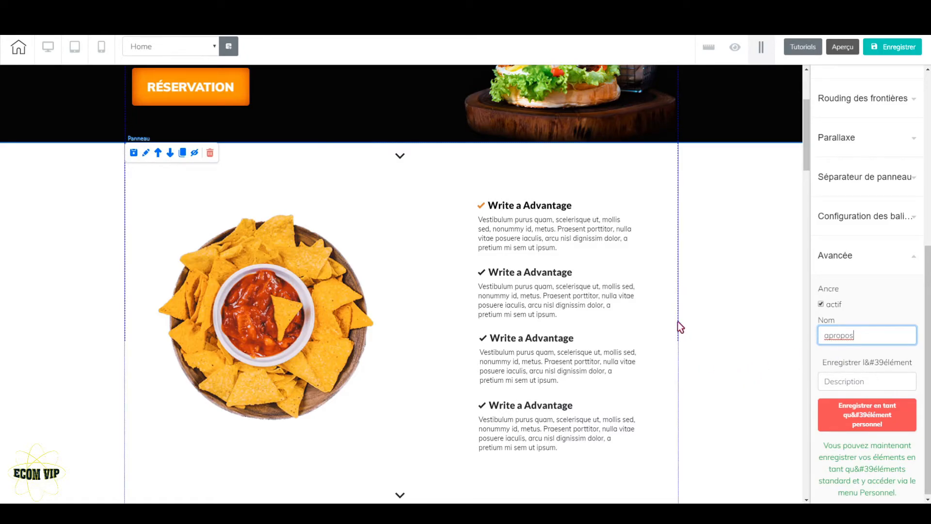
Step: Activate an anchor on the Our Main Services panel and name it services
scroll(678, 322, "up", 3)
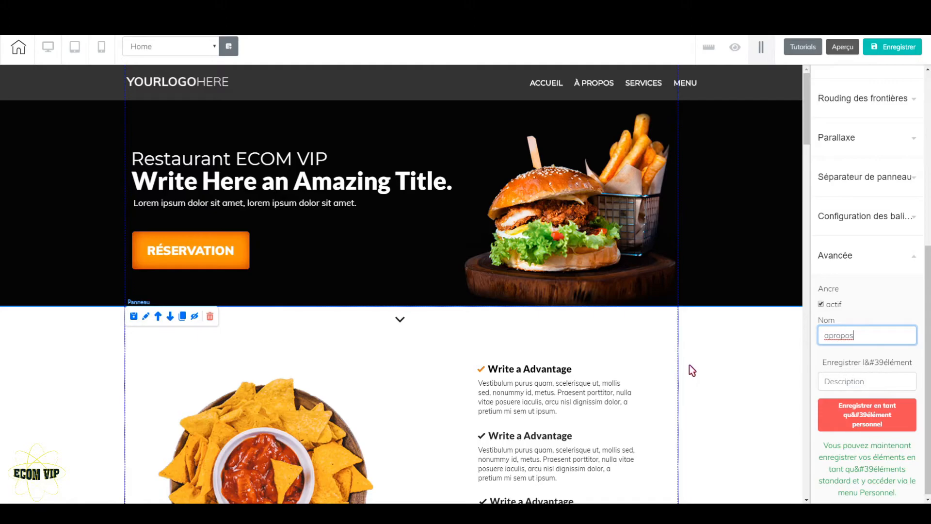
scroll(691, 399, "down", 12)
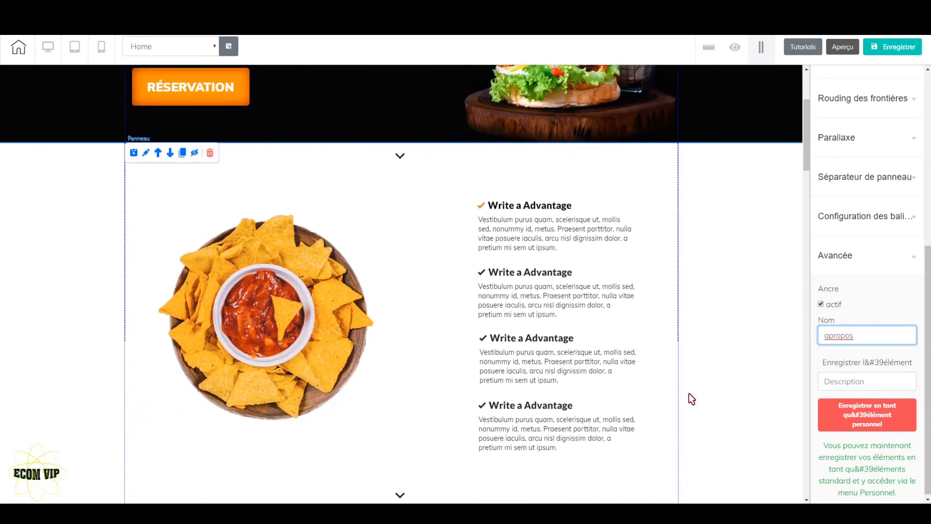
scroll(691, 399, "up", 7)
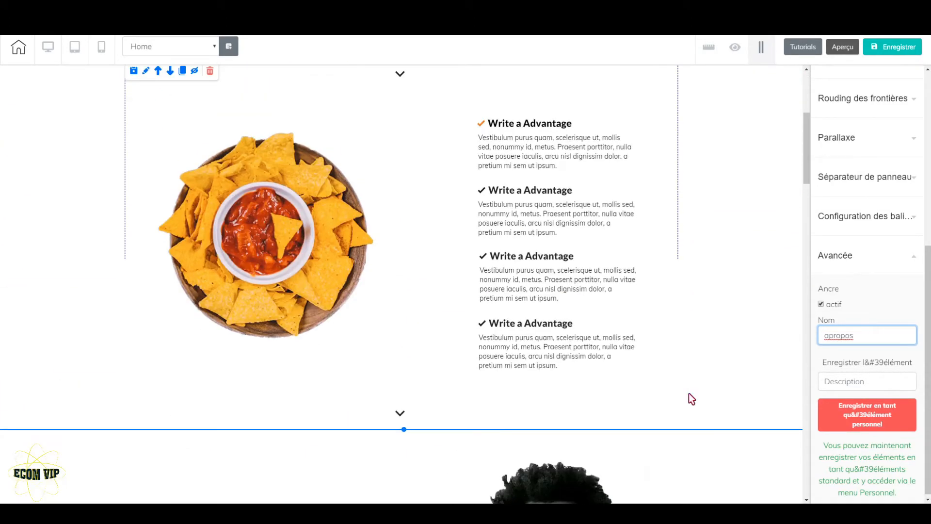
scroll(675, 366, "down", 6)
scroll(677, 371, "down", 5)
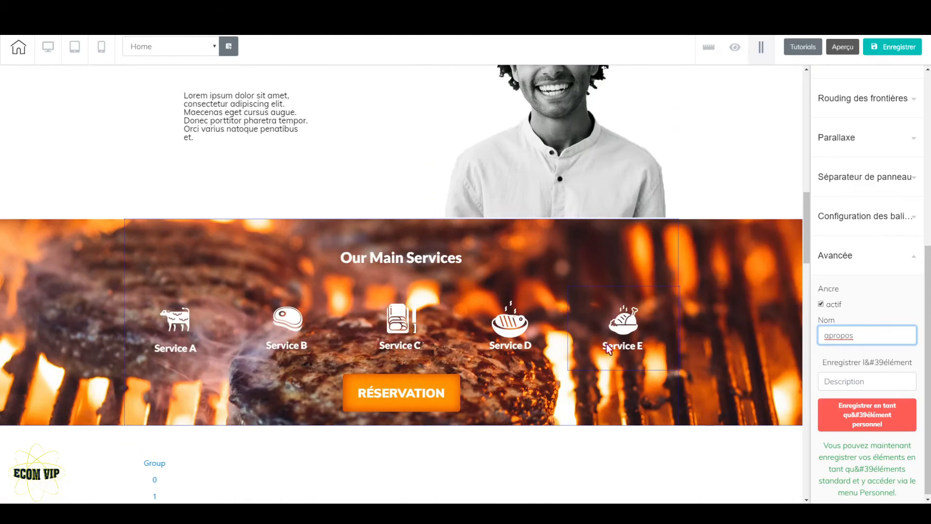
left_click(709, 257)
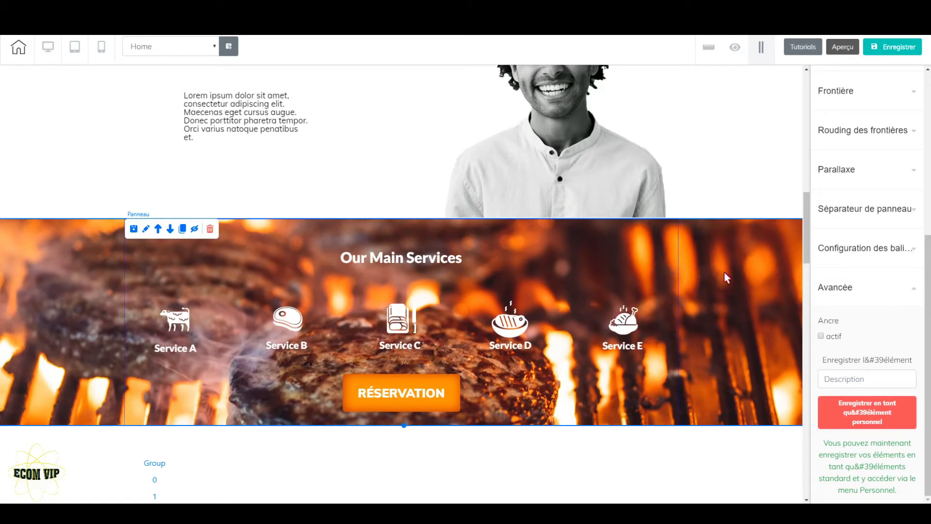
left_click(821, 336)
left_click(844, 335)
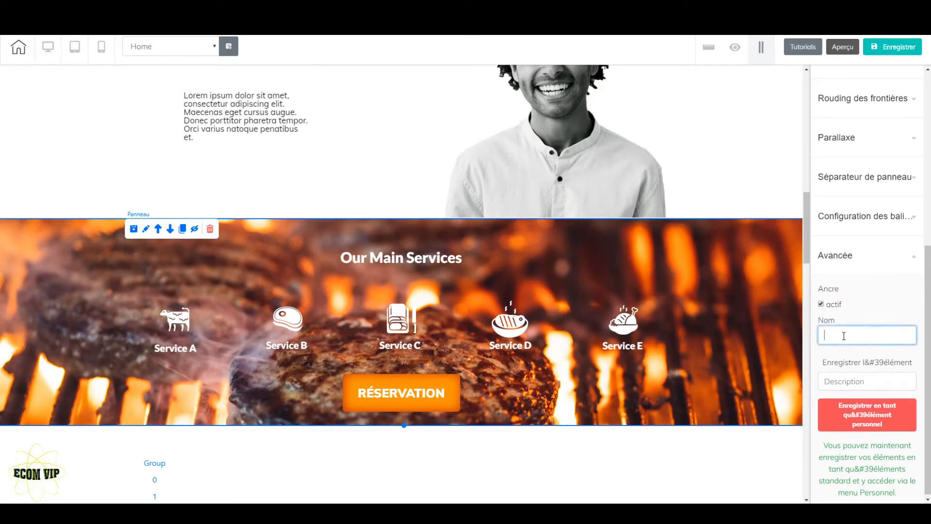
type("services")
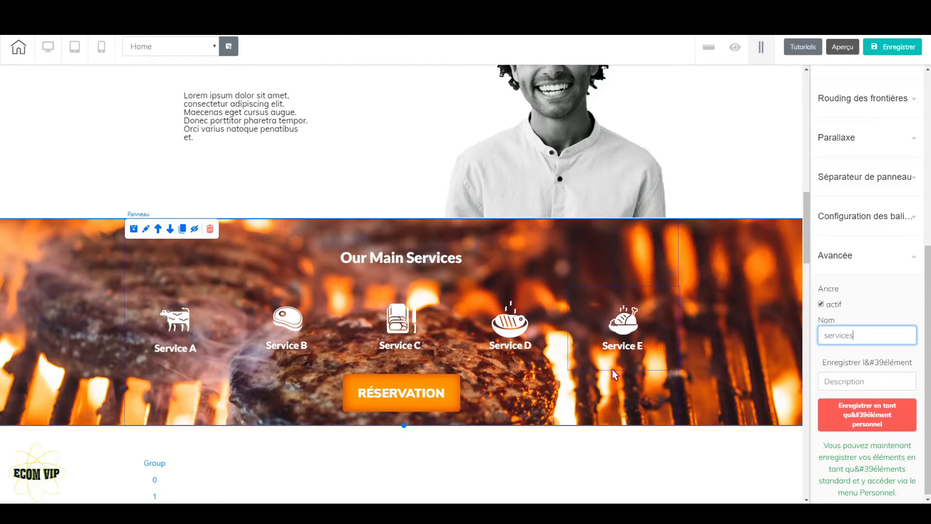
Step: Activate an anchor on the dark Taste MENU title panel and name it menu
scroll(624, 352, "down", 5)
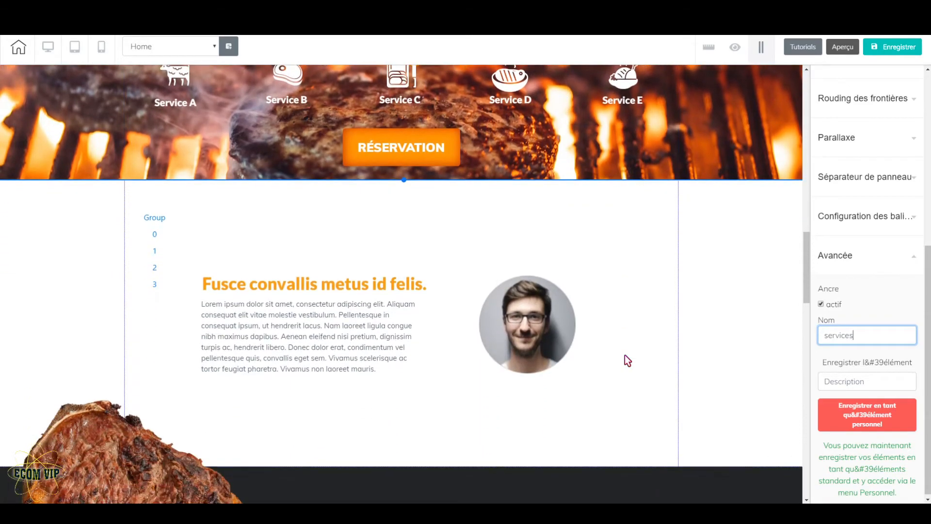
scroll(625, 355, "down", 7)
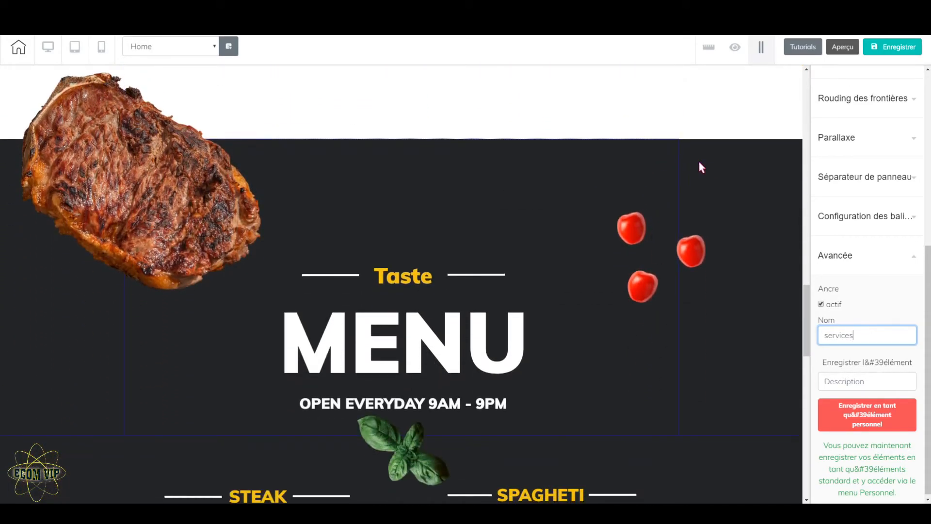
left_click(708, 163)
scroll(633, 328, "down", 3)
scroll(635, 330, "up", 3)
left_click(821, 336)
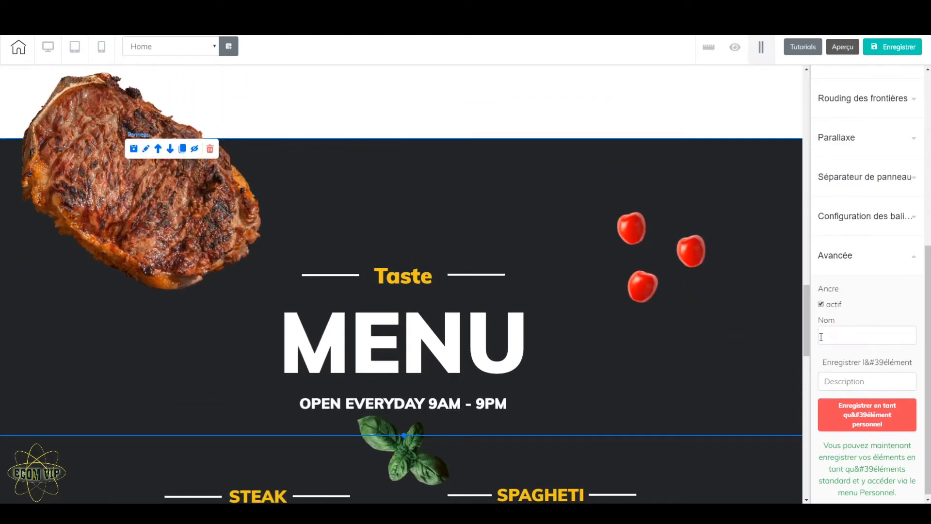
left_click(834, 336)
type("menu")
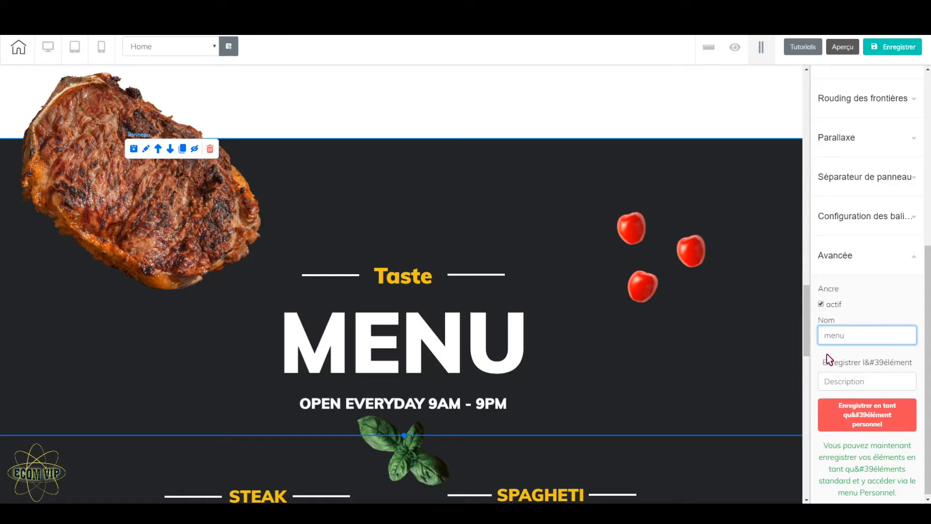
Step: Link the header menu's ACCUEIL item to the Accueil page's accueil anchor
scroll(752, 353, "down", 2)
scroll(751, 350, "down", 2)
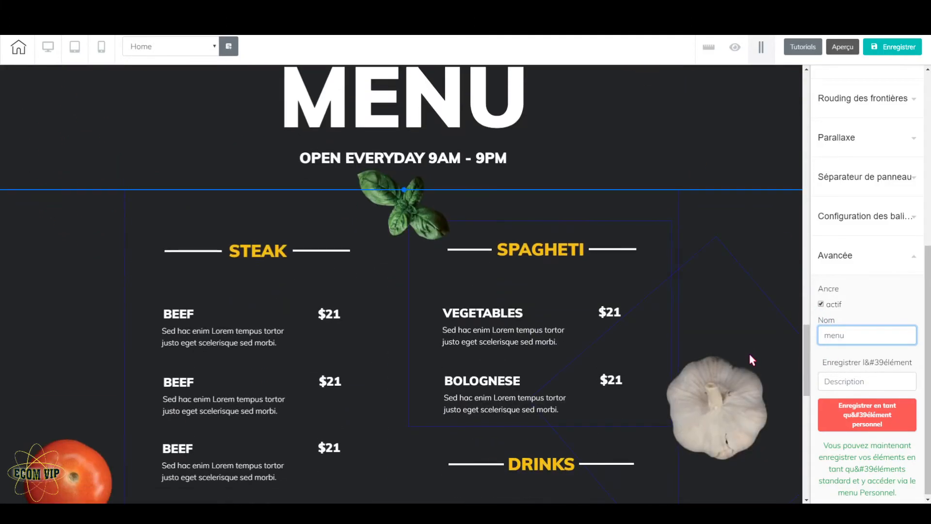
scroll(750, 353, "up", 15)
scroll(749, 354, "up", 10)
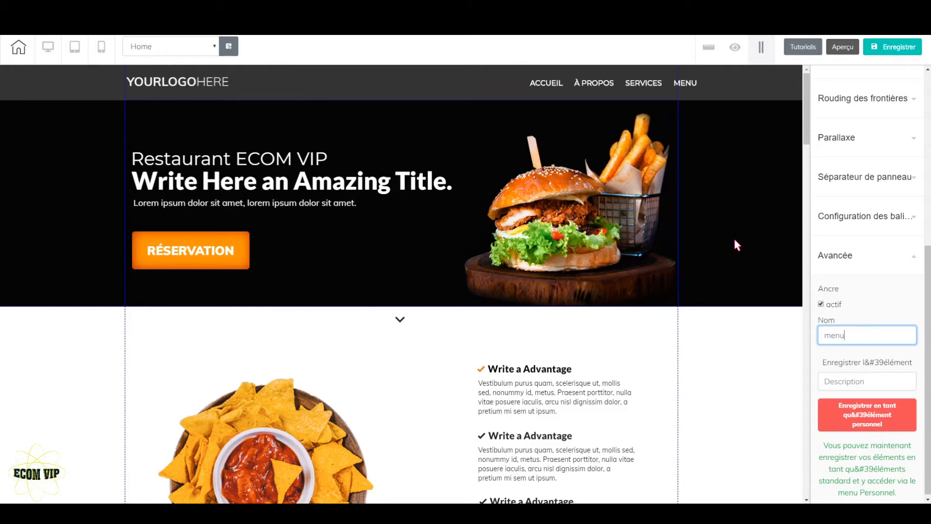
left_click(594, 86)
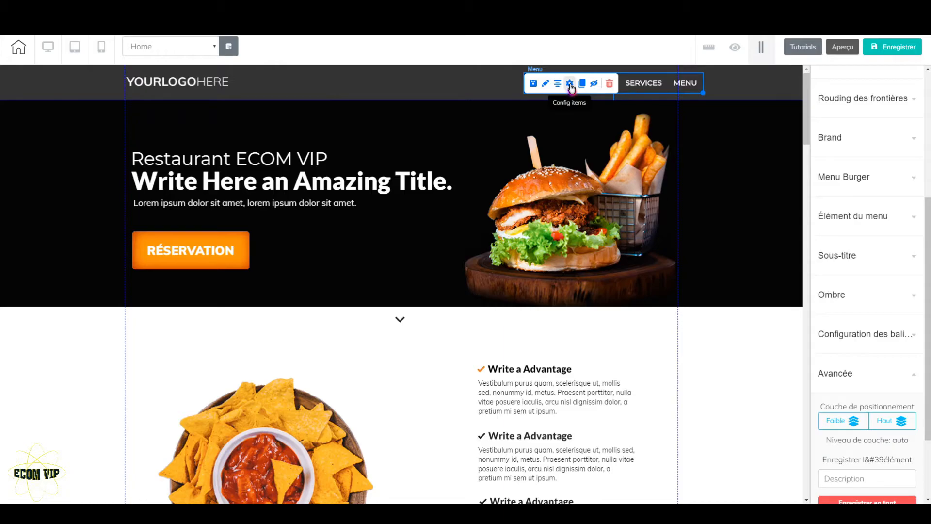
left_click(571, 85)
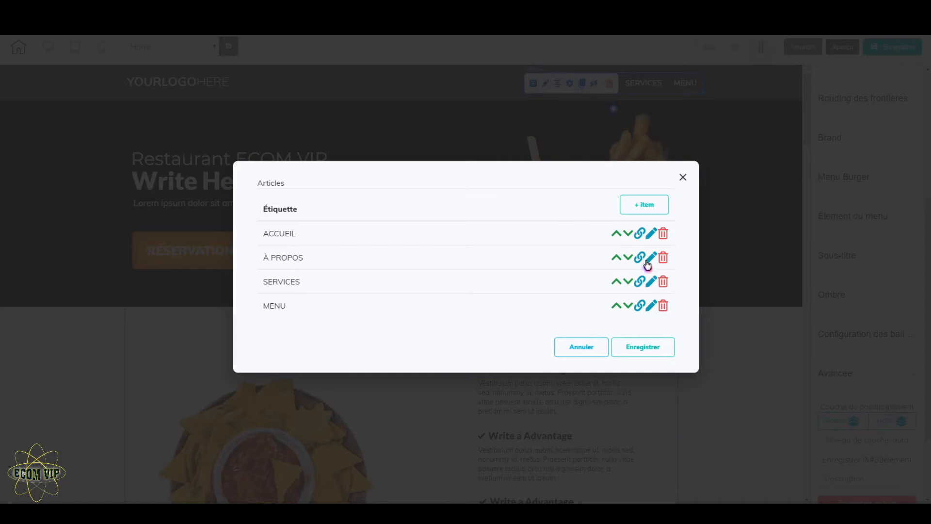
left_click(641, 234)
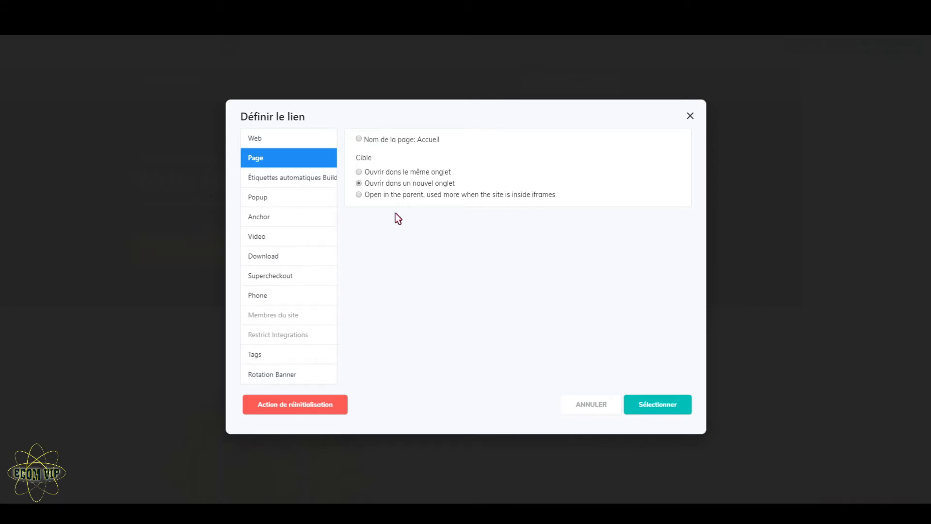
left_click(279, 219)
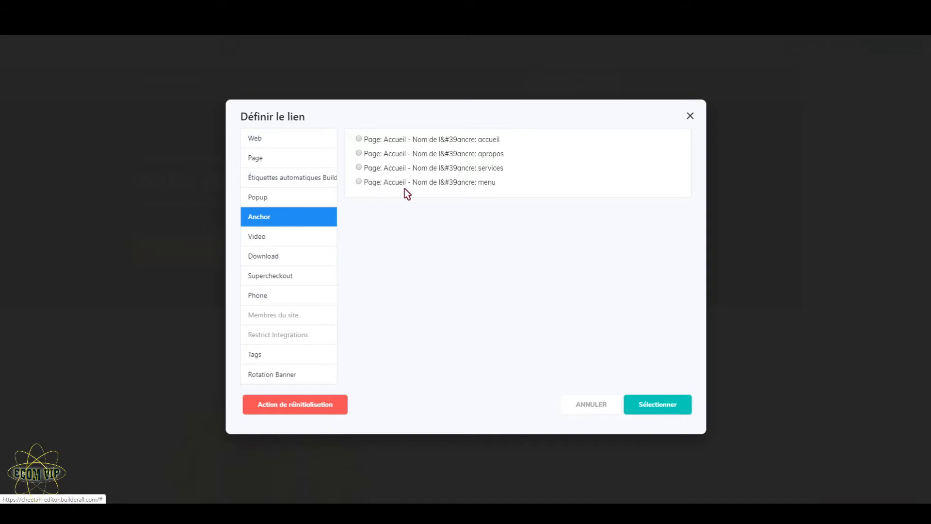
left_click(359, 140)
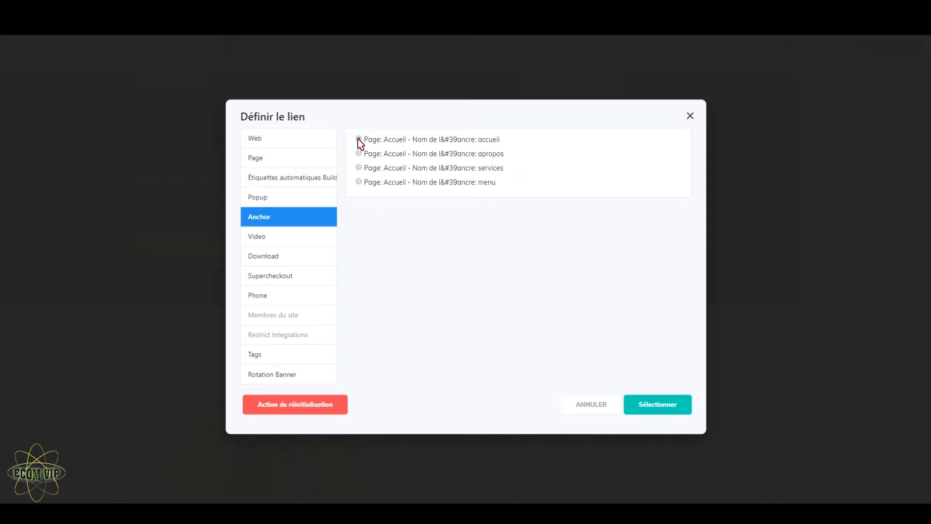
left_click(675, 408)
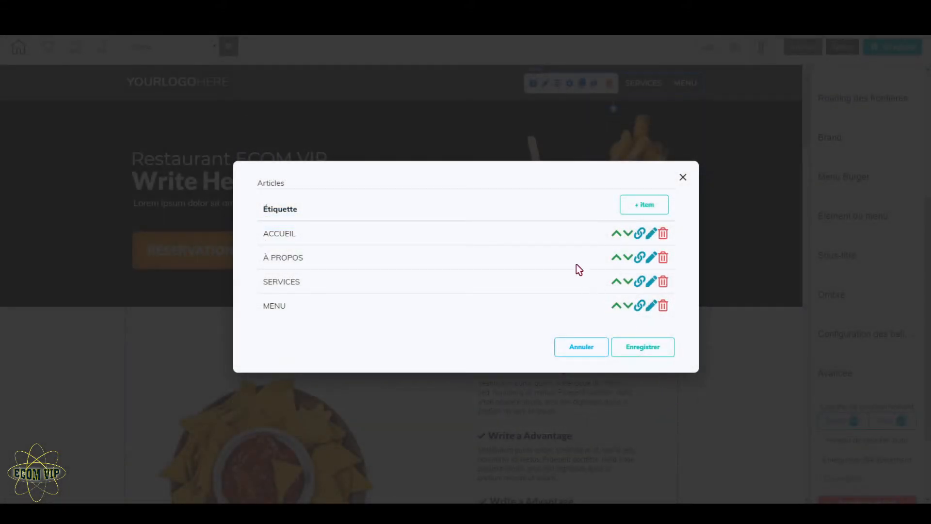
Step: Link the header menu's À PROPOS item to the Accueil page's apropos anchor
left_click(641, 259)
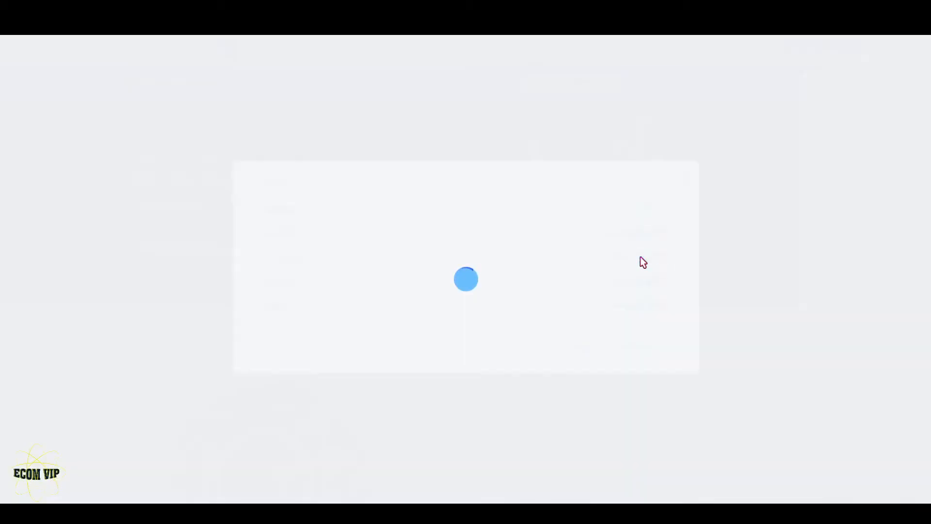
left_click(276, 220)
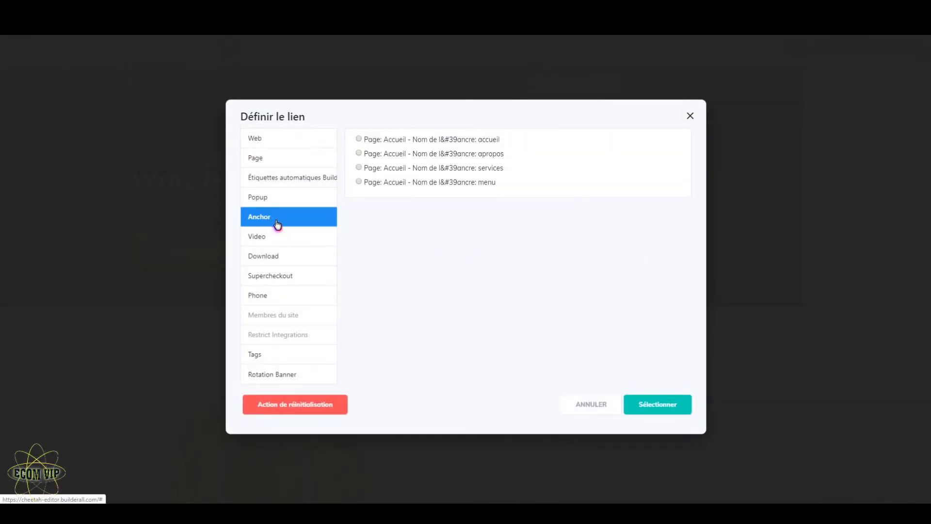
left_click(359, 153)
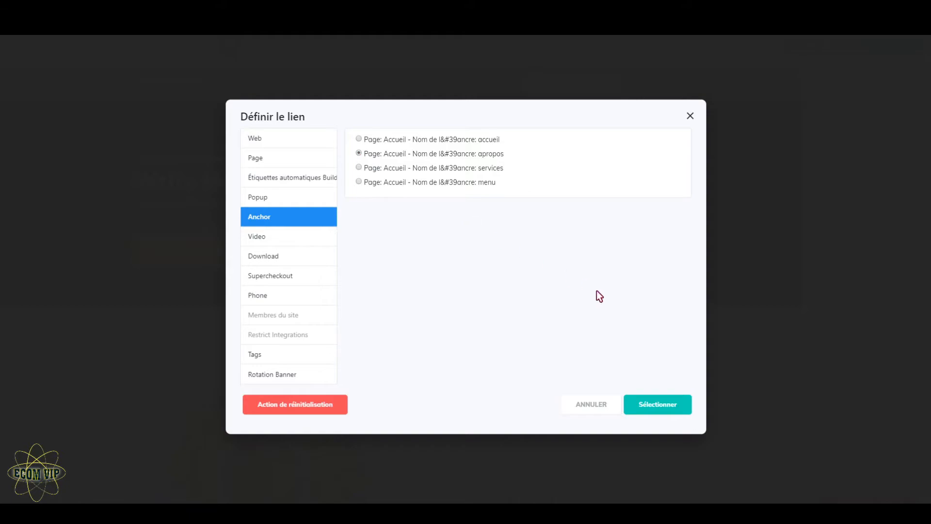
left_click(672, 403)
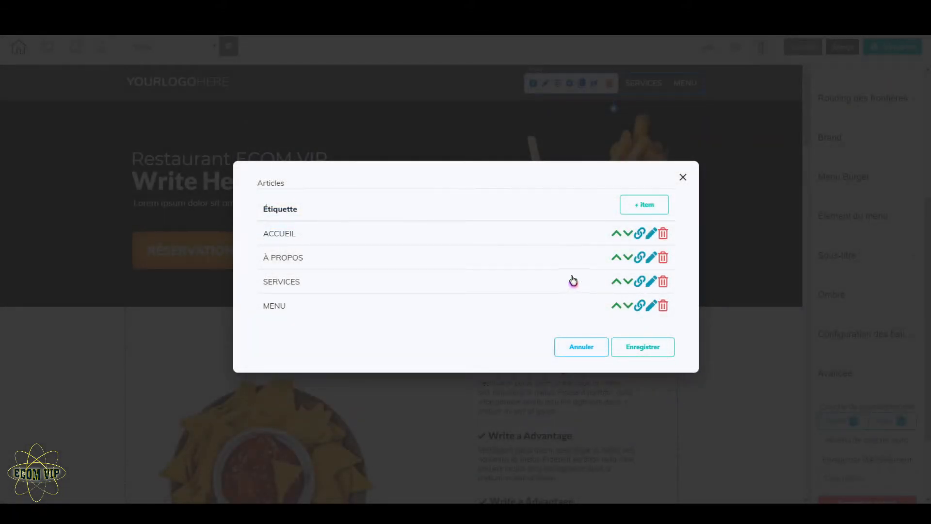
Step: Link the header menu's SERVICES item to the Accueil page's services anchor
left_click(641, 281)
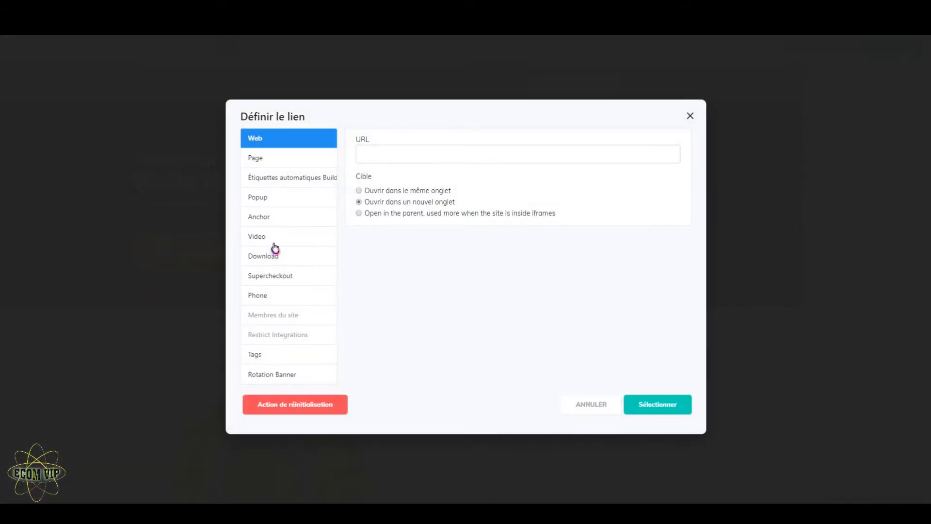
left_click(269, 216)
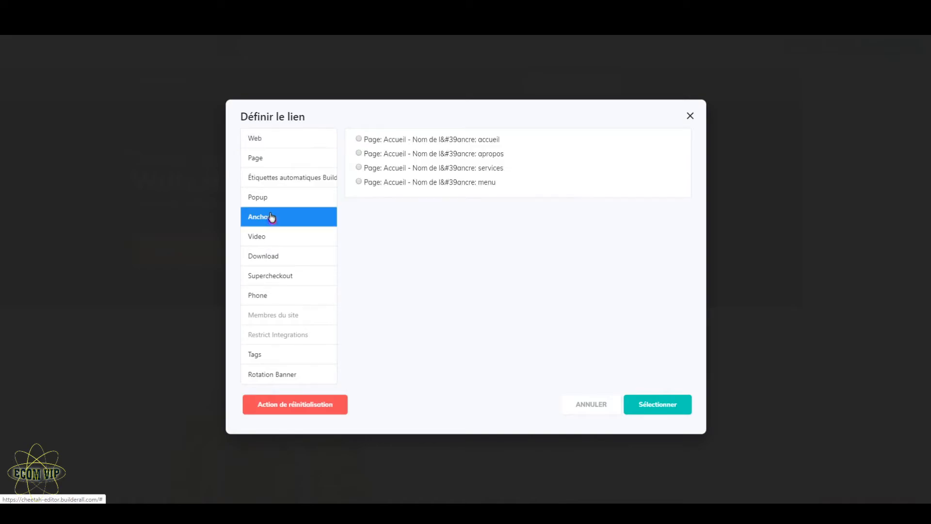
left_click(359, 168)
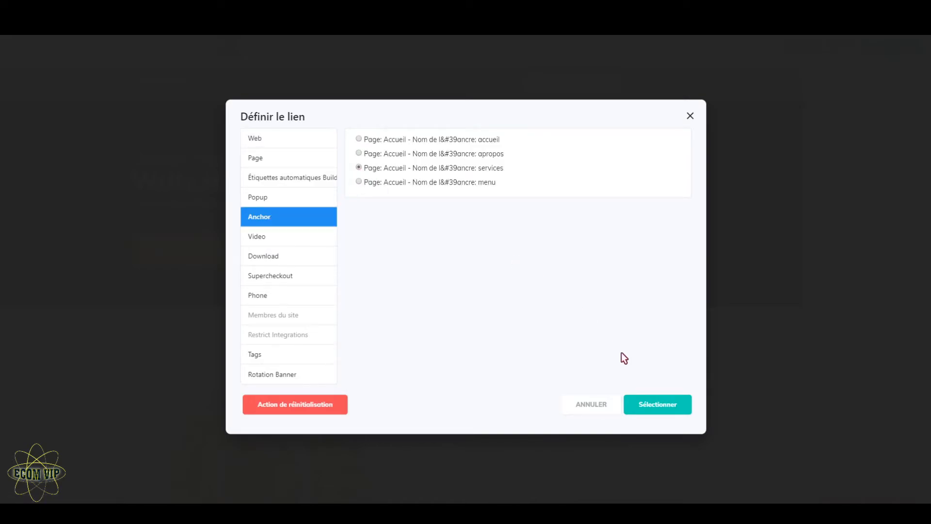
left_click(665, 403)
Step: Link the header menu's MENU item to the Accueil page's menu anchor and save the menu items
left_click(641, 306)
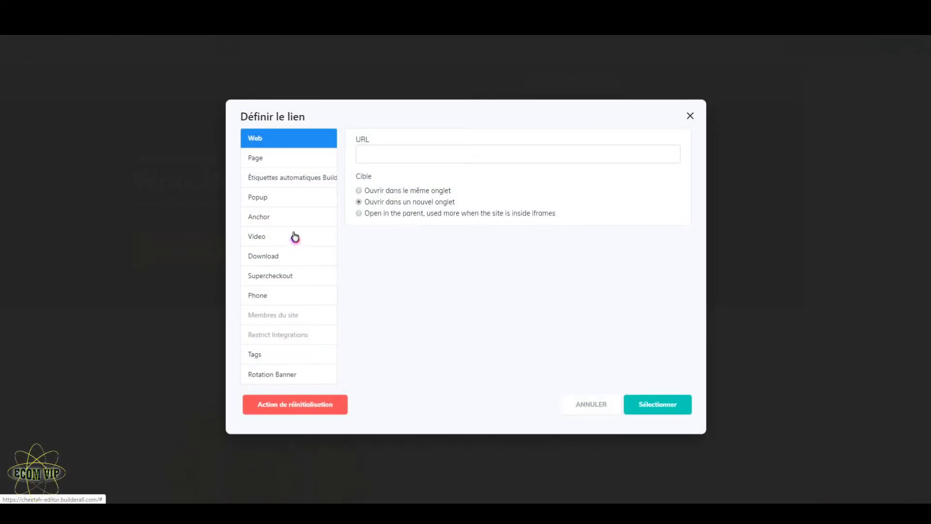
left_click(294, 218)
left_click(359, 182)
left_click(662, 409)
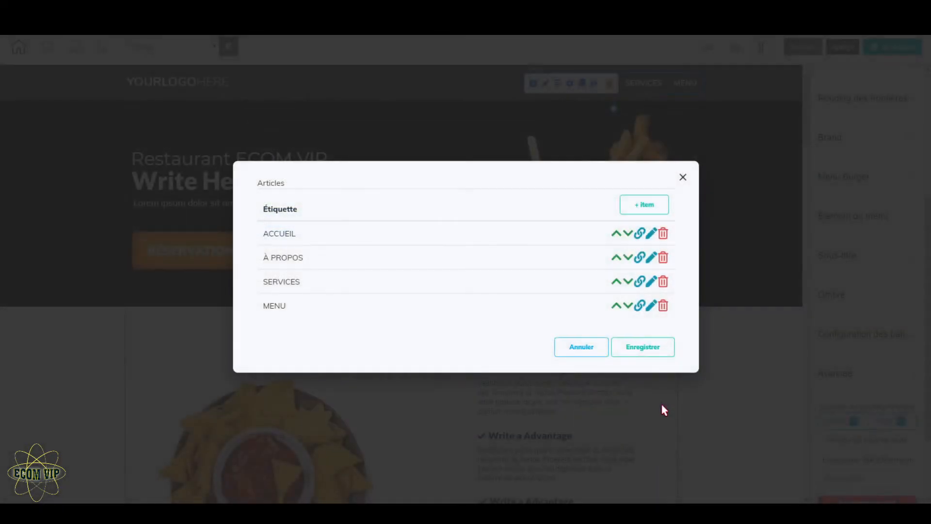
left_click(668, 352)
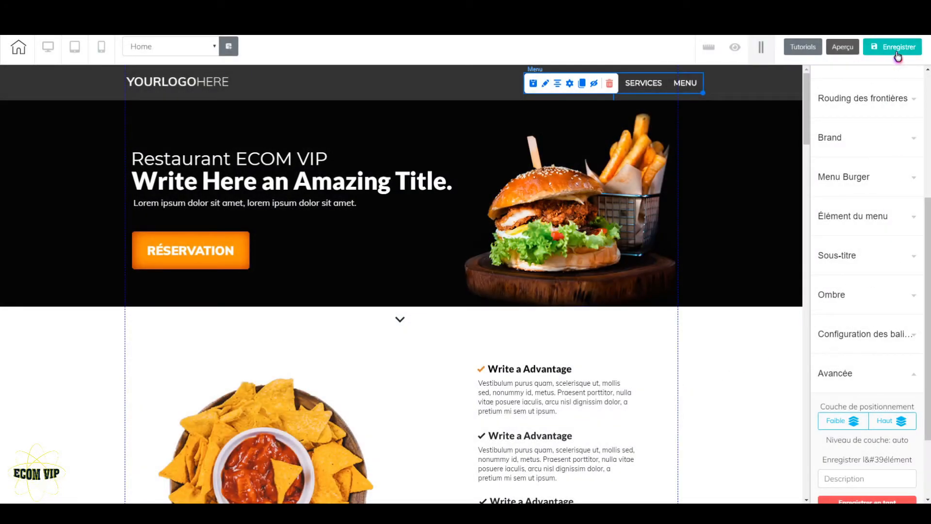
Step: Save the site and preview the page
left_click(898, 57)
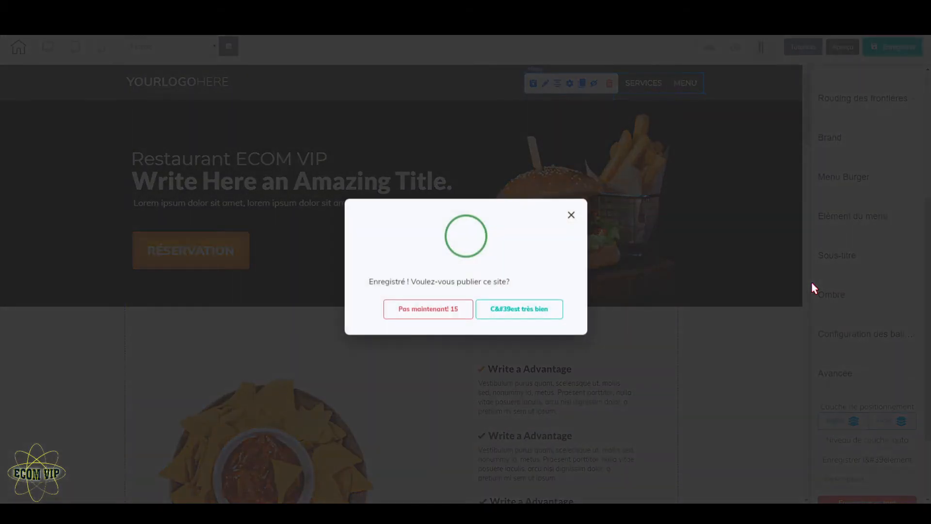
left_click(464, 312)
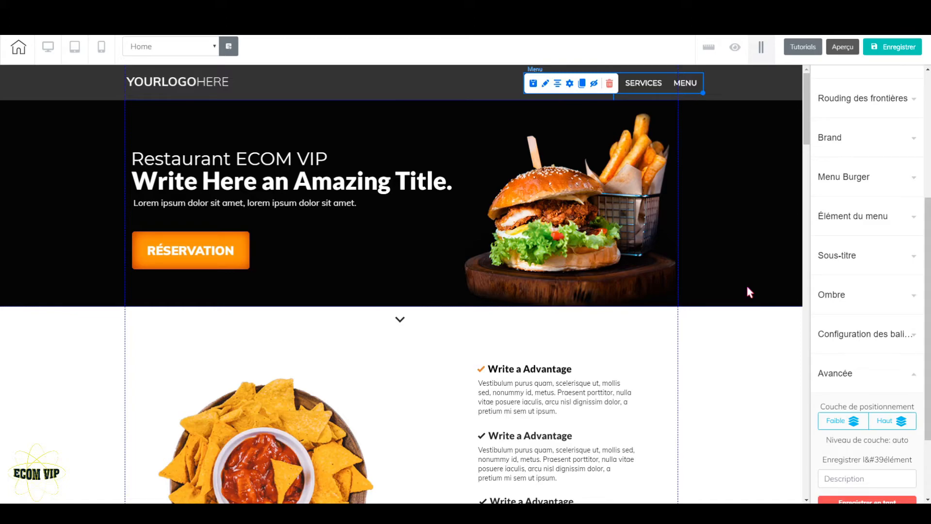
left_click(847, 51)
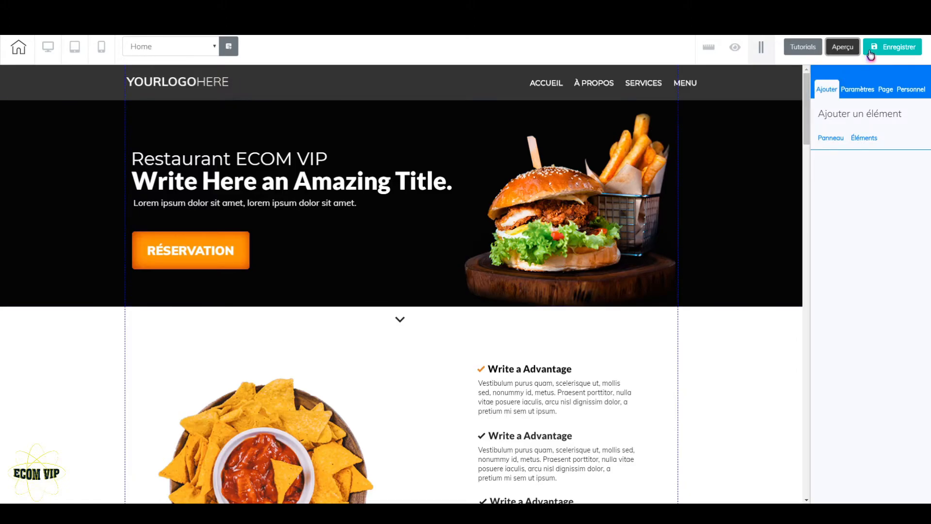
left_click_drag(807, 118, 808, 90)
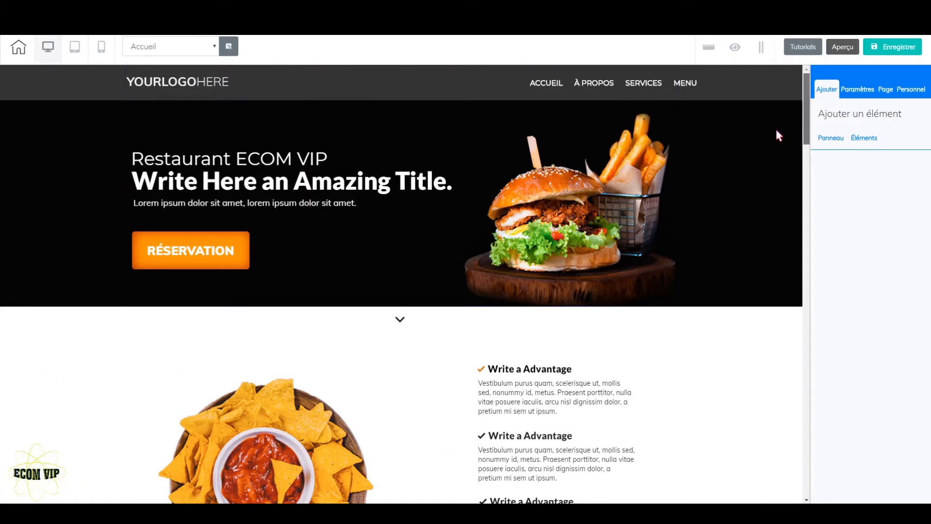
Step: Switch to the mobile version and examine the layout of the whole Accueil page from header to footer
left_click(101, 48)
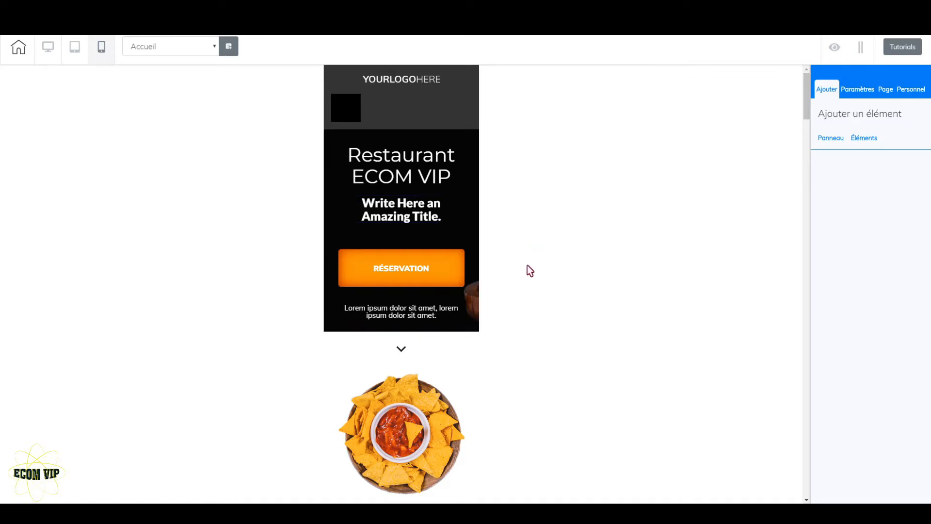
scroll(489, 333, "down", 10)
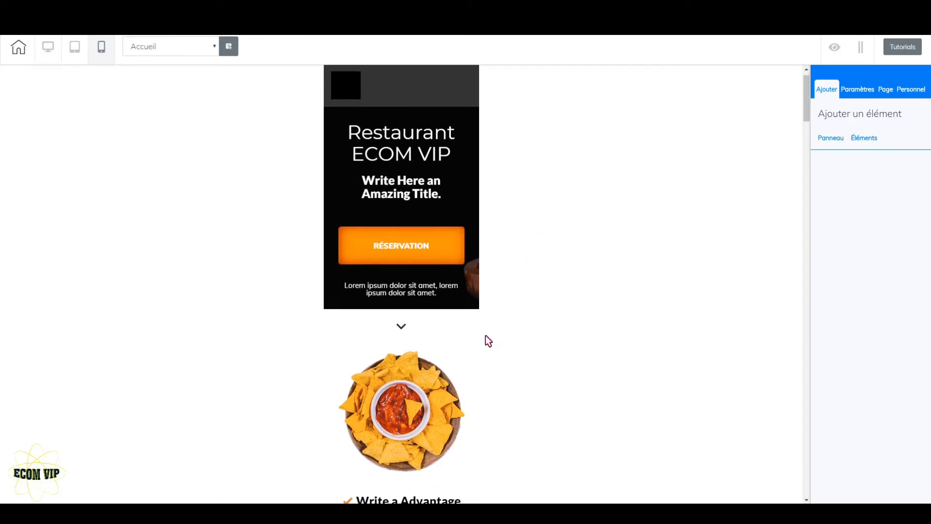
scroll(486, 336, "down", 20)
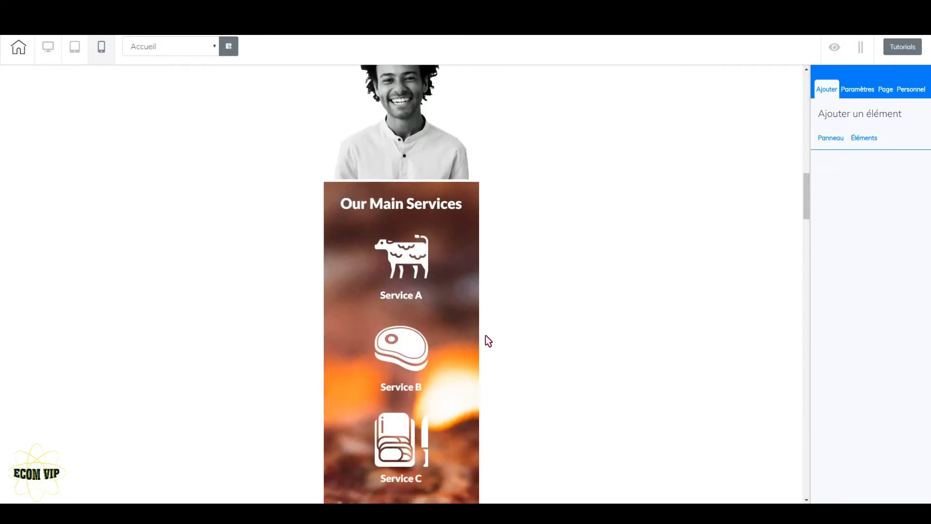
scroll(486, 336, "down", 20)
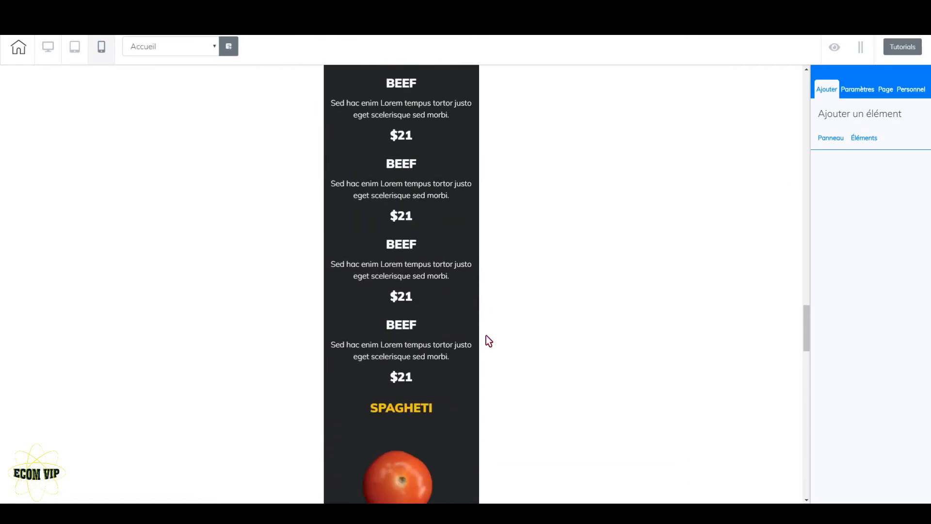
scroll(486, 336, "down", 3)
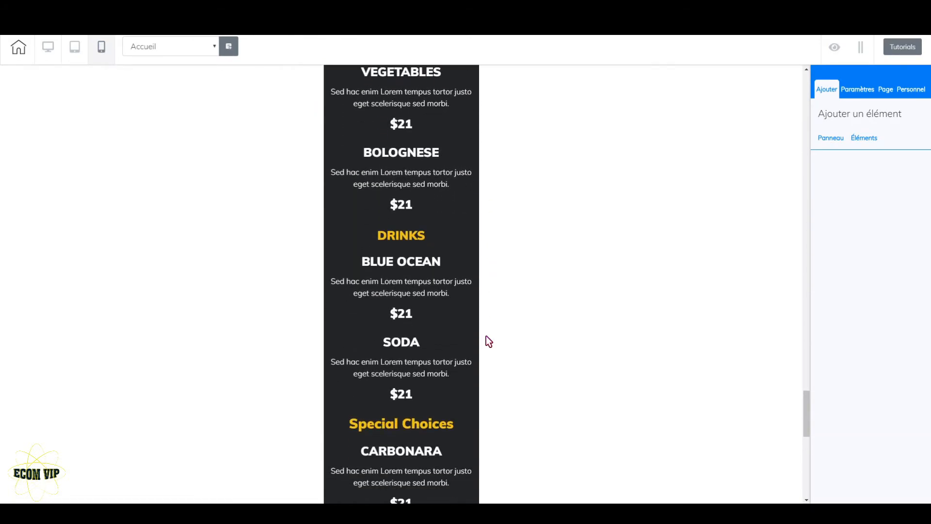
scroll(486, 335, "down", 3)
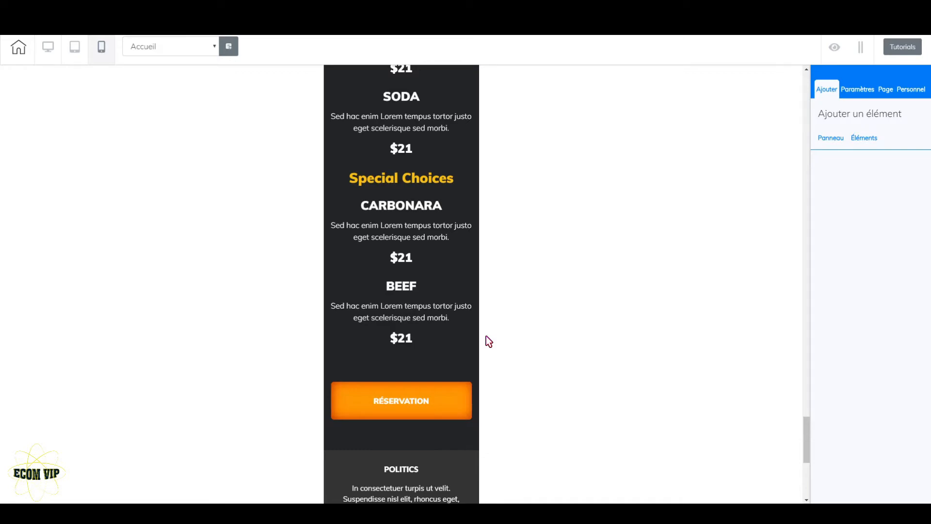
scroll(486, 336, "up", 10)
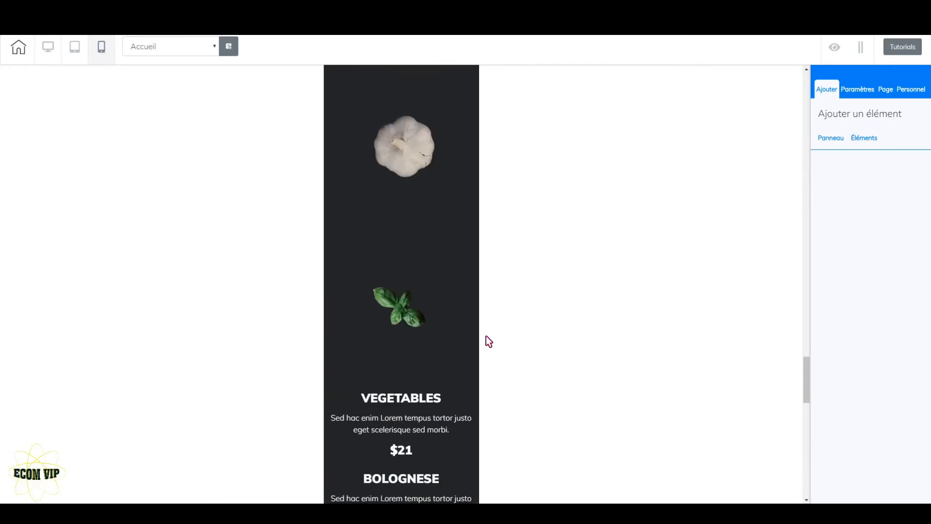
scroll(485, 336, "up", 10)
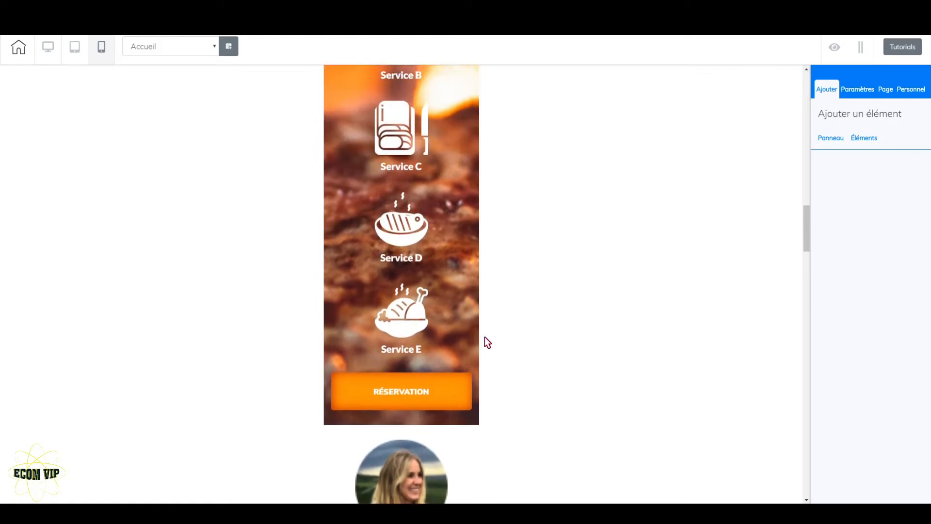
scroll(488, 338, "up", 6)
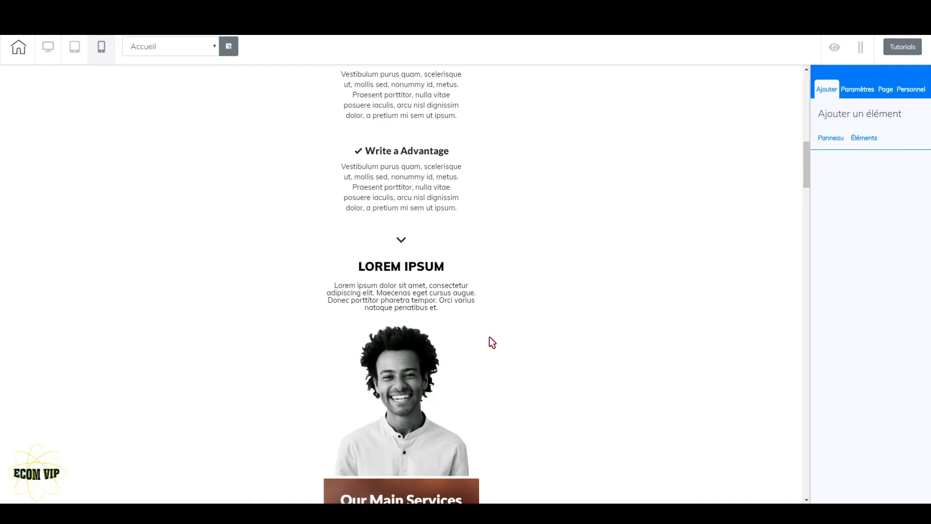
scroll(490, 338, "up", 10)
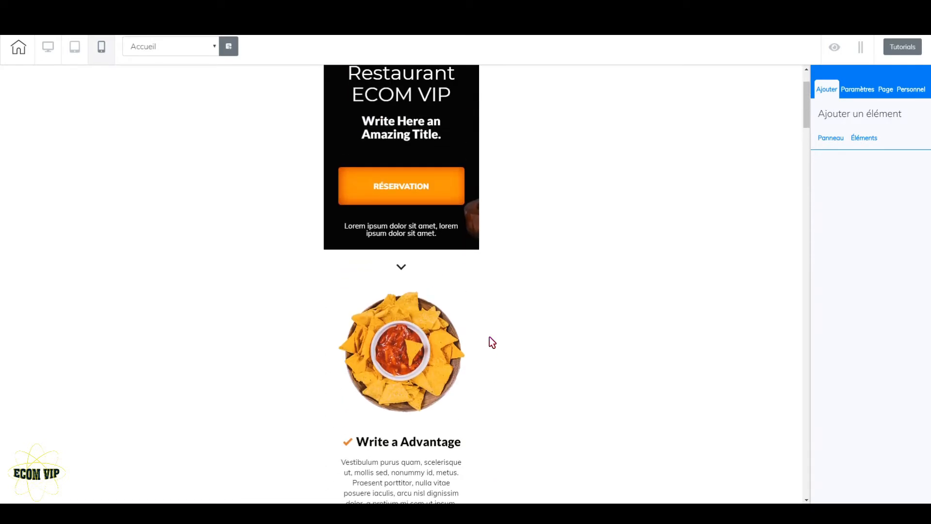
scroll(490, 338, "up", 2)
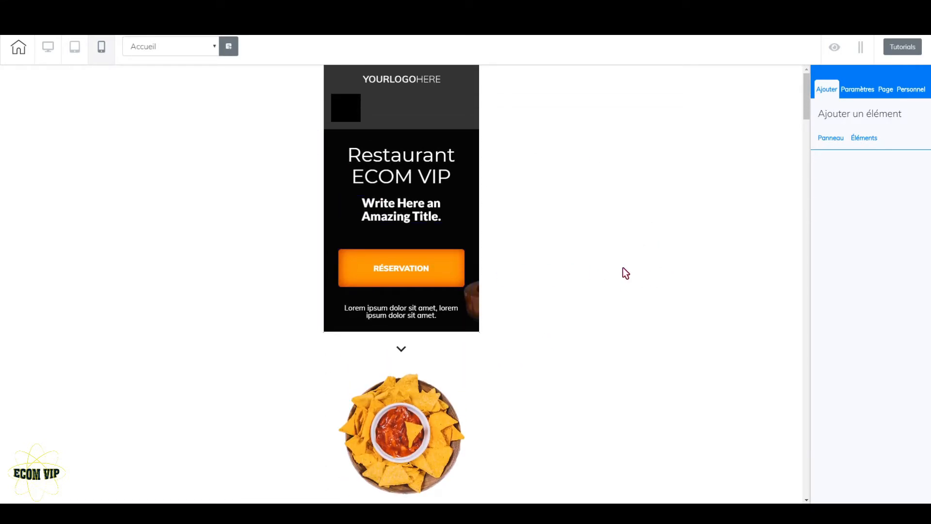
Step: Move the hero section's RÉSERVATION button below the Lorem ipsum text in the mobile version
left_click(438, 261)
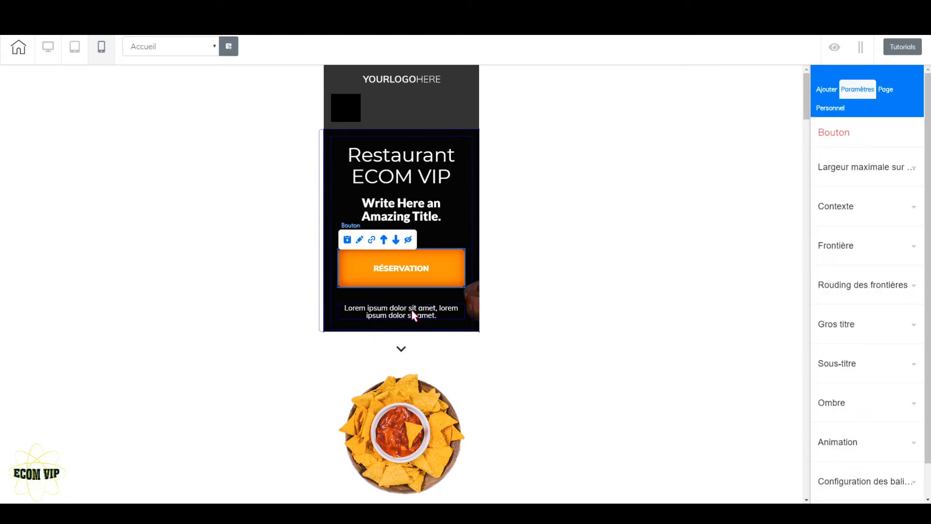
left_click(396, 241)
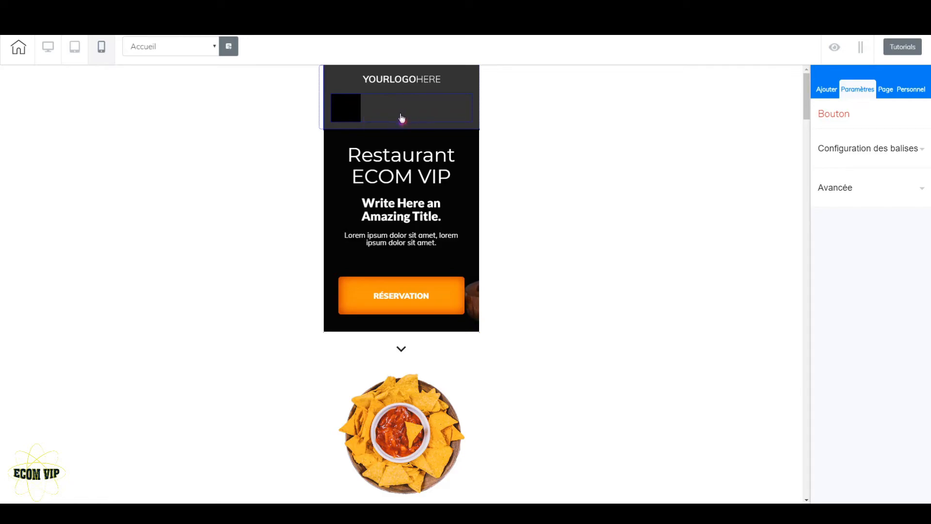
Step: Set the maximum width of the man's portrait image above Our Main Services to 500 for the tablet version
scroll(424, 339, "down", 3)
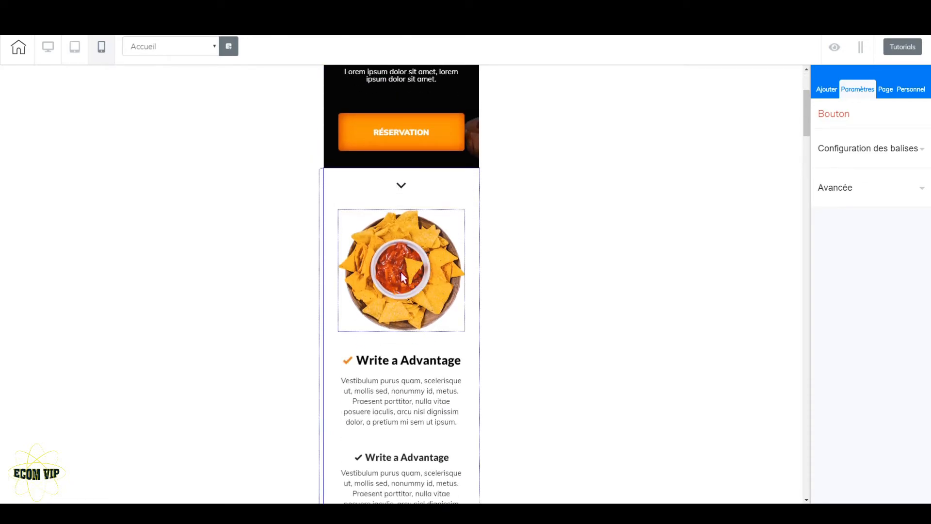
scroll(403, 280, "down", 3)
scroll(410, 279, "down", 3)
scroll(410, 279, "down", 3)
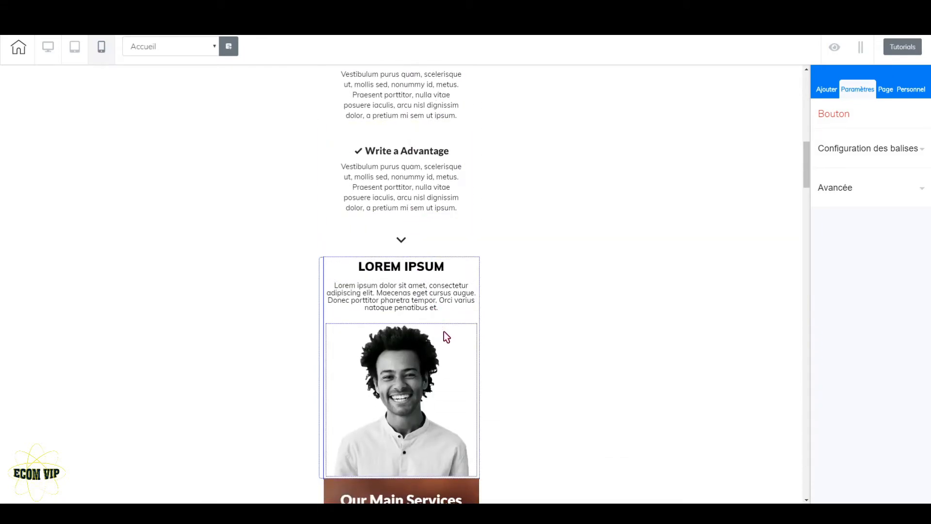
scroll(437, 315, "down", 2)
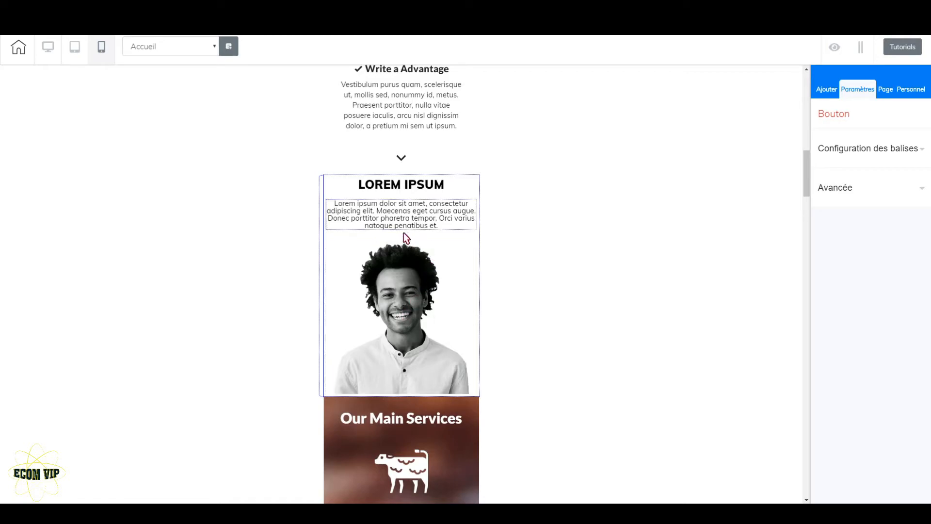
scroll(427, 329, "down", 3)
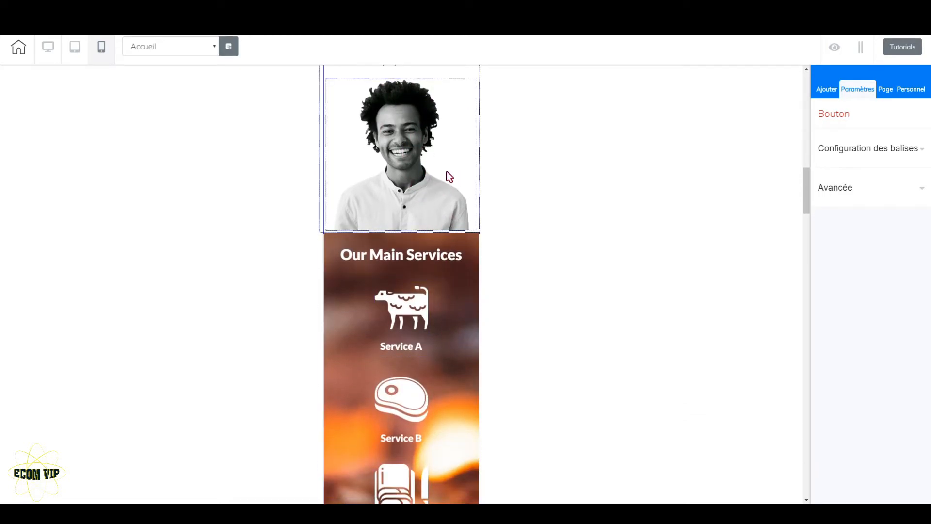
left_click(439, 181)
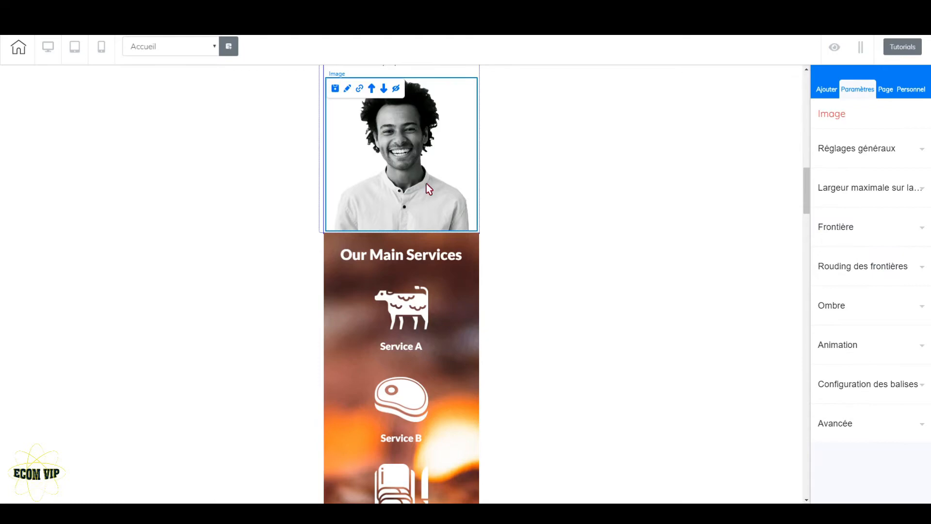
left_click(891, 190)
mouse_move(854, 274)
left_mouse_down()
mouse_move(827, 281)
mouse_move(852, 279)
left_mouse_up()
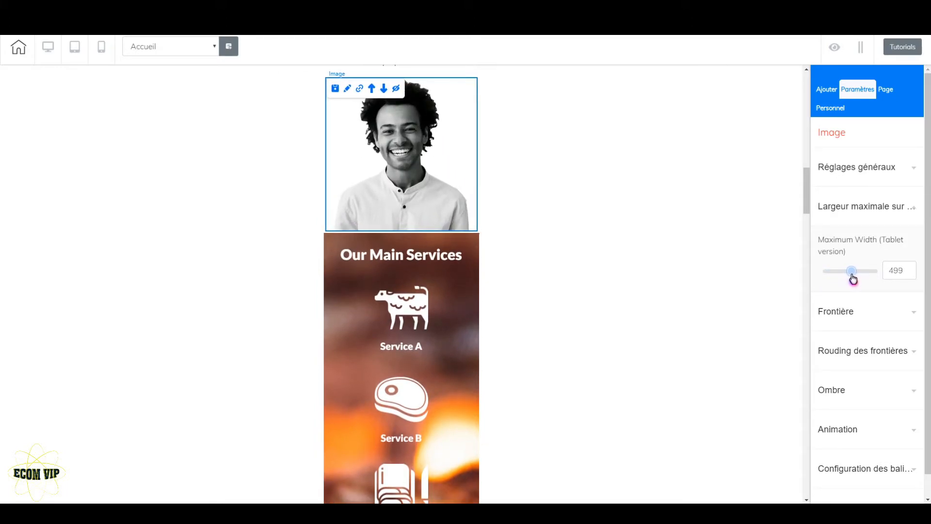
left_click(910, 268)
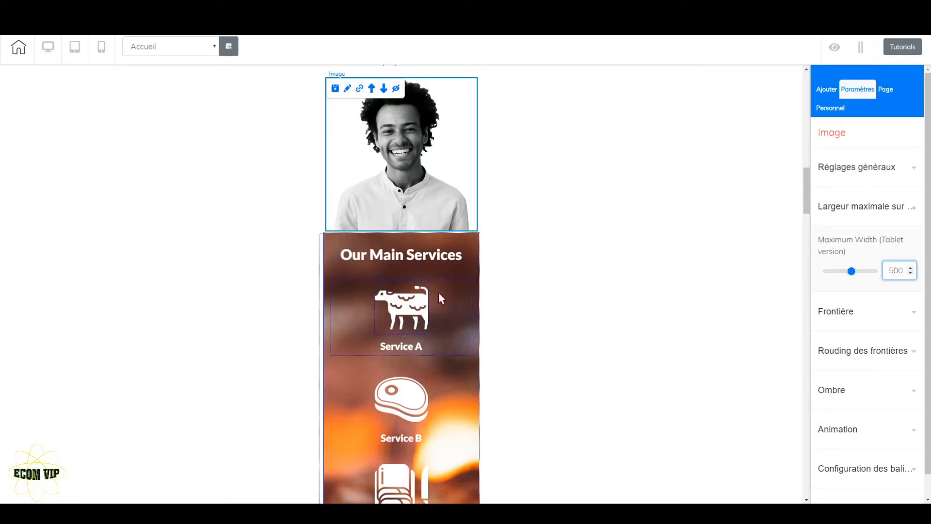
Step: Move the orange "Fusce convallis metus id felis." heading above the Lorem ipsum text in the blonde woman's testimonial slide
scroll(526, 262, "down", 7)
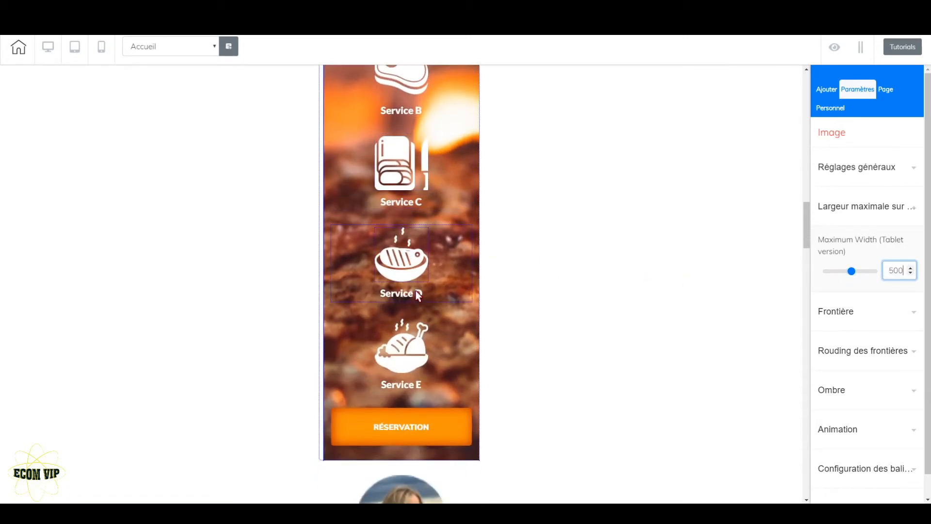
scroll(479, 388, "down", 2)
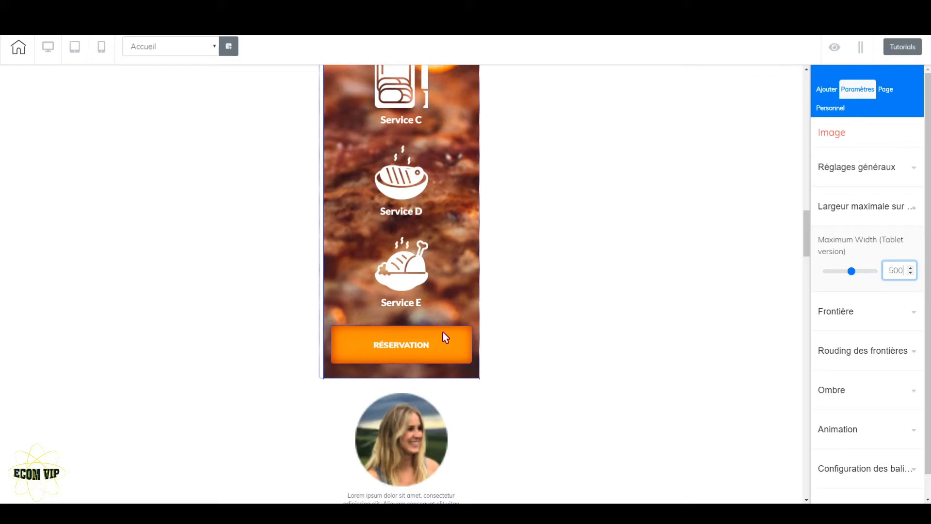
scroll(443, 335, "down", 3)
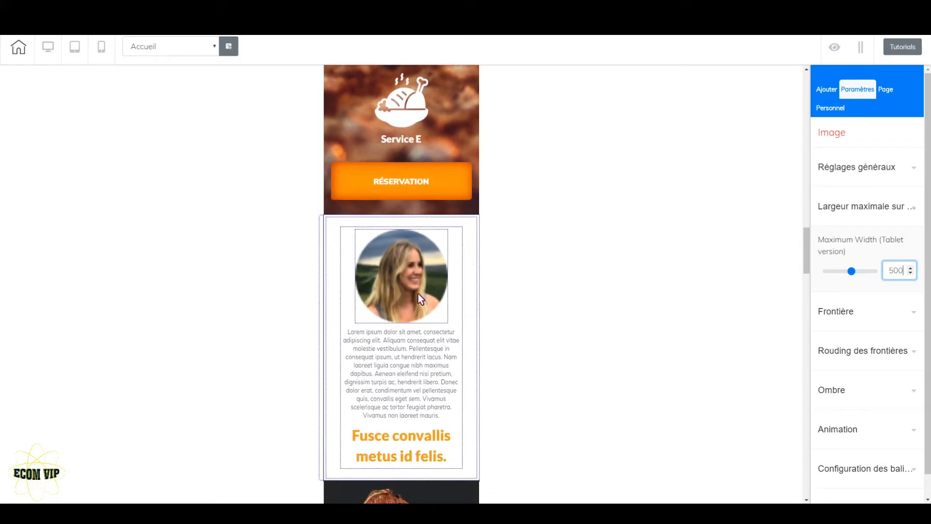
scroll(420, 295, "down", 2)
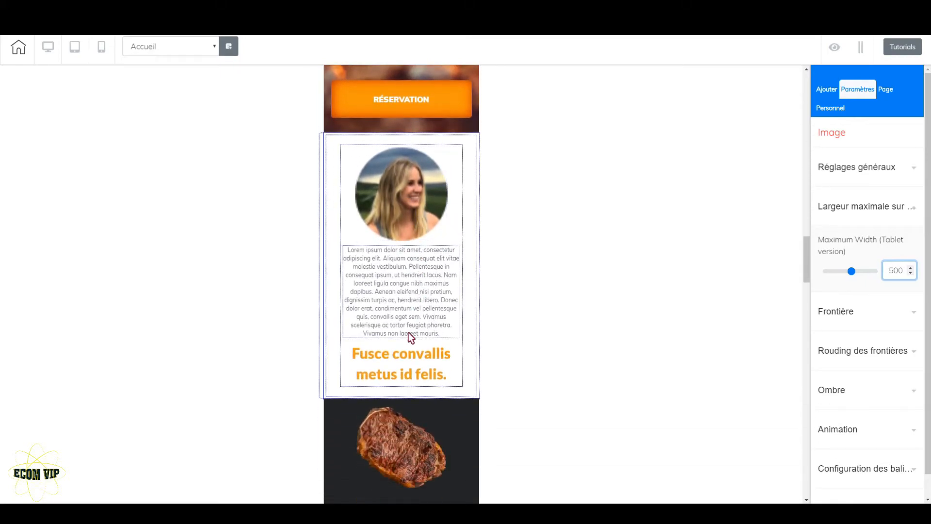
left_click(422, 374)
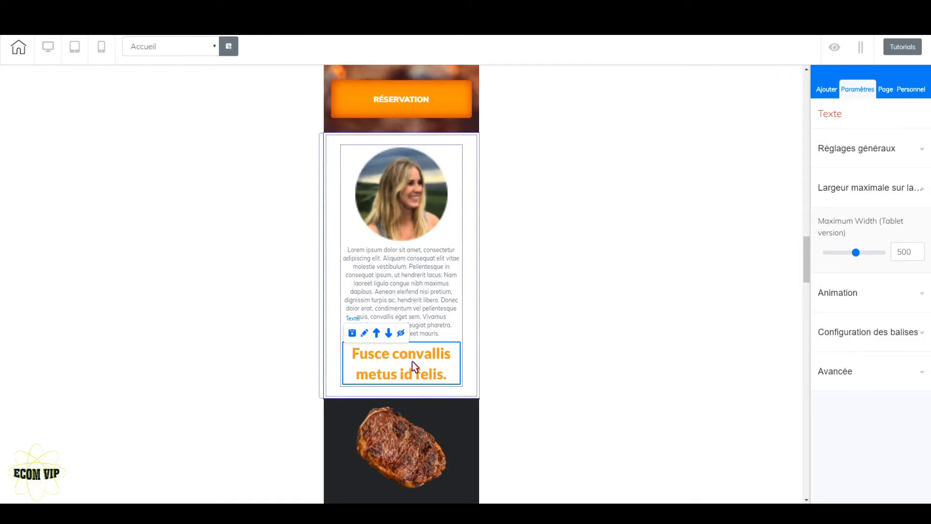
left_click(379, 339)
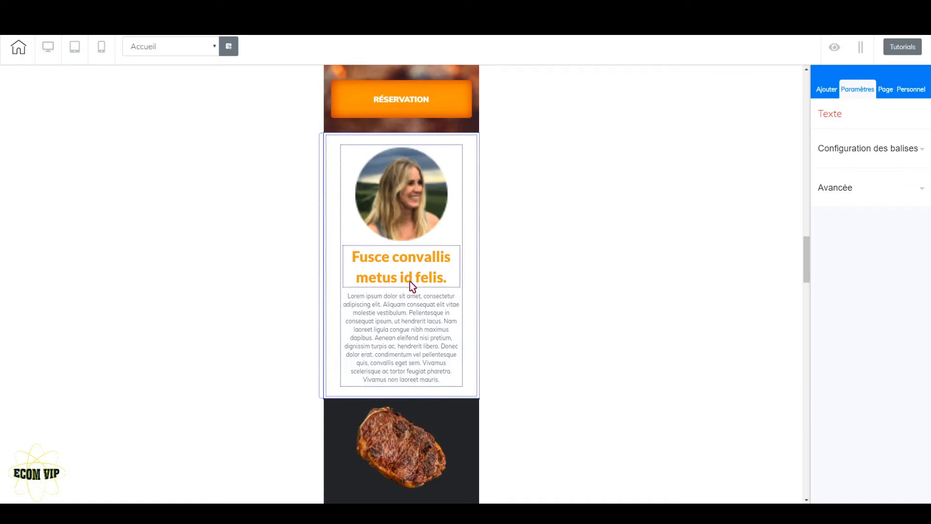
Step: Advance the Rotation Banner to the grey-haired man's slide and move its orange heading above the Lorem ipsum text
left_click(342, 145)
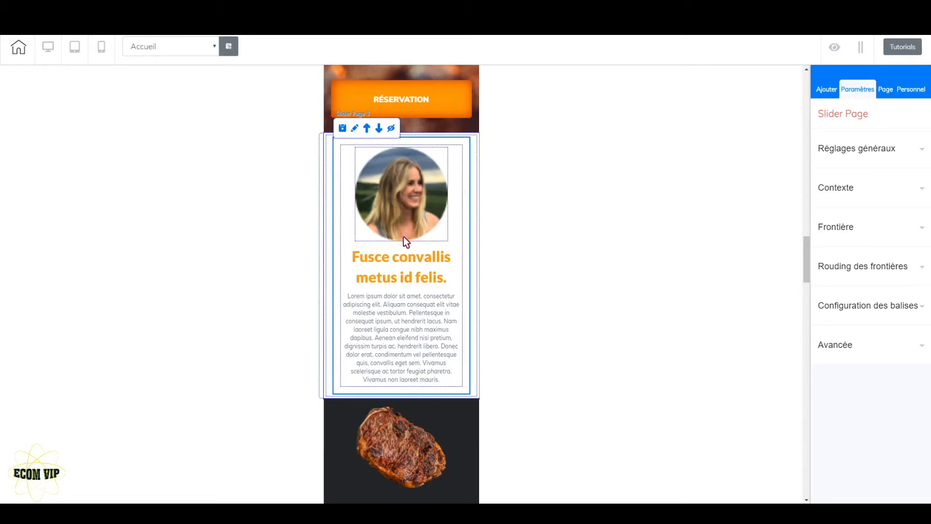
left_click(477, 153)
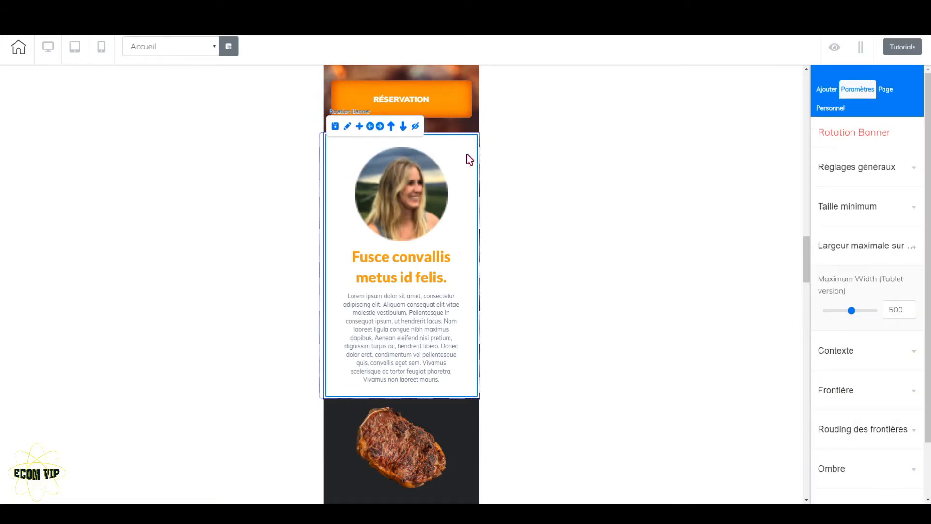
left_click(382, 127)
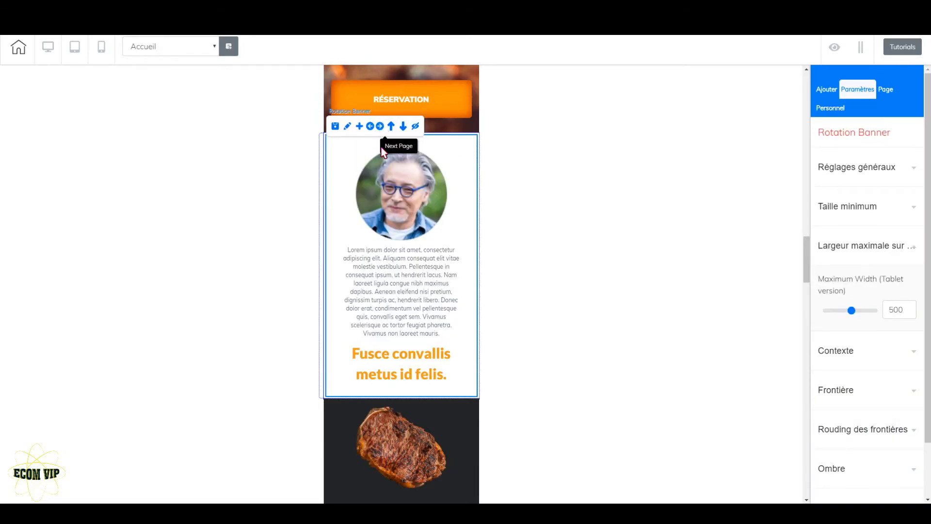
left_click(411, 361)
left_click(376, 333)
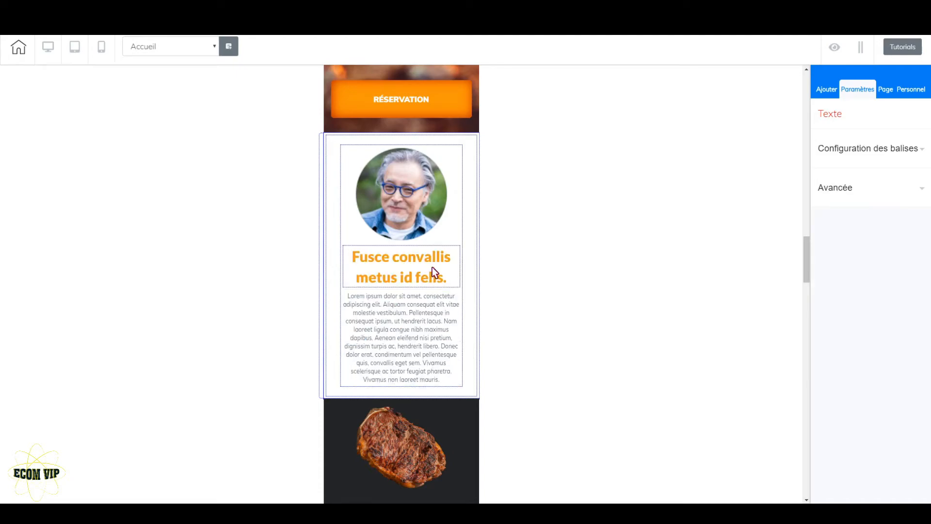
Step: Go to the red-haired woman's slide in the Rotation Banner and move its orange heading above the paragraph
left_click(474, 172)
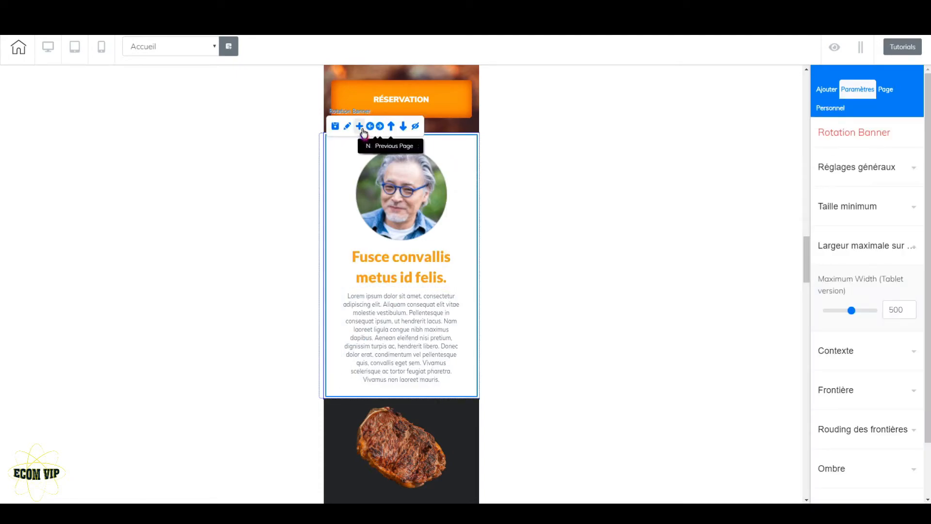
left_click(381, 127)
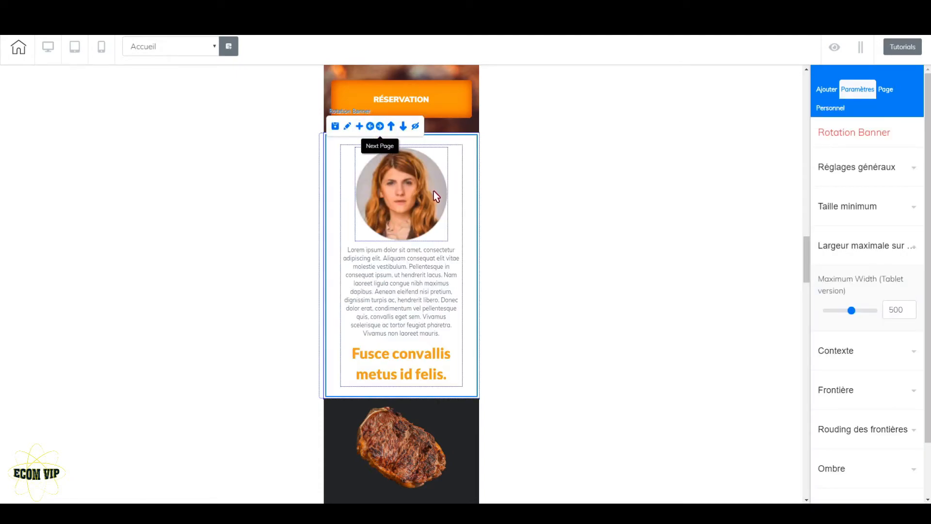
left_click(423, 359)
left_click(382, 332)
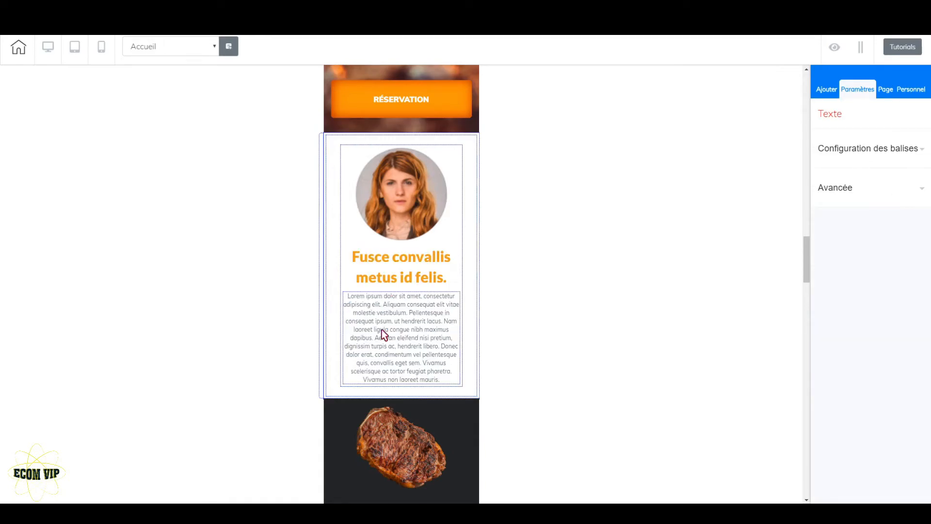
Step: Move the orange heading above the paragraph in the slide of the young man with glasses, and advance the Rotation Banner again
left_click(474, 164)
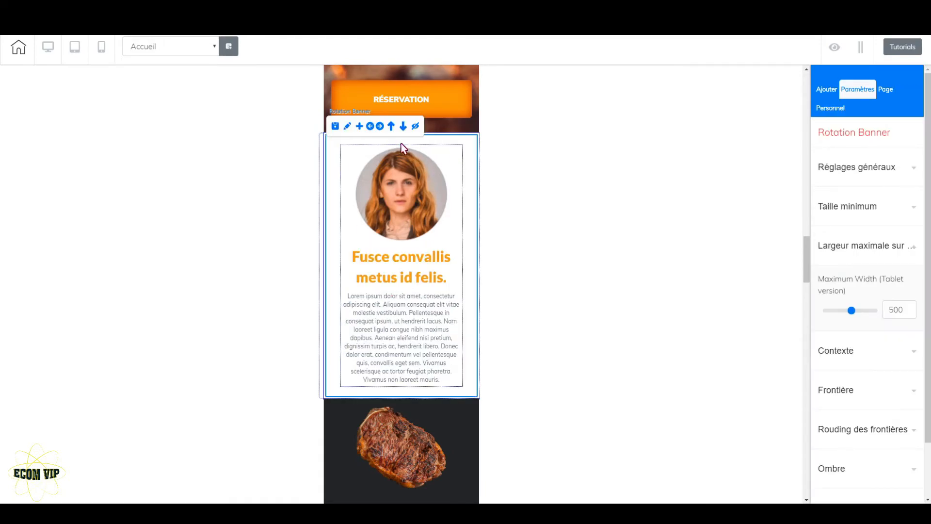
left_click(380, 126)
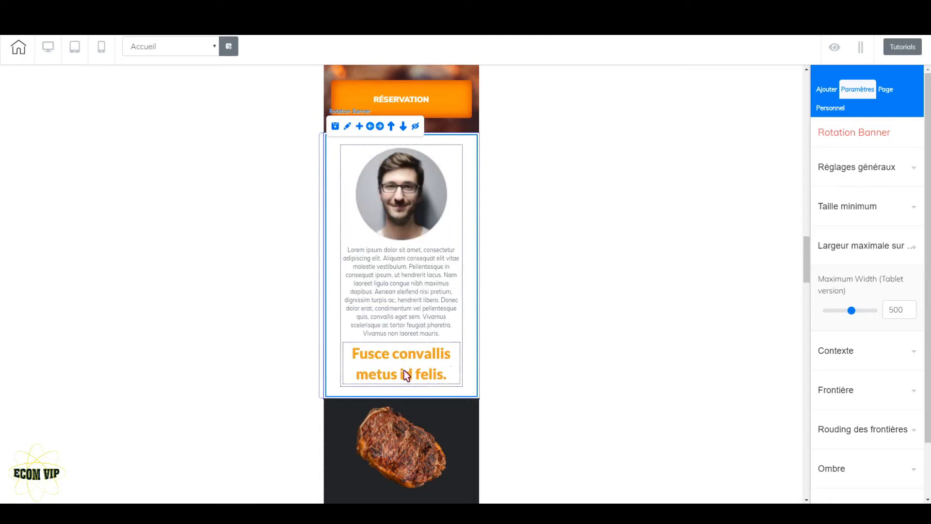
left_click(383, 373)
left_click(379, 334)
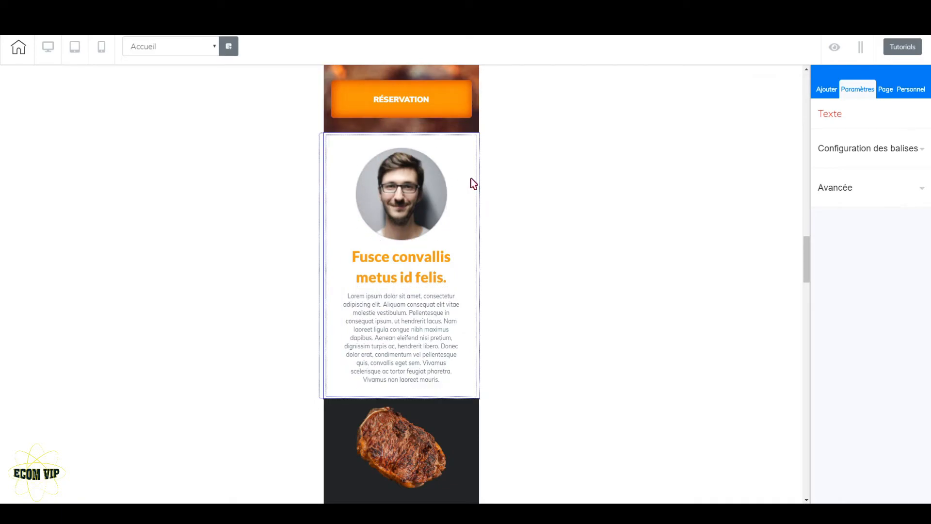
left_click(457, 199)
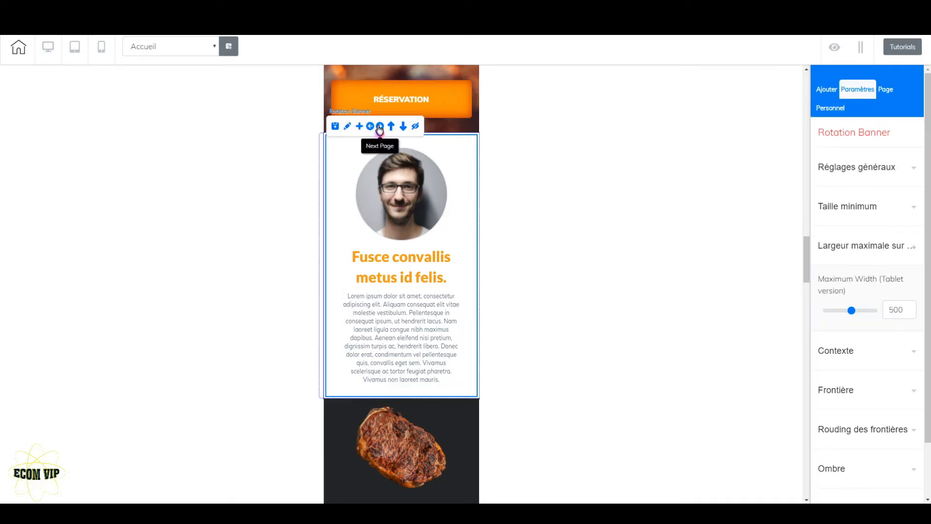
left_click(380, 126)
Step: Try adjusting the tablet-version maximum width of the basil image above the VEGETABLES menu item
scroll(425, 291, "down", 3)
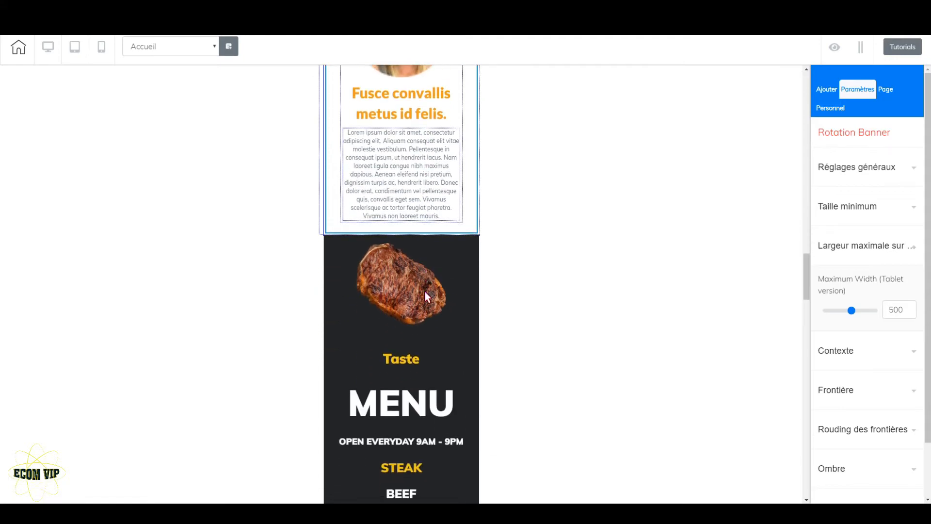
scroll(423, 290, "down", 3)
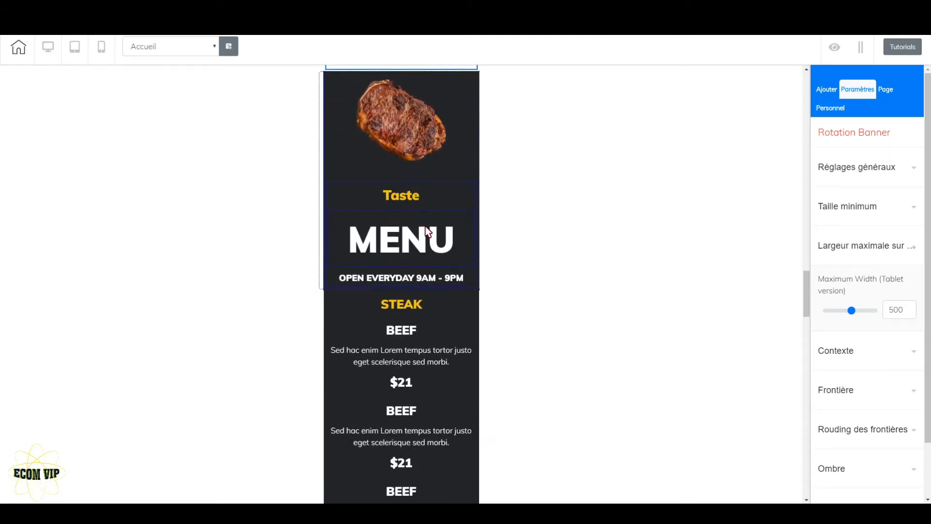
scroll(422, 322, "down", 3)
scroll(411, 194, "down", 10)
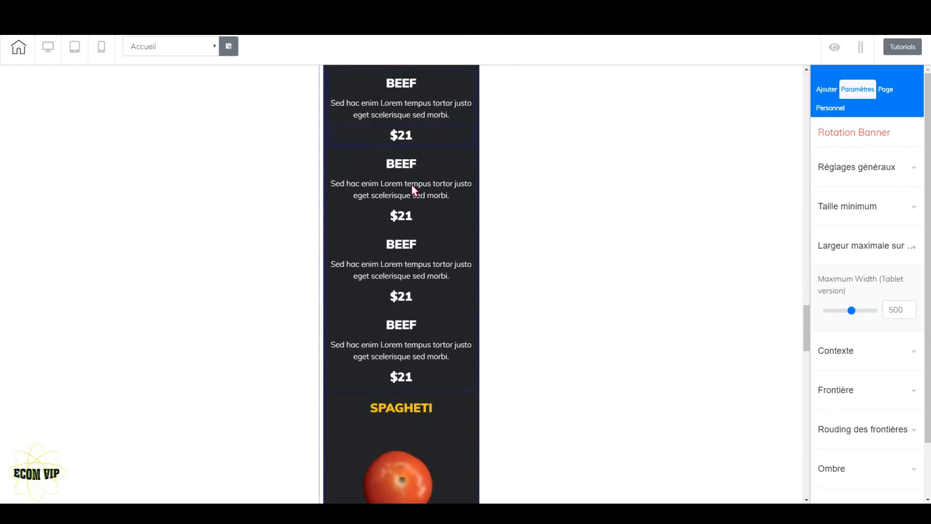
scroll(419, 263, "down", 5)
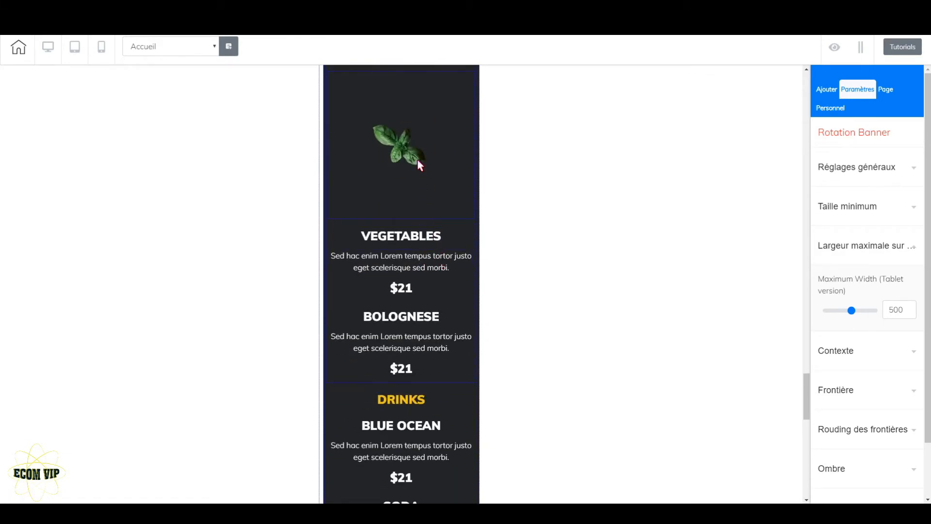
left_click(433, 155)
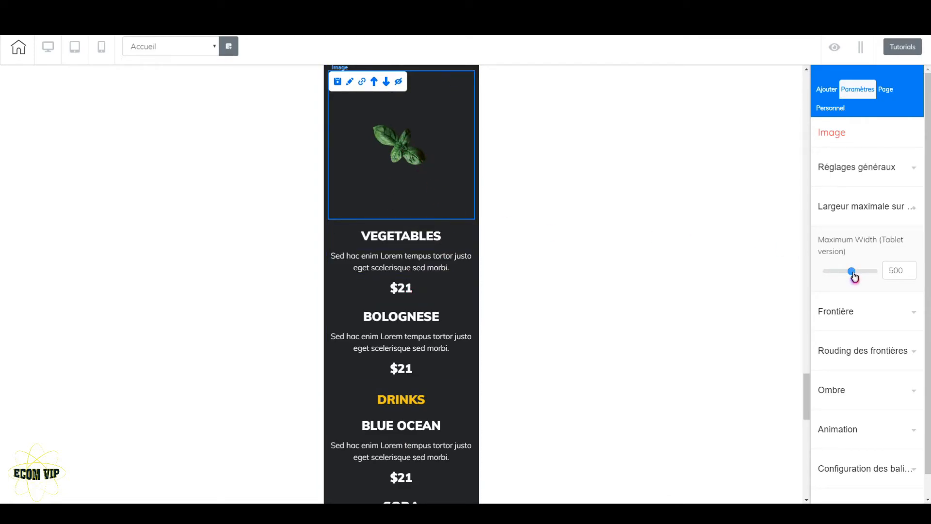
mouse_move(854, 276)
left_mouse_down()
mouse_move(823, 279)
mouse_move(853, 279)
left_mouse_up()
left_click(911, 267)
left_click(911, 268)
left_click(911, 268)
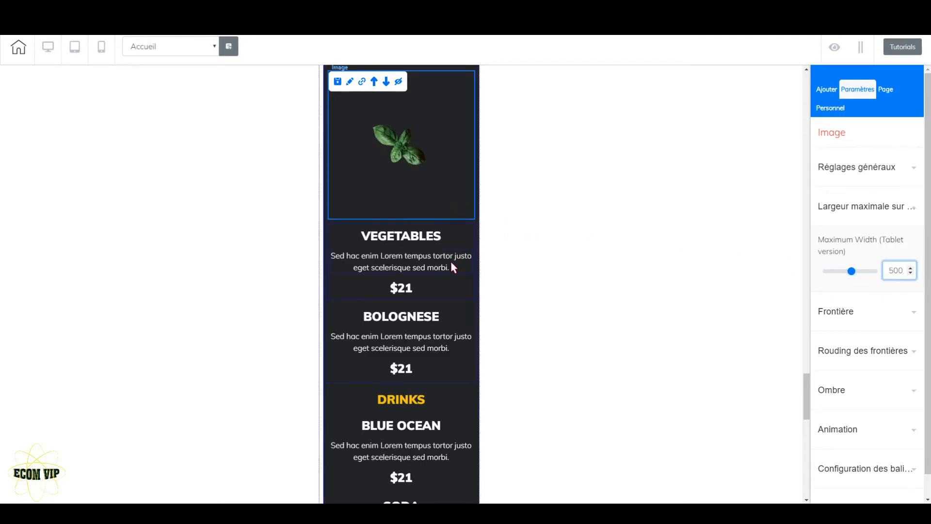
Step: Set the tablet-version maximum width of the RÉSERVATION button between the food menu and the footer to 250
scroll(418, 343, "down", 9)
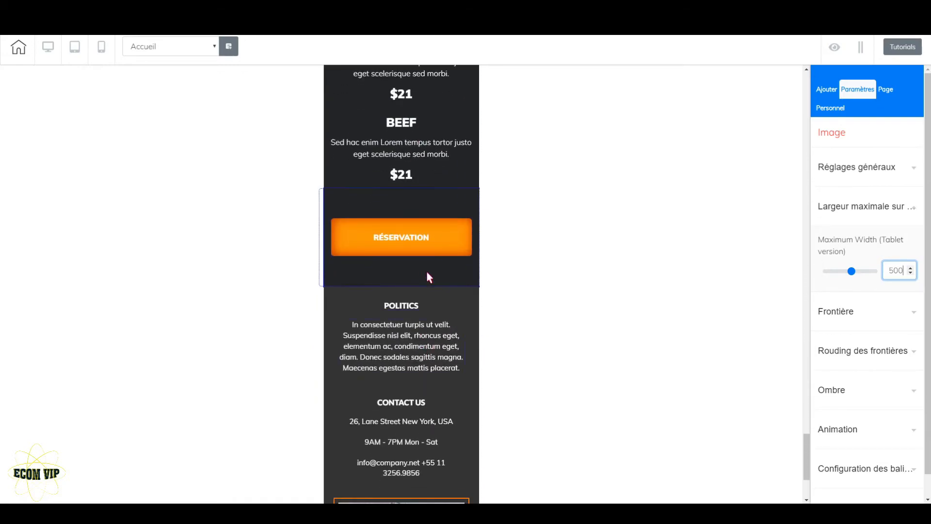
left_click(433, 237)
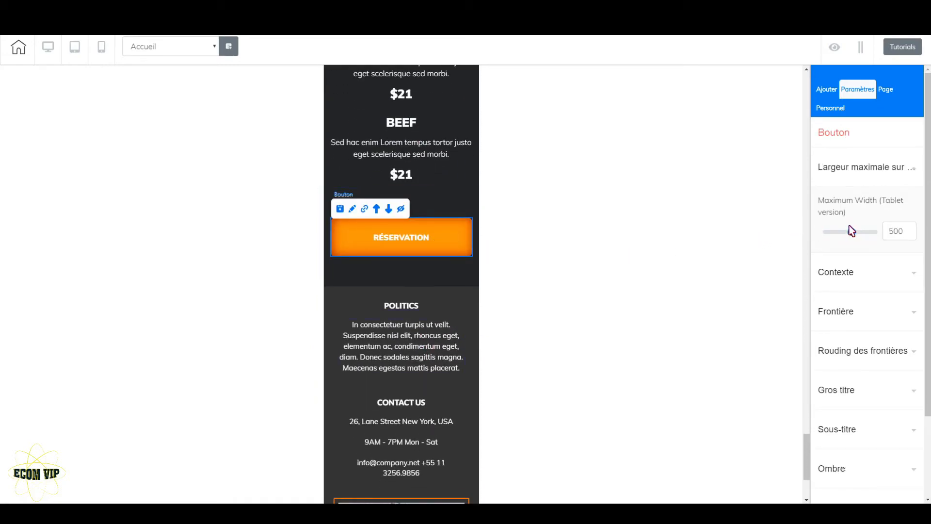
left_click_drag(853, 234, 830, 237)
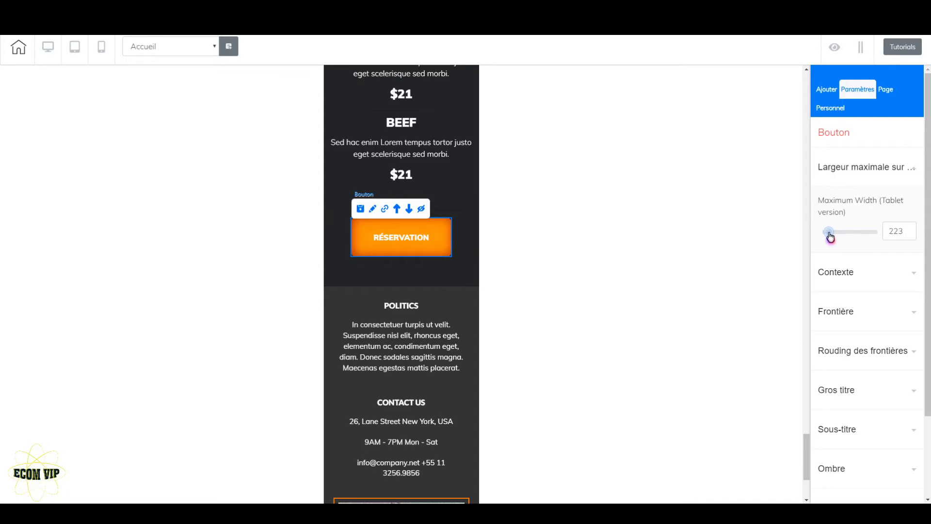
left_click(911, 229)
left_click_drag(912, 230, 911, 230)
left_click(912, 230)
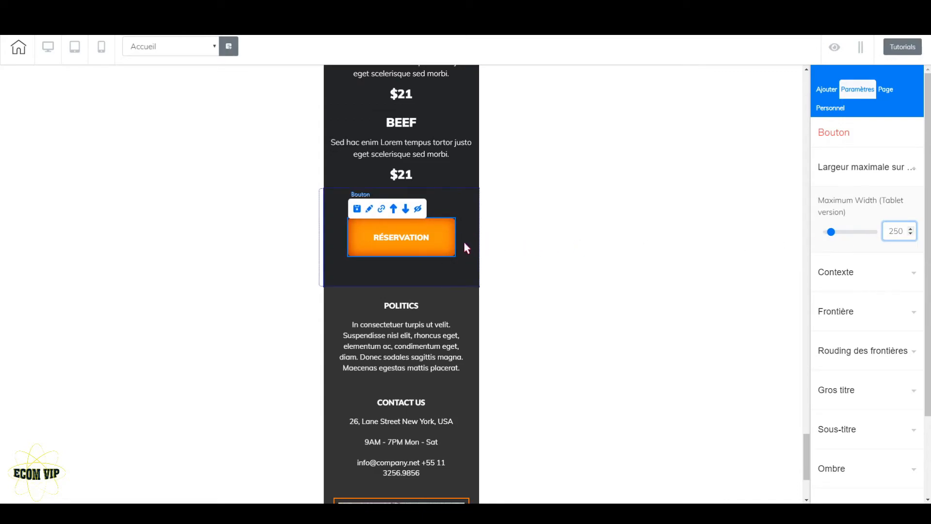
Step: Set the tablet-version maximum width of the RÉSERVATION button below Service E to 250
scroll(431, 197, "up", 10)
scroll(428, 190, "up", 10)
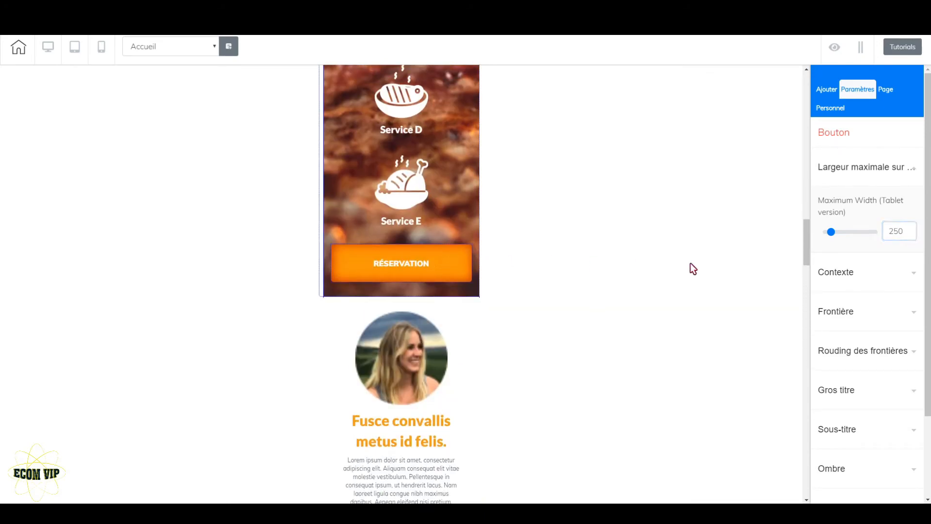
left_click_drag(853, 233, 832, 249)
left_click(910, 237)
left_click(911, 234)
Step: Set the tablet-version maximum width of the hero section's RÉSERVATION button to 250
scroll(369, 217, "up", 15)
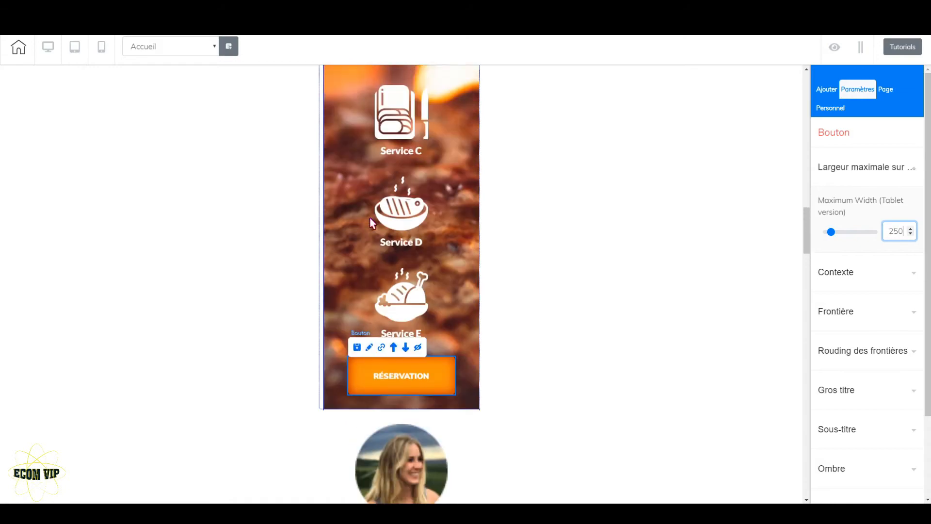
left_click(435, 306)
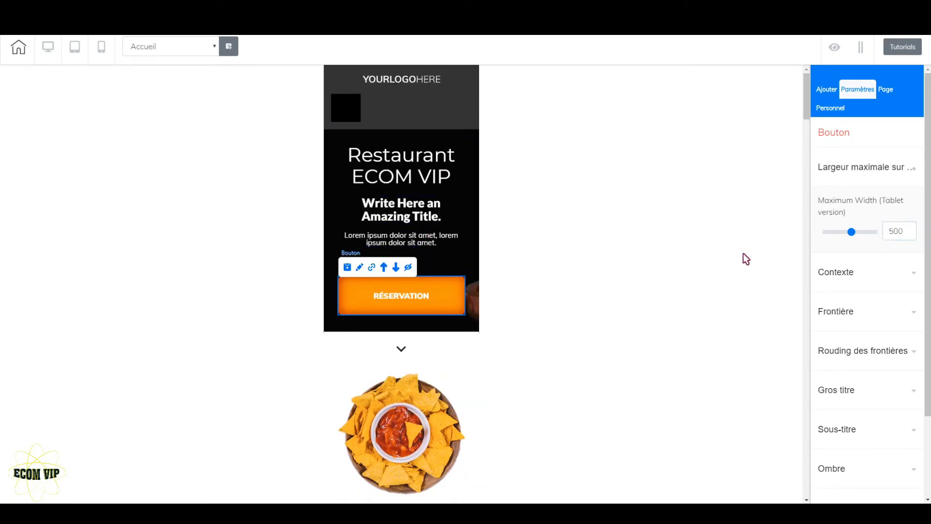
left_click_drag(859, 233, 832, 240)
left_click(912, 235)
left_click(912, 235)
left_click(912, 235)
left_click(912, 235)
left_click(912, 235)
left_click(912, 235)
left_click(912, 235)
left_click(911, 235)
left_click(912, 234)
Step: Move the tomato image above the SPAGHETI heading in the mobile food menu
scroll(442, 322, "down", 20)
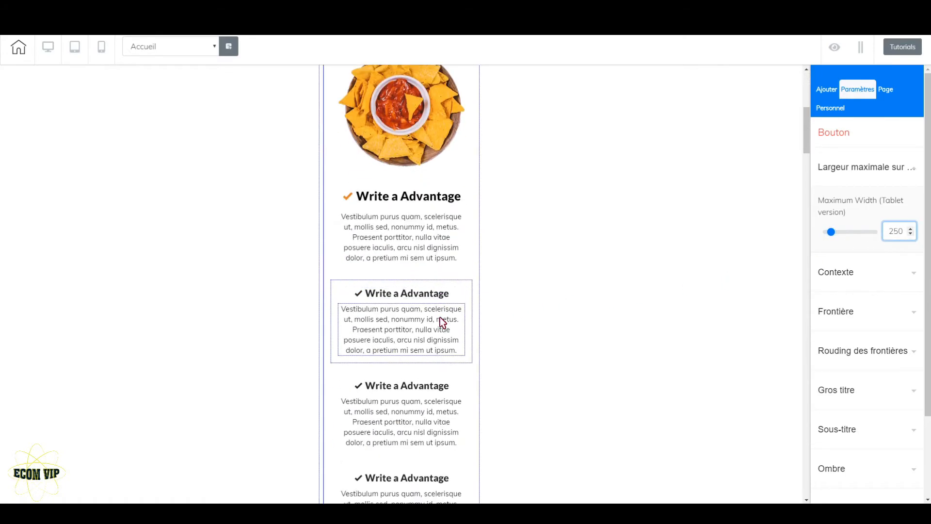
scroll(441, 303, "down", 15)
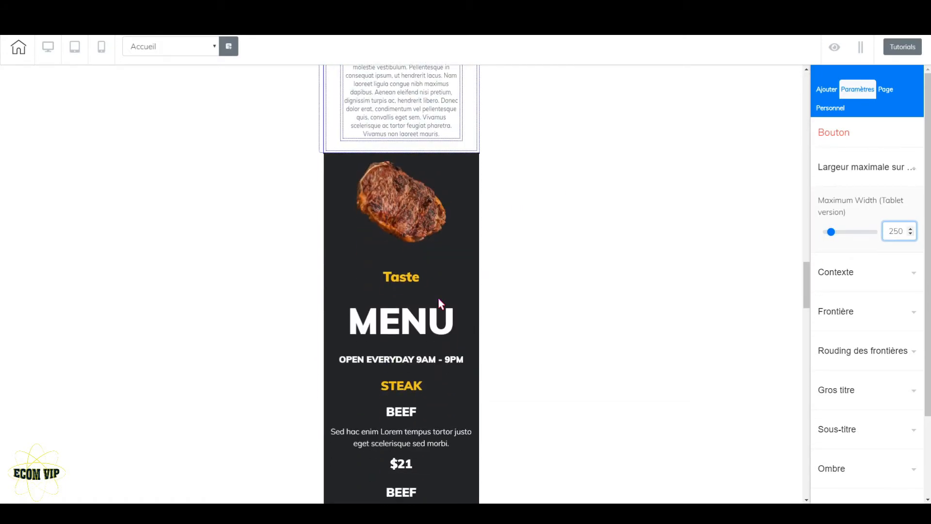
scroll(451, 354, "down", 5)
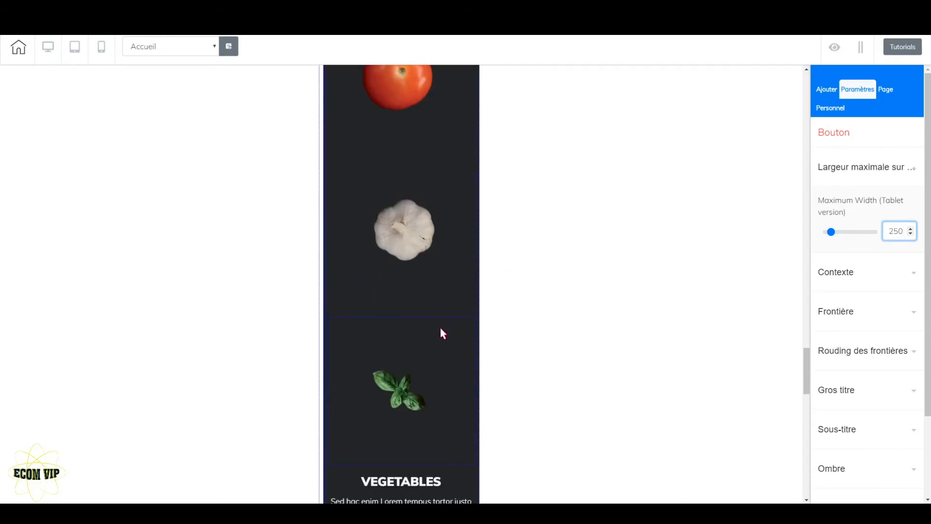
scroll(440, 332, "up", 7)
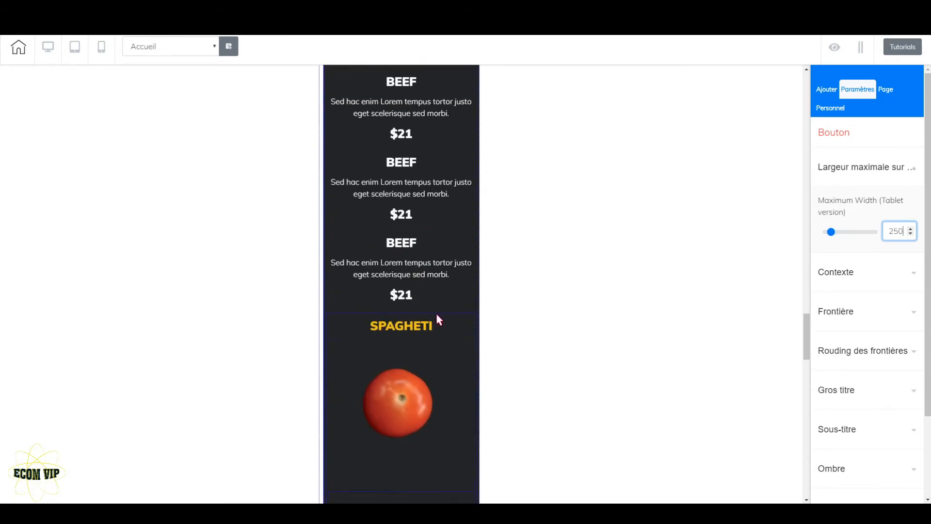
left_click(405, 364)
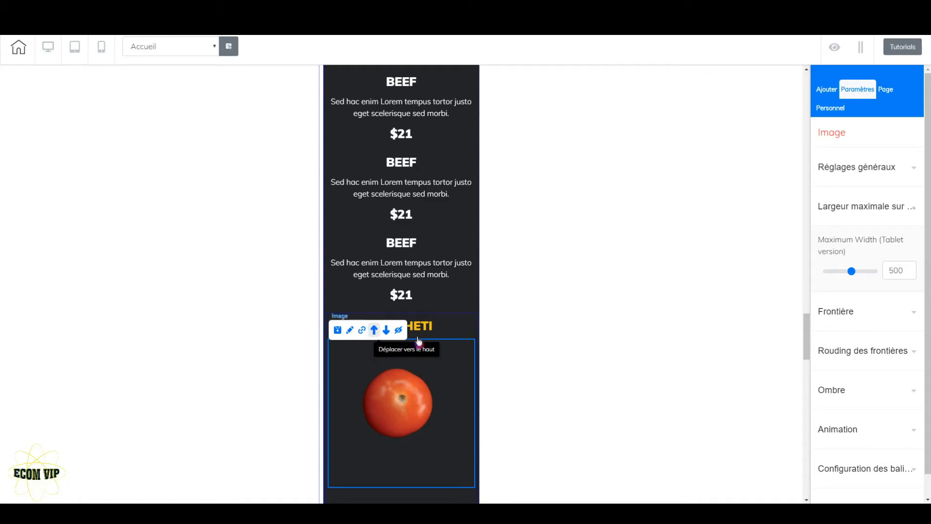
left_click(374, 330)
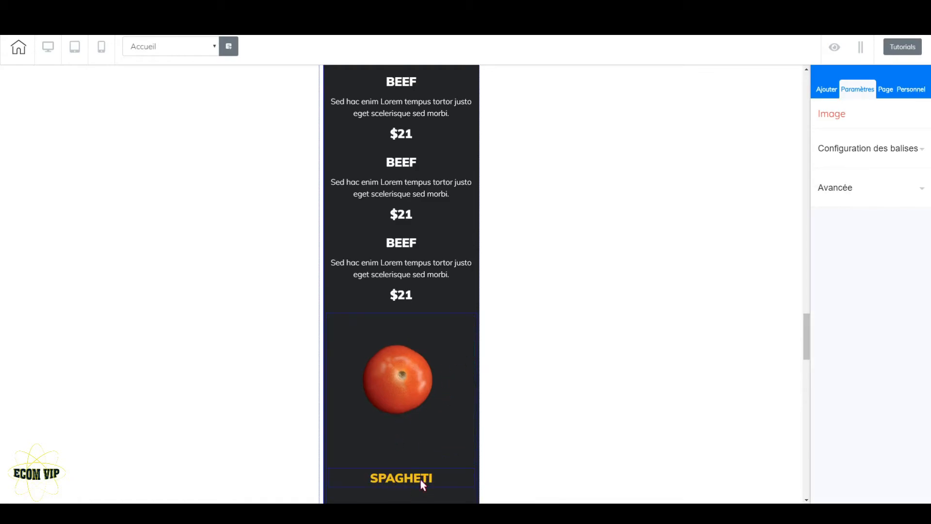
Step: Move the basil image below the VEGETABLES and BOLOGNESE items, just above the DRINKS heading
scroll(430, 384, "up", 5)
scroll(430, 385, "down", 12)
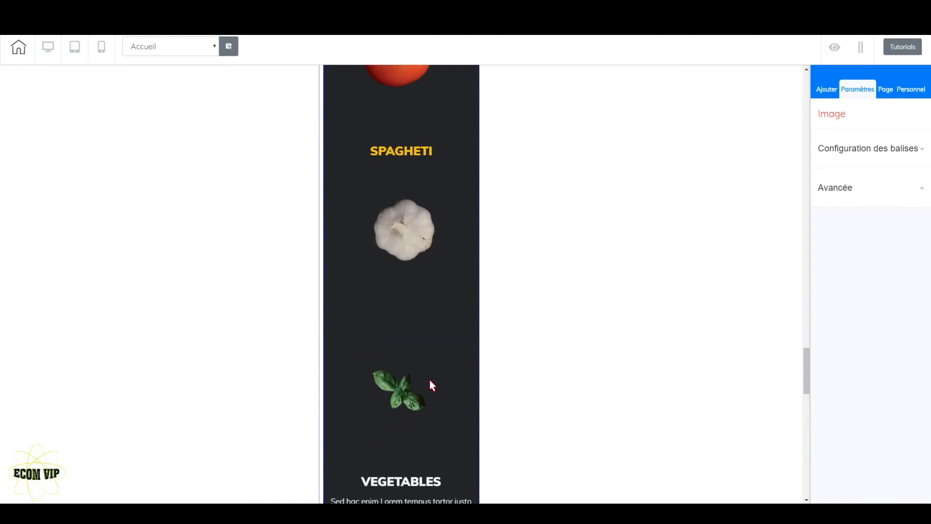
scroll(429, 376, "down", 3)
left_click(401, 243)
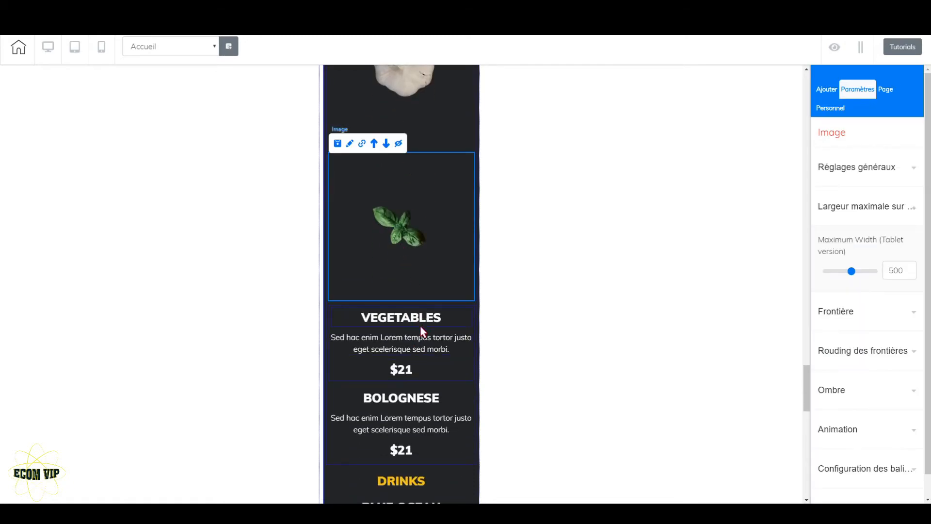
left_click(386, 144)
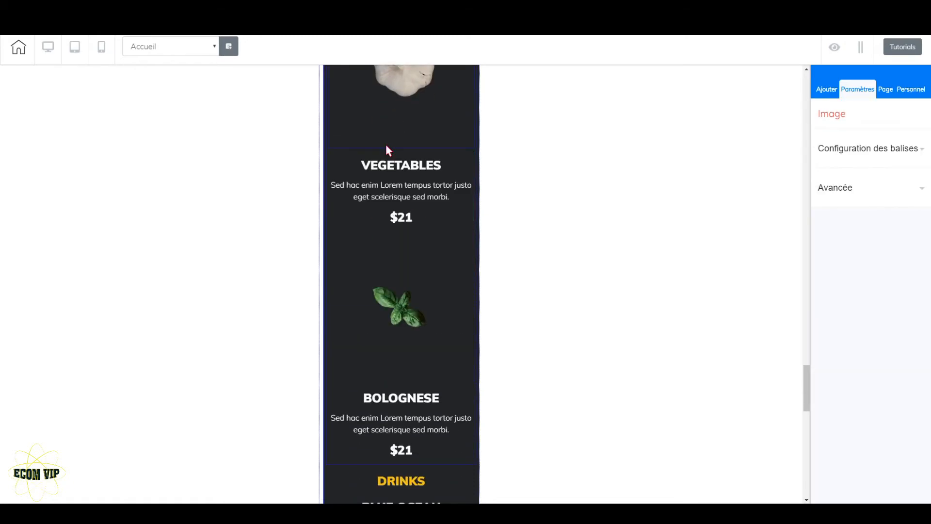
left_click(415, 321)
left_click(387, 223)
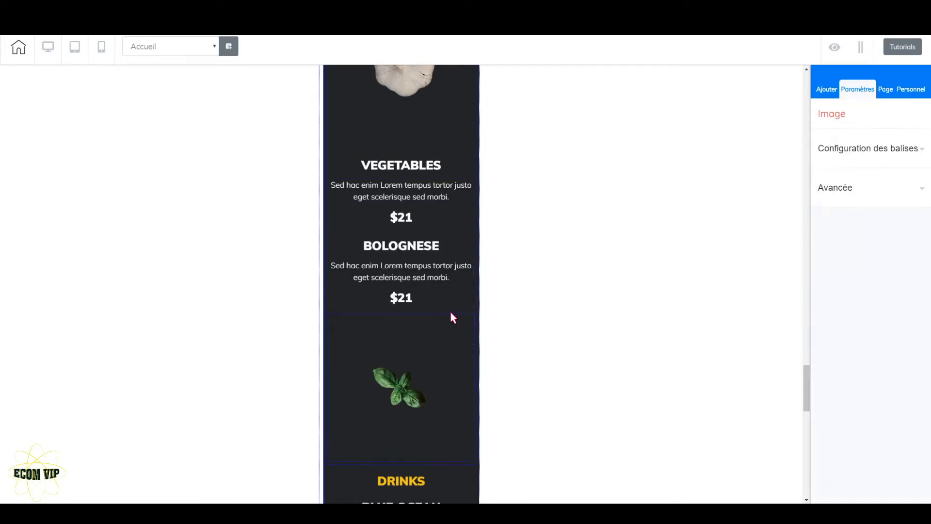
Step: Review the mobile layout from the DRINKS section to the footer and back up to the advantages list
scroll(451, 314, "down", 3)
scroll(403, 320, "down", 3)
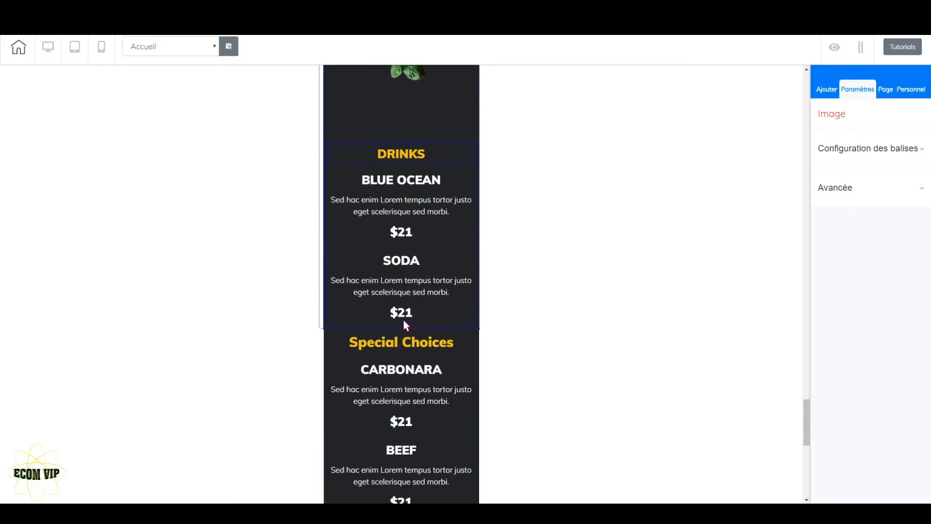
scroll(422, 249, "down", 8)
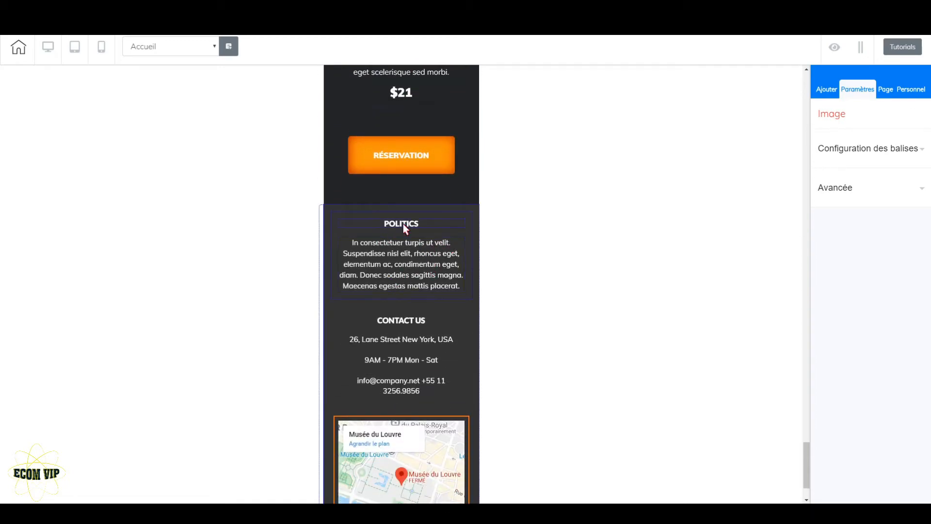
scroll(415, 417, "down", 2)
scroll(471, 381, "up", 15)
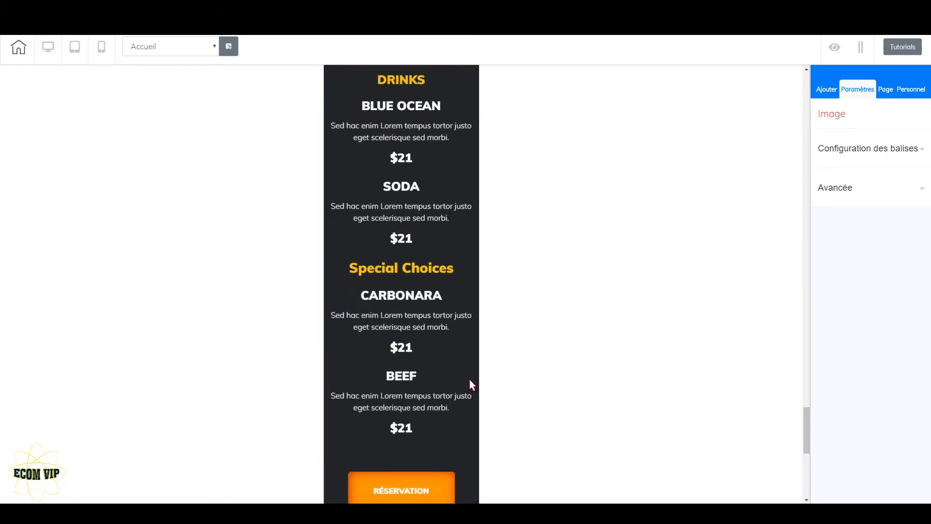
scroll(507, 337, "up", 10)
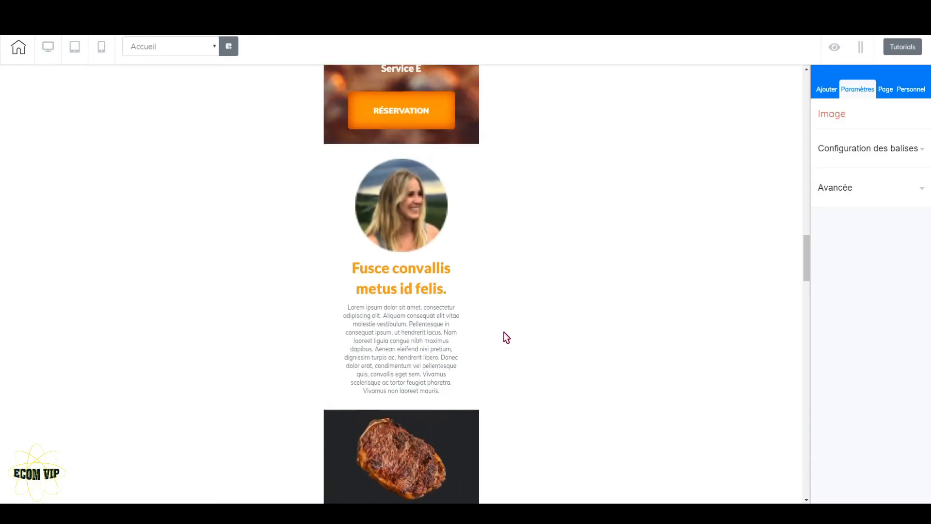
scroll(506, 337, "up", 9)
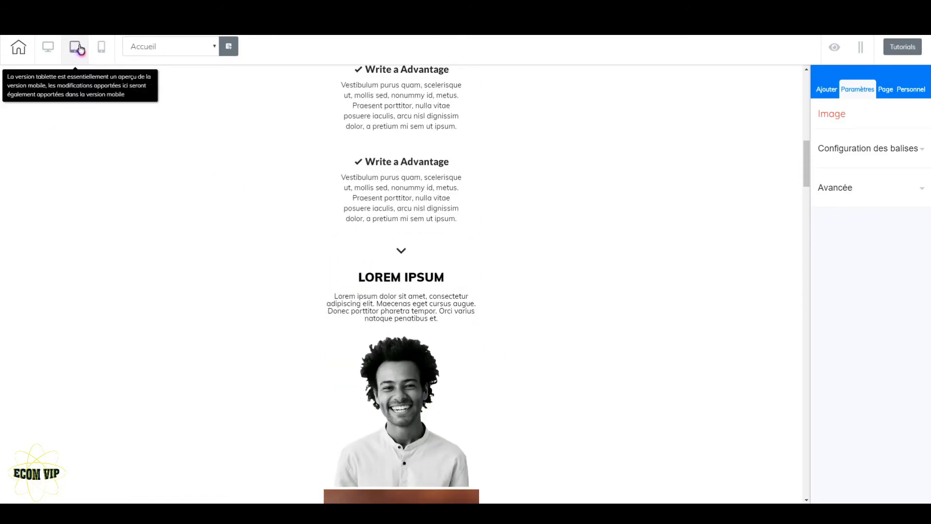
Step: Switch to the desktop version and set the header menu's burger menu position to Centre
left_click(48, 47)
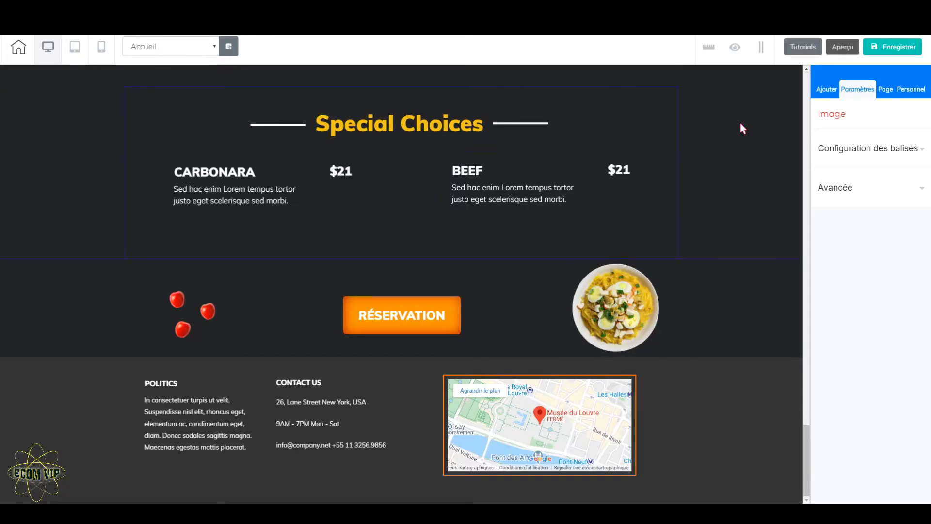
scroll(697, 222, "up", 20)
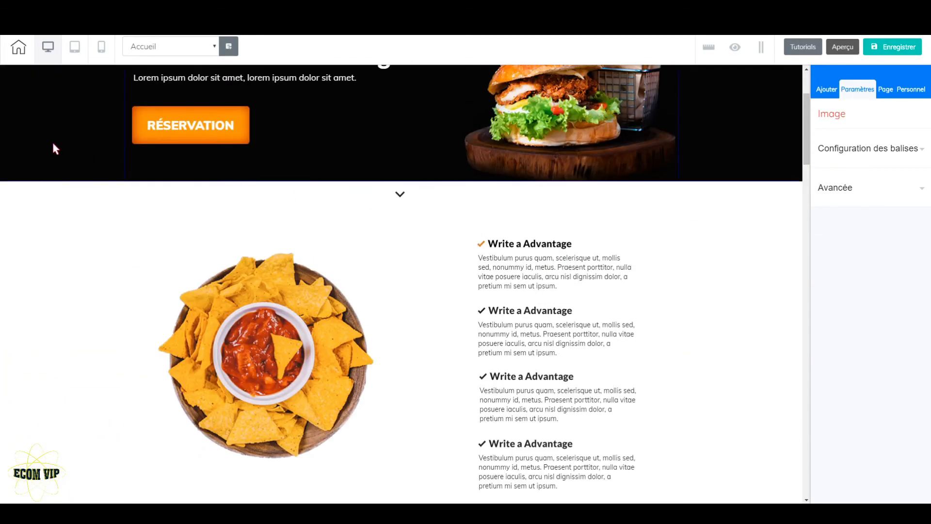
scroll(494, 184, "up", 3)
left_click(624, 83)
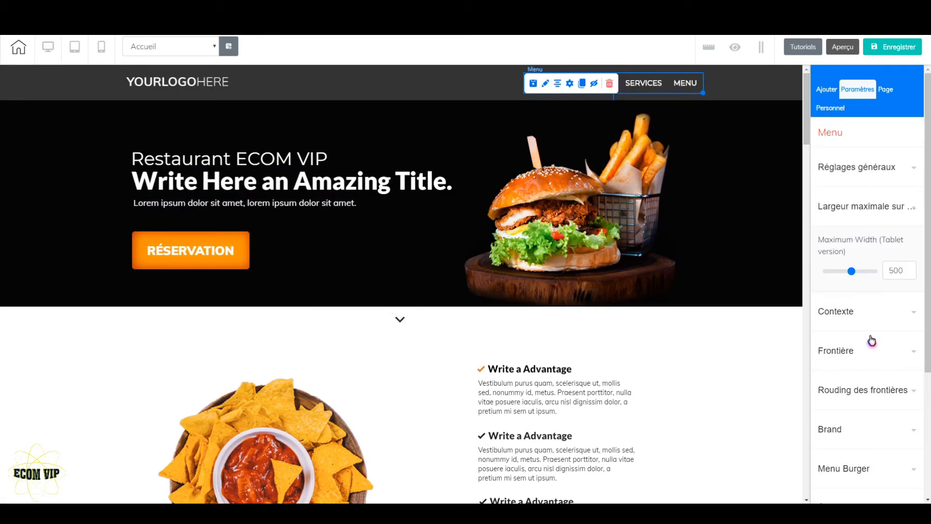
scroll(873, 352, "down", 3)
scroll(873, 362, "down", 1)
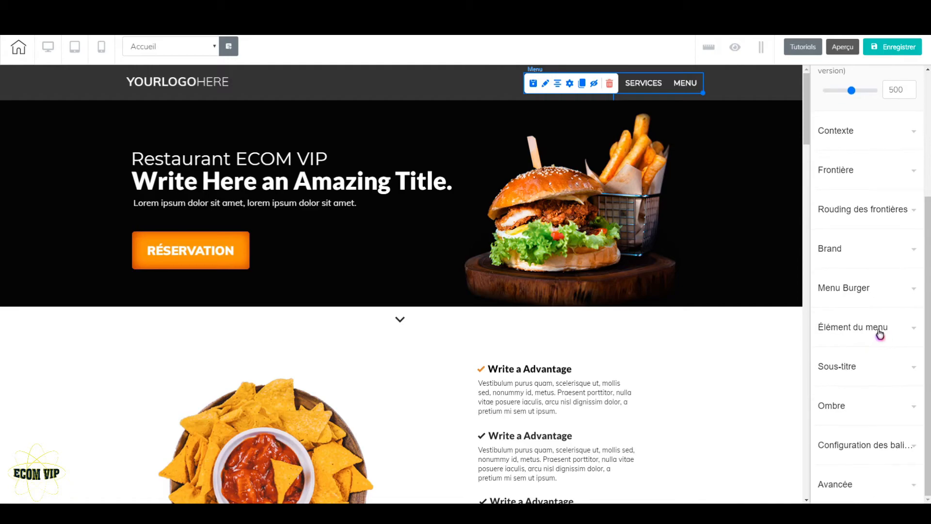
left_click(917, 291)
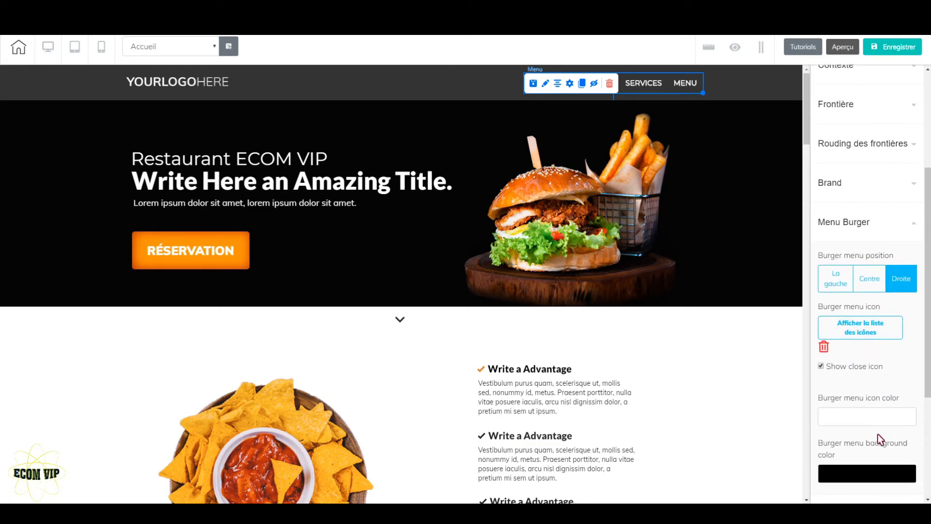
scroll(882, 427, "down", 3)
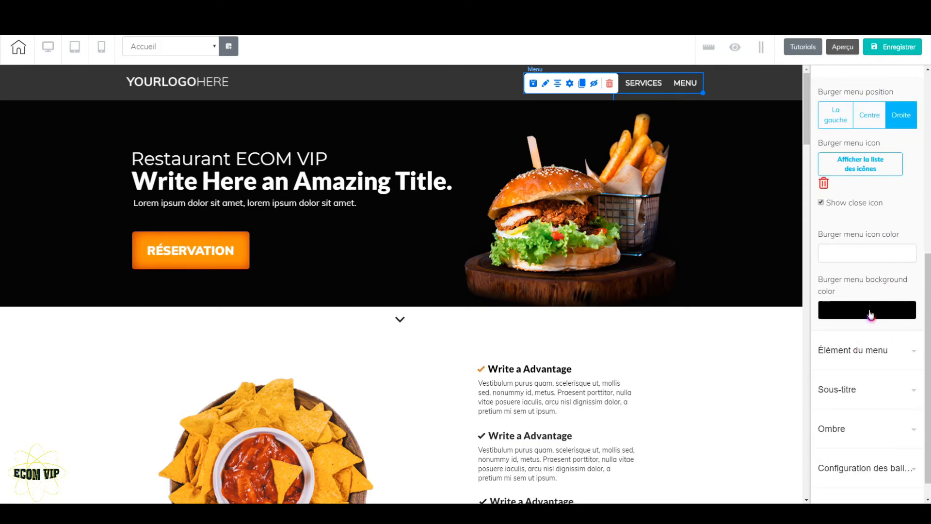
left_click(871, 115)
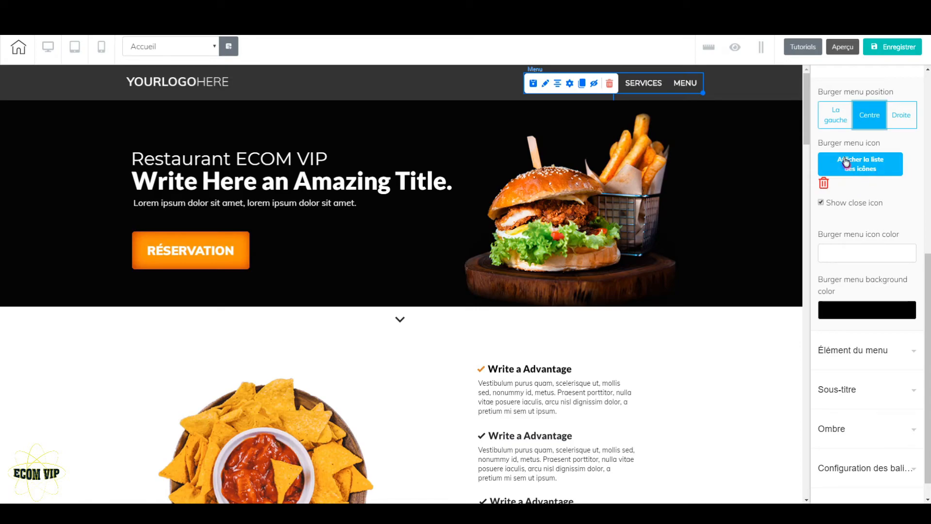
Step: Examine the header menu's item settings for spacing, height, font style, border, background colours and shading
left_click(882, 357)
scroll(883, 356, "down", 3)
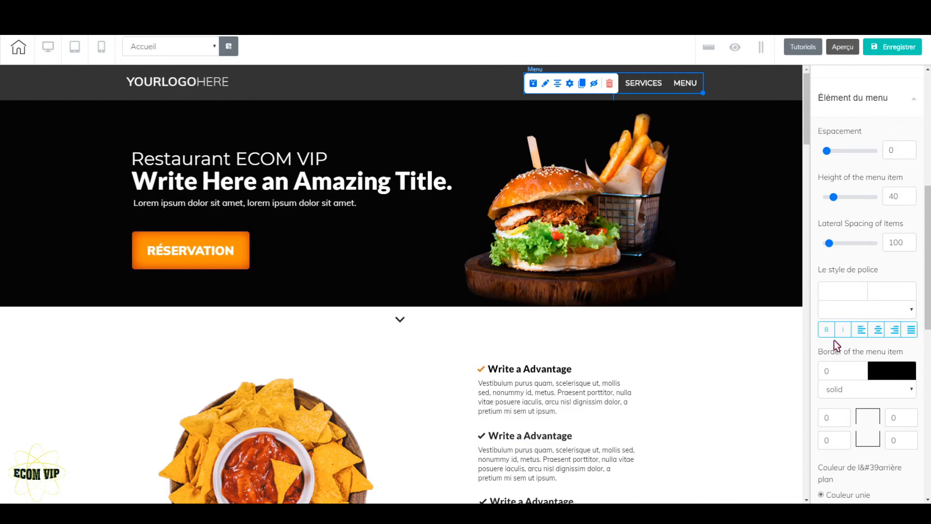
scroll(861, 382, "down", 7)
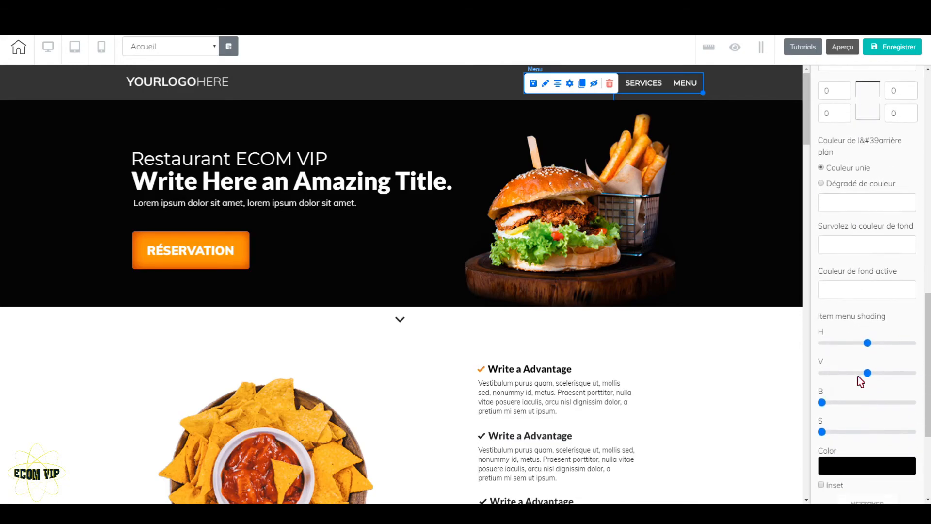
scroll(861, 382, "up", 5)
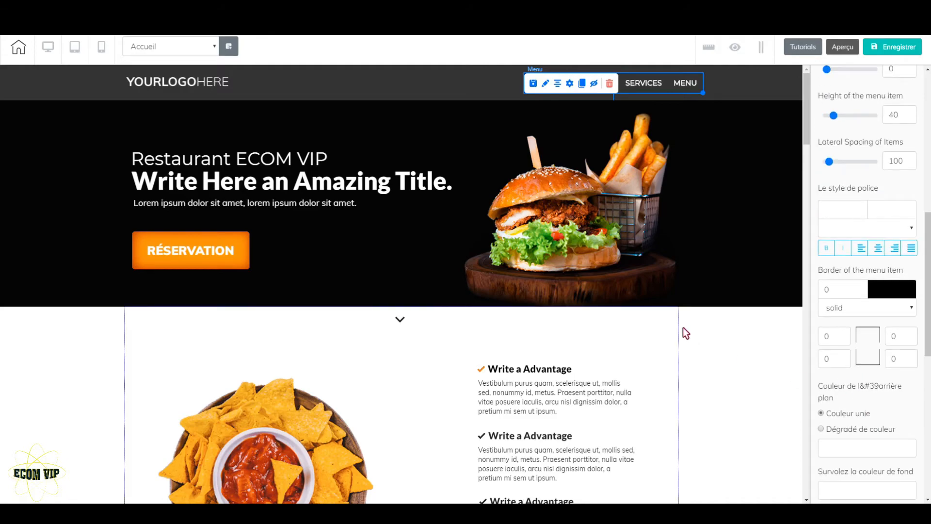
left_click(747, 85)
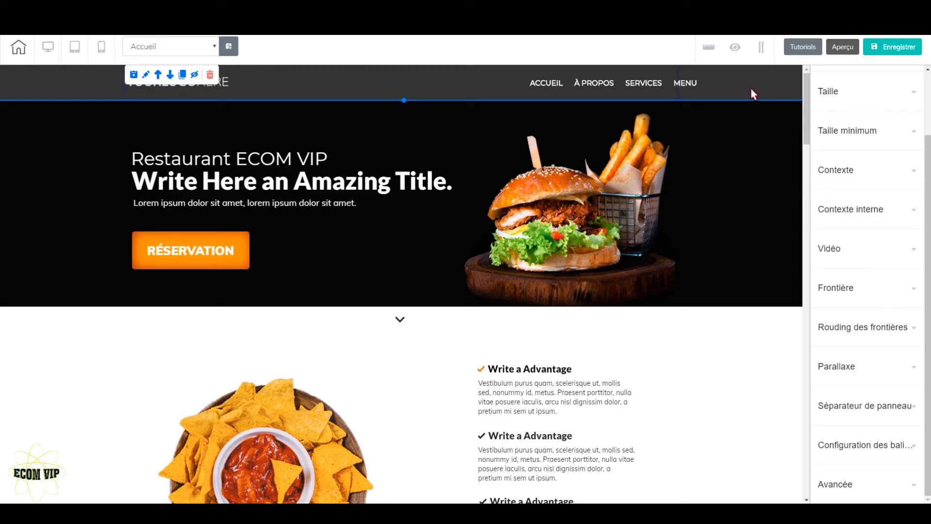
Step: Save and publish the restaurant site, view the published page, and close the publication dialog
left_click(896, 48)
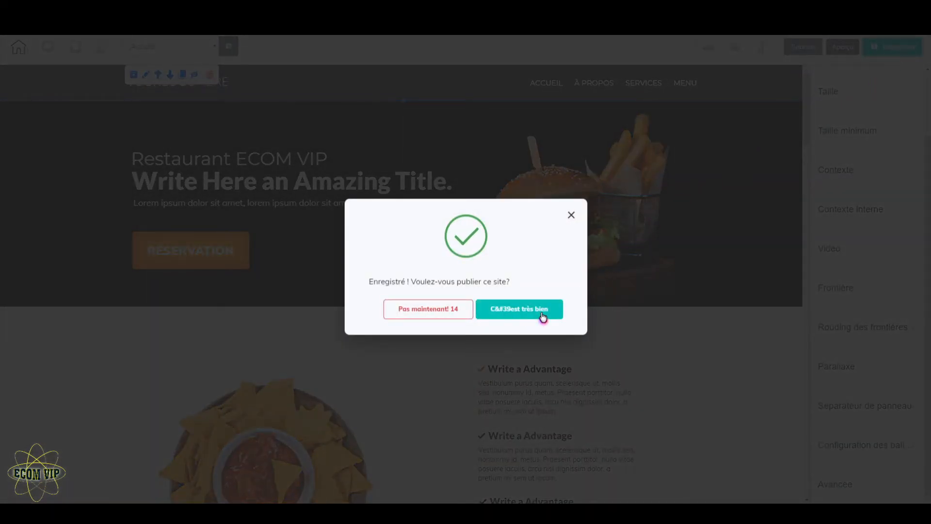
left_click(543, 316)
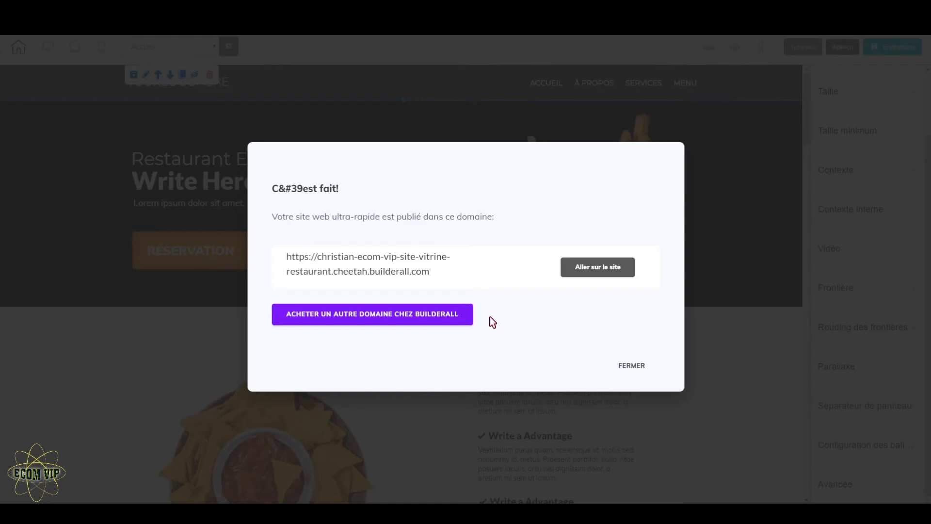
left_click(614, 275)
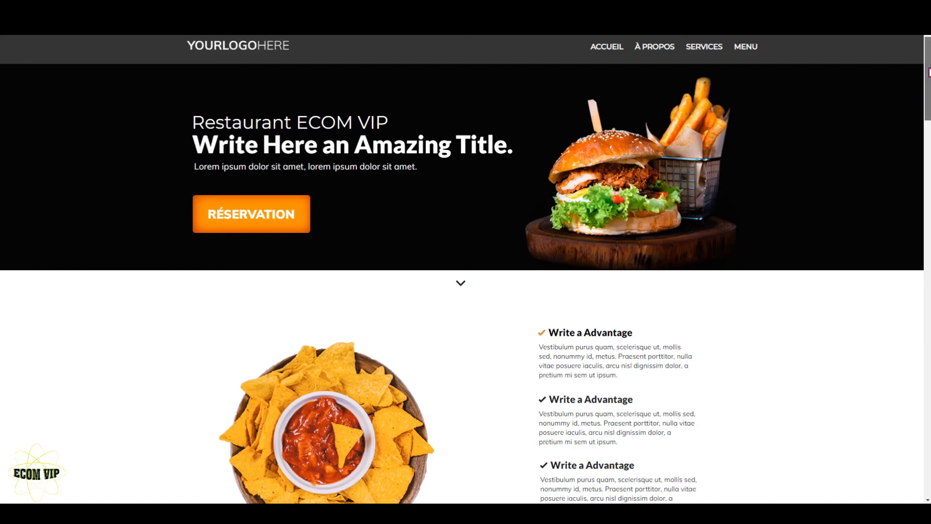
scroll(929, 77, "down", 2)
left_click_drag(930, 76, 907, 43)
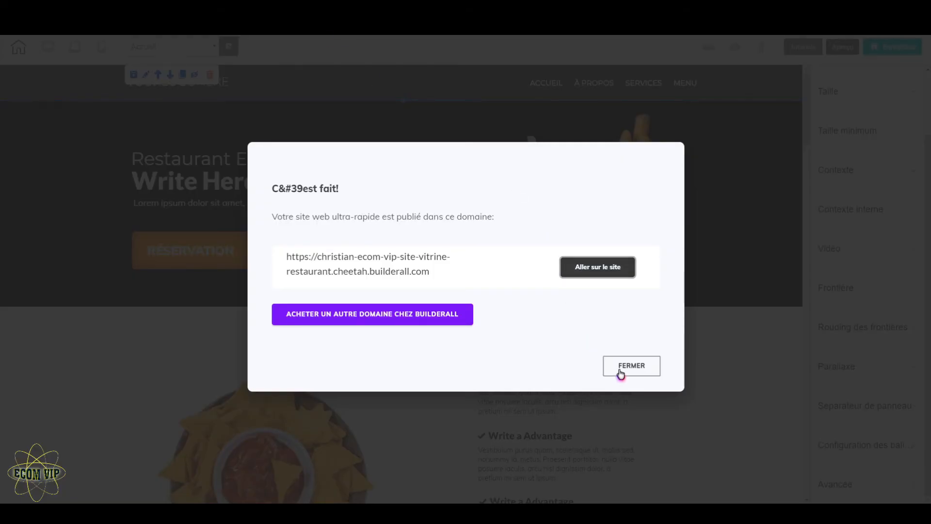
left_click(621, 372)
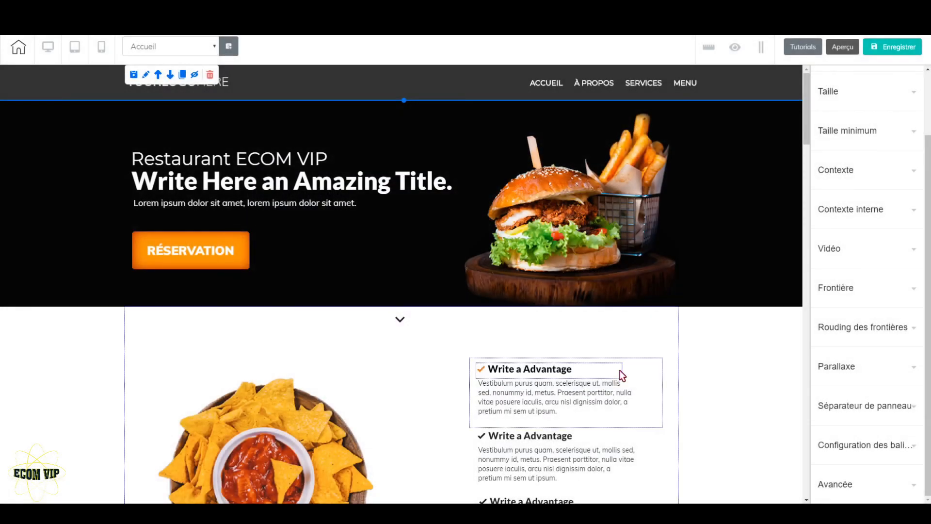
Step: Leave the editor for the Site vitrine Restaurant page list and publish the site from there
left_click(25, 48)
left_click(496, 287)
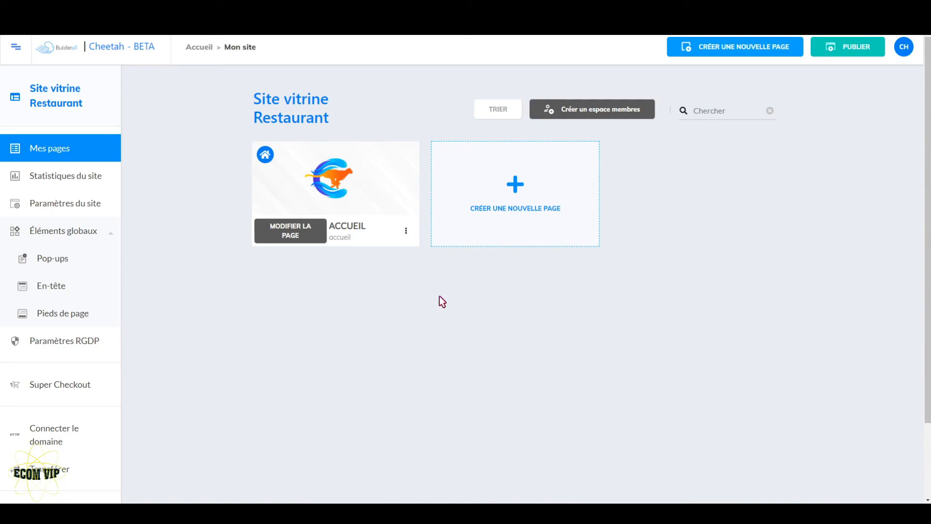
left_click(842, 49)
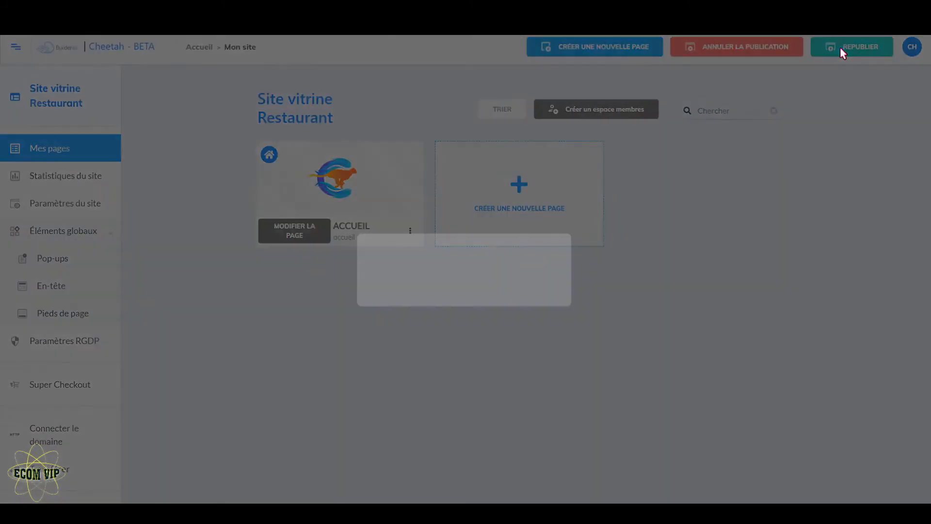
left_click(540, 284)
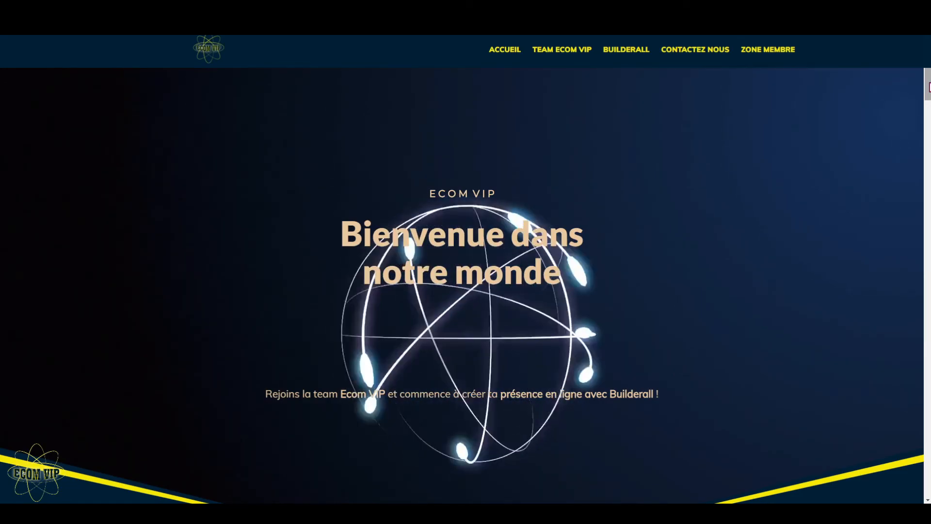
Step: Look through the Ecom VIP home page, including the FAQ answer on whether Builderall is accessible to beginners, and return to its start
left_click_drag(928, 86, 927, 152)
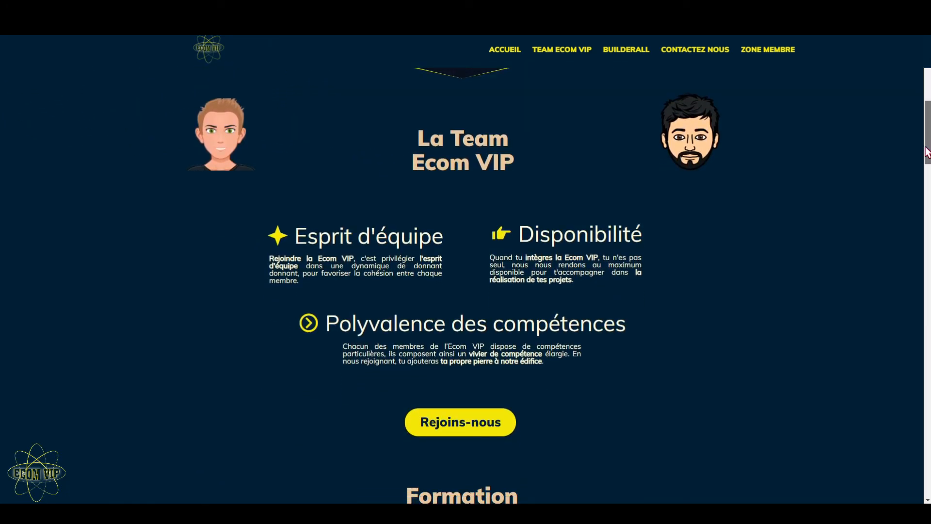
left_click_drag(927, 152, 928, 180)
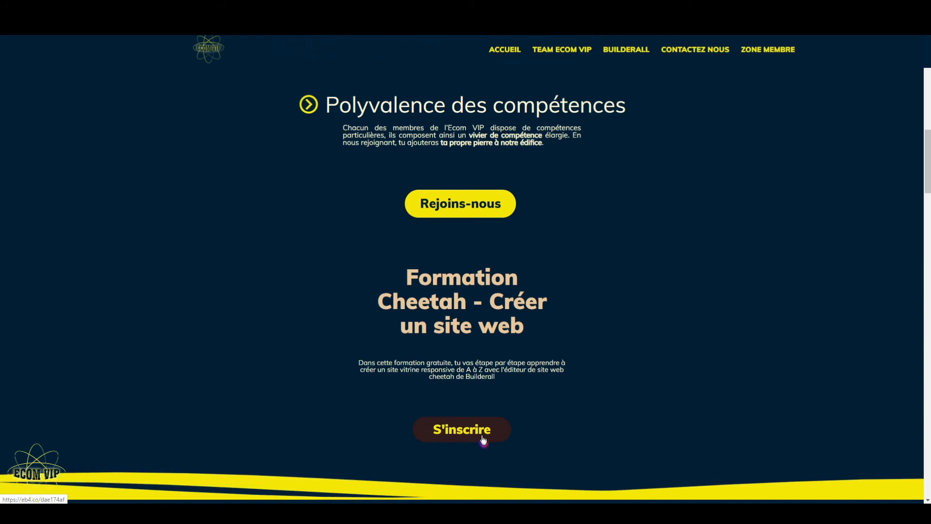
left_click_drag(927, 171, 927, 399)
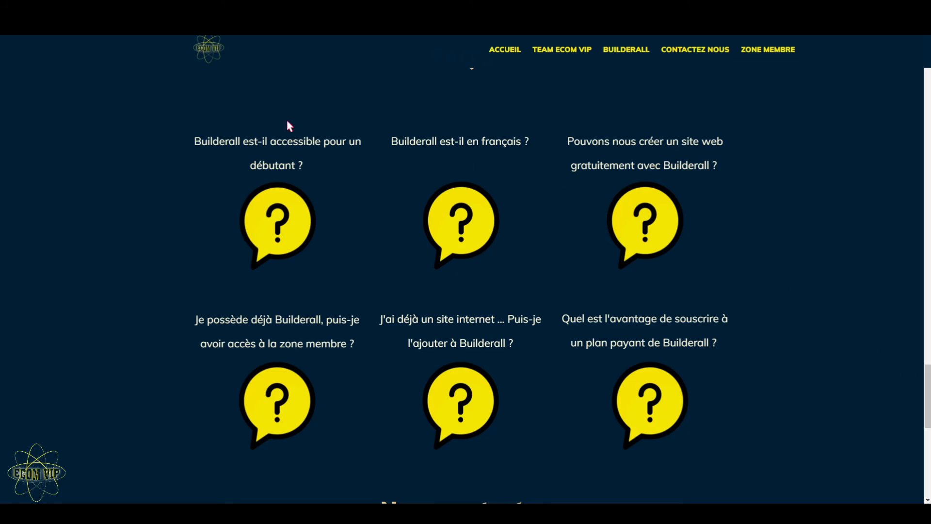
left_click(304, 235)
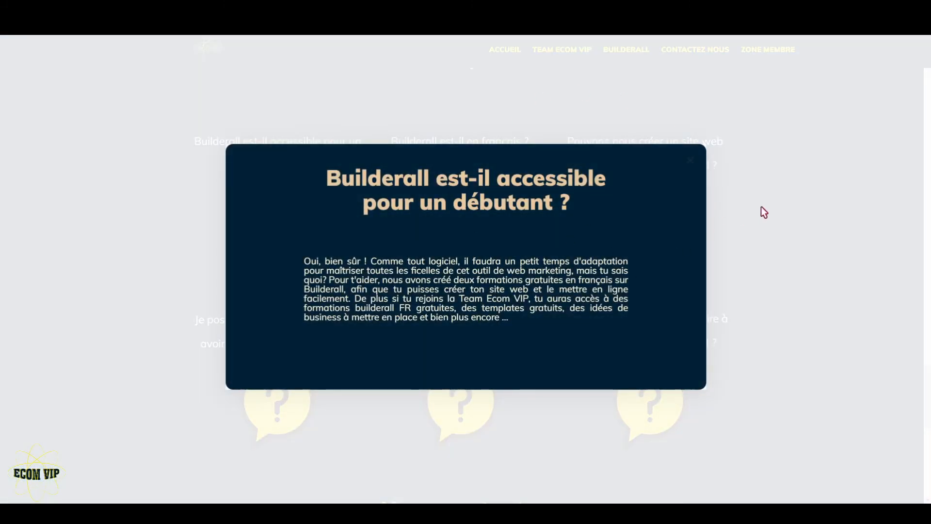
left_click(788, 191)
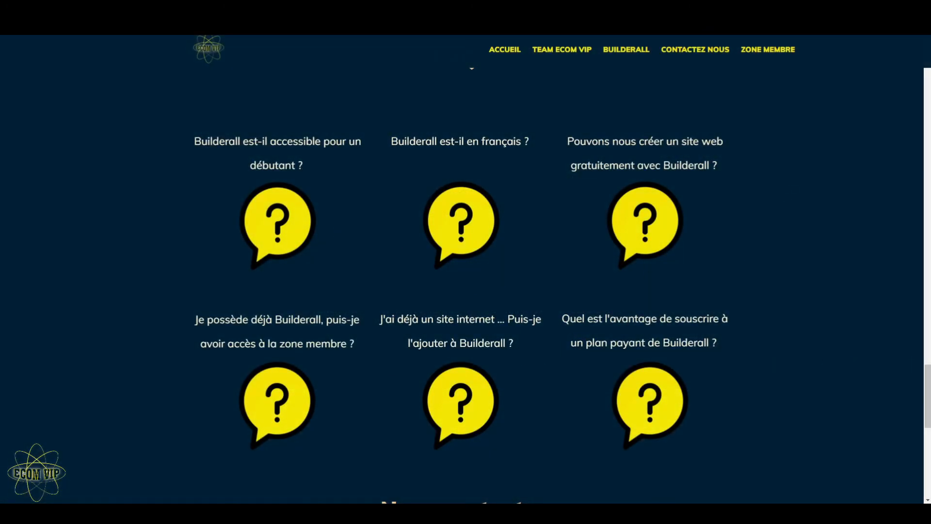
scroll(466, 291, "down", 10)
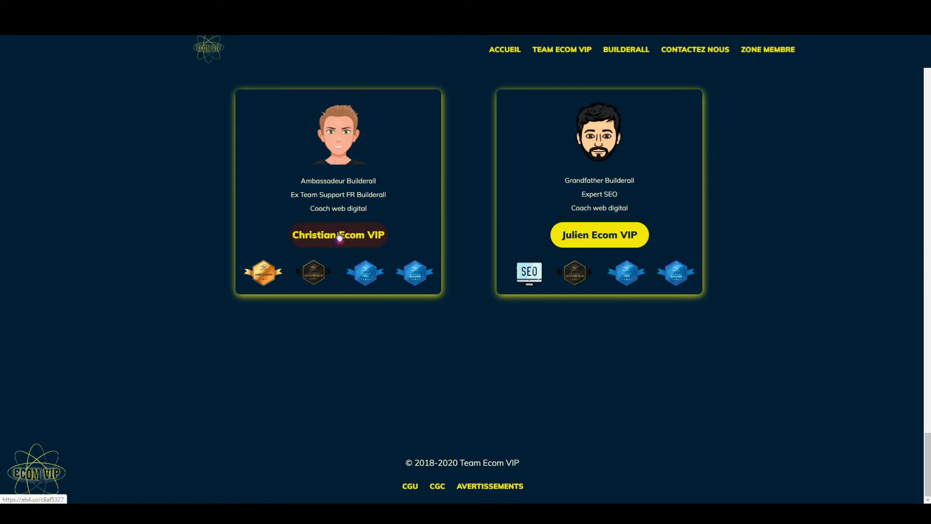
left_click_drag(927, 464, 887, 83)
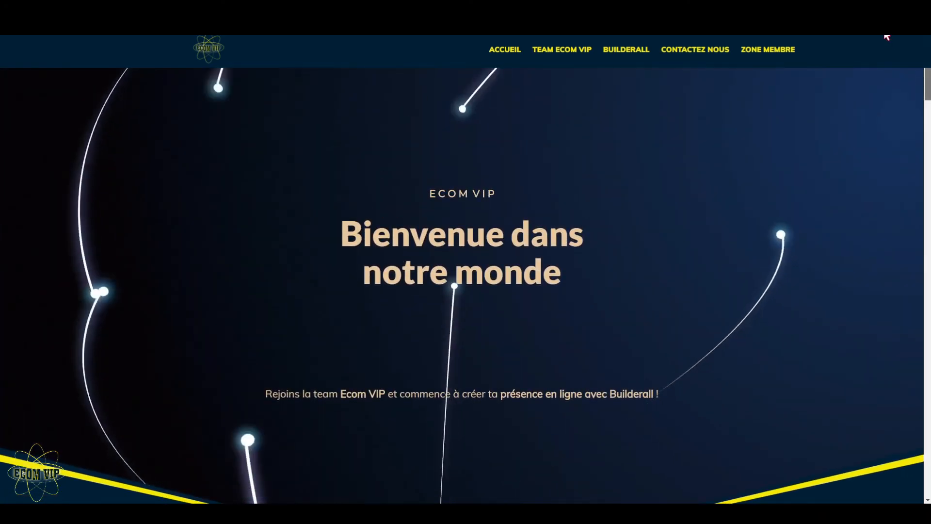
Step: Open the Team Ecom VIP page and look through its sections on working alone and lacking technical knowledge
left_click(570, 52)
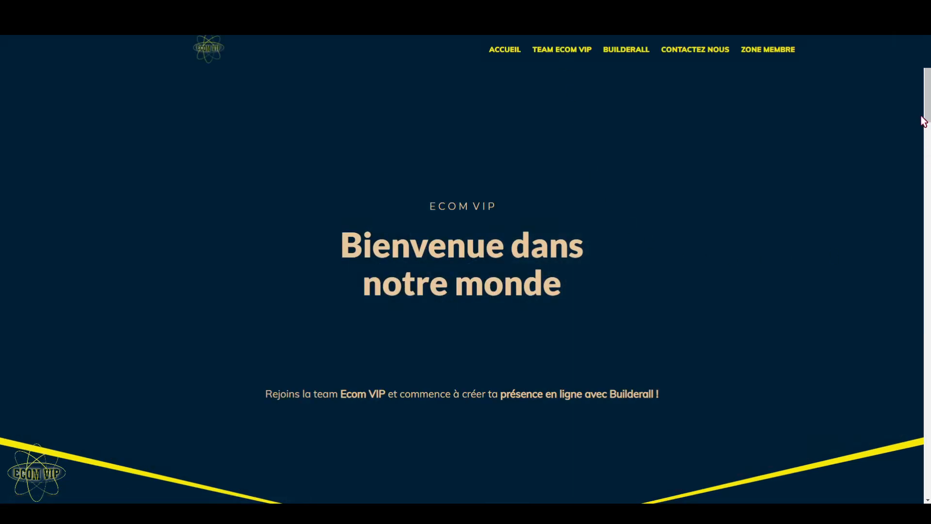
scroll(466, 271, "down", 10)
scroll(927, 369, "down", 15)
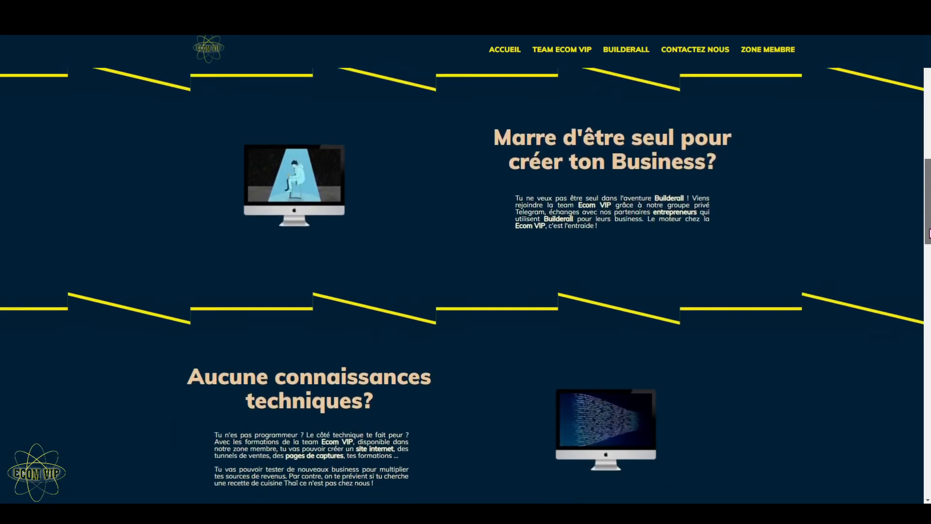
left_click_drag(928, 369, 902, 71)
Step: Open the Builderall page and review its intro video, platform score tables and tool modules, then return to its start
left_click(642, 52)
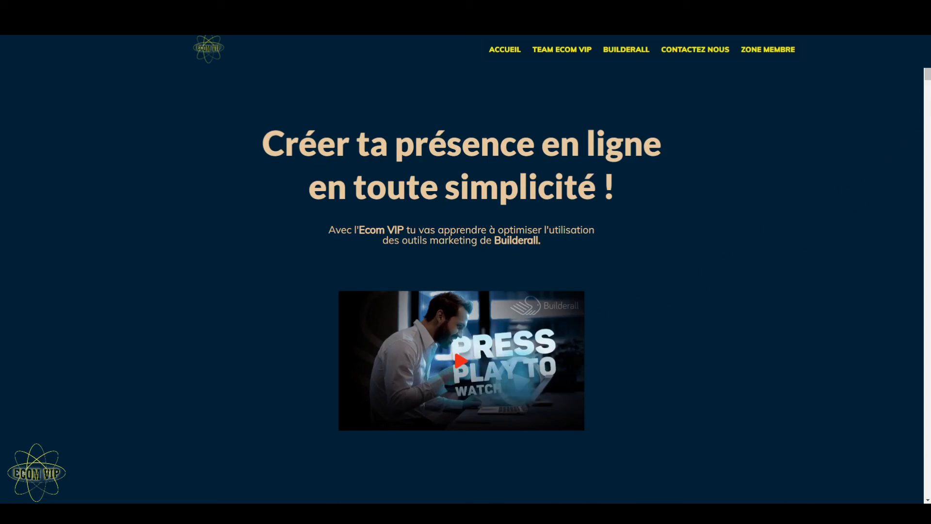
scroll(929, 85, "down", 3)
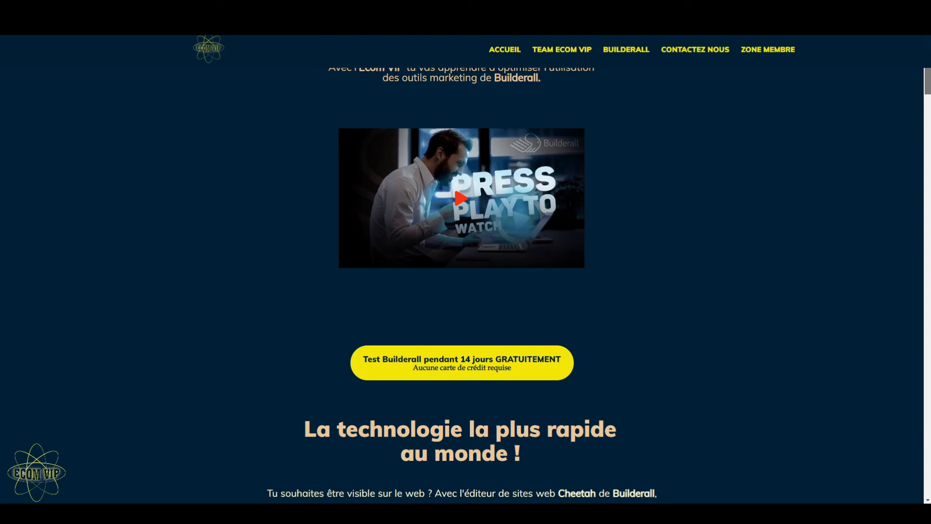
scroll(928, 85, "down", 8)
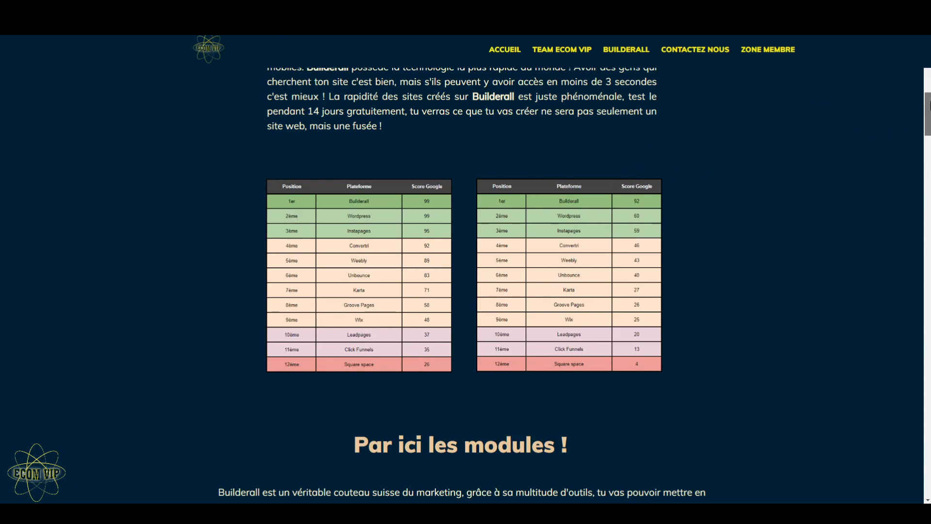
scroll(927, 105, "down", 10)
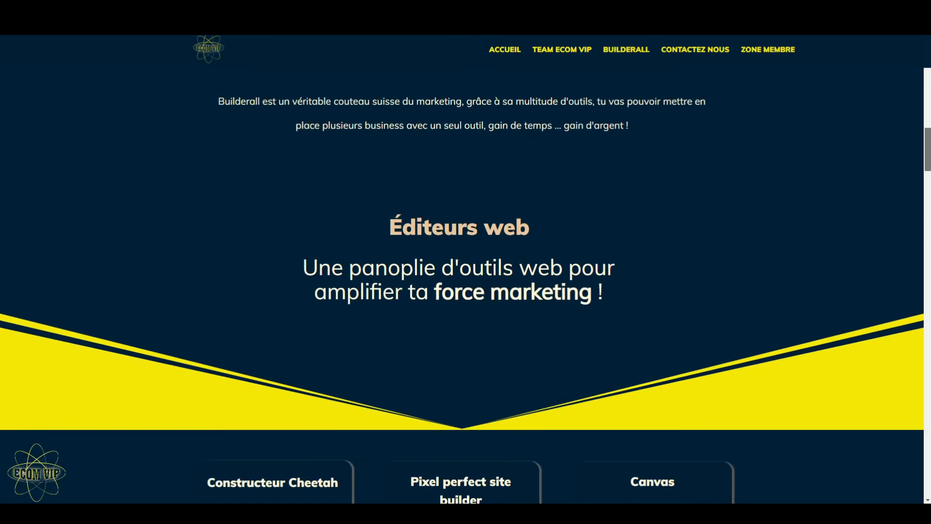
scroll(927, 189, "down", 7)
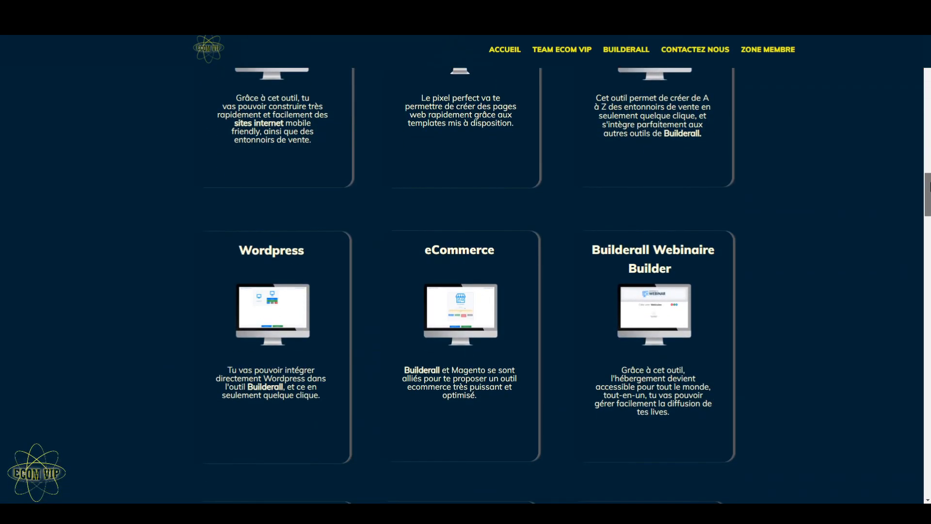
left_click_drag(927, 190, 928, 304)
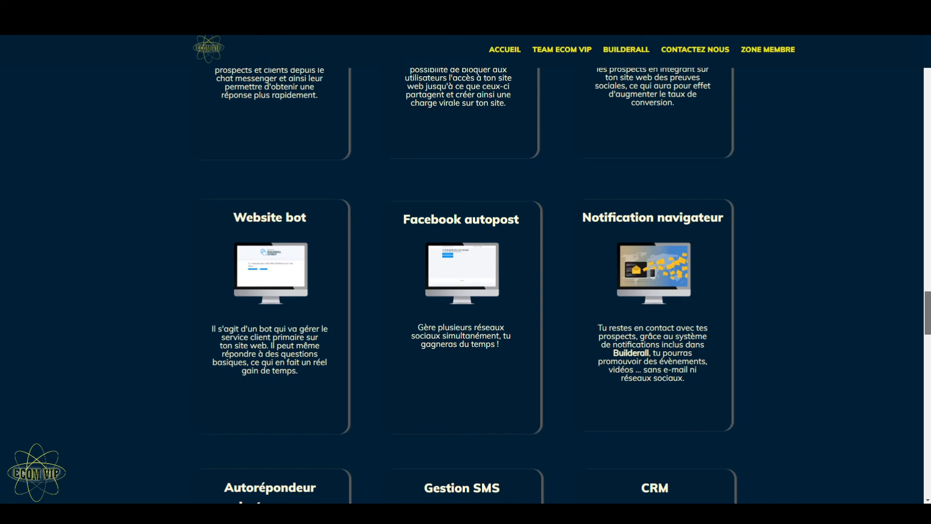
left_click_drag(928, 304, 928, 305)
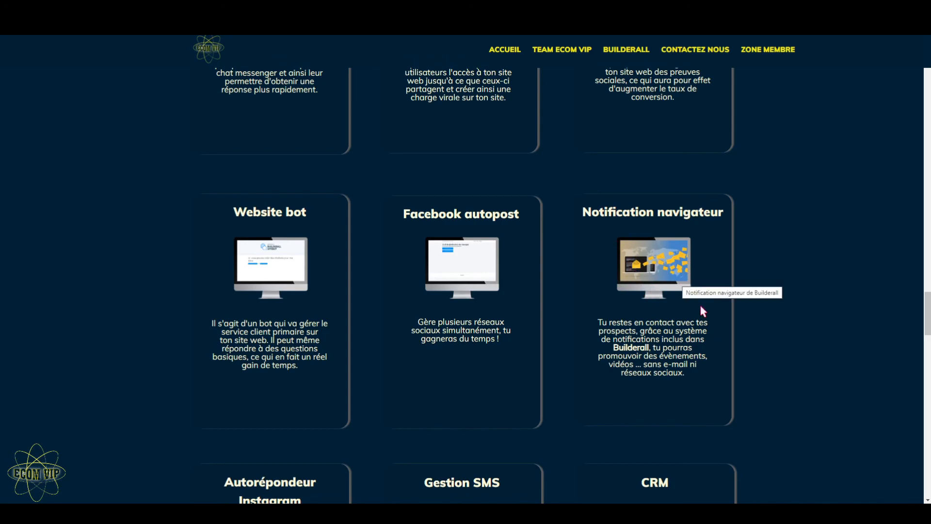
left_click_drag(928, 310, 913, 28)
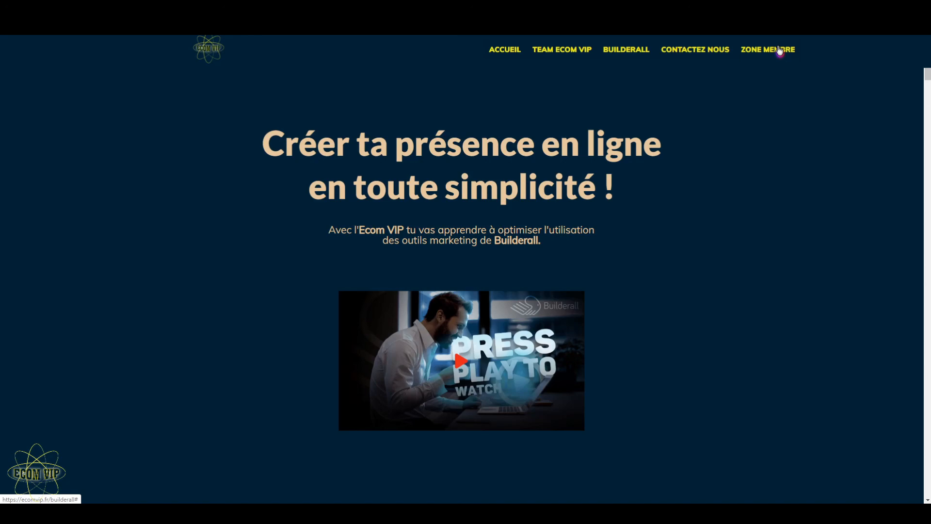
Step: Open the Zone Membre page of the Ecom VIP site
left_click(779, 51)
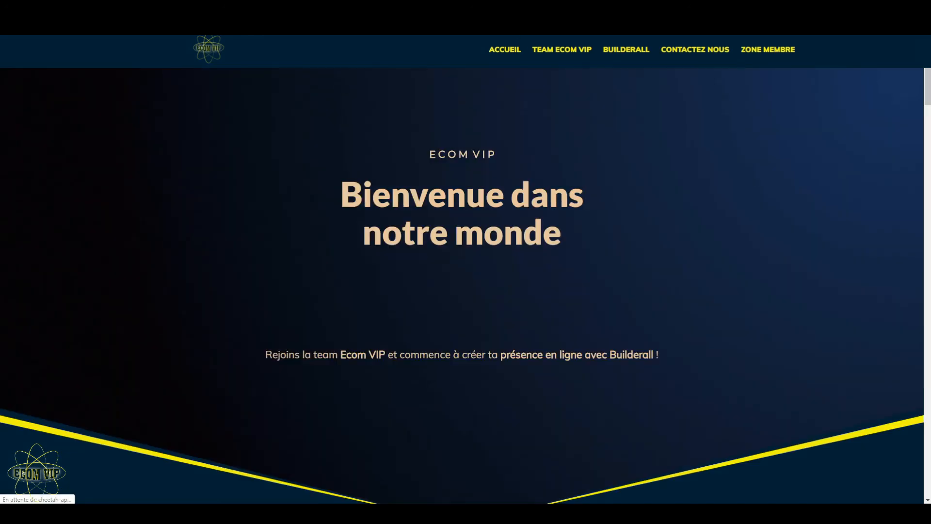